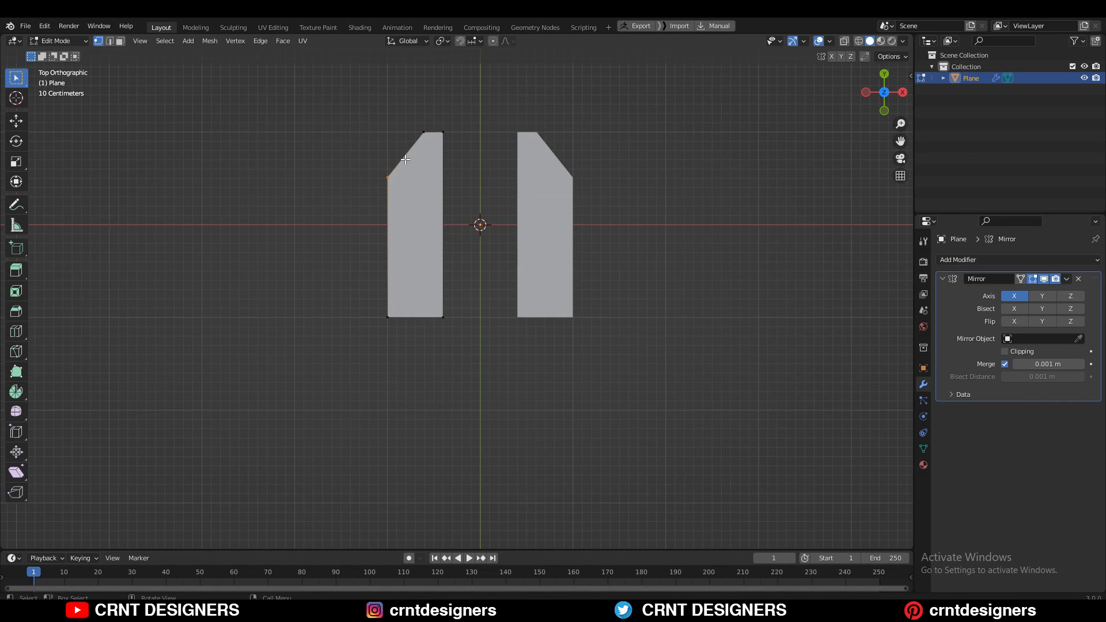
Step: Move the outer upper corner of the left plate 0.5 m down along the Y axis
{"action": "key", "text": "g"}
{"action": "key", "text": "y"}
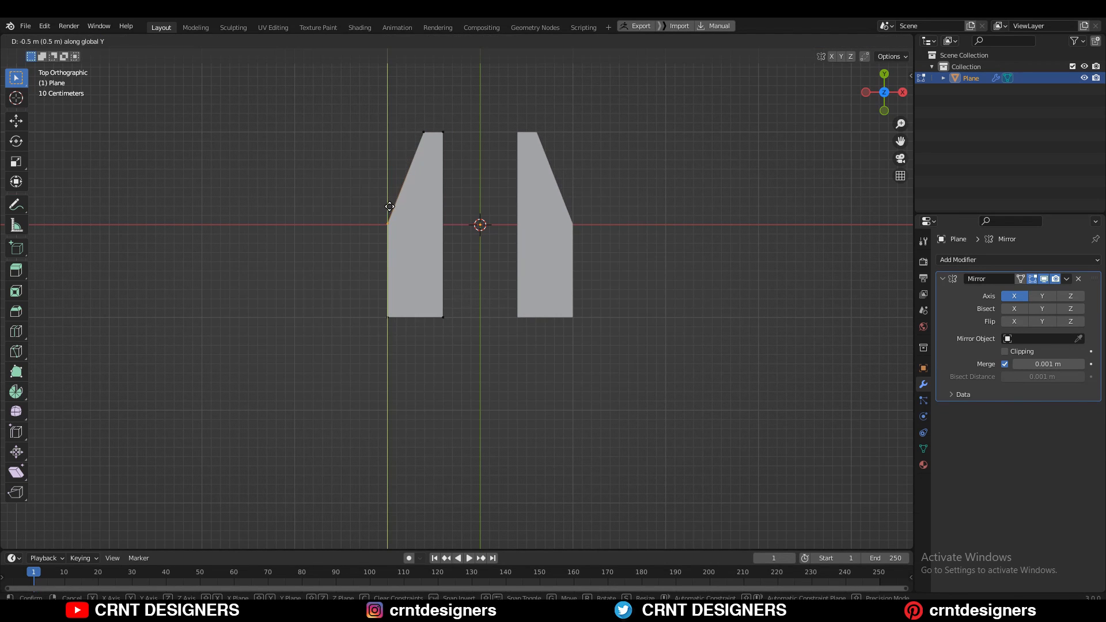
{"action": "left_click", "coordinate": [389, 206]}
Step: Move the lower edge of the mirrored plates 1 m down along the Y axis
{"action": "middle_click_drag", "start_coordinate": [513, 212], "coordinate": [527, 148], "text": "shift"}
{"action": "left_click_drag", "start_coordinate": [638, 216], "coordinate": [397, 314]}
{"action": "middle_click_drag", "start_coordinate": [431, 278], "coordinate": [422, 289], "text": "shift"}
{"action": "key", "text": "g"}
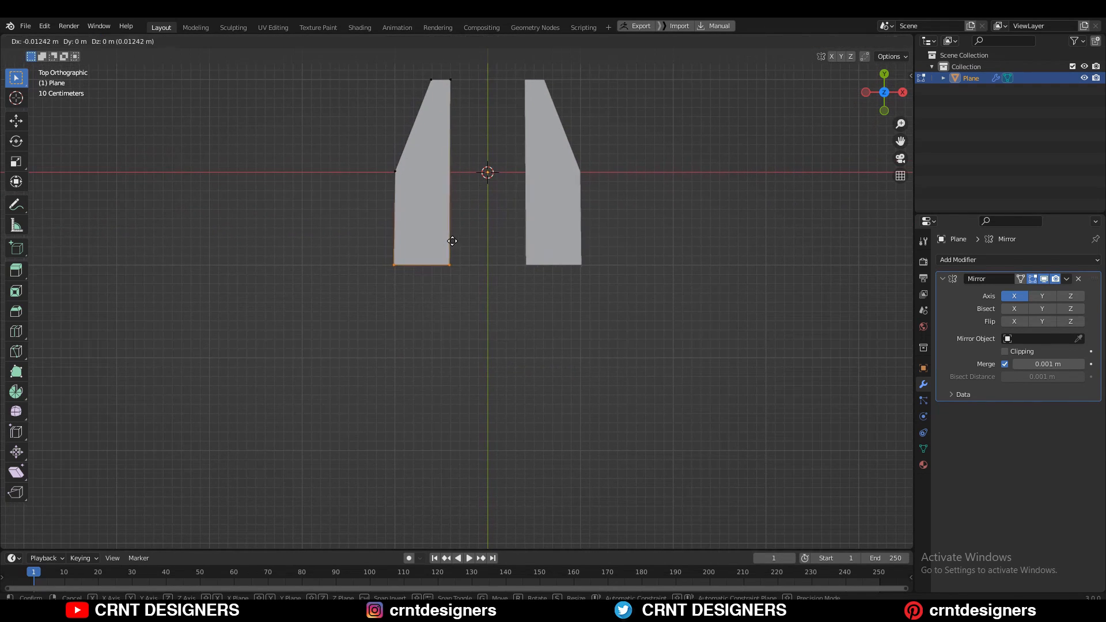
{"action": "key", "text": "y"}
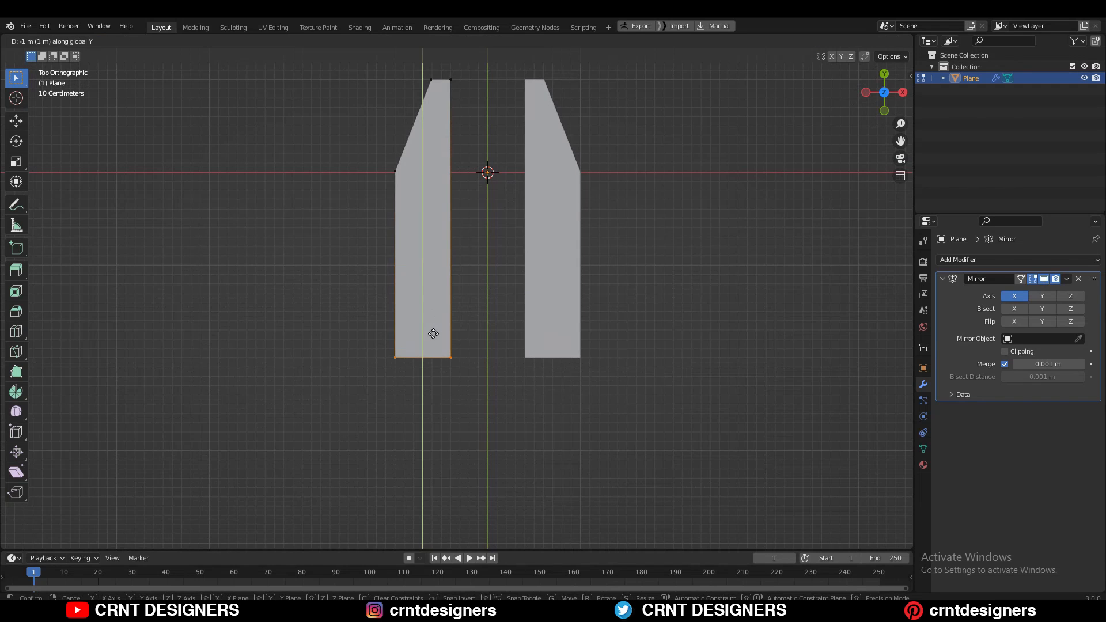
{"action": "left_click", "coordinate": [433, 334]}
Step: Add a 24-vertex circle at the origin and scale it down until it slightly overlaps the inner edges of both plates
{"action": "key", "text": "shift+a"}
{"action": "left_click", "coordinate": [545, 220]}
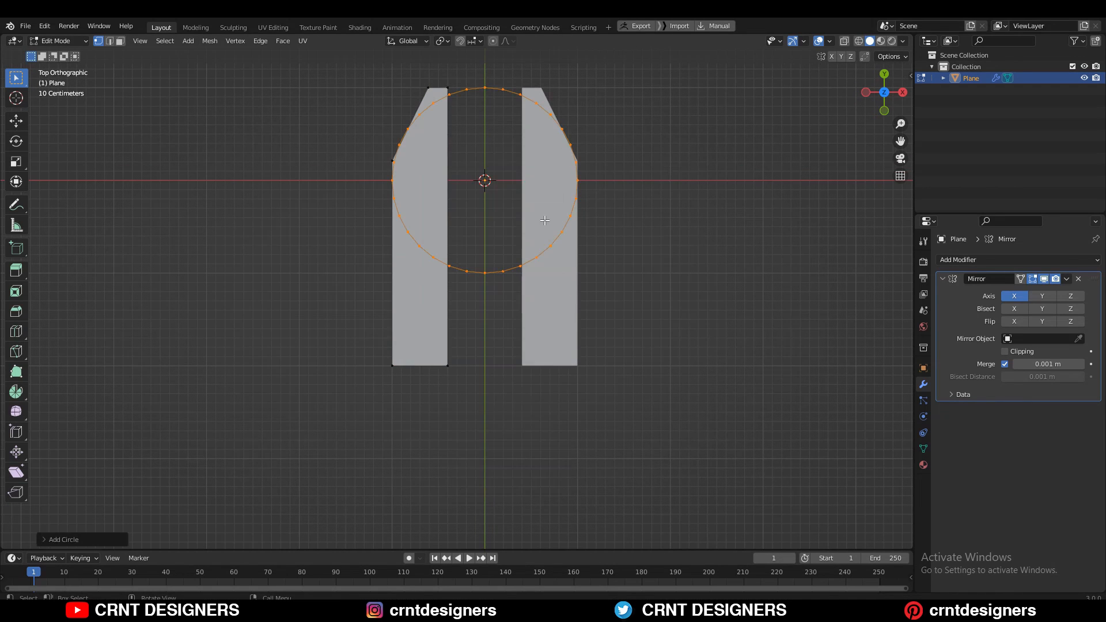
{"action": "left_click", "coordinate": [40, 539]}
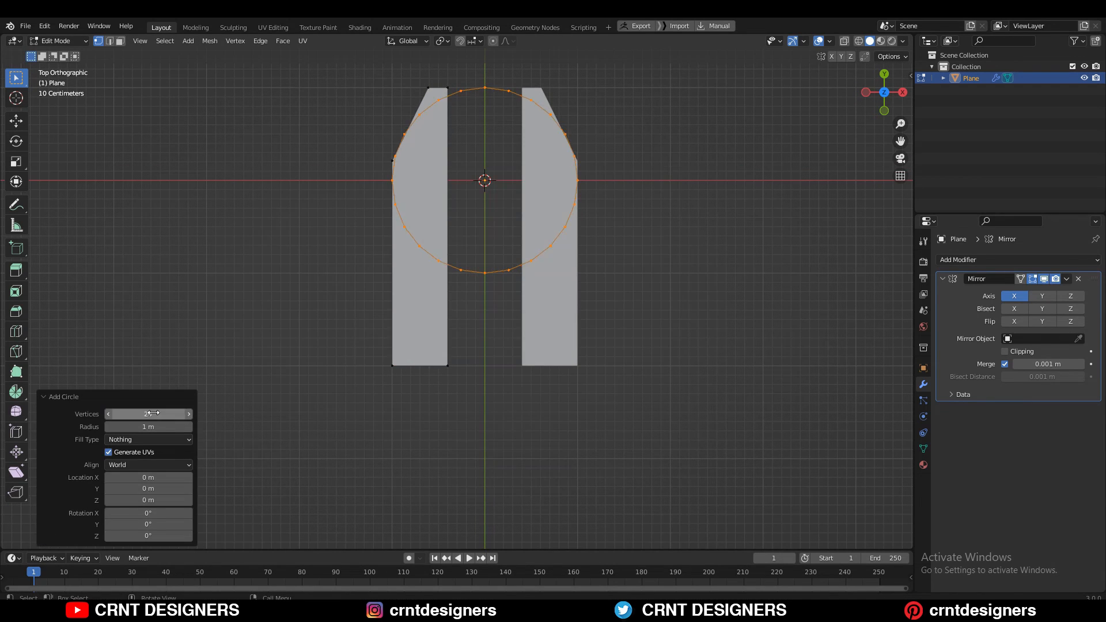
{"action": "key", "text": "s"}
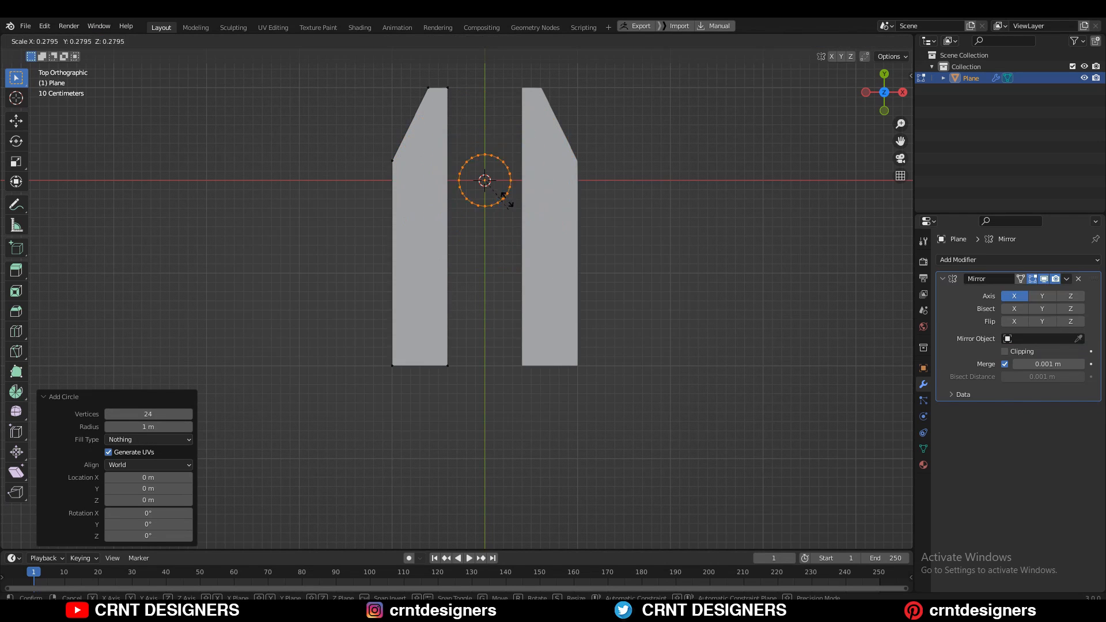
{"action": "left_click", "coordinate": [530, 245]}
Step: Delete the vertices of the circle's right half so only the left arc and its mirrored copy remain
{"action": "left_click_drag", "start_coordinate": [578, 76], "coordinate": [482, 217]}
{"action": "key", "text": "x"}
{"action": "left_click", "coordinate": [577, 244]}
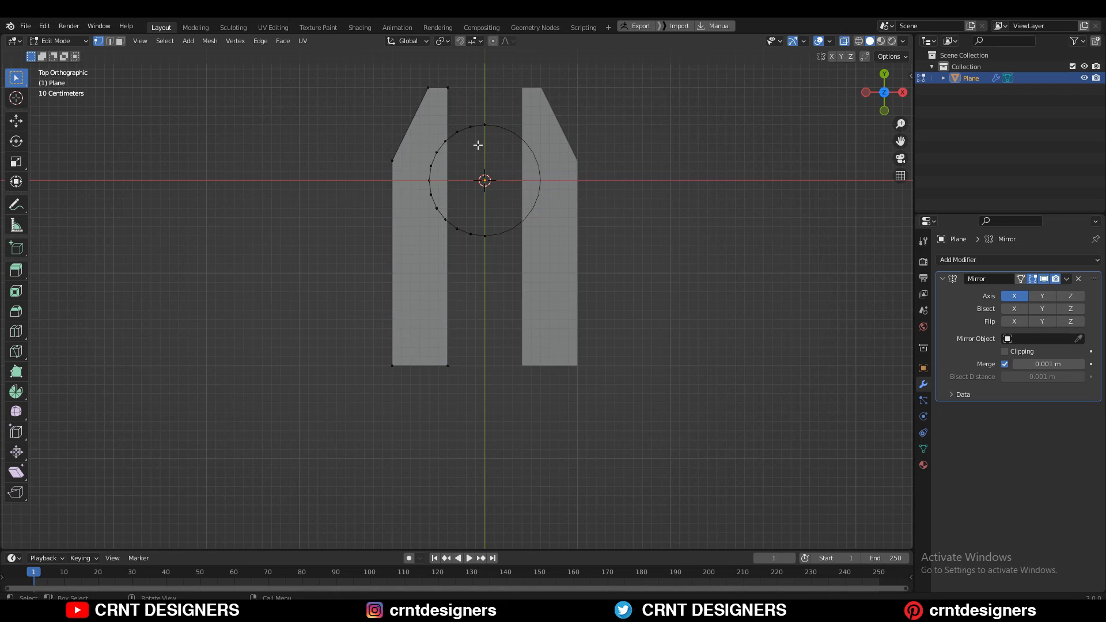
Step: Select the arc's edges and move them 0.9 m down along the Y axis
{"action": "key", "text": "a"}
{"action": "key", "text": "ctrl+z"}
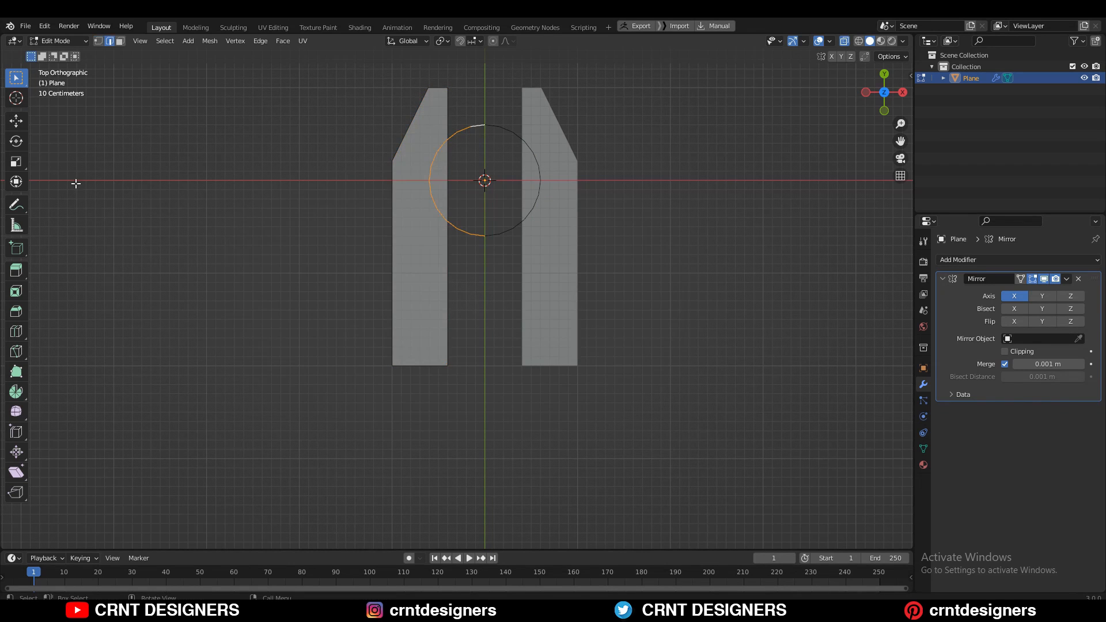
{"action": "left_click", "coordinate": [16, 122]}
{"action": "left_click_drag", "start_coordinate": [444, 161], "coordinate": [444, 182]}
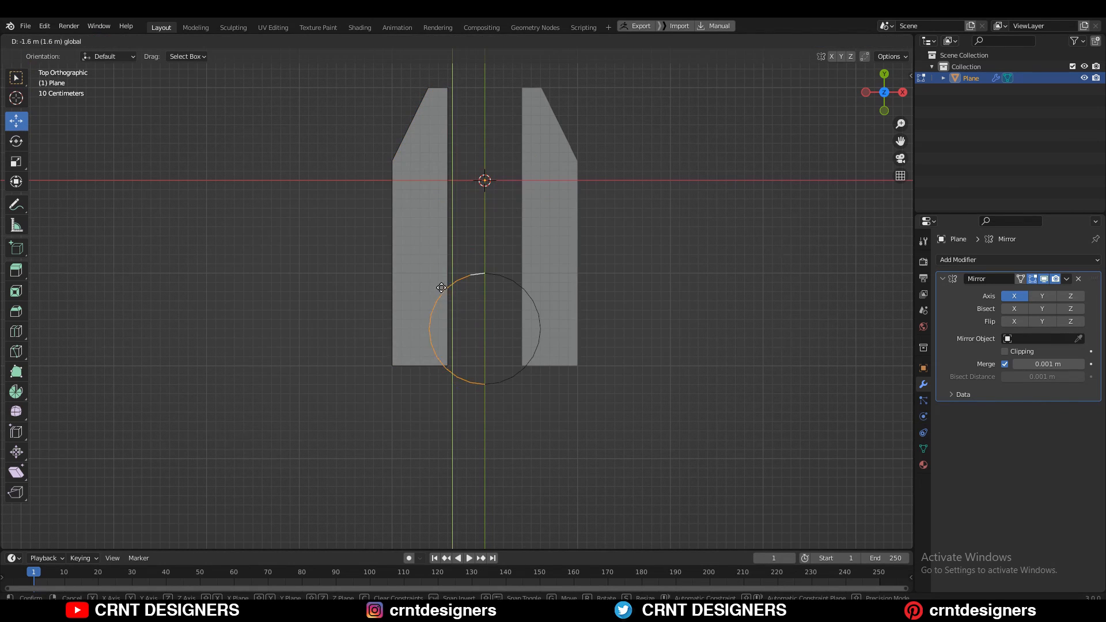
{"action": "left_click_drag", "start_coordinate": [456, 229], "coordinate": [457, 224]}
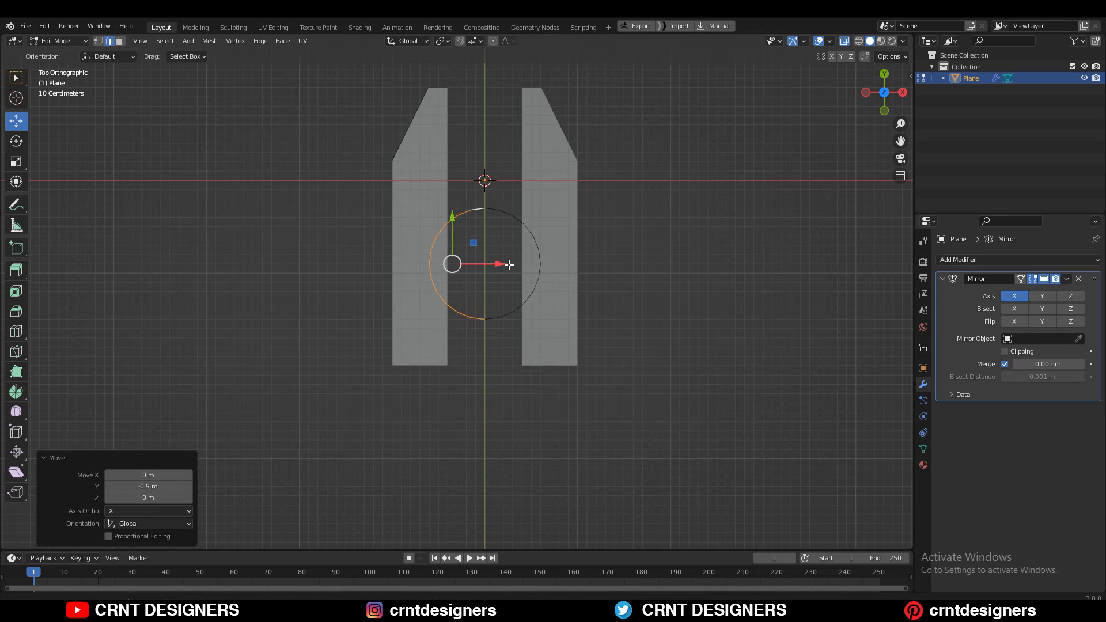
Step: Fill the half circle with a face and separate it from the plates into its own object
{"action": "middle_click_drag", "start_coordinate": [509, 265], "coordinate": [511, 247], "text": "shift"}
{"action": "key", "text": "3"}
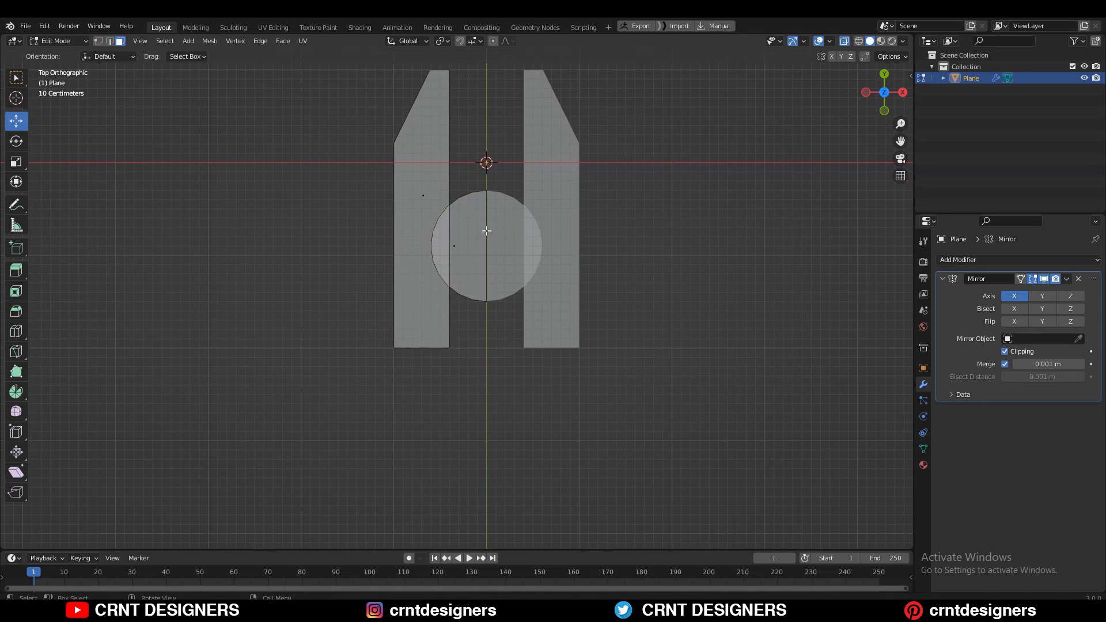
{"action": "left_click", "coordinate": [444, 247]}
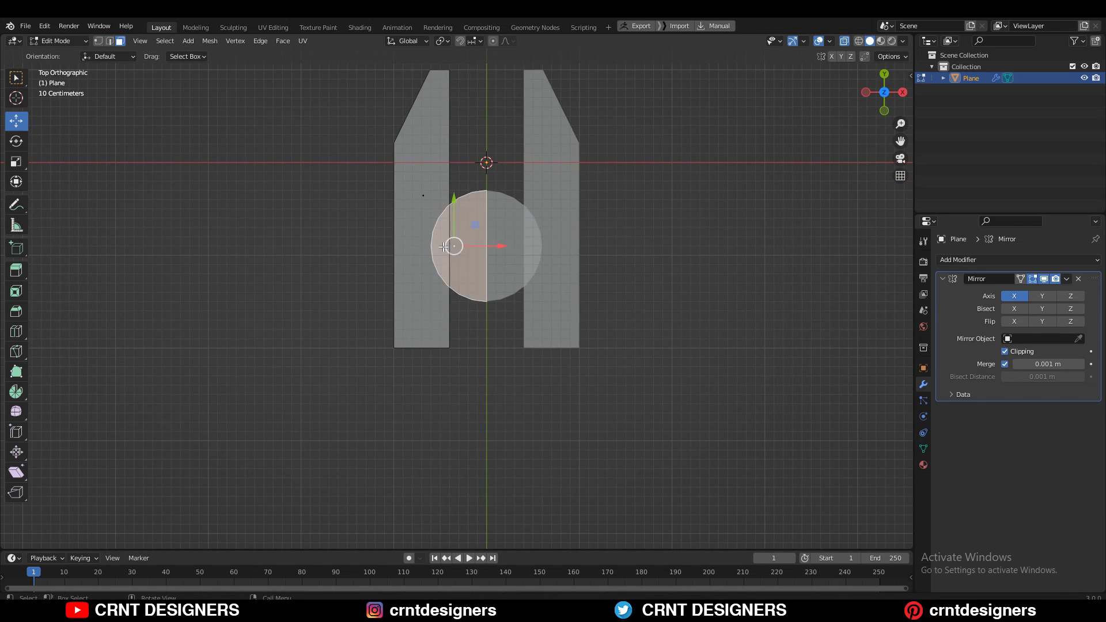
{"action": "key", "text": "p"}
{"action": "left_click", "coordinate": [500, 229]}
{"action": "key", "text": "Tab"}
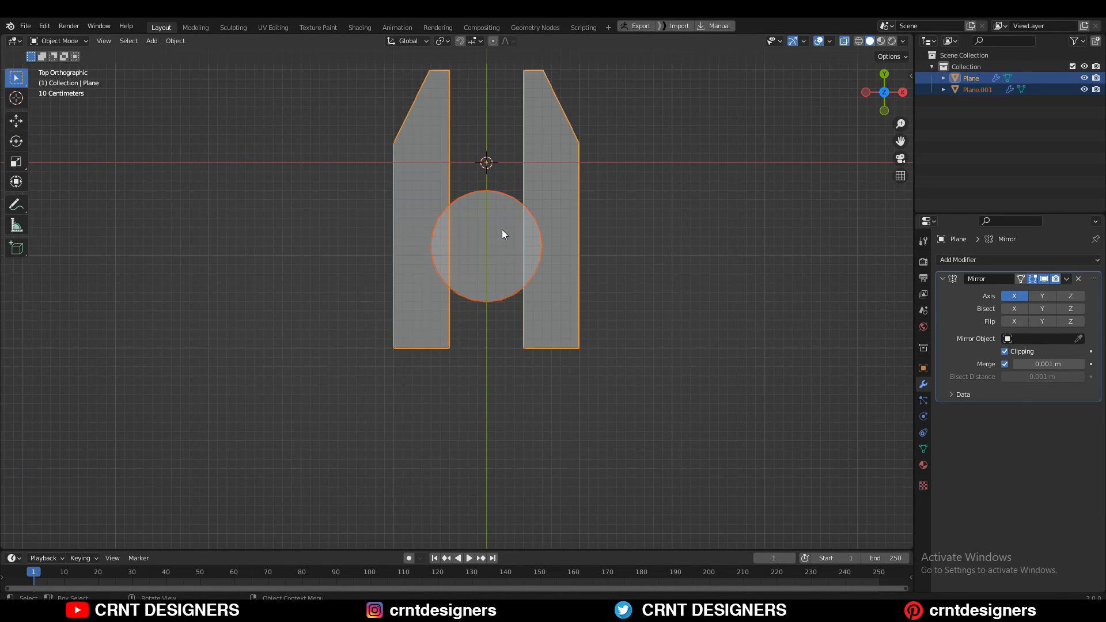
Step: Apply the Mirror modifier on the circle object and scale its mesh to 0.9
{"action": "left_click", "coordinate": [526, 233]}
{"action": "left_click", "coordinate": [1067, 279]}
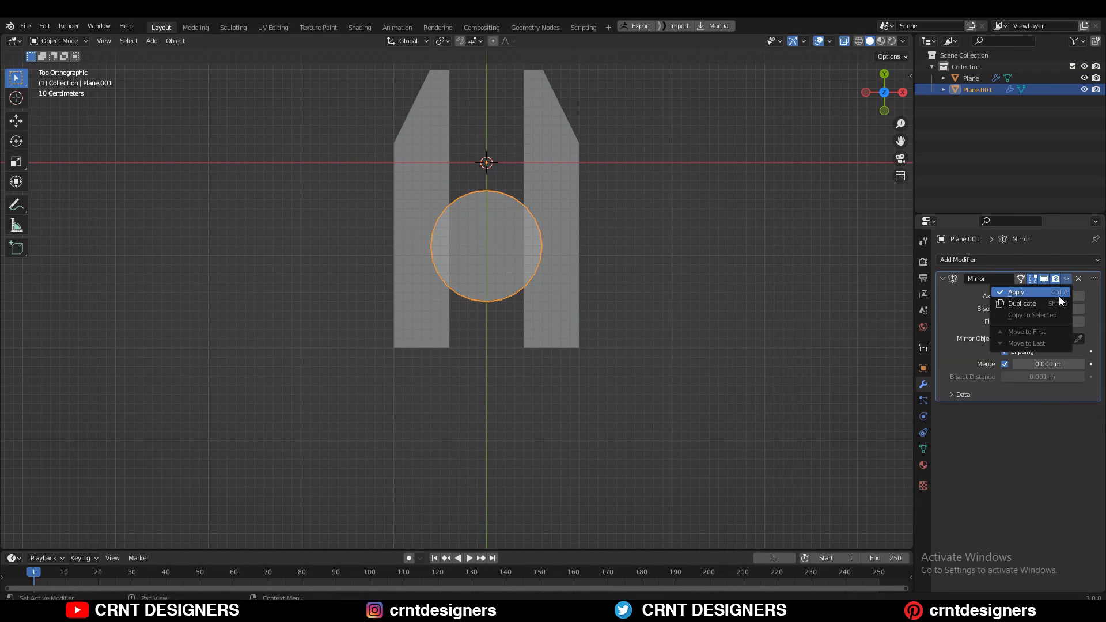
{"action": "left_click", "coordinate": [1059, 291]}
{"action": "key", "text": "Tab"}
{"action": "key", "text": "s"}
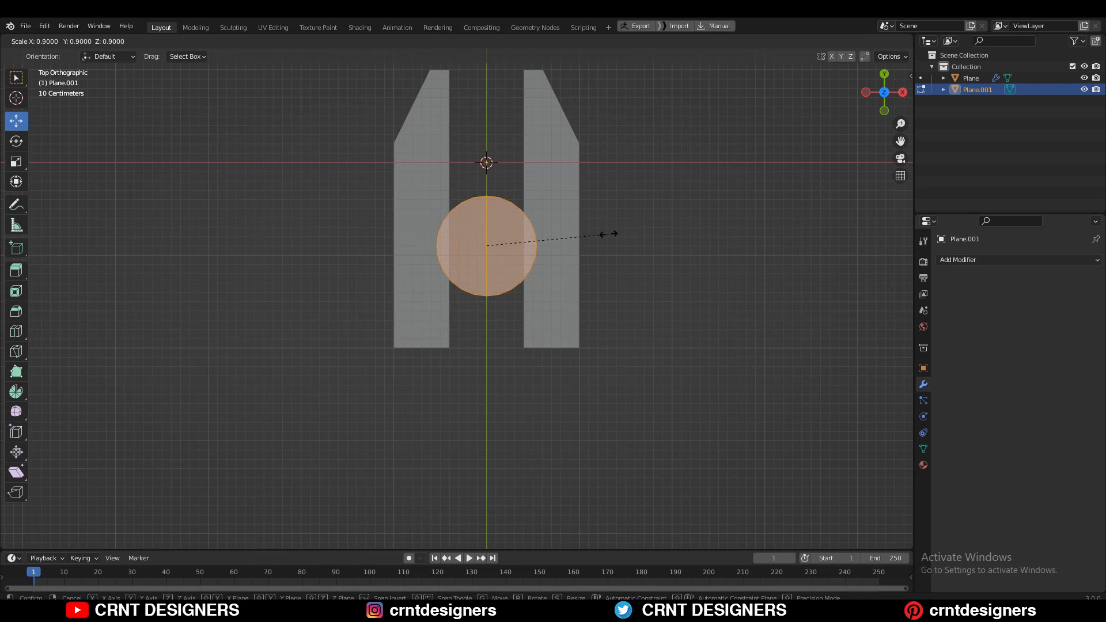
{"action": "left_click", "coordinate": [608, 235]}
Step: Inset both halves of the circle together to form a narrow outer ring of faces
{"action": "middle_click_drag", "start_coordinate": [637, 208], "coordinate": [627, 254], "text": "shift"}
{"action": "left_click", "coordinate": [645, 226]}
{"action": "left_click_drag", "start_coordinate": [545, 408], "coordinate": [386, 472]}
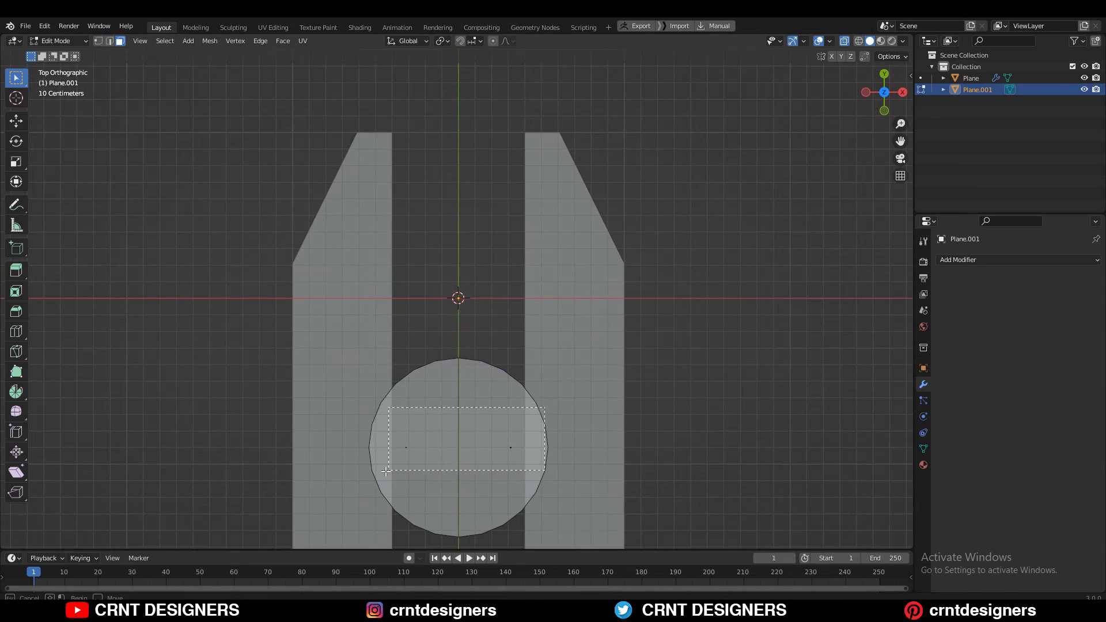
{"action": "middle_click_drag", "start_coordinate": [617, 443], "coordinate": [617, 341], "text": "shift"}
{"action": "key", "text": "i"}
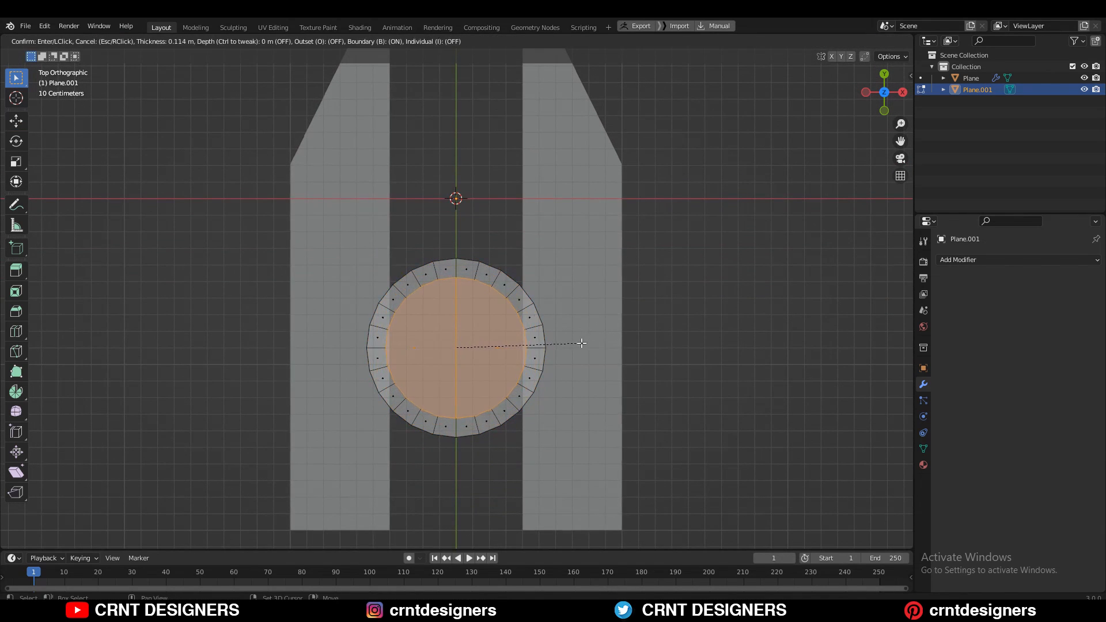
{"action": "left_click", "coordinate": [507, 282]}
Step: Extrude the uppermost outer edges of the ring along Y into a strip reaching past the upper ends of the plates
{"action": "key", "text": "2"}
{"action": "left_click", "coordinate": [503, 268]}
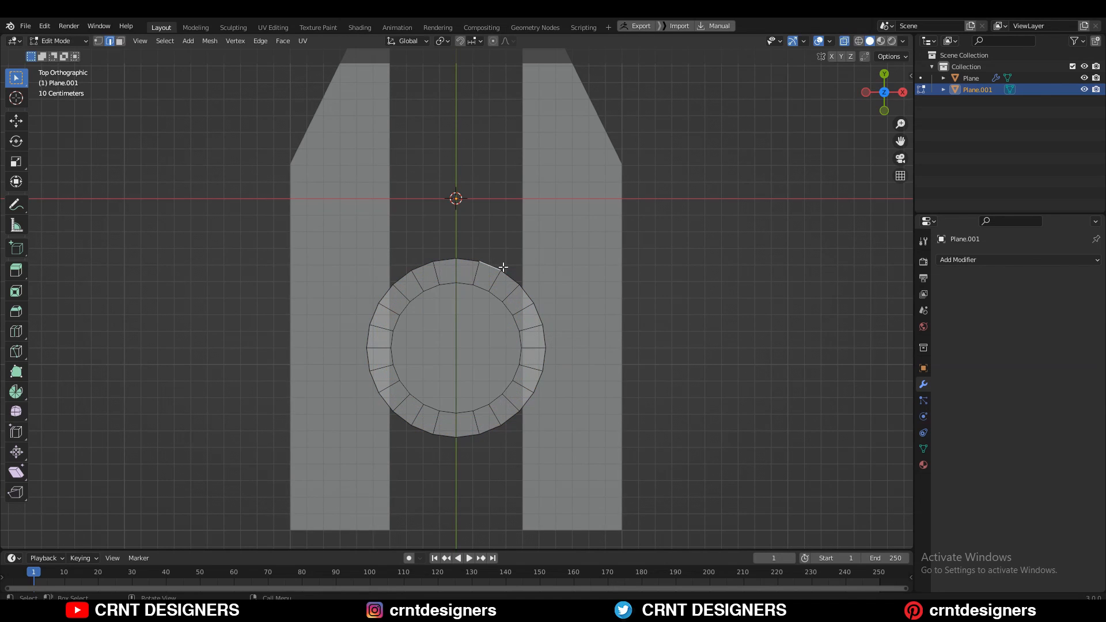
{"action": "left_click", "coordinate": [424, 262], "text": "ctrl+shift"}
{"action": "scroll", "coordinate": [484, 287], "scroll_direction": "down", "scroll_amount": 2}
{"action": "middle_click_drag", "start_coordinate": [479, 271], "coordinate": [476, 281], "text": "shift"}
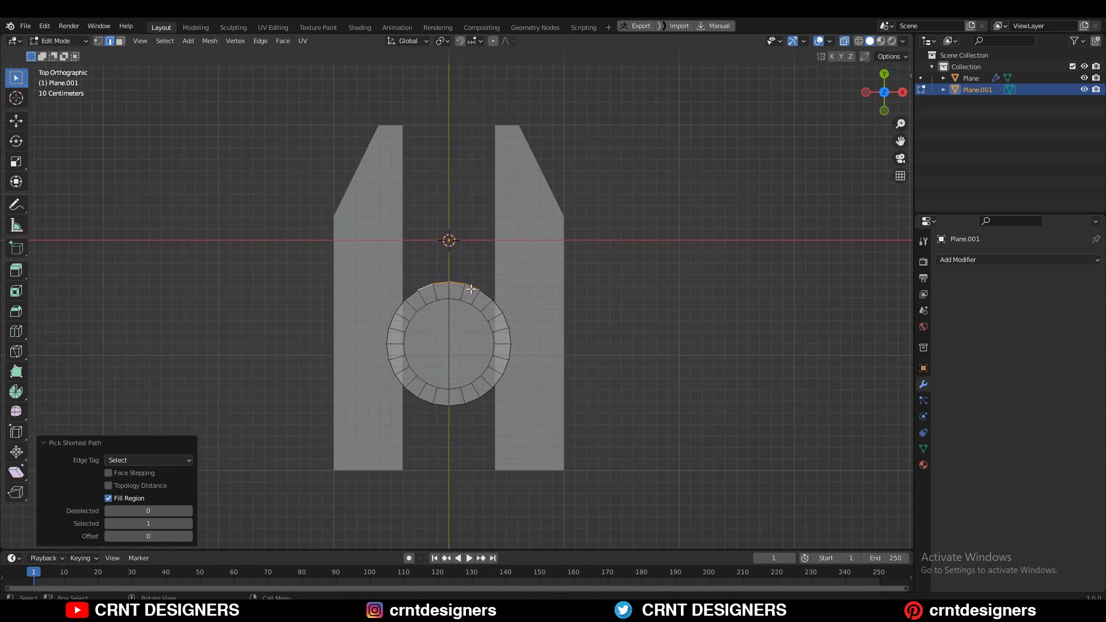
{"action": "key", "text": "e"}
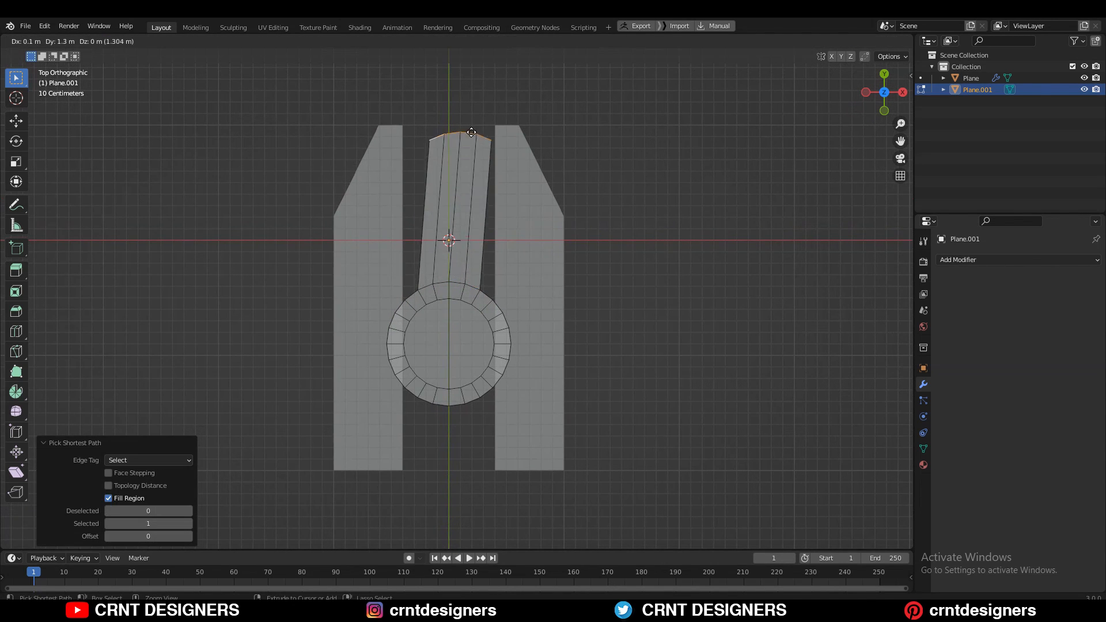
{"action": "key", "text": "y"}
{"action": "left_click", "coordinate": [471, 81]}
Step: Bevel the corner vertices where the strip meets the ring into rounded transitions
{"action": "scroll", "coordinate": [471, 303], "scroll_direction": "up", "scroll_amount": 2}
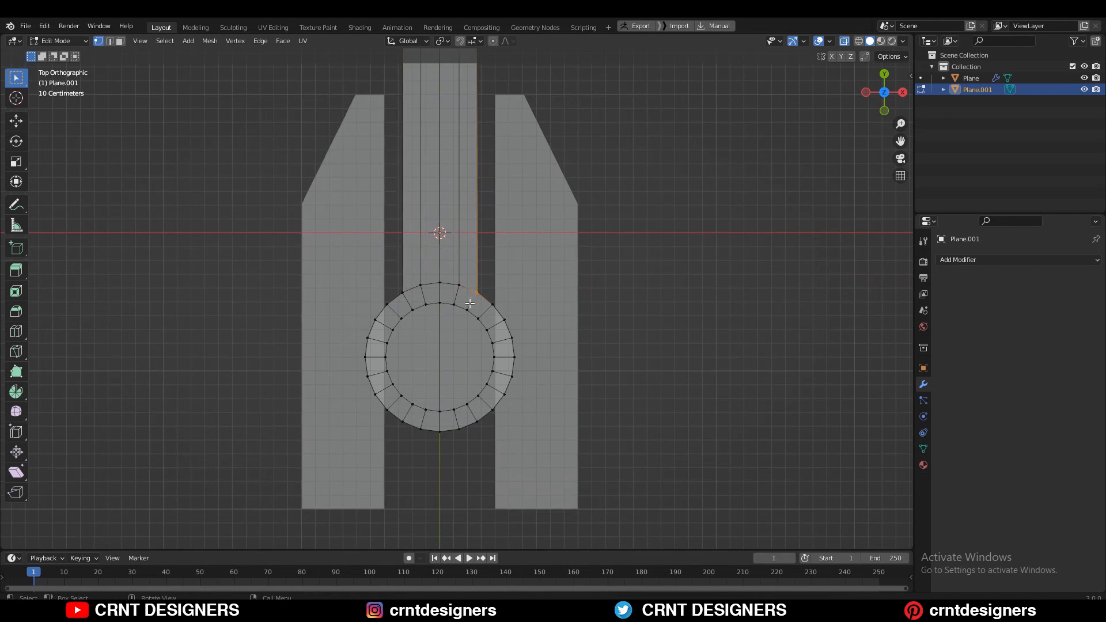
{"action": "key", "text": "ctrl+shift+b"}
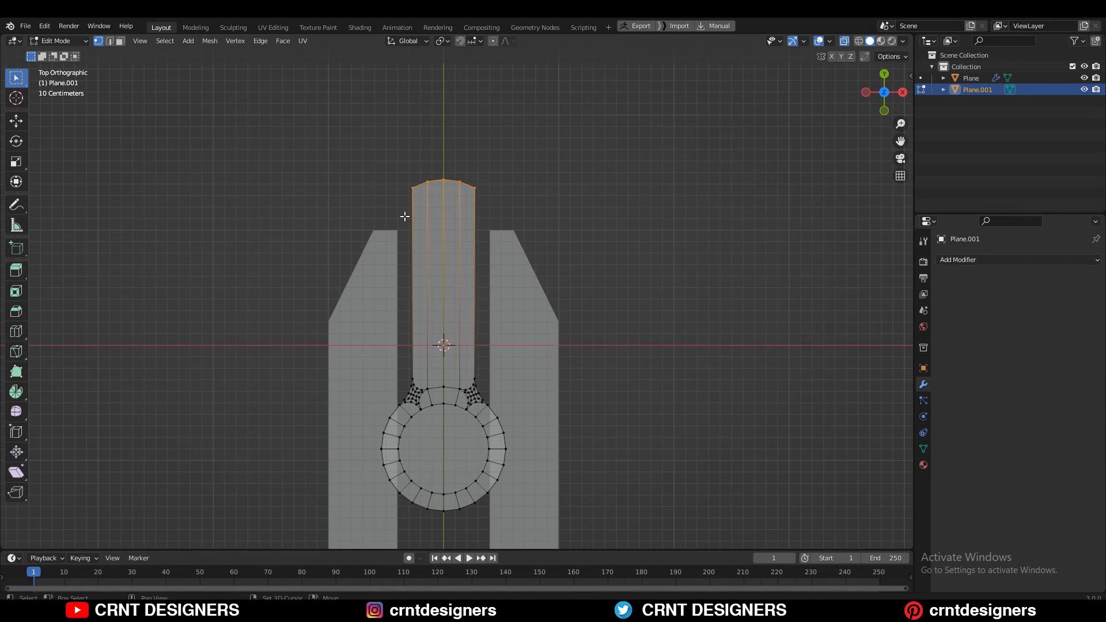
Step: Flatten the strip's upper end by scaling it to 0 along Y, and move it 0.1 m down
{"action": "key", "text": "s"}
{"action": "key", "text": "y"}
{"action": "key", "text": "0"}
{"action": "key", "text": "Return"}
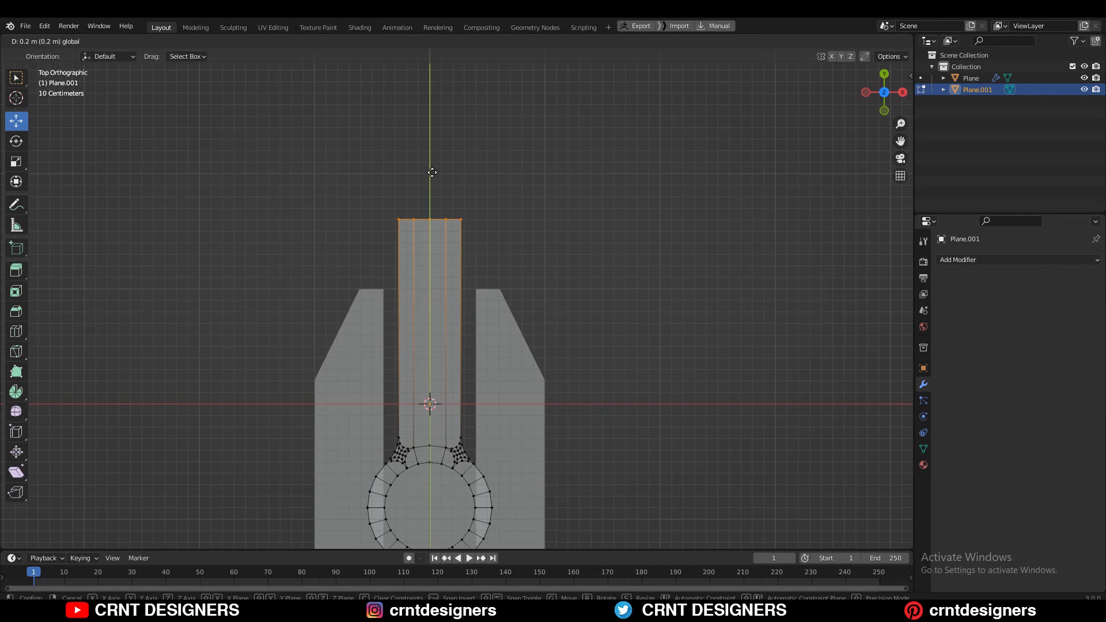
{"action": "left_click", "coordinate": [425, 211]}
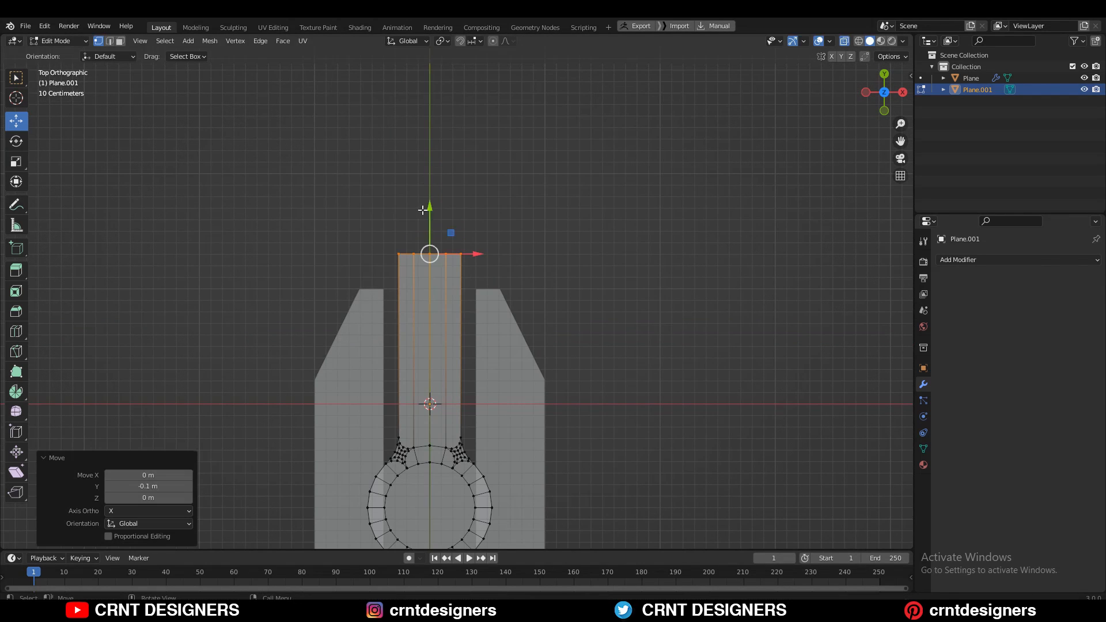
Step: Extrude the strip's upper end 0.7 m along Y and taper it to a narrow tip by scaling it by 0.2 and 0.7
{"action": "key", "text": "e"}
{"action": "key", "text": "y"}
{"action": "left_click", "coordinate": [425, 129]}
{"action": "key", "text": "s"}
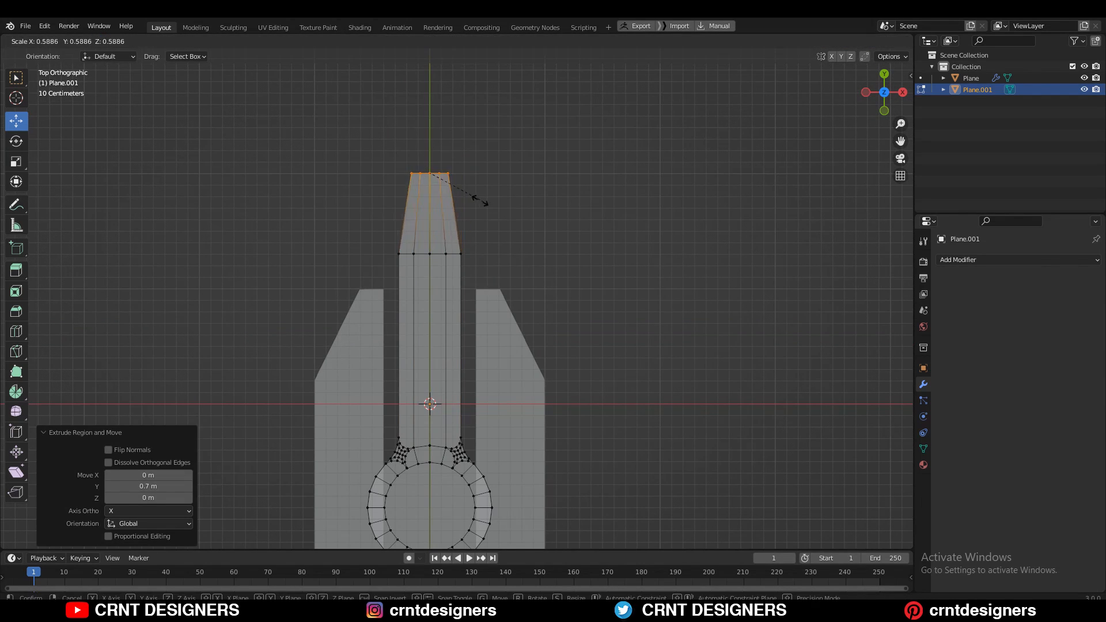
{"action": "left_click", "coordinate": [436, 180]}
{"action": "key", "text": "s"}
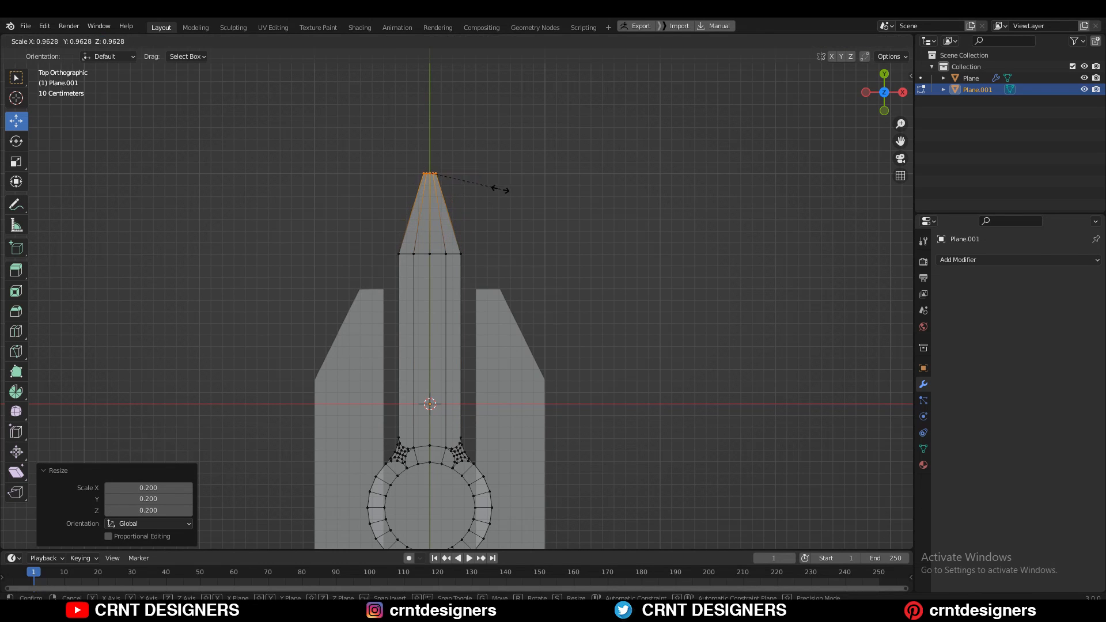
{"action": "left_click", "coordinate": [476, 182]}
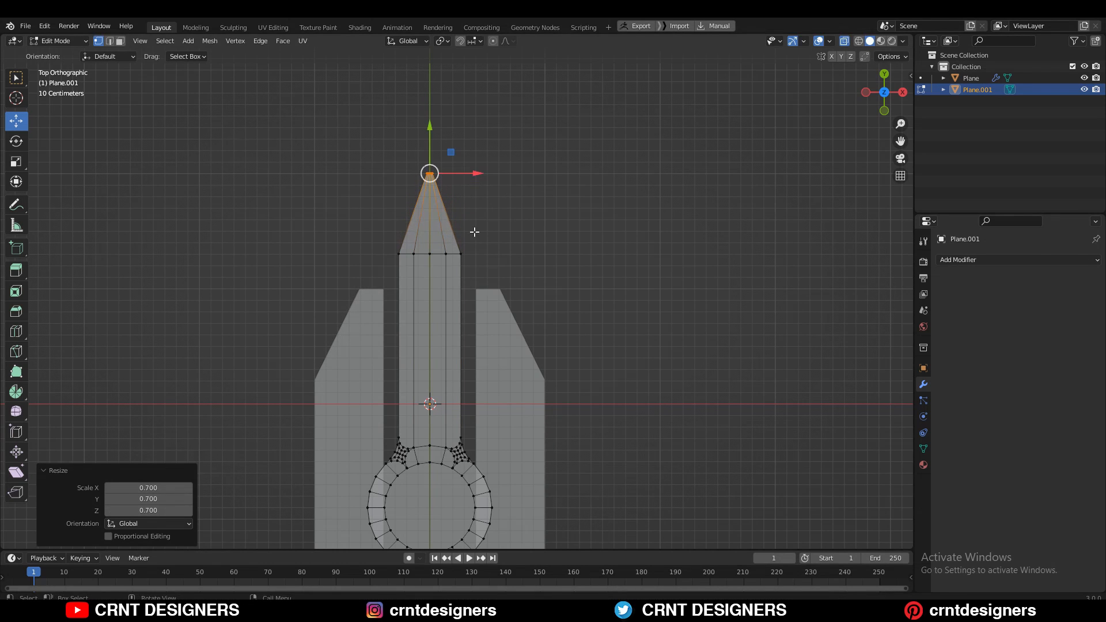
Step: Move the edge loop at the base of the tapered tip 0.3 m down along Y
{"action": "left_click", "coordinate": [438, 254], "text": "alt"}
{"action": "key", "text": "g"}
{"action": "left_click", "coordinate": [430, 243]}
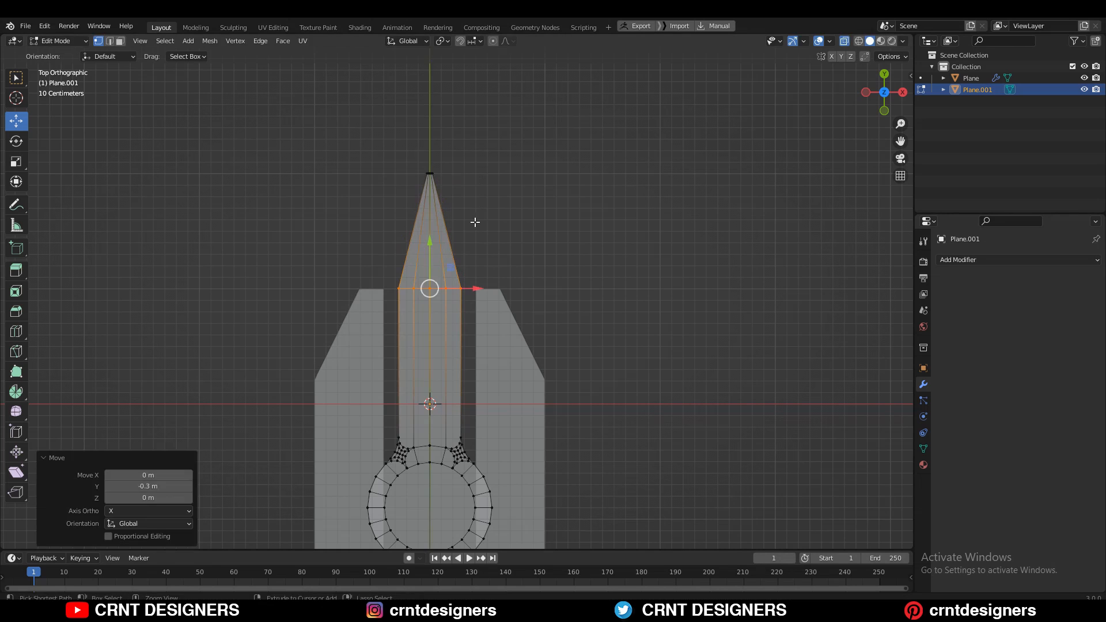
Step: Extrude the lowest outer edges of the ring downward along the Y axis
{"action": "key", "text": "Tab"}
{"action": "scroll", "coordinate": [568, 165], "scroll_direction": "down", "scroll_amount": 3}
{"action": "middle_click_drag", "start_coordinate": [601, 282], "coordinate": [489, 256], "text": "shift"}
{"action": "left_click", "coordinate": [499, 224]}
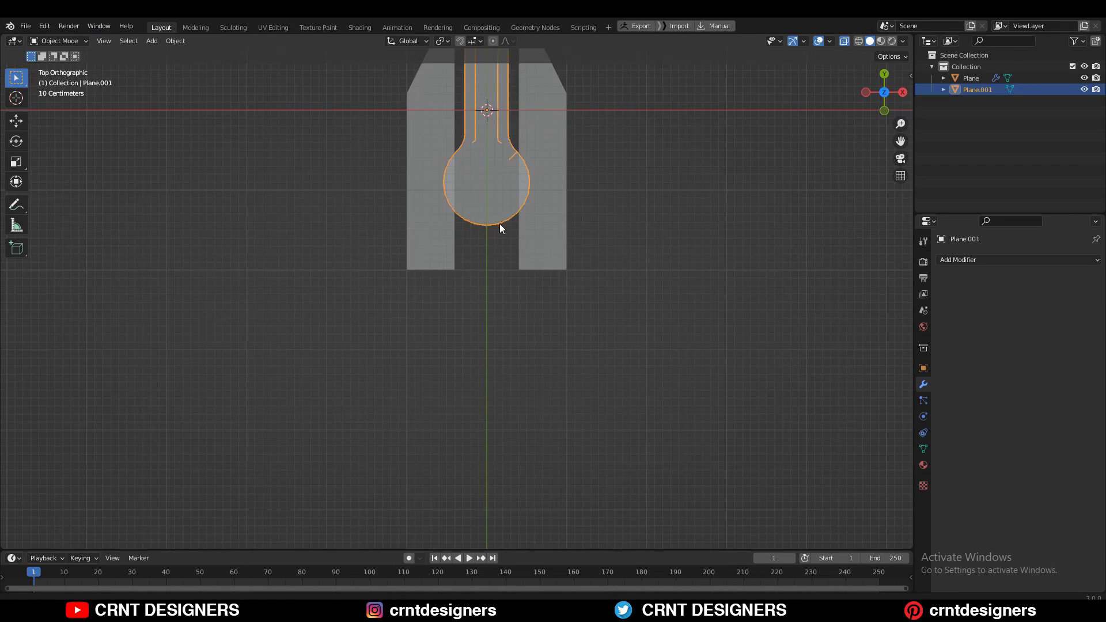
{"action": "key", "text": "Tab"}
{"action": "scroll", "coordinate": [425, 266], "scroll_direction": "up", "scroll_amount": 3}
{"action": "left_click", "coordinate": [466, 267]}
{"action": "left_click", "coordinate": [411, 267], "text": "ctrl"}
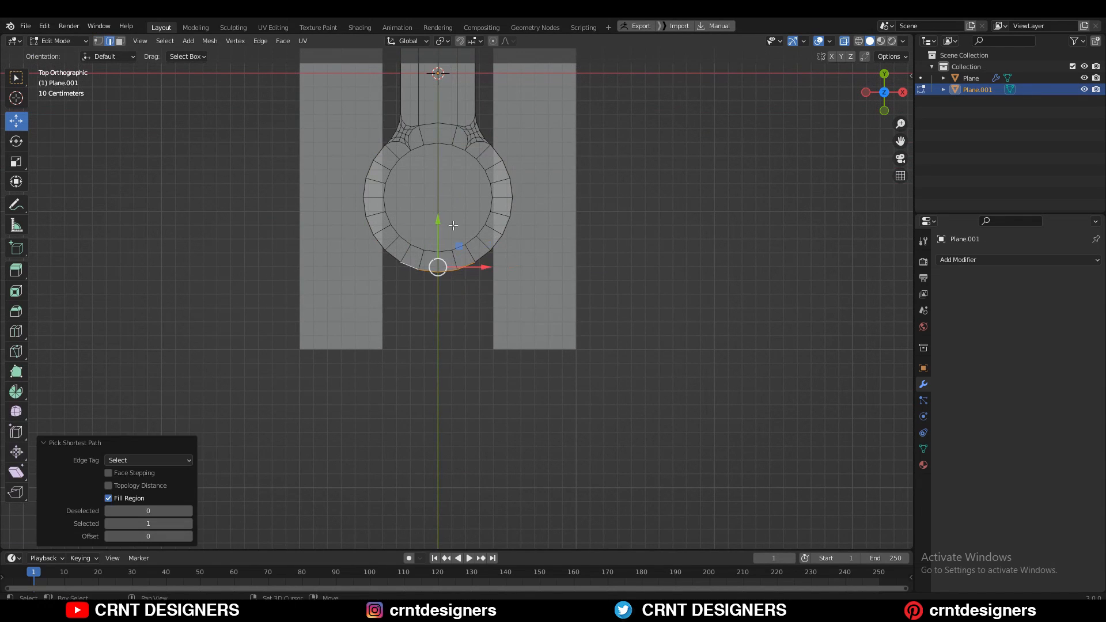
{"action": "middle_click_drag", "start_coordinate": [453, 239], "coordinate": [450, 252], "text": "shift"}
{"action": "key", "text": "e"}
{"action": "key", "text": "y"}
{"action": "left_click", "coordinate": [453, 336], "text": "ctrl"}
{"action": "scroll", "coordinate": [441, 316], "scroll_direction": "down", "scroll_amount": 4}
{"action": "left_click_drag", "start_coordinate": [436, 292], "coordinate": [432, 316], "text": "ctrl"}
{"action": "scroll", "coordinate": [457, 352], "scroll_direction": "up", "scroll_amount": 3}
{"action": "middle_click_drag", "start_coordinate": [516, 304], "coordinate": [512, 345], "text": "shift"}
{"action": "key", "text": "ctrl+z"}
Step: Move the lower end of the center strip 0.6 m down along Y and flatten it by scaling it to 0 along Y
{"action": "left_click_drag", "start_coordinate": [436, 346], "coordinate": [437, 388], "text": "ctrl"}
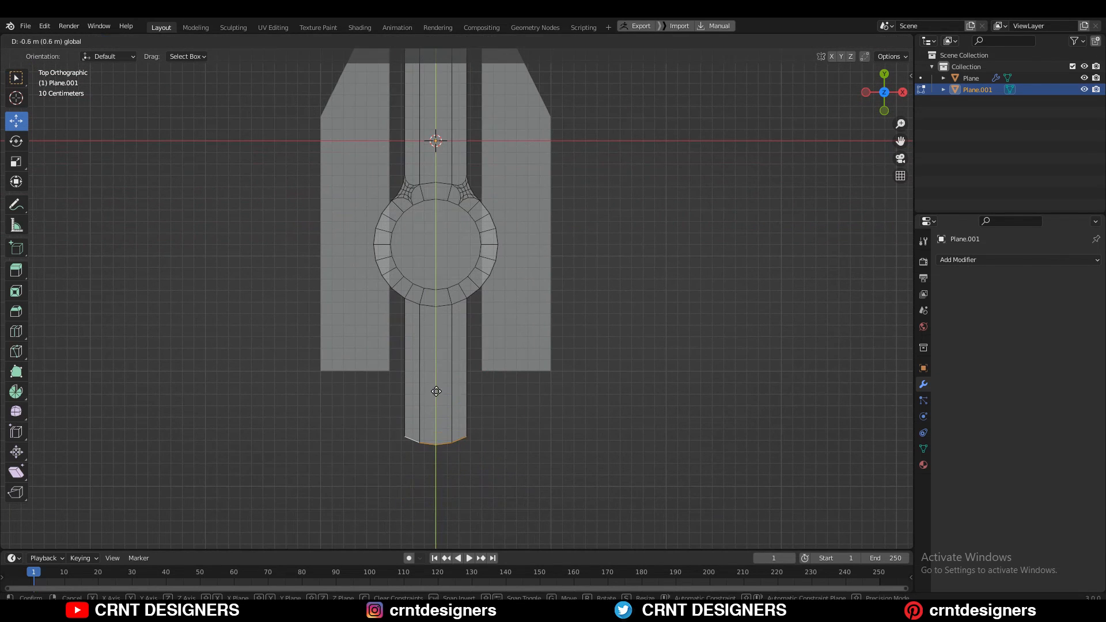
{"action": "middle_click_drag", "start_coordinate": [438, 392], "coordinate": [450, 329], "text": "shift"}
{"action": "key", "text": "s"}
{"action": "key", "text": "y"}
{"action": "key", "text": "Return"}
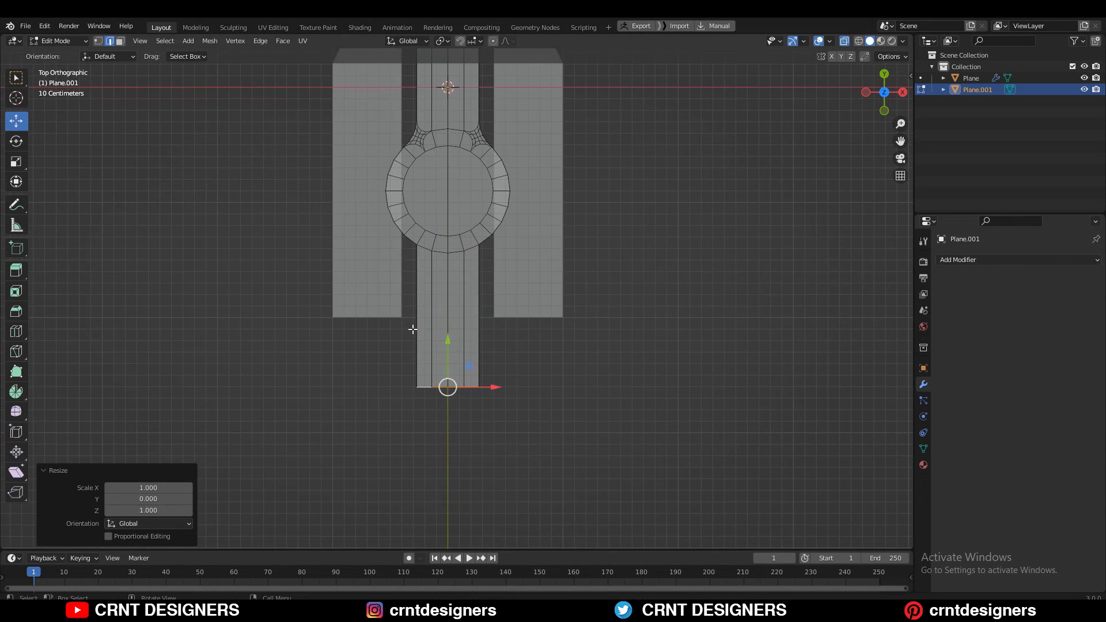
Step: Move the lower edge of the mirrored side plates down along Y to line up with the center strip's lower end
{"action": "key", "text": "Tab"}
{"action": "left_click", "coordinate": [544, 312]}
{"action": "key", "text": "Tab"}
{"action": "key", "text": "1"}
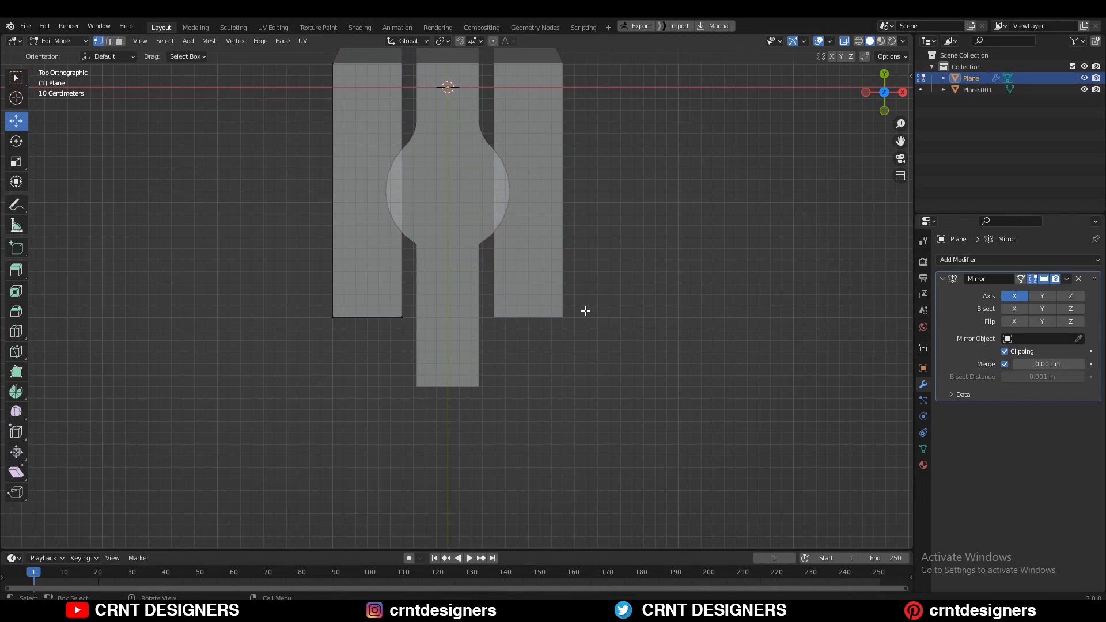
{"action": "left_click_drag", "start_coordinate": [383, 321], "coordinate": [257, 370]}
{"action": "left_click_drag", "start_coordinate": [367, 273], "coordinate": [377, 346], "text": "ctrl"}
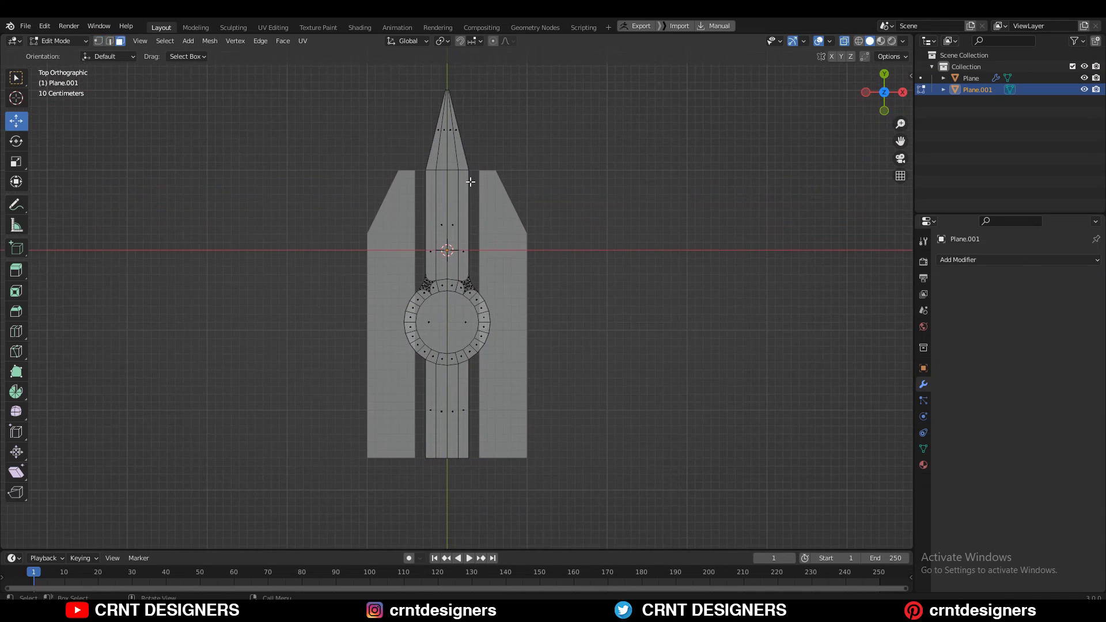
Step: Delete the faces of the center piece's right half and return to Object Mode
{"action": "left_click_drag", "start_coordinate": [448, 114], "coordinate": [503, 469]}
{"action": "key", "text": "x"}
{"action": "left_click", "coordinate": [571, 372]}
{"action": "key", "text": "Tab"}
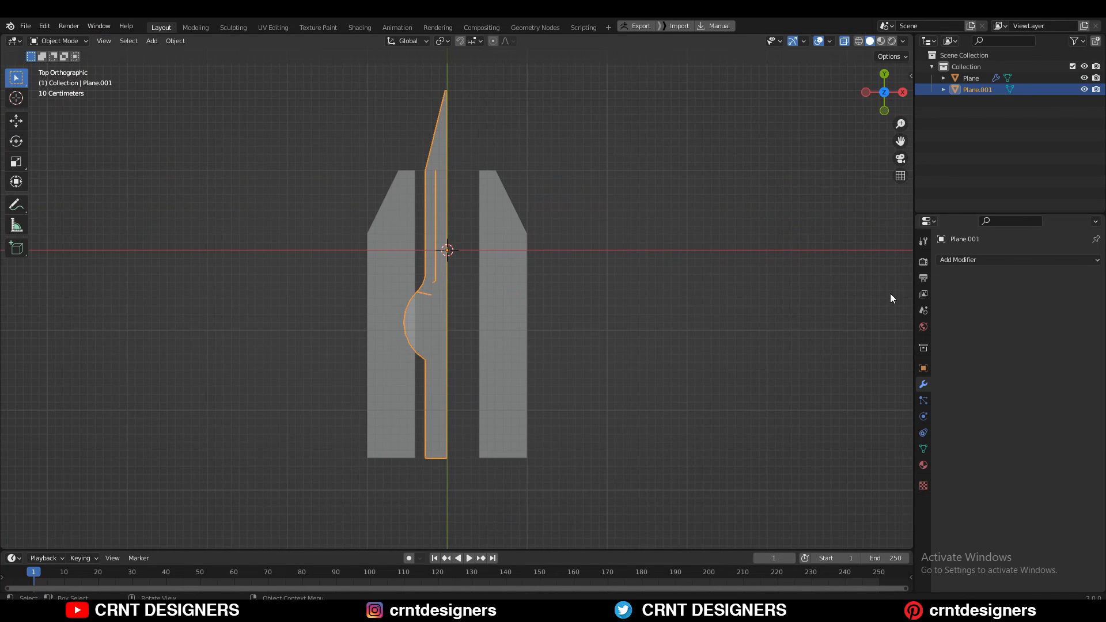
Step: Add a Mirror modifier to the center piece and join it with the side plates into one object
{"action": "left_click", "coordinate": [968, 262]}
{"action": "left_click", "coordinate": [904, 393]}
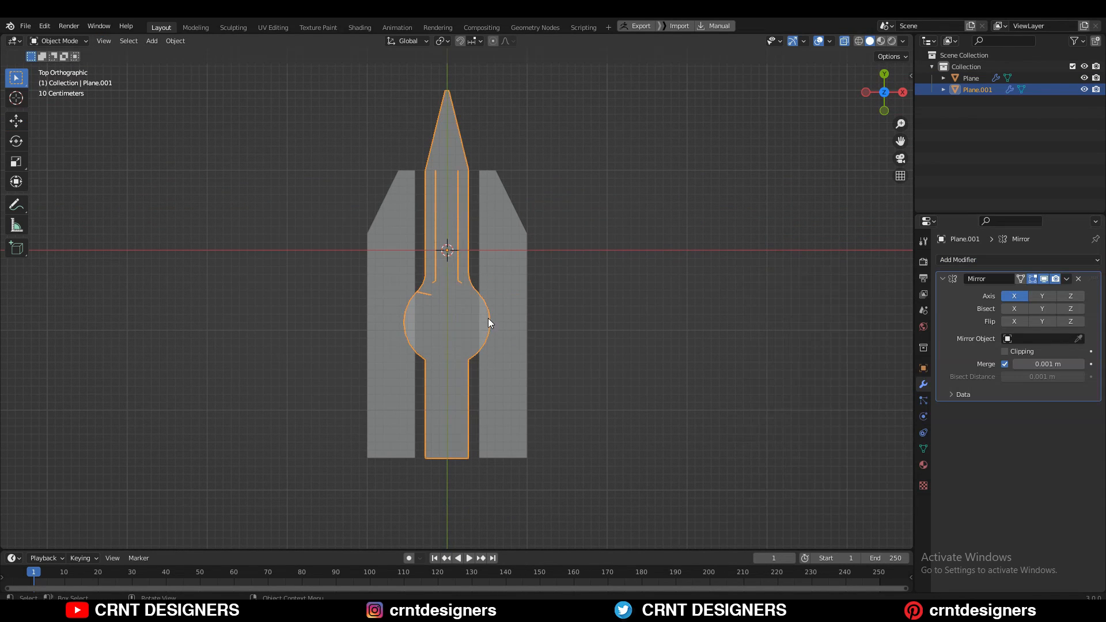
{"action": "left_click", "coordinate": [506, 281], "text": "shift"}
{"action": "right_click", "coordinate": [506, 284]}
{"action": "left_click", "coordinate": [497, 313]}
Step: Knife a straight horizontal cut along X across the lower part of the side plate and center strip
{"action": "key", "text": "Tab"}
{"action": "scroll", "coordinate": [383, 346], "scroll_direction": "up", "scroll_amount": 4}
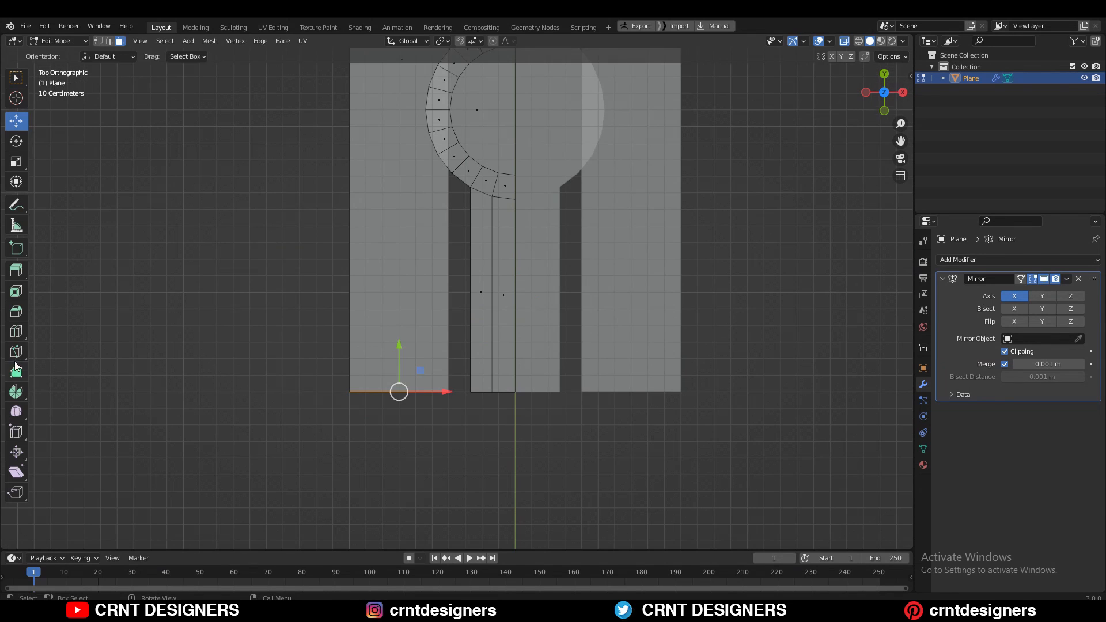
{"action": "key", "text": "k"}
{"action": "key", "text": "k"}
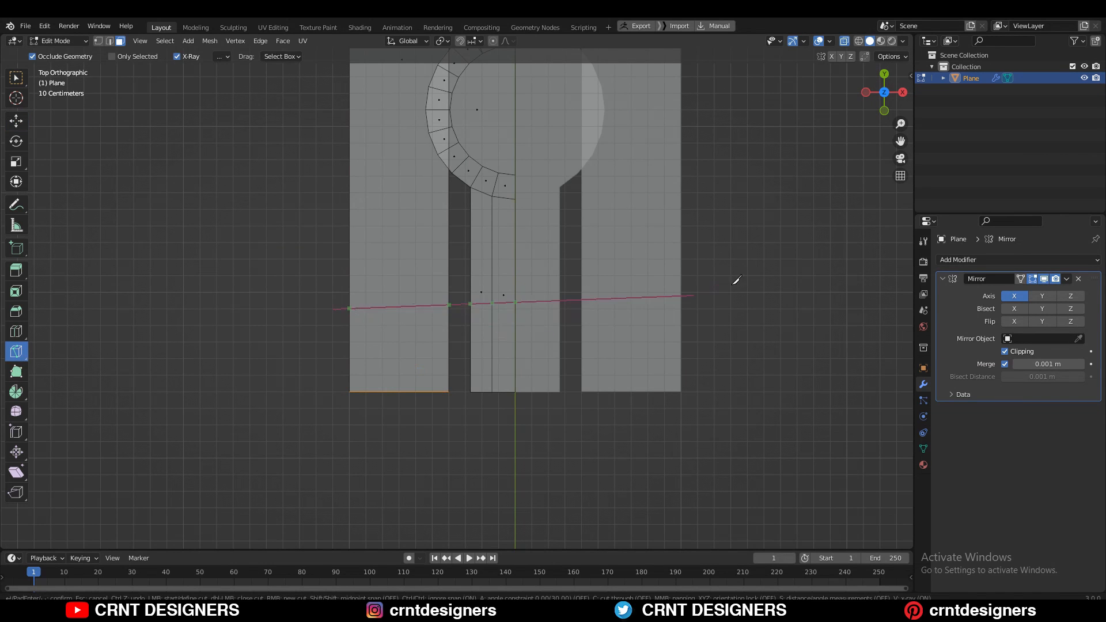
{"action": "key", "text": "x"}
{"action": "left_click", "coordinate": [763, 309]}
{"action": "key", "text": "Return"}
{"action": "key", "text": "w"}
Step: Move the new horizontal cut edges 0.3 m down along Y
{"action": "middle_click_drag", "start_coordinate": [503, 319], "coordinate": [516, 282], "text": "shift"}
{"action": "key", "text": "2"}
{"action": "left_click_drag", "start_coordinate": [562, 259], "coordinate": [277, 274]}
{"action": "key", "text": "g"}
{"action": "key", "text": "y"}
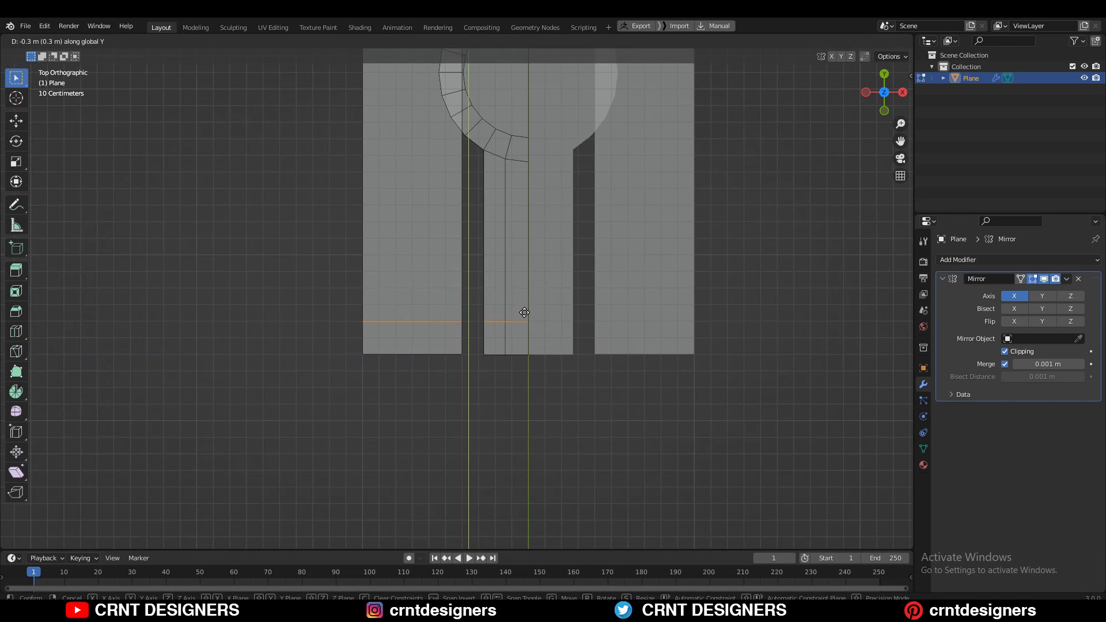
{"action": "left_click", "coordinate": [525, 312]}
Step: Fill the gap between the side plate and the center strip below the cut with a face
{"action": "scroll", "coordinate": [475, 341], "scroll_direction": "up", "scroll_amount": 2}
{"action": "left_click", "coordinate": [469, 348]}
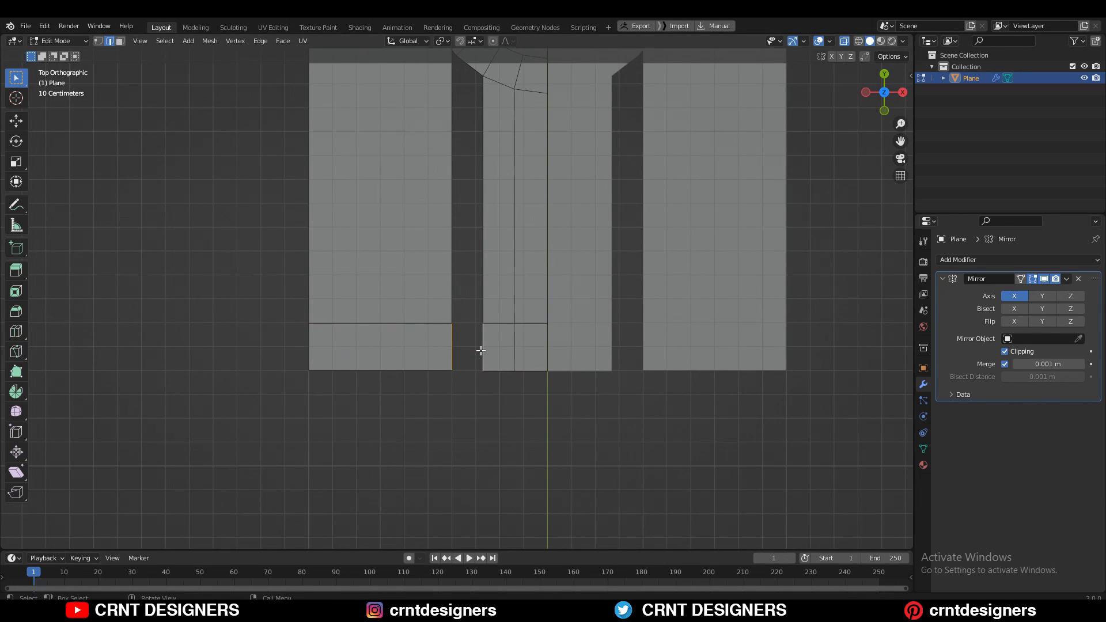
{"action": "key", "text": "f"}
{"action": "left_click", "coordinate": [496, 400]}
{"action": "scroll", "coordinate": [496, 400], "scroll_direction": "down", "scroll_amount": 3}
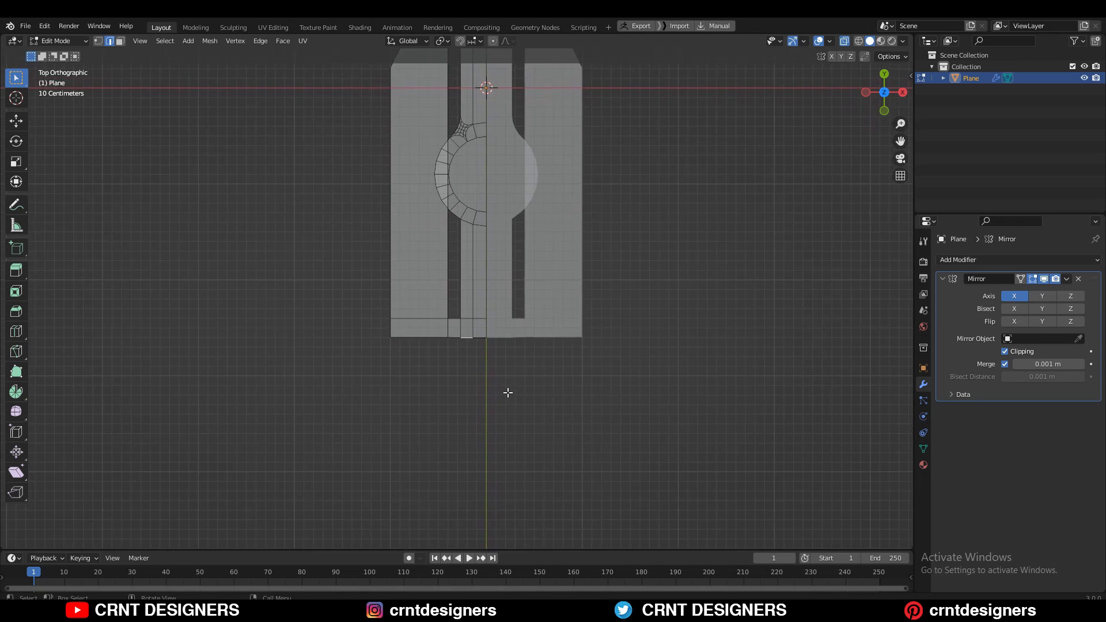
Step: Round the slot's lower end by beveling its two corner vertices with a width of 0.122 m and 4 segments
{"action": "scroll", "coordinate": [505, 390], "scroll_direction": "up", "scroll_amount": 1}
{"action": "middle_click_drag", "start_coordinate": [434, 365], "coordinate": [420, 363], "text": "shift"}
{"action": "scroll", "coordinate": [444, 355], "scroll_direction": "up", "scroll_amount": 3}
{"action": "key", "text": "1"}
{"action": "left_click_drag", "start_coordinate": [463, 284], "coordinate": [411, 311]}
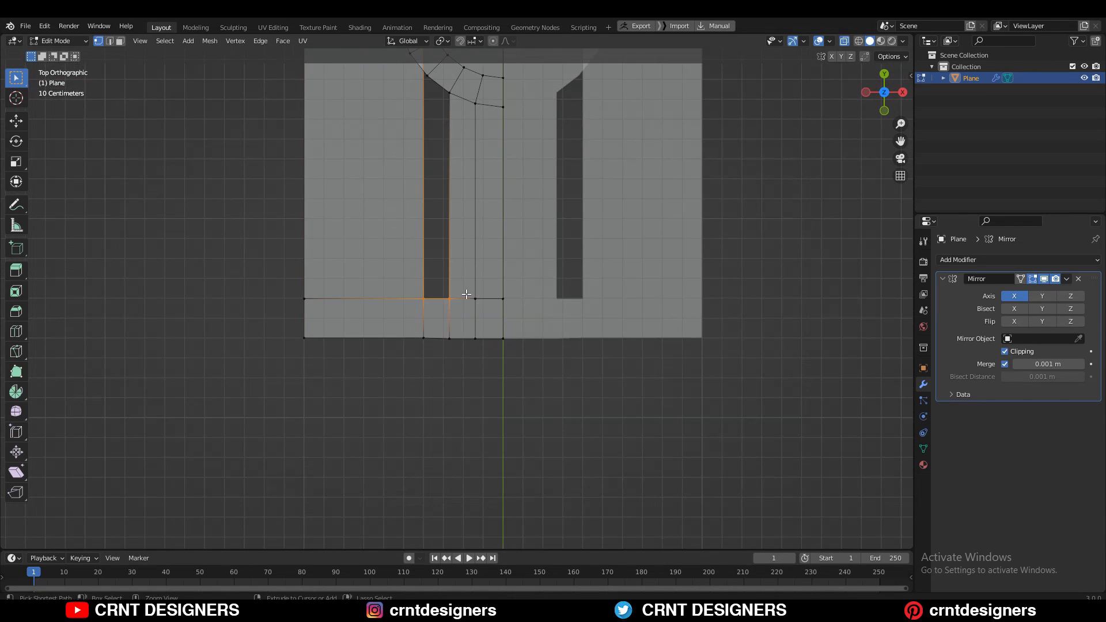
{"action": "key", "text": "ctrl+shift+b"}
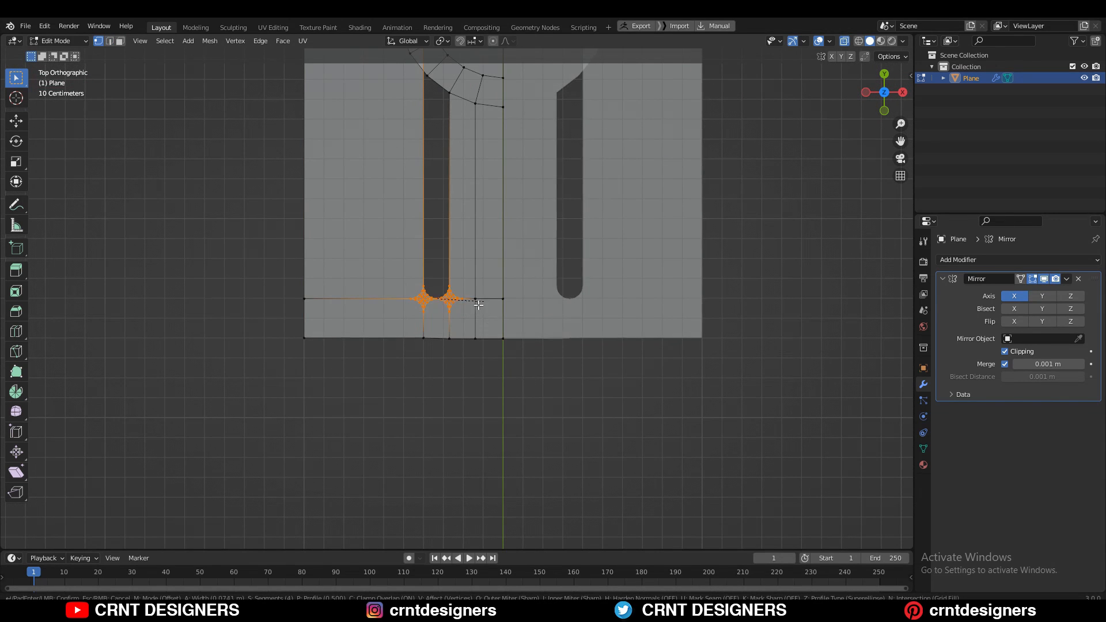
{"action": "left_click", "coordinate": [491, 313]}
{"action": "scroll", "coordinate": [490, 311], "scroll_direction": "up", "scroll_amount": 5}
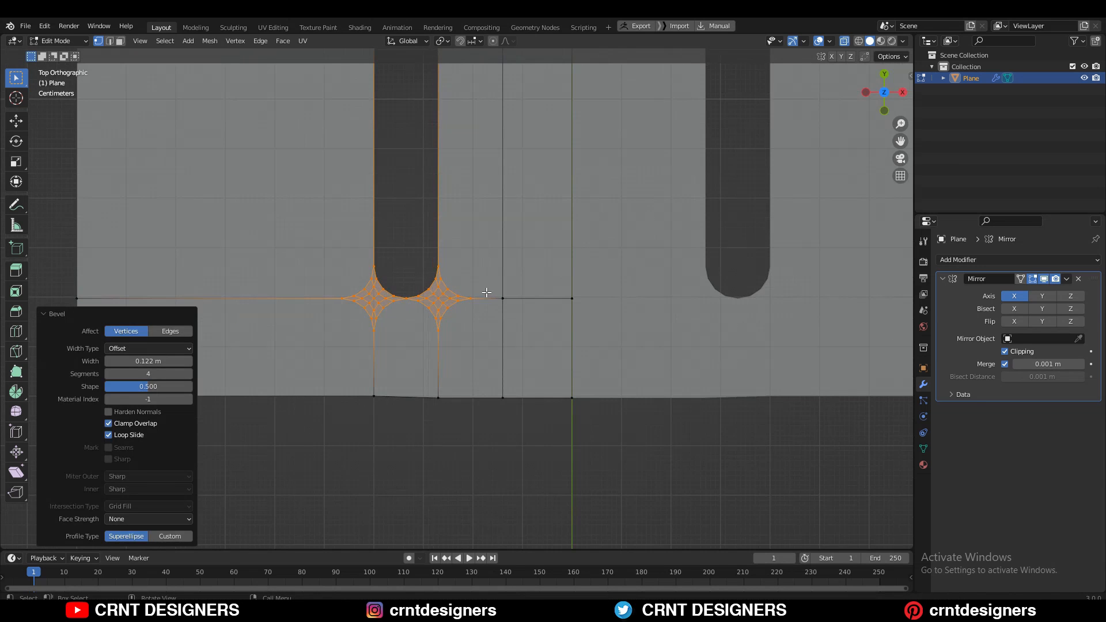
{"action": "left_click", "coordinate": [437, 278]}
Step: Extrude the lower edge of the joined plate about 0.8 m downward along Y and return to Object Mode
{"action": "scroll", "coordinate": [449, 322], "scroll_direction": "down", "scroll_amount": 10}
{"action": "scroll", "coordinate": [491, 375], "scroll_direction": "up", "scroll_amount": 4}
{"action": "left_click", "coordinate": [353, 364]}
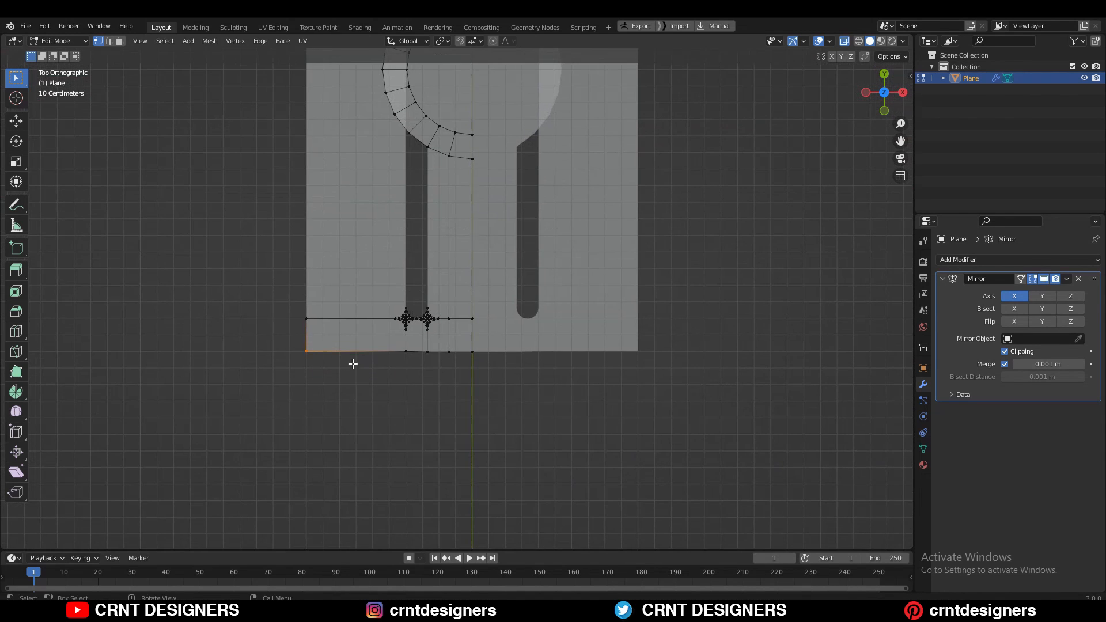
{"action": "left_click_drag", "start_coordinate": [520, 389], "coordinate": [282, 330]}
{"action": "key", "text": "e"}
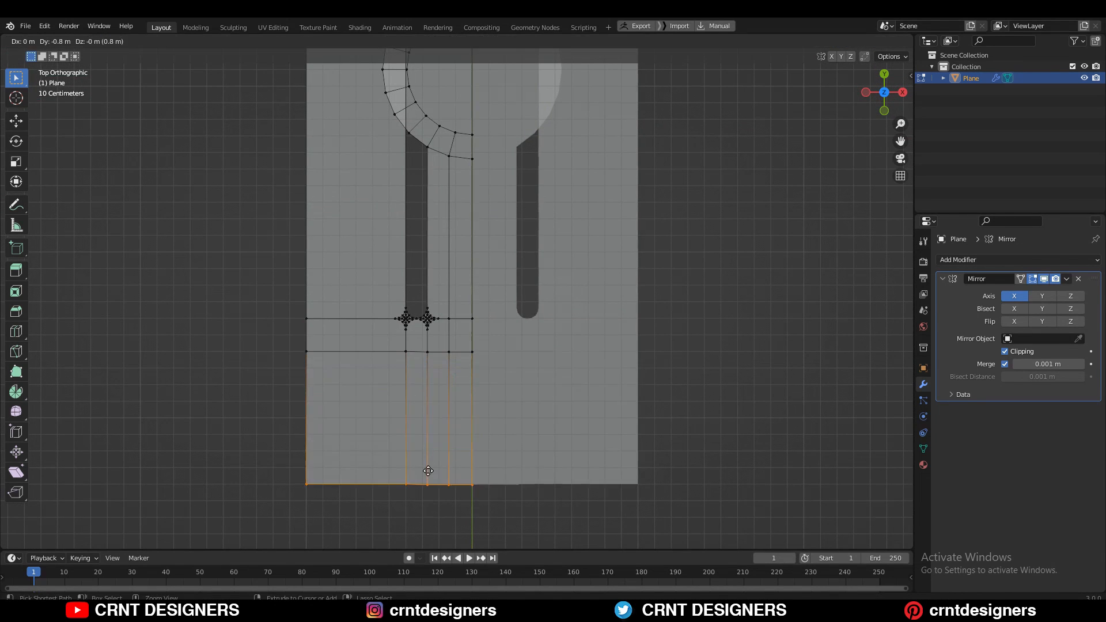
{"action": "left_click", "coordinate": [428, 472]}
{"action": "scroll", "coordinate": [429, 414], "scroll_direction": "down", "scroll_amount": 3}
{"action": "left_click", "coordinate": [375, 314]}
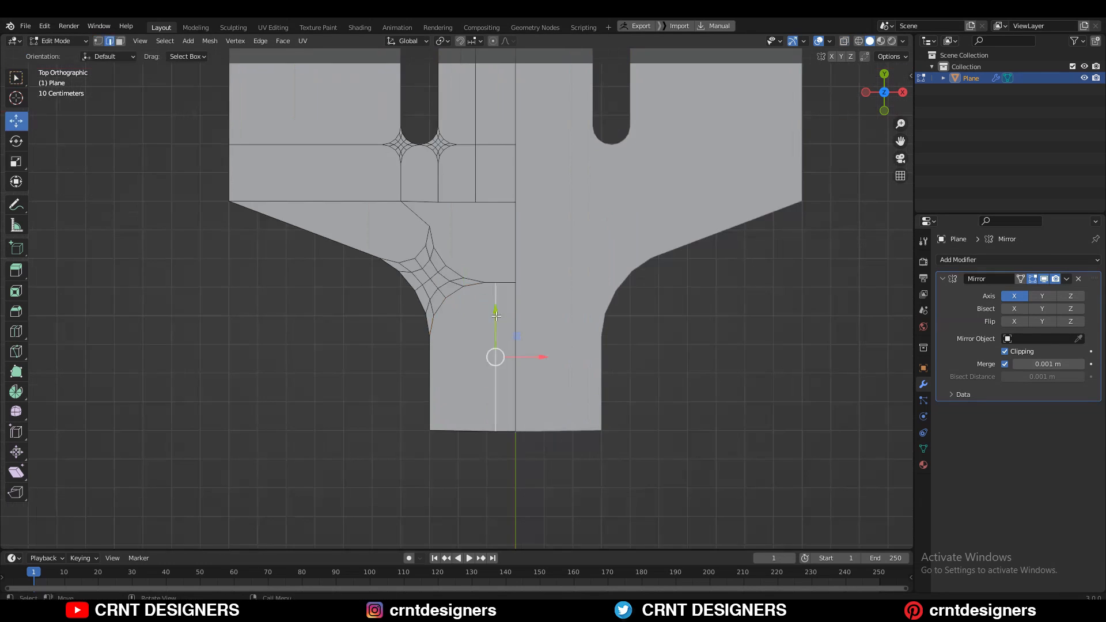
{"action": "scroll", "coordinate": [559, 335], "scroll_direction": "down", "scroll_amount": 8}
{"action": "key", "text": "Tab"}
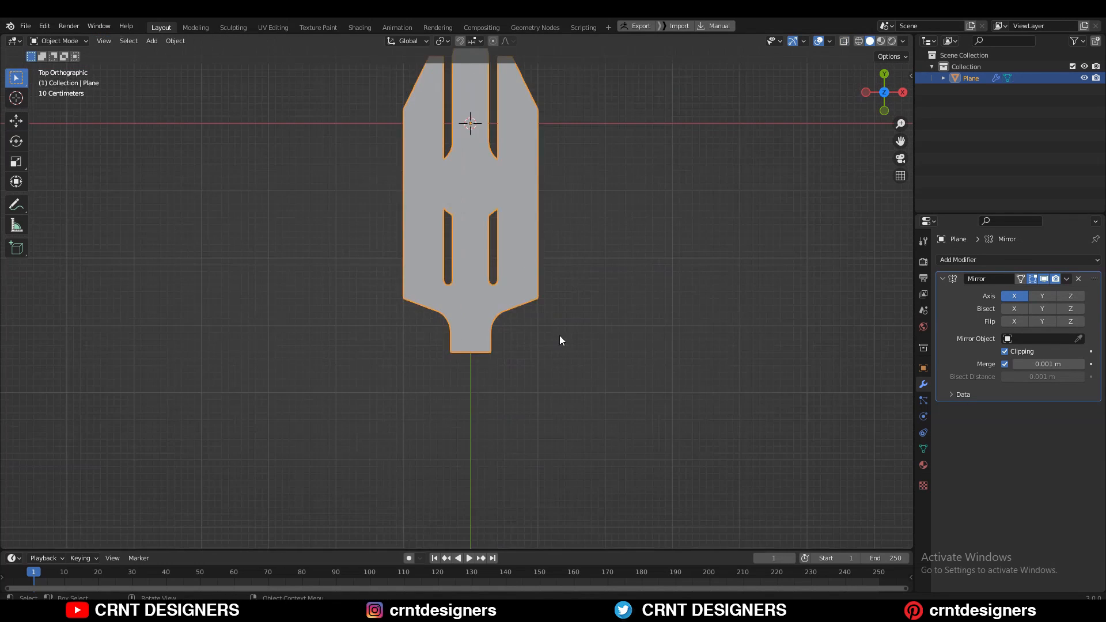
Step: Move the neck's curved corner and lower end slightly down along Y and narrow the neck along X
{"action": "left_click", "coordinate": [559, 335]}
{"action": "middle_click_drag", "start_coordinate": [541, 315], "coordinate": [541, 292], "text": "shift"}
{"action": "scroll", "coordinate": [541, 297], "scroll_direction": "up", "scroll_amount": 3}
{"action": "left_click", "coordinate": [490, 276]}
{"action": "key", "text": "Tab"}
{"action": "key", "text": "1"}
{"action": "left_click_drag", "start_coordinate": [417, 261], "coordinate": [464, 316]}
{"action": "key", "text": "b"}
{"action": "left_click_drag", "start_coordinate": [502, 279], "coordinate": [422, 410]}
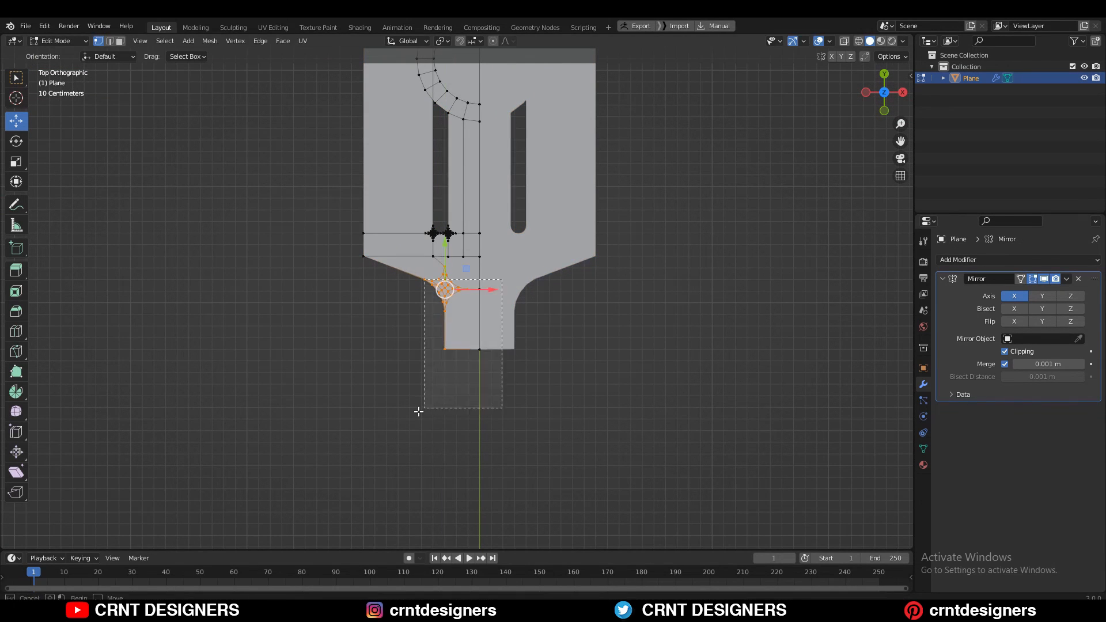
{"action": "left_click_drag", "start_coordinate": [449, 244], "coordinate": [449, 257]}
{"action": "left_click", "coordinate": [505, 302]}
{"action": "mouse_move", "coordinate": [483, 303]}
{"action": "left_mouse_down"}
{"action": "mouse_move", "coordinate": [495, 302]}
{"action": "mouse_move", "coordinate": [483, 302]}
{"action": "left_mouse_up"}
{"action": "scroll", "coordinate": [553, 302], "scroll_direction": "down", "scroll_amount": 4}
{"action": "key", "text": "Tab"}
{"action": "left_click", "coordinate": [596, 300]}
{"action": "scroll", "coordinate": [594, 287], "scroll_direction": "up", "scroll_amount": 4}
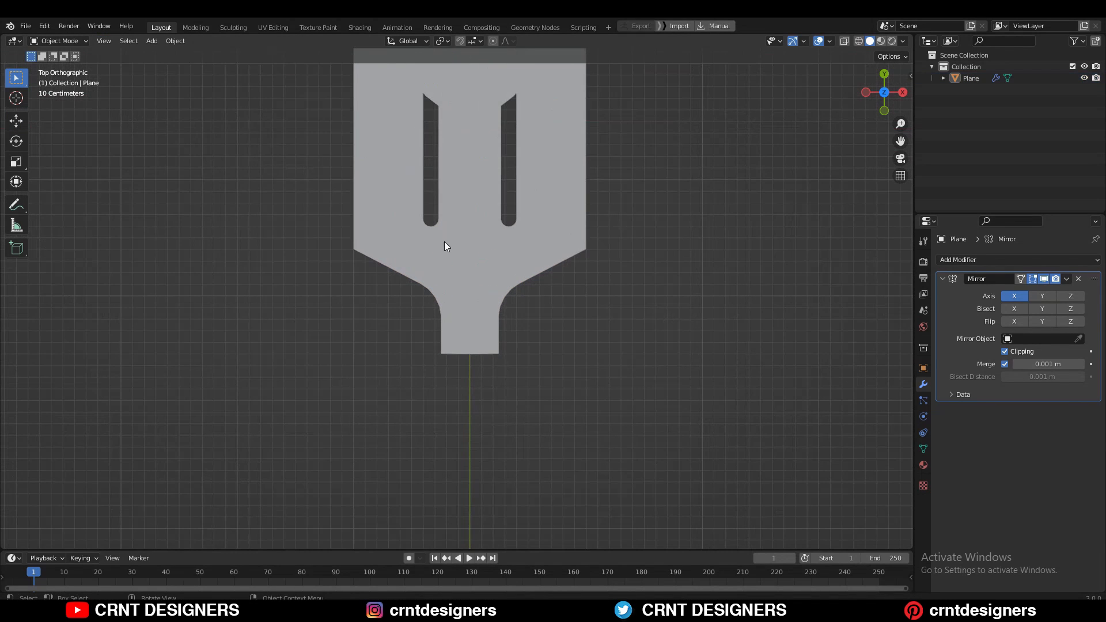
Step: Draw a vertical annotation line along the slot's inner edge, extending down past the neck, as an alignment guide
{"action": "left_click", "coordinate": [445, 240]}
{"action": "left_click", "coordinate": [16, 205]}
{"action": "left_click", "coordinate": [439, 177]}
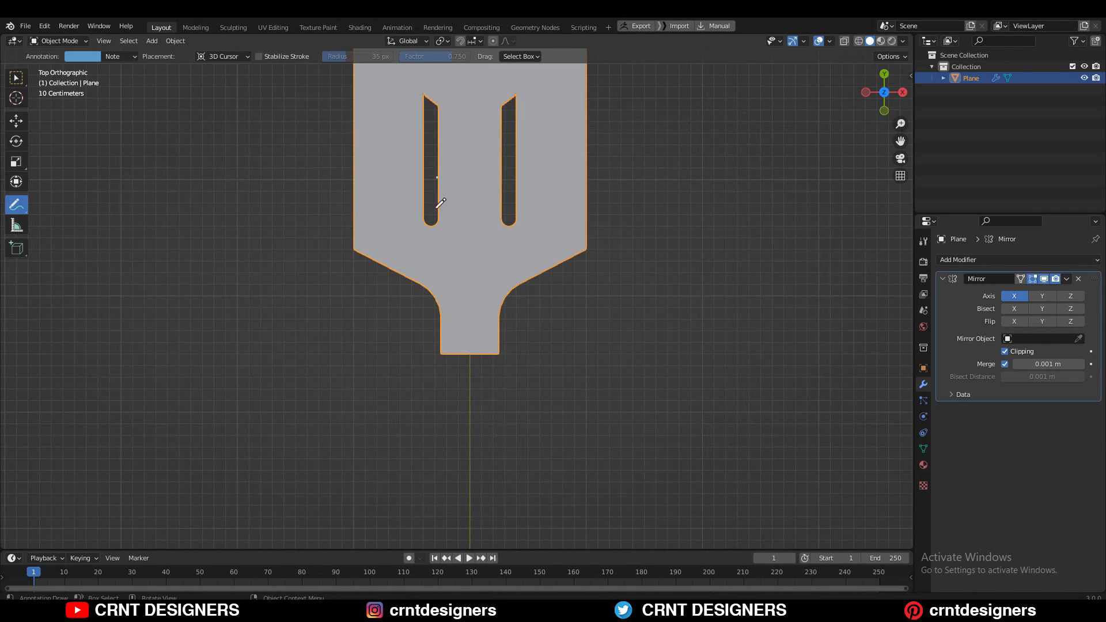
{"action": "mouse_move", "coordinate": [16, 205]}
{"action": "left_mouse_down"}
{"action": "mouse_move", "coordinate": [59, 243]}
{"action": "mouse_move", "coordinate": [57, 231]}
{"action": "left_mouse_up"}
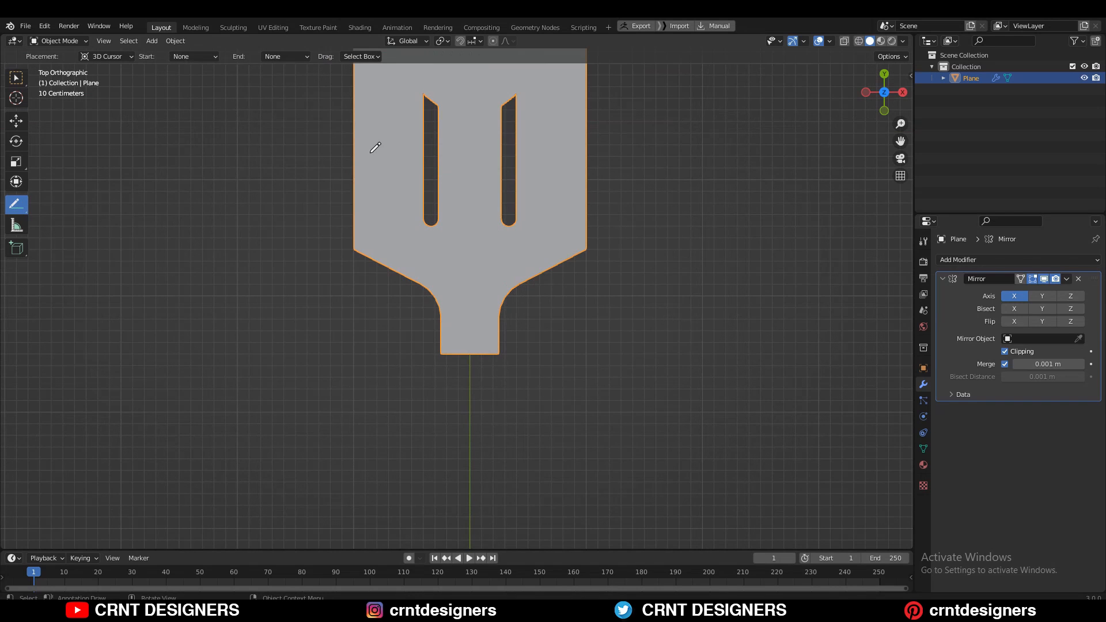
{"action": "left_click_drag", "start_coordinate": [440, 105], "coordinate": [440, 454]}
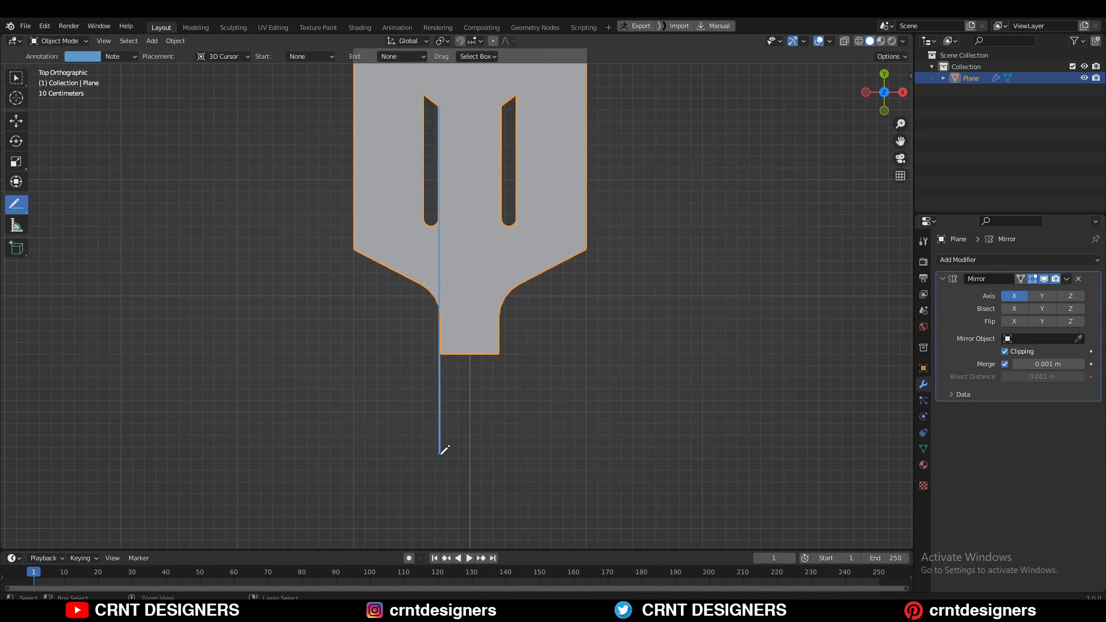
Step: Shift the neck's curved corner and side edge along X to line up with the annotation guide
{"action": "scroll", "coordinate": [461, 274], "scroll_direction": "up", "scroll_amount": 3}
{"action": "key", "text": "Tab"}
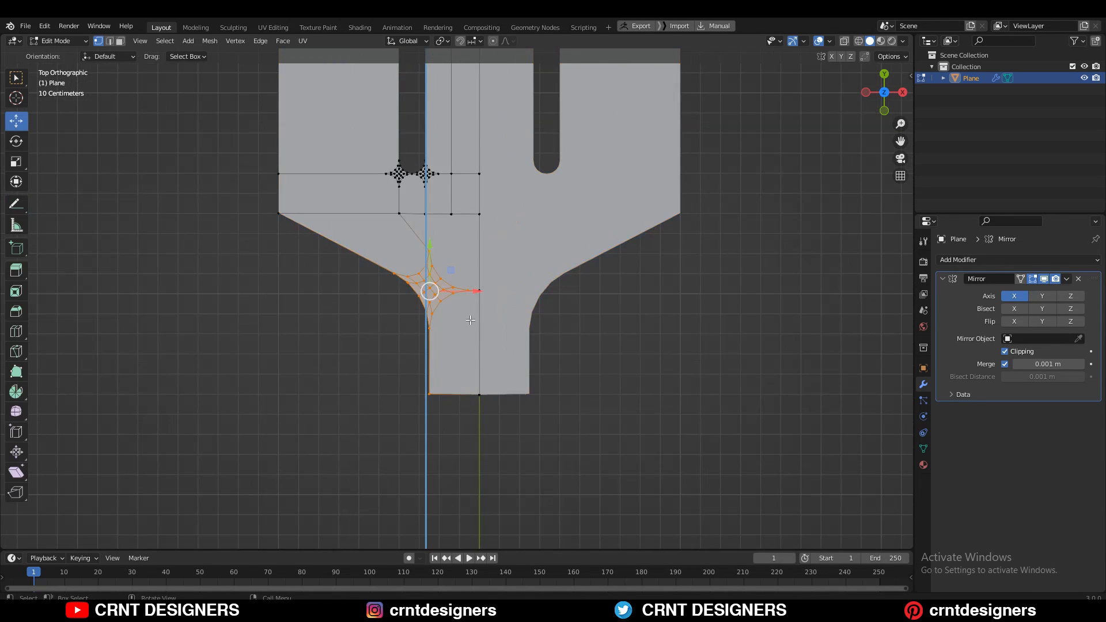
{"action": "left_click_drag", "start_coordinate": [474, 288], "coordinate": [461, 291]}
Step: Return to Object Mode and remove the annotation layer holding the guide line
{"action": "key", "text": "Tab"}
{"action": "scroll", "coordinate": [568, 309], "scroll_direction": "down", "scroll_amount": 5}
{"action": "scroll", "coordinate": [559, 309], "scroll_direction": "up", "scroll_amount": 2}
{"action": "left_click", "coordinate": [131, 60]}
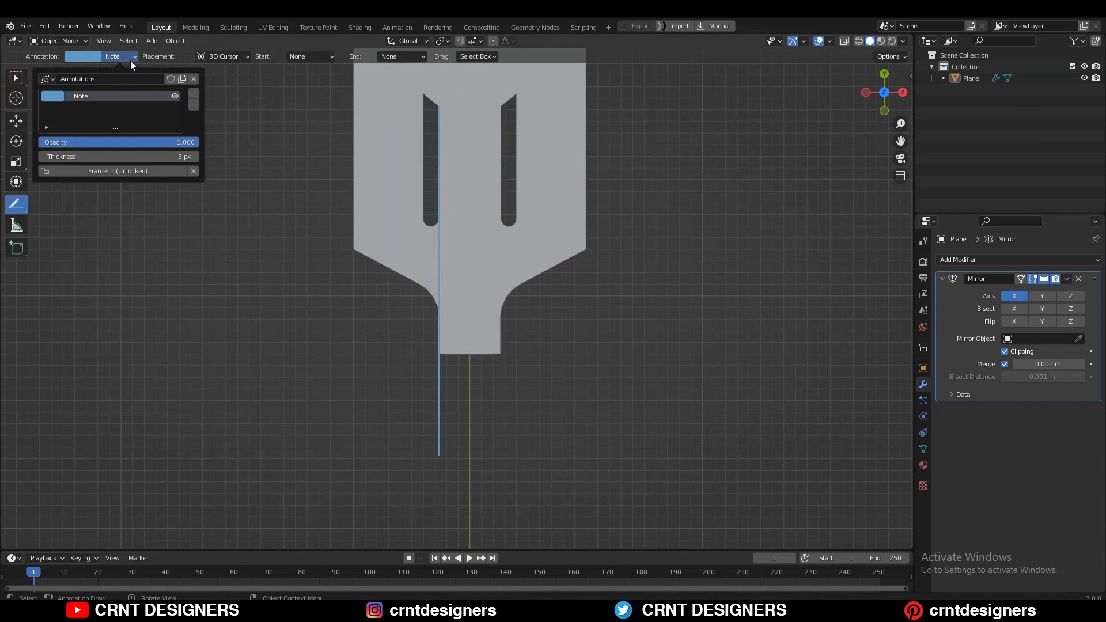
{"action": "left_click", "coordinate": [193, 106]}
Step: Duplicate all ring faces of the plate in place and separate the copy into its own object
{"action": "key", "text": "Tab"}
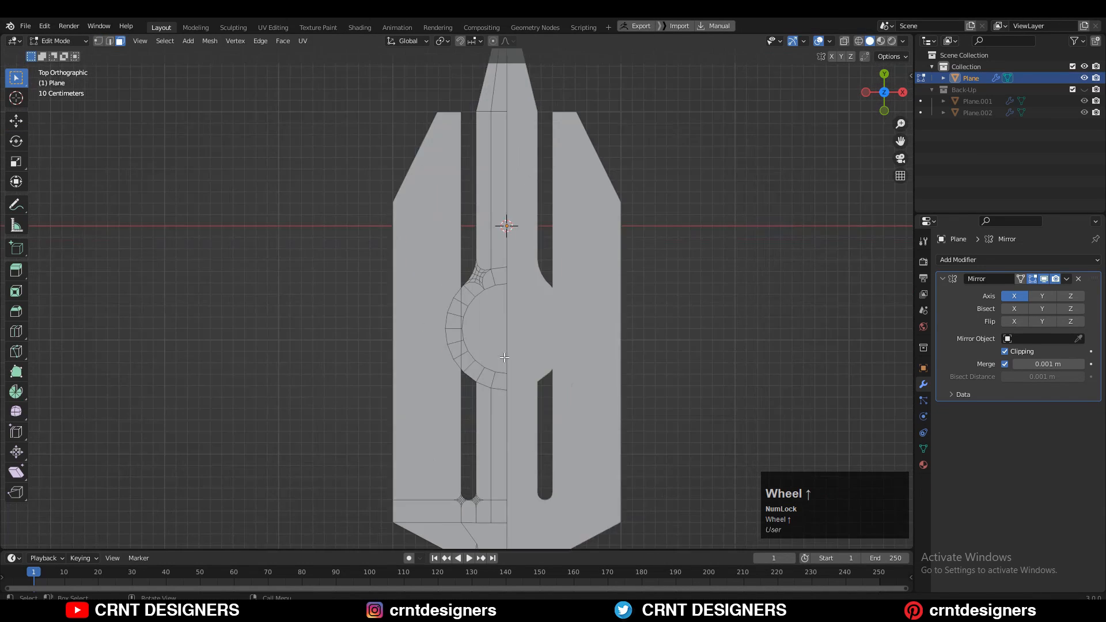
{"action": "scroll", "coordinate": [542, 168], "scroll_direction": "up", "scroll_amount": 5}
{"action": "left_click", "coordinate": [499, 206]}
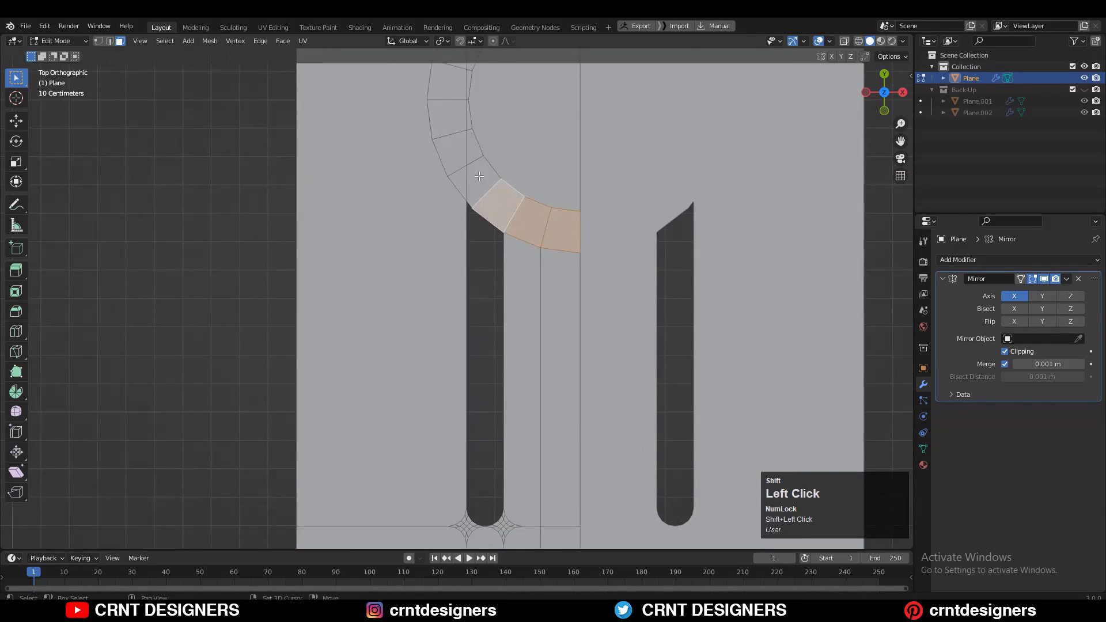
{"action": "left_click", "coordinate": [457, 151], "text": "shift"}
{"action": "middle_click_drag", "start_coordinate": [458, 117], "coordinate": [446, 255], "text": "shift"}
{"action": "left_click", "coordinate": [437, 257], "text": "shift"}
{"action": "left_click", "coordinate": [444, 188], "text": "shift"}
{"action": "middle_click_drag", "start_coordinate": [444, 188], "coordinate": [402, 419], "text": "shift"}
{"action": "left_click", "coordinate": [445, 366], "text": "shift"}
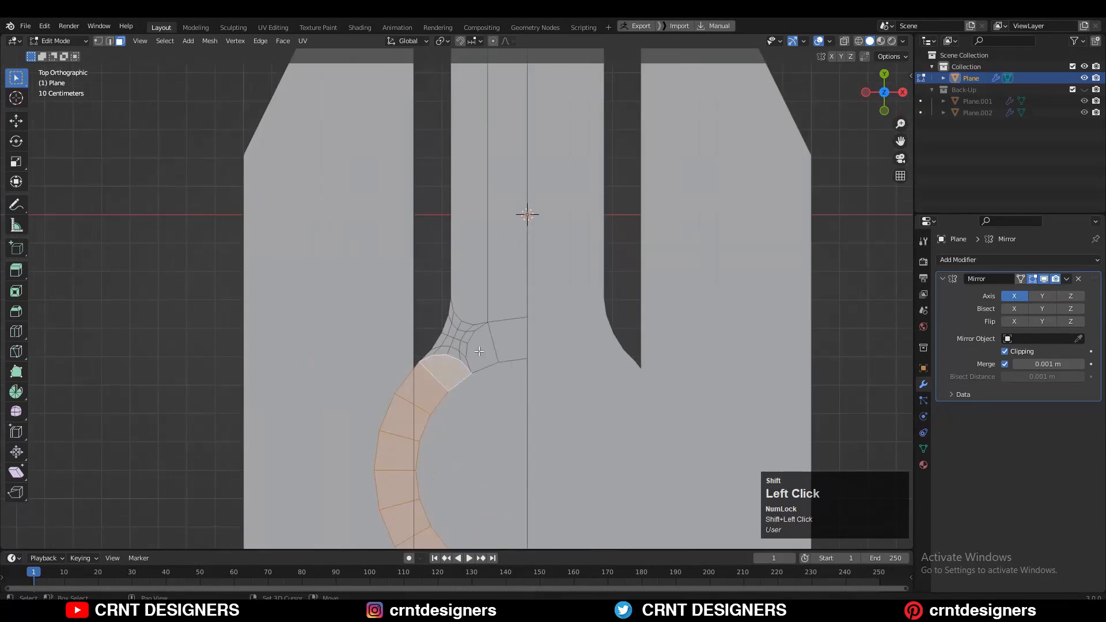
{"action": "left_click", "coordinate": [509, 338], "text": "shift"}
{"action": "scroll", "coordinate": [554, 358], "scroll_direction": "down", "scroll_amount": 5}
{"action": "middle_click_drag", "start_coordinate": [594, 376], "coordinate": [593, 320], "text": "shift"}
{"action": "key", "text": "shift+d"}
{"action": "right_click", "coordinate": [605, 306]}
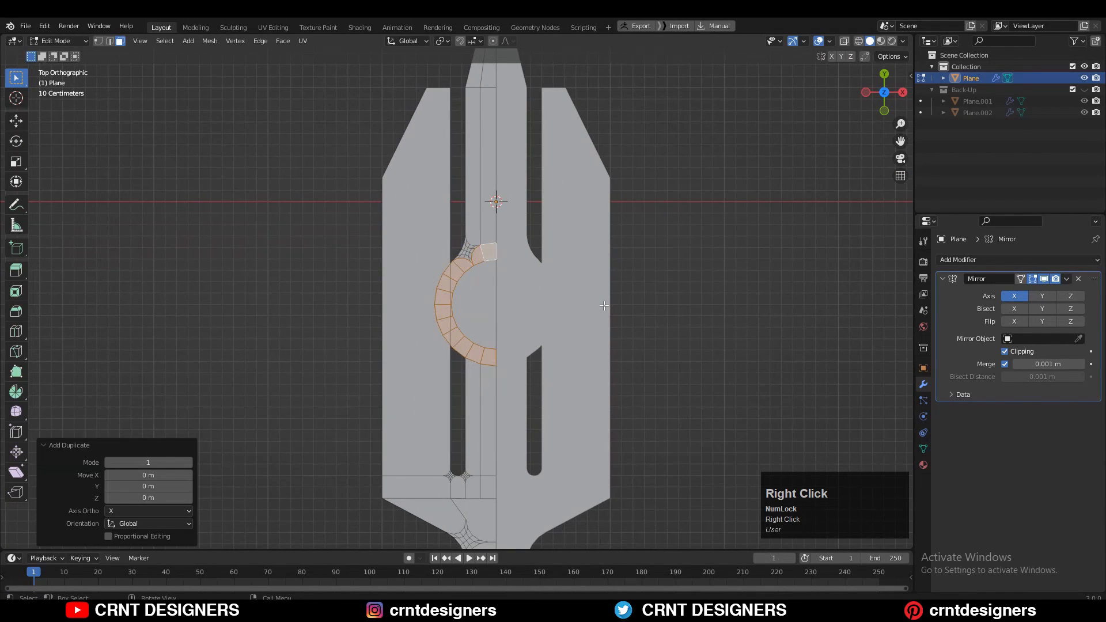
{"action": "key", "text": "p"}
{"action": "left_click", "coordinate": [571, 301]}
{"action": "scroll", "coordinate": [576, 316], "scroll_direction": "up", "scroll_amount": 3}
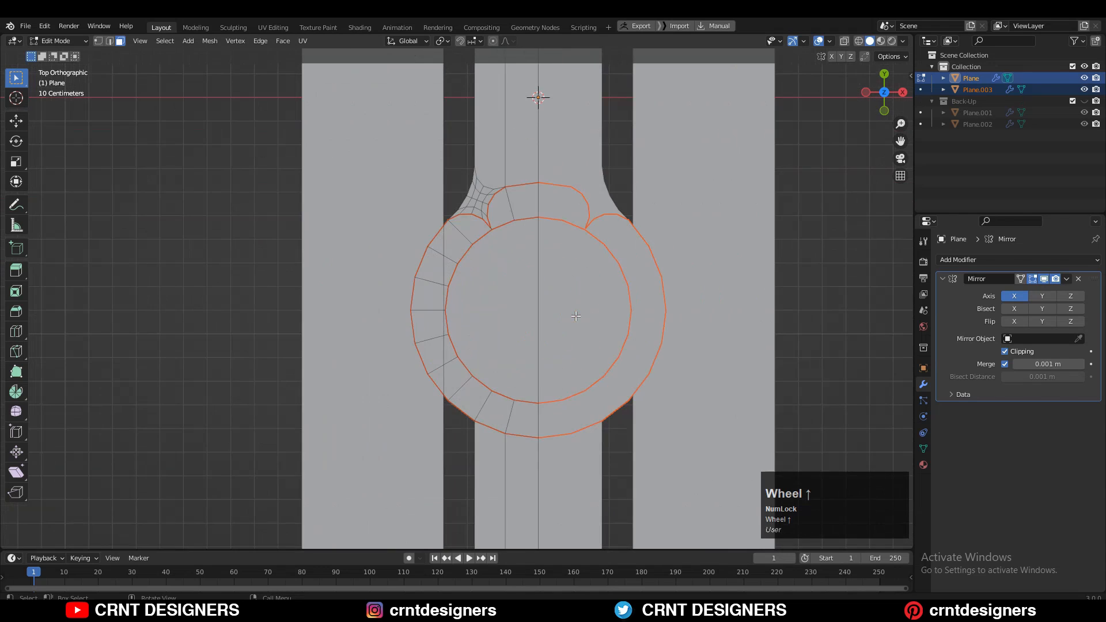
Step: Apply the Mirror modifier on the separated ring and set its origin to its geometry
{"action": "key", "text": "Tab"}
{"action": "left_click", "coordinate": [639, 283]}
{"action": "key", "text": "Tab"}
{"action": "key", "text": "a"}
{"action": "scroll", "coordinate": [534, 291], "scroll_direction": "down", "scroll_amount": 3}
{"action": "key", "text": "Tab"}
{"action": "middle_click_drag", "start_coordinate": [501, 279], "coordinate": [602, 288]}
{"action": "left_click", "coordinate": [1067, 280]}
{"action": "left_click", "coordinate": [1067, 292]}
{"action": "right_click", "coordinate": [567, 297]}
{"action": "left_click", "coordinate": [577, 300]}
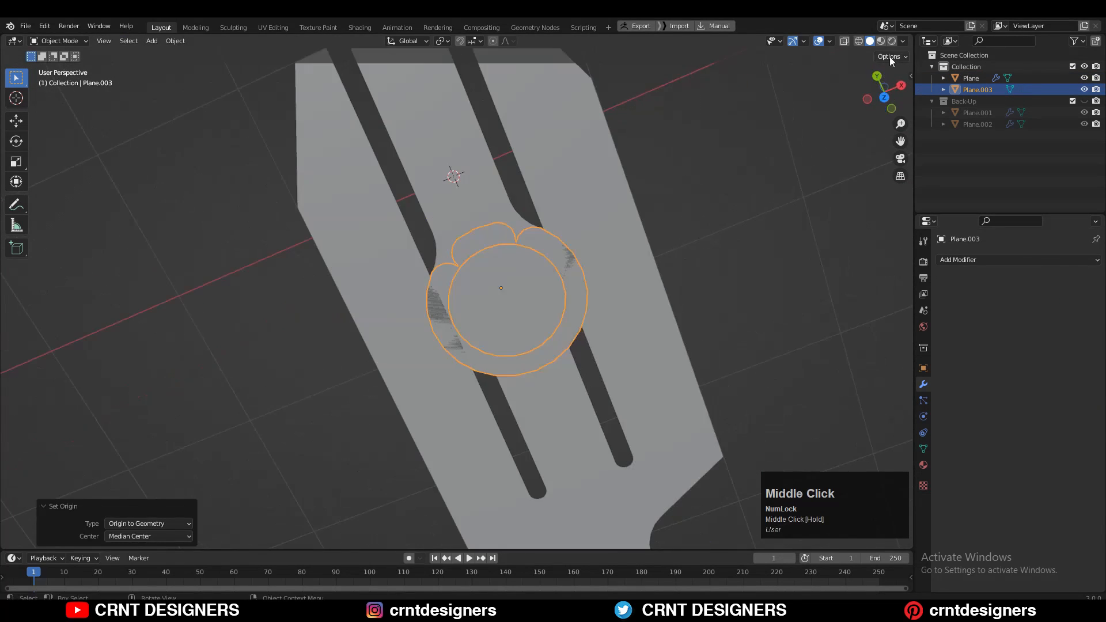
Step: Snap the 3D cursor to the center of the ring's inner edge loop and set the ring's origin to it
{"action": "left_click", "coordinate": [886, 94]}
{"action": "scroll", "coordinate": [703, 199], "scroll_direction": "up", "scroll_amount": 4}
{"action": "key", "text": "Tab"}
{"action": "key", "text": "2"}
{"action": "left_click", "coordinate": [626, 229], "text": "alt"}
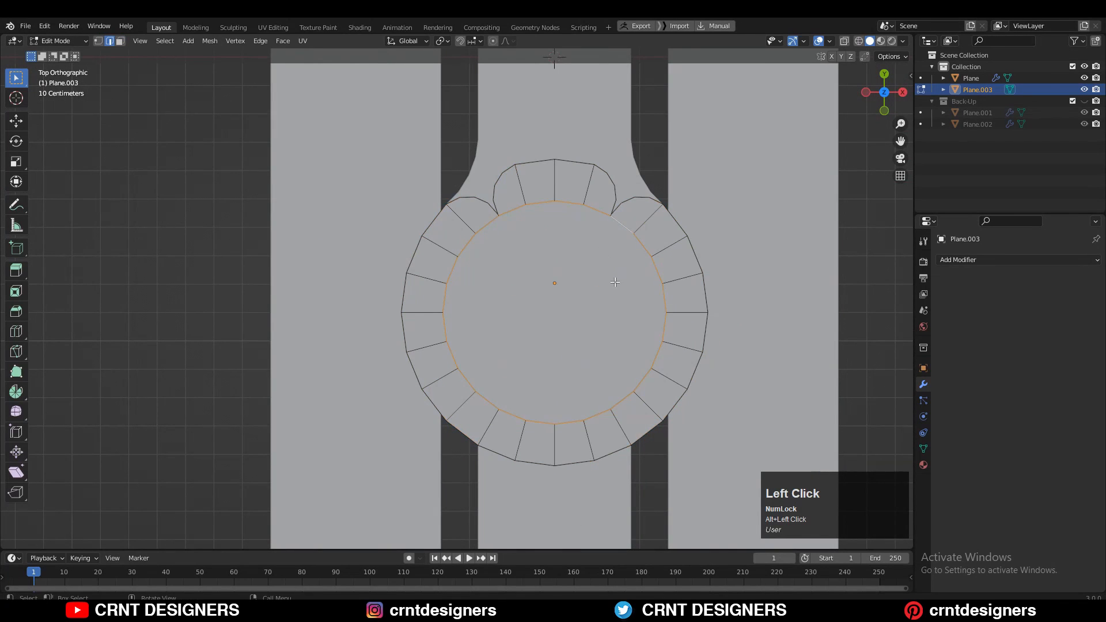
{"action": "scroll", "coordinate": [615, 282], "scroll_direction": "down", "scroll_amount": 2}
{"action": "key", "text": "shift+s"}
{"action": "key", "text": "Tab"}
{"action": "right_click", "coordinate": [567, 248]}
{"action": "left_click", "coordinate": [626, 268]}
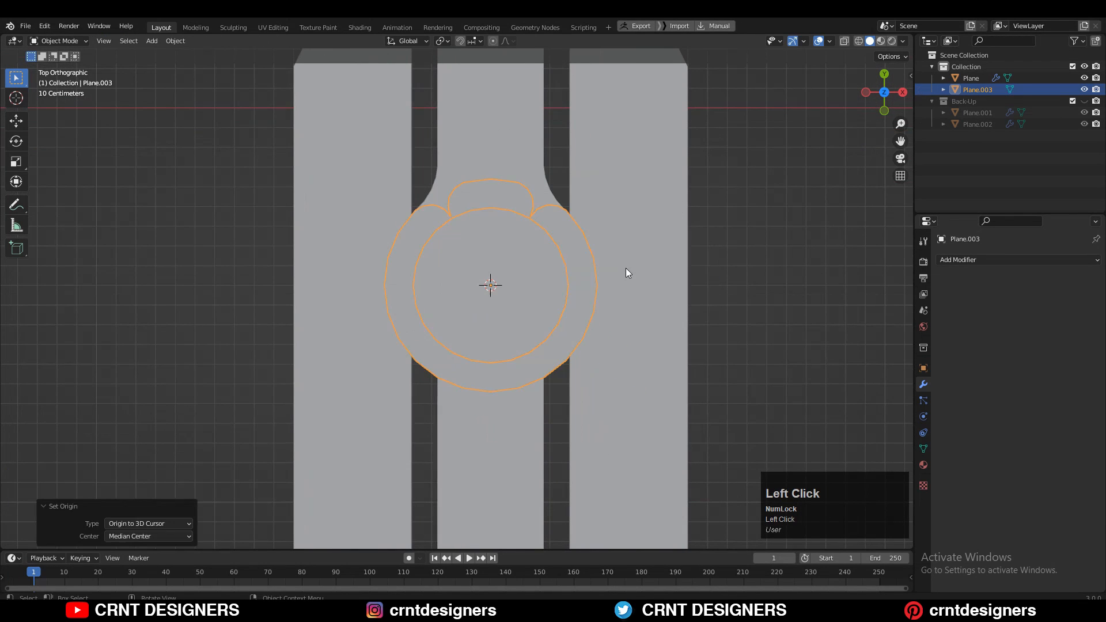
Step: Symmetrize the whole ring mesh along Y so its upper half copies the round lower half
{"action": "key", "text": "Tab"}
{"action": "key", "text": "a"}
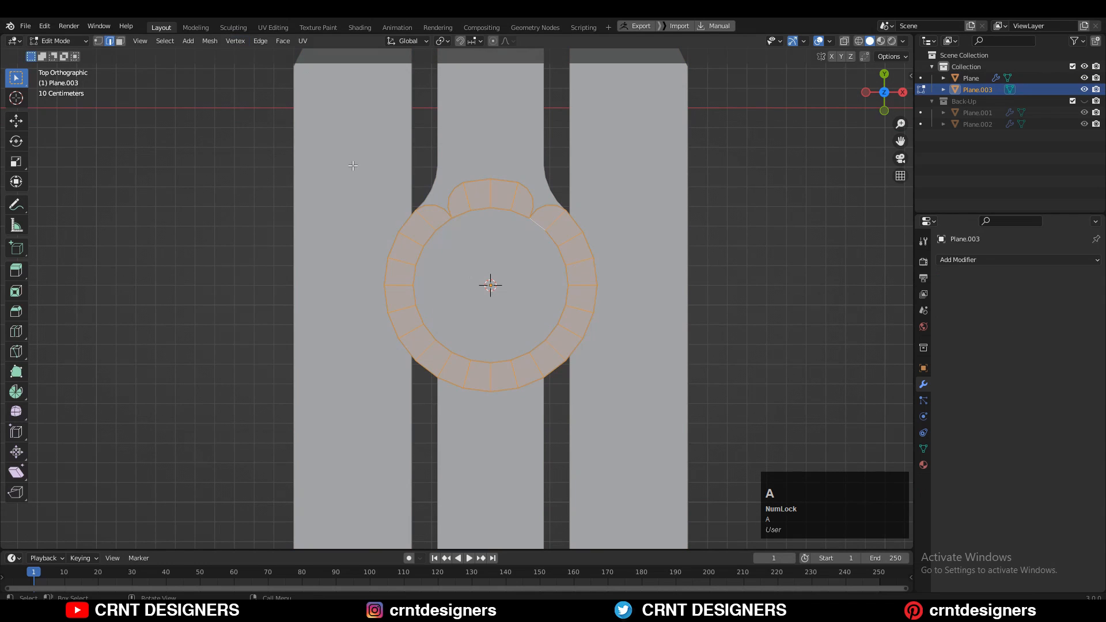
{"action": "left_click", "coordinate": [210, 41]}
{"action": "left_click", "coordinate": [248, 189]}
{"action": "left_click", "coordinate": [595, 317]}
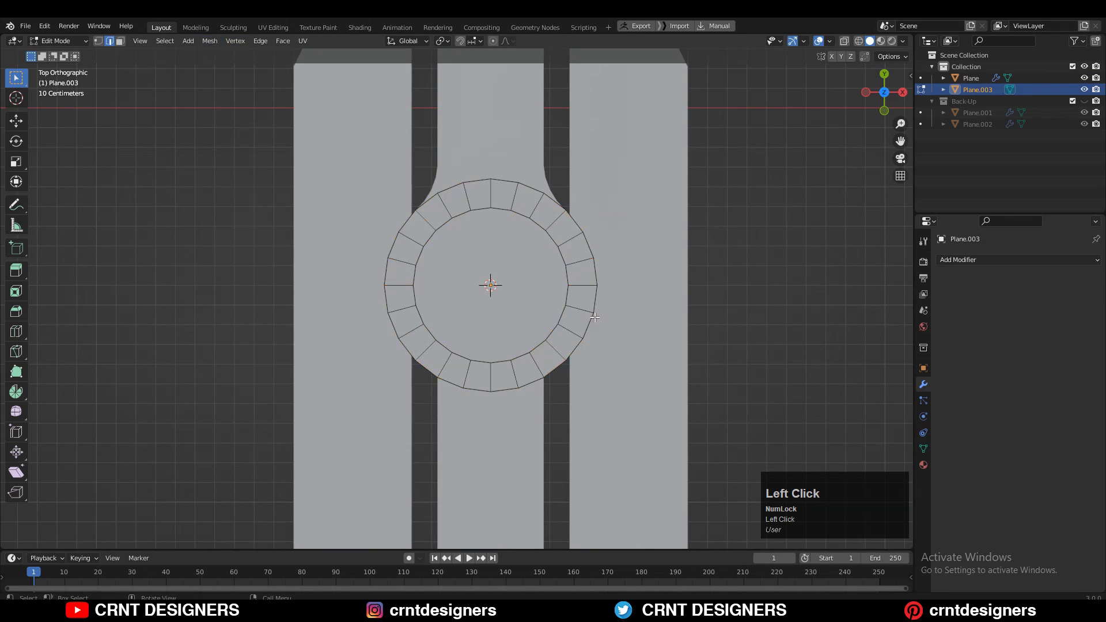
Step: Duplicate the ring in place and move the copy to the Back-Up collection
{"action": "middle_click_drag", "start_coordinate": [595, 317], "coordinate": [493, 278]}
{"action": "key", "text": "Tab"}
{"action": "key", "text": "shift+d"}
{"action": "right_click", "coordinate": [511, 243]}
{"action": "key", "text": "m"}
{"action": "left_click", "coordinate": [529, 255]}
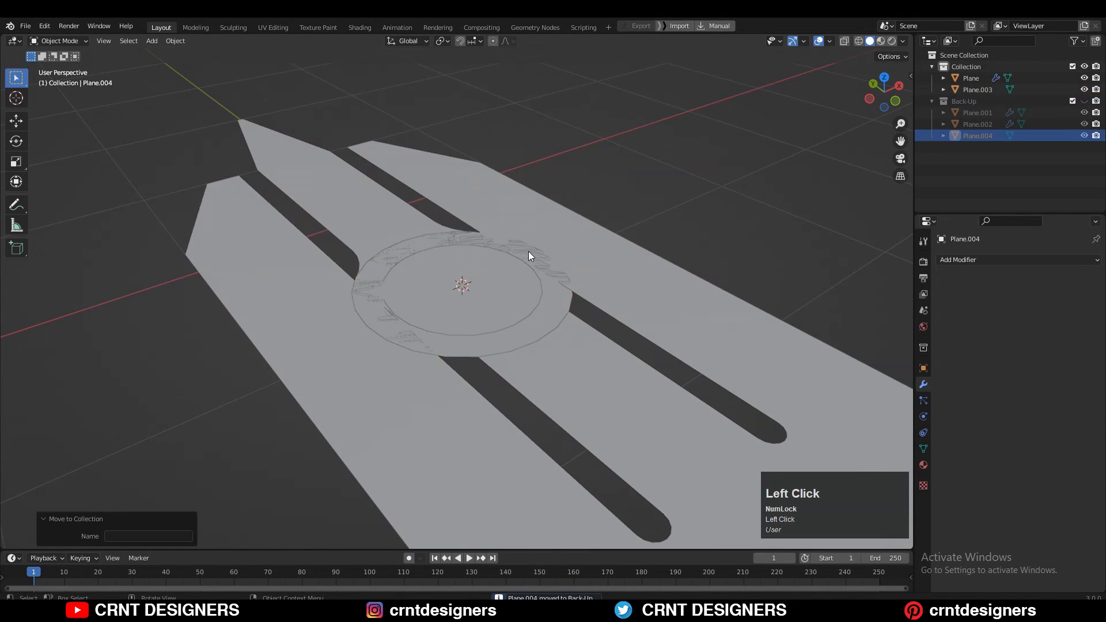
Step: Extrude all faces of the original flat ring upward to give it thickness
{"action": "left_click", "coordinate": [529, 251]}
{"action": "key", "text": "Tab"}
{"action": "key", "text": "a"}
{"action": "left_click", "coordinate": [19, 124]}
{"action": "middle_click_drag", "start_coordinate": [298, 225], "coordinate": [303, 236], "text": "shift"}
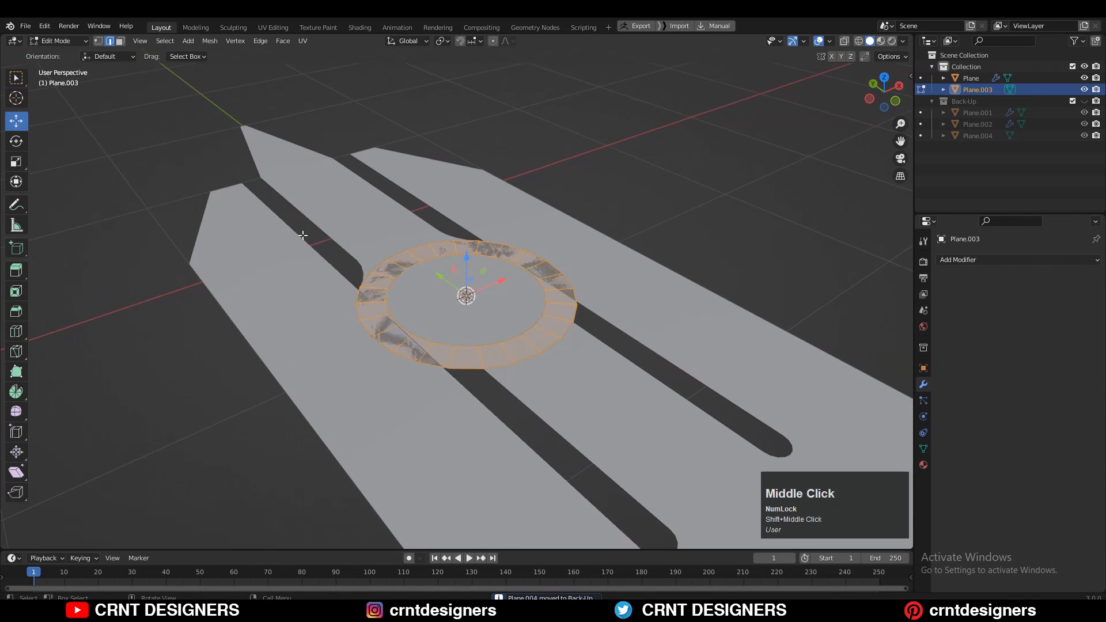
{"action": "key", "text": "e"}
{"action": "left_click", "coordinate": [301, 216]}
Step: Return to Object Mode and move the thick ring slightly down along Z so it passes through the plate
{"action": "key", "text": "Tab"}
{"action": "left_click", "coordinate": [384, 235]}
{"action": "middle_click_drag", "start_coordinate": [383, 235], "coordinate": [311, 204]}
{"action": "left_click", "coordinate": [16, 121]}
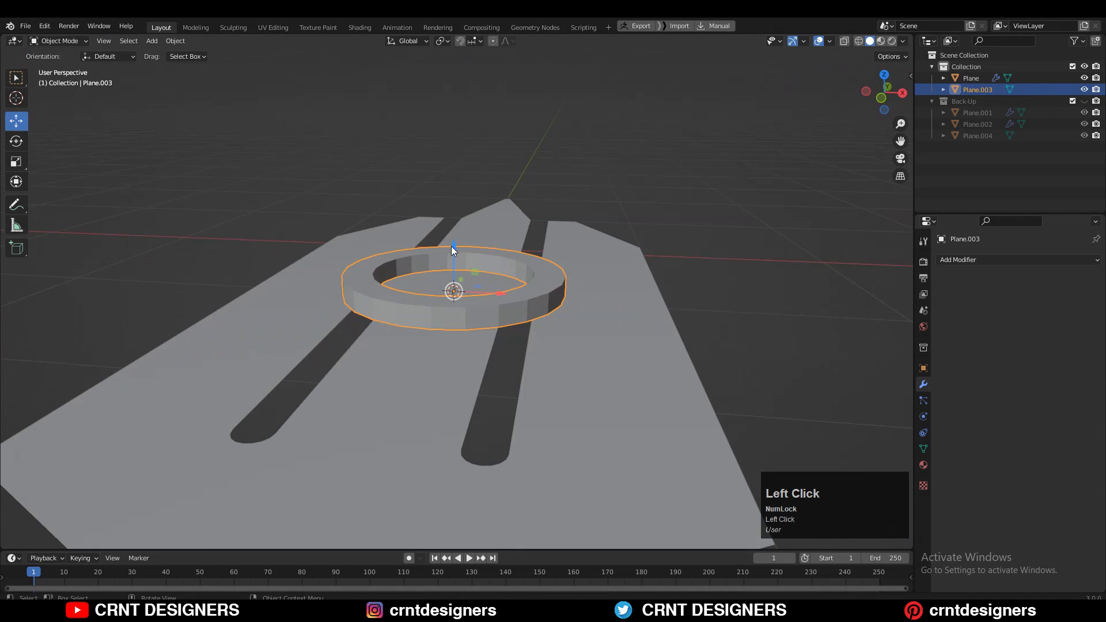
{"action": "left_click_drag", "start_coordinate": [452, 246], "coordinate": [454, 265]}
Step: Enlarge the ring in X and Y only, leaving Z out of the scaling
{"action": "key", "text": "KP_7"}
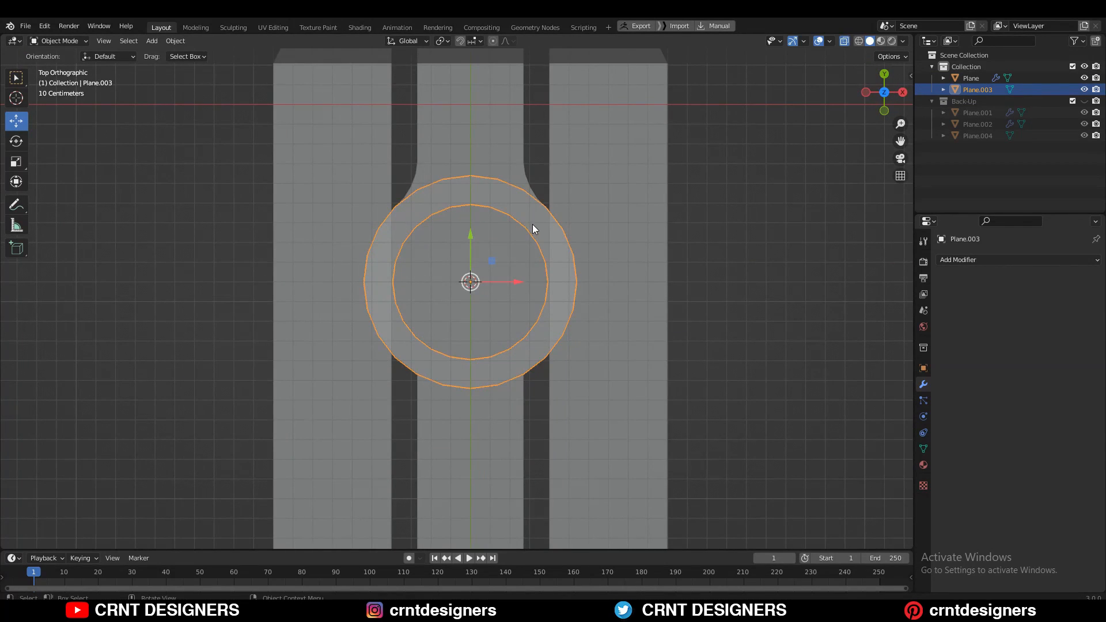
{"action": "key", "text": "s"}
{"action": "key", "text": "shift+z"}
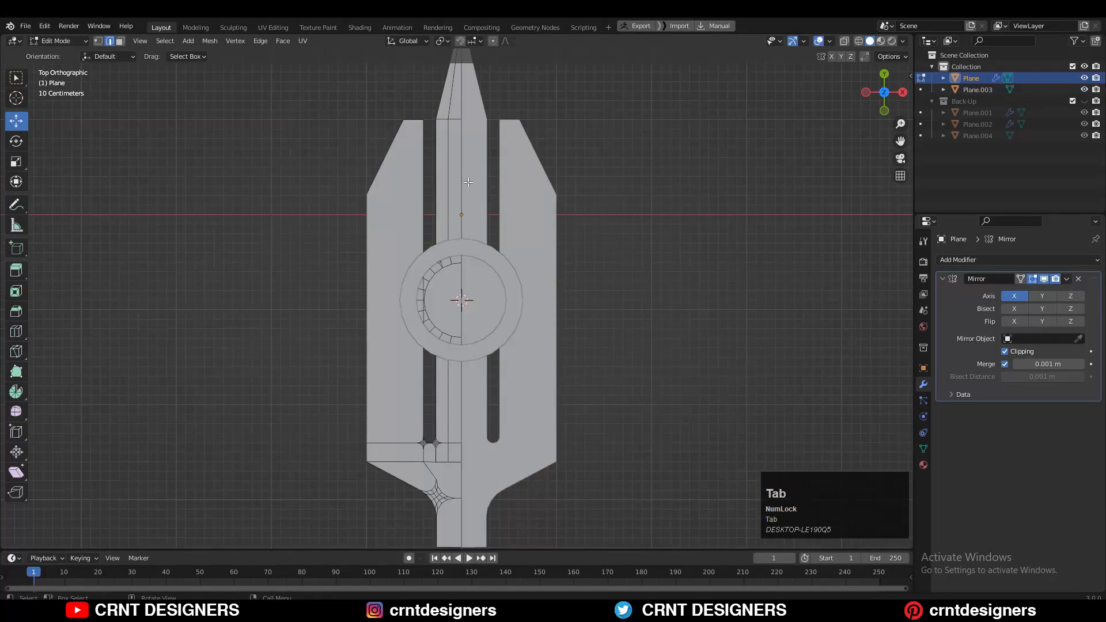
Step: Isolate the plate and knife a straight horizontal cut across it between the circular area and the rounded slot ends
{"action": "key", "text": "slash"}
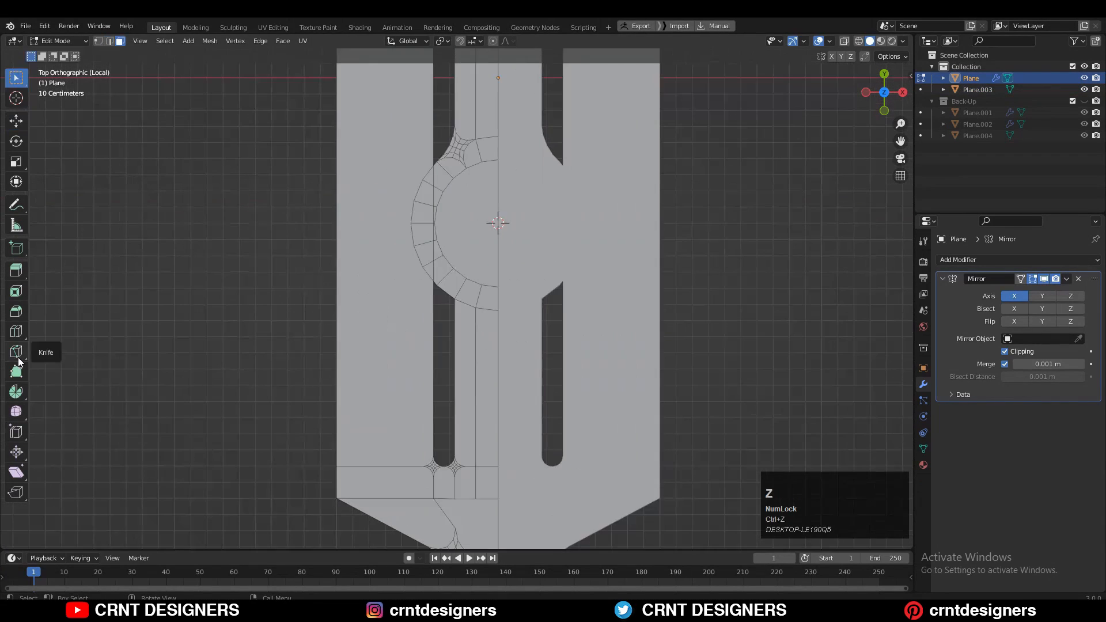
{"action": "left_click", "coordinate": [16, 352]}
{"action": "key", "text": "x"}
{"action": "key", "text": "c"}
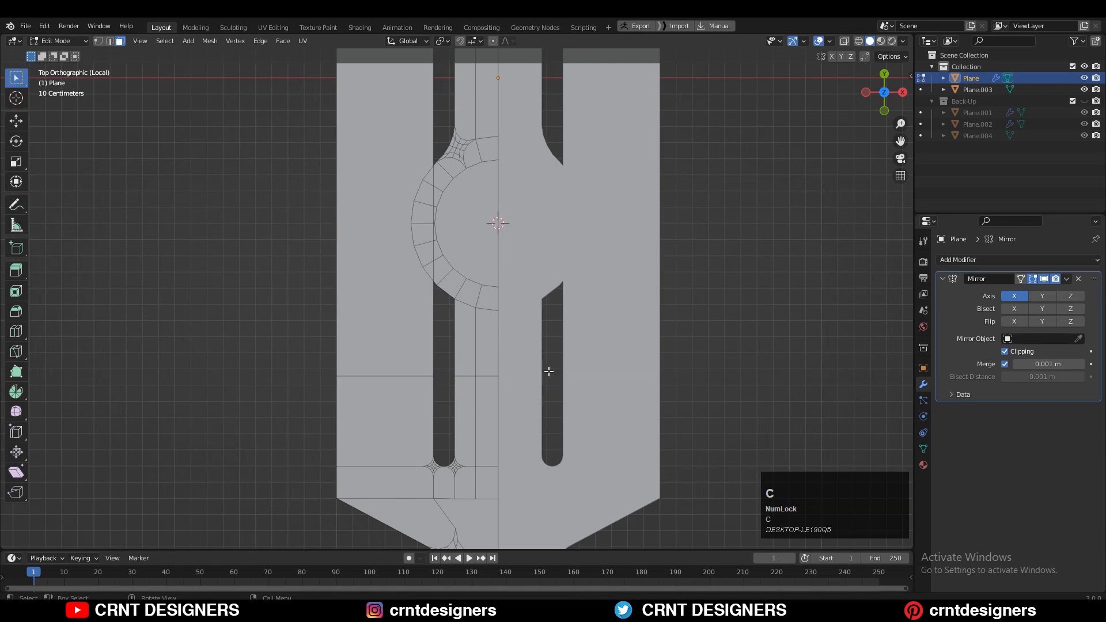
Step: Separate the central strip above the new cut, including the circular section and pointed tip, into its own object
{"action": "middle_click_drag", "start_coordinate": [503, 111], "coordinate": [502, 192], "text": "shift"}
{"action": "left_click_drag", "start_coordinate": [502, 192], "coordinate": [459, 301], "text": "shift"}
{"action": "left_click_drag", "start_coordinate": [439, 371], "coordinate": [438, 372], "text": "shift"}
{"action": "scroll", "coordinate": [456, 299], "scroll_direction": "up", "scroll_amount": 3}
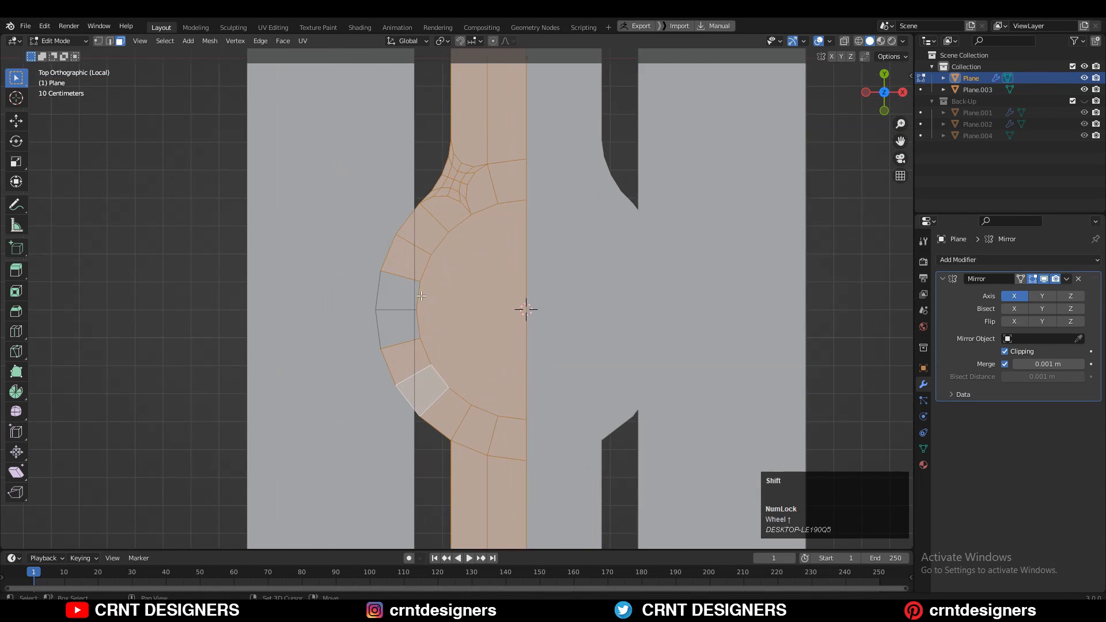
{"action": "left_click", "coordinate": [399, 293], "text": "shift"}
{"action": "left_click", "coordinate": [409, 326], "text": "shift"}
{"action": "scroll", "coordinate": [412, 324], "scroll_direction": "down", "scroll_amount": 7}
{"action": "middle_click_drag", "start_coordinate": [413, 323], "coordinate": [447, 394], "text": "shift"}
{"action": "left_click_drag", "start_coordinate": [454, 168], "coordinate": [505, 274], "text": "shift"}
{"action": "middle_click_drag", "start_coordinate": [505, 274], "coordinate": [509, 273], "text": "shift"}
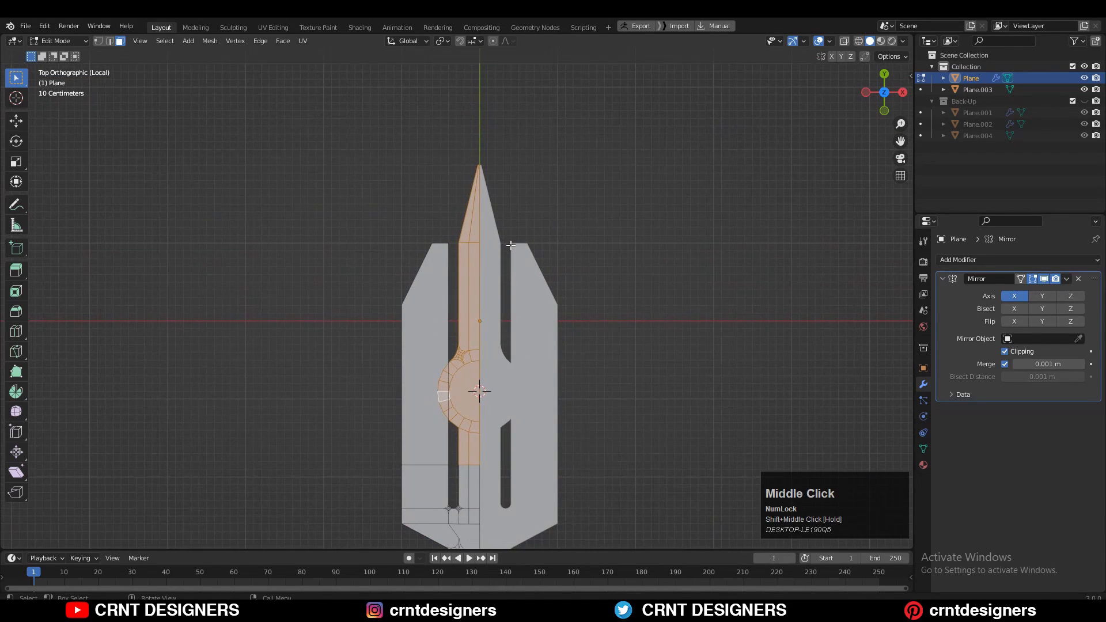
{"action": "key", "text": "p"}
{"action": "left_click", "coordinate": [510, 246]}
{"action": "key", "text": "Tab"}
Step: Isolate the outer plate together with the thick ring in local view, with the plate as the active object
{"action": "left_click", "coordinate": [453, 310]}
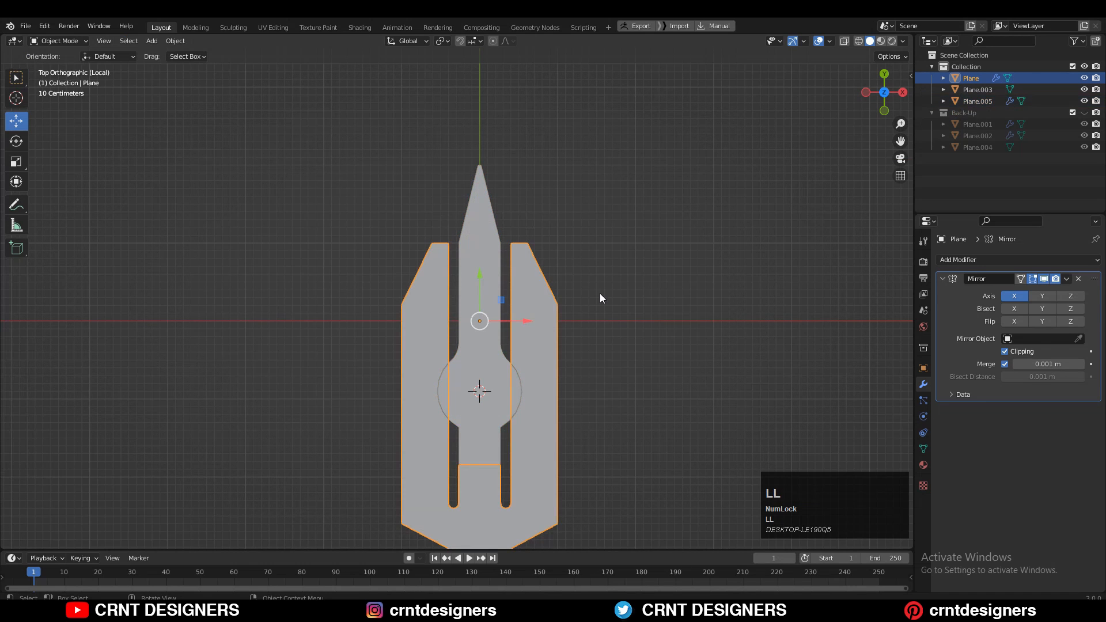
{"action": "key", "text": "KP_Divide"}
{"action": "left_click", "coordinate": [461, 258], "text": "shift"}
{"action": "key", "text": "KP_Divide"}
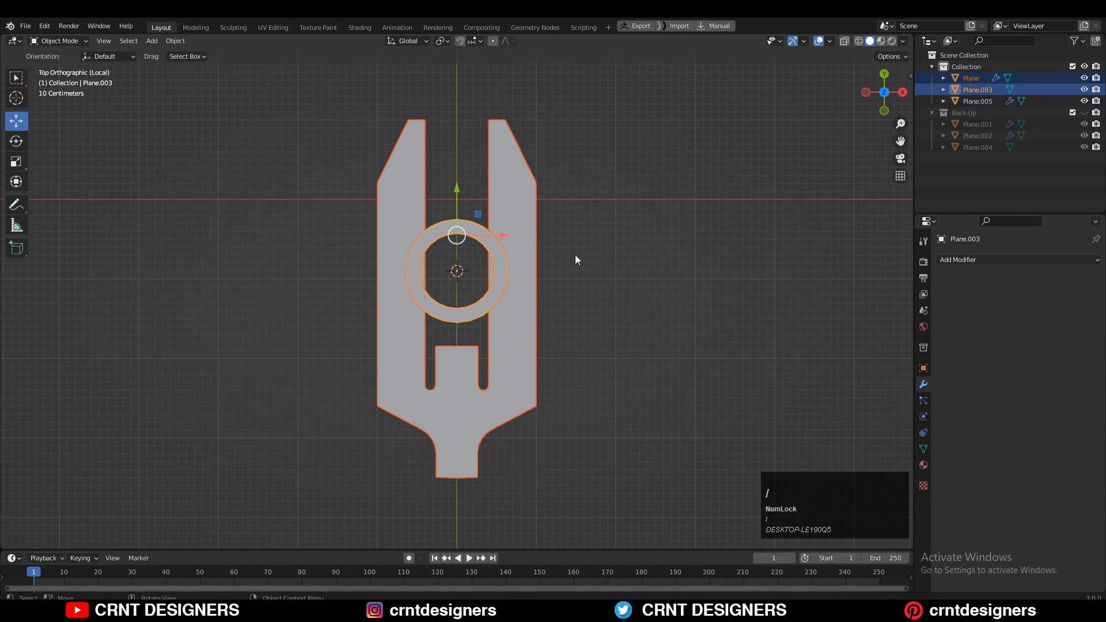
{"action": "middle_click_drag", "start_coordinate": [576, 255], "coordinate": [501, 192]}
{"action": "left_click", "coordinate": [546, 225], "text": "shift"}
{"action": "scroll", "coordinate": [563, 206], "scroll_direction": "up", "scroll_amount": 3}
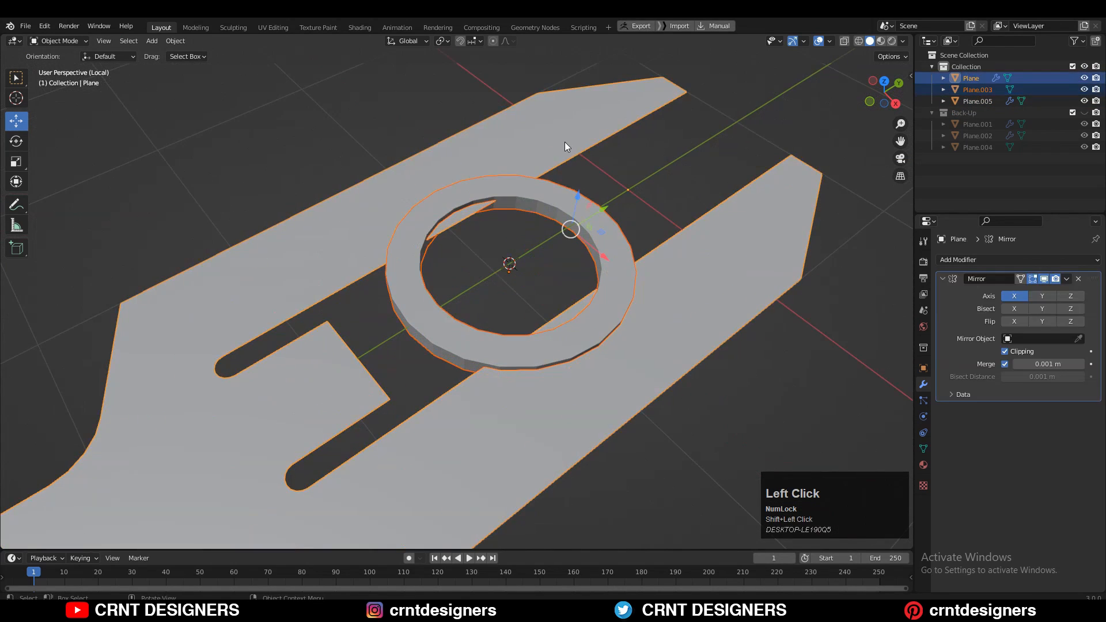
Step: Close the ring into a solid disc by merging its lower and upper inner edge loops at their centers
{"action": "middle_click_drag", "start_coordinate": [564, 145], "coordinate": [474, 214]}
{"action": "key", "text": "Tab"}
{"action": "key", "text": "2"}
{"action": "left_click", "coordinate": [474, 214], "text": "alt"}
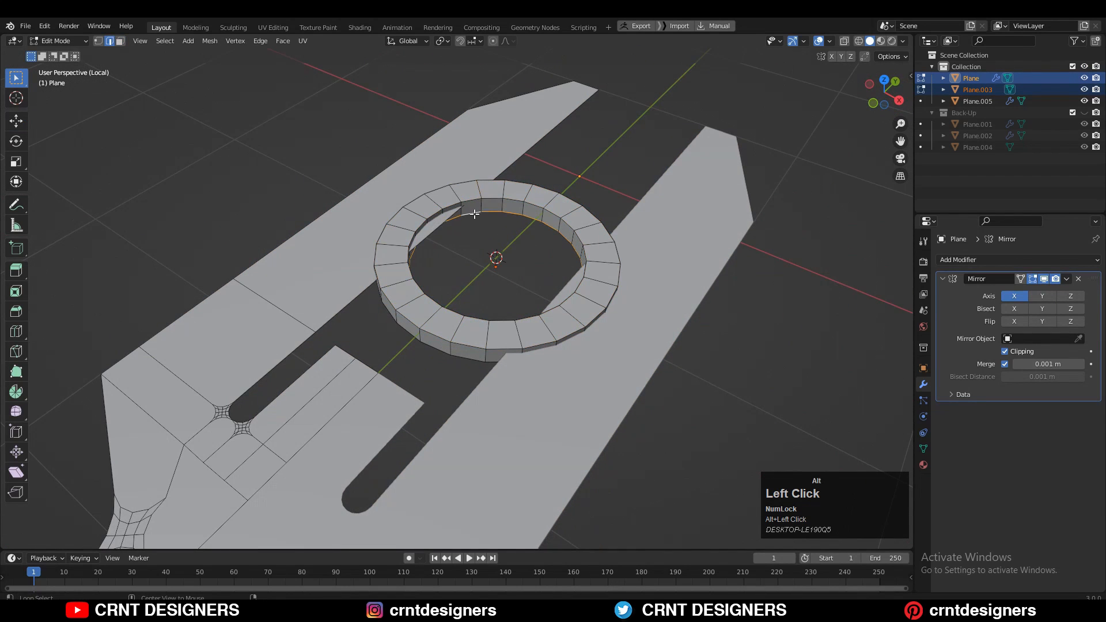
{"action": "key", "text": "m"}
{"action": "left_click", "coordinate": [486, 207]}
{"action": "key", "text": "ctrl+z"}
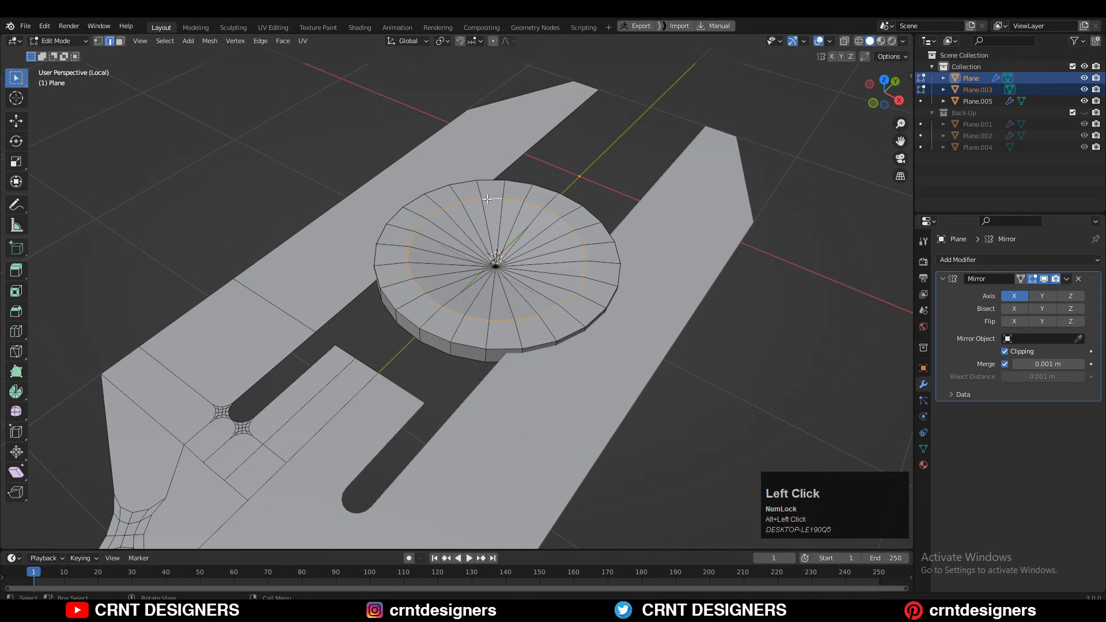
{"action": "key", "text": "m"}
{"action": "left_click", "coordinate": [487, 201]}
{"action": "key", "text": "Tab"}
Step: Subtract the disc from the outer plate with a live Boolean difference using the exact solver
{"action": "left_click", "coordinate": [514, 178]}
{"action": "left_click", "coordinate": [513, 155], "text": "shift"}
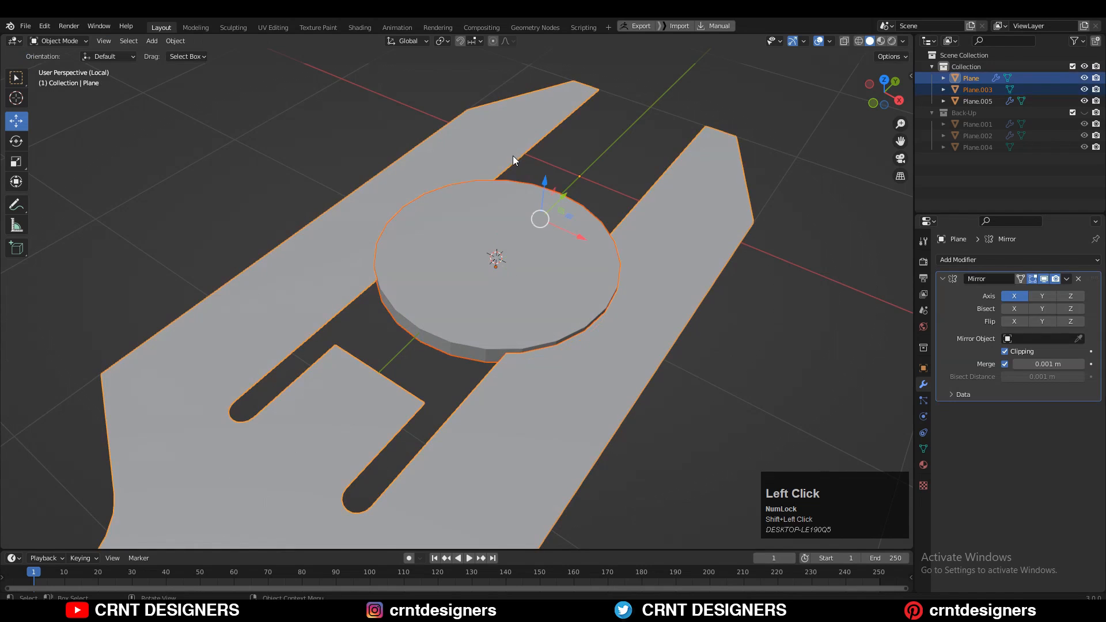
{"action": "key", "text": "ctrl+shift+b"}
{"action": "left_click", "coordinate": [704, 156]}
{"action": "middle_click_drag", "start_coordinate": [553, 176], "coordinate": [573, 247]}
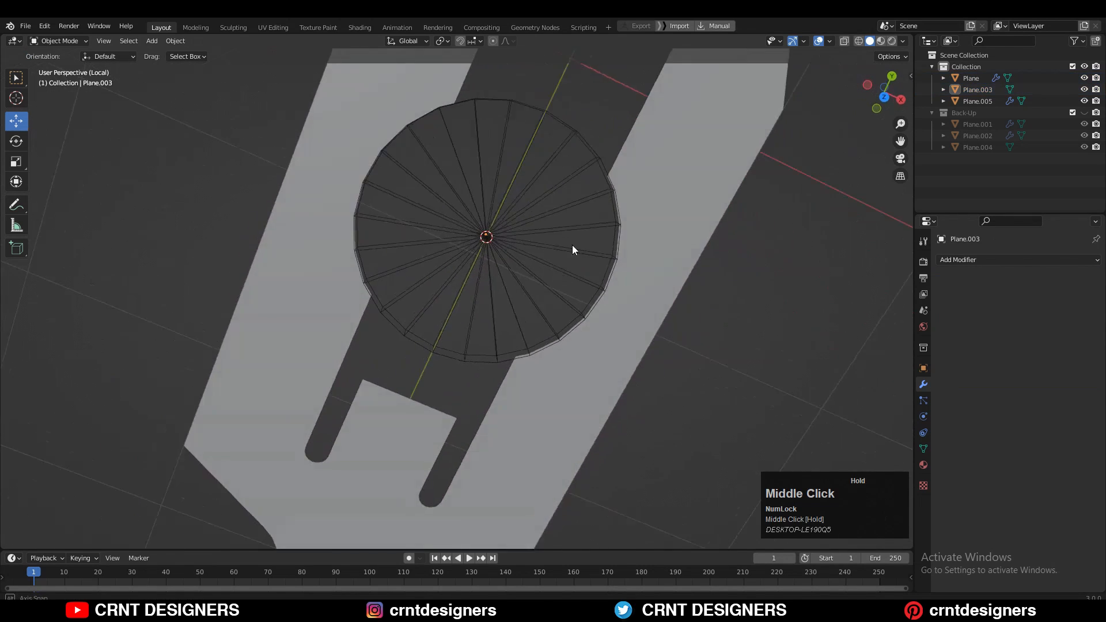
Step: Bring all parts back into view and shrink the cutter disc in X and Y only, leaving Z out
{"action": "left_click", "coordinate": [526, 212]}
{"action": "key", "text": "KP_7"}
{"action": "scroll", "coordinate": [668, 184], "scroll_direction": "up", "scroll_amount": 5}
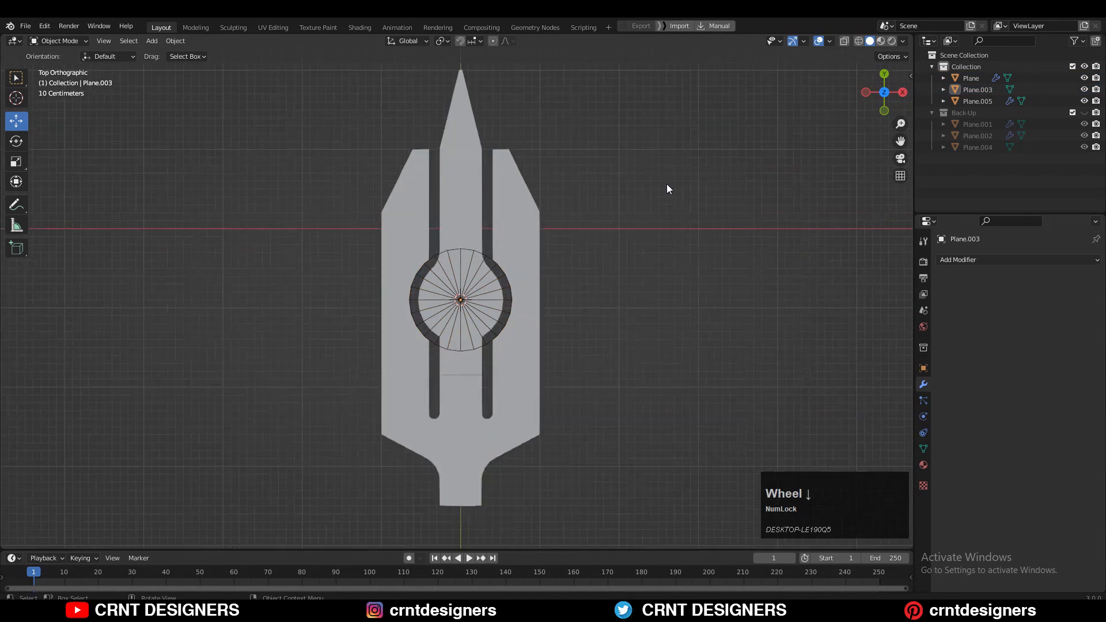
{"action": "key", "text": "s"}
{"action": "key", "text": "shift+z"}
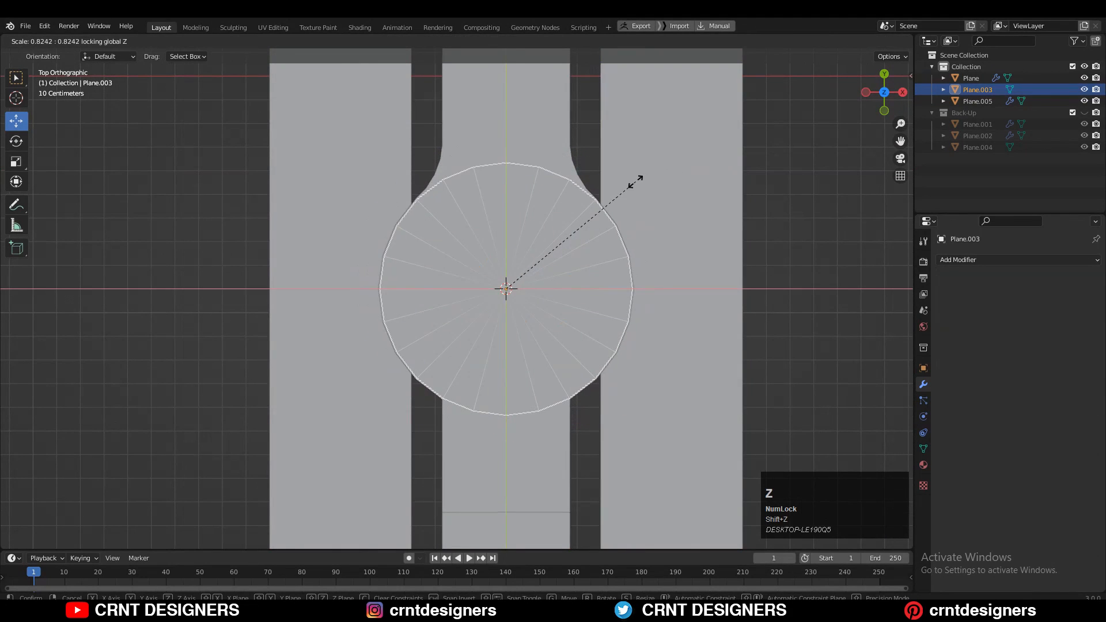
{"action": "left_click", "coordinate": [666, 172]}
Step: Apply the Boolean difference modifier on the outer plate
{"action": "left_click", "coordinate": [611, 231]}
{"action": "scroll", "coordinate": [561, 268], "scroll_direction": "down", "scroll_amount": 3}
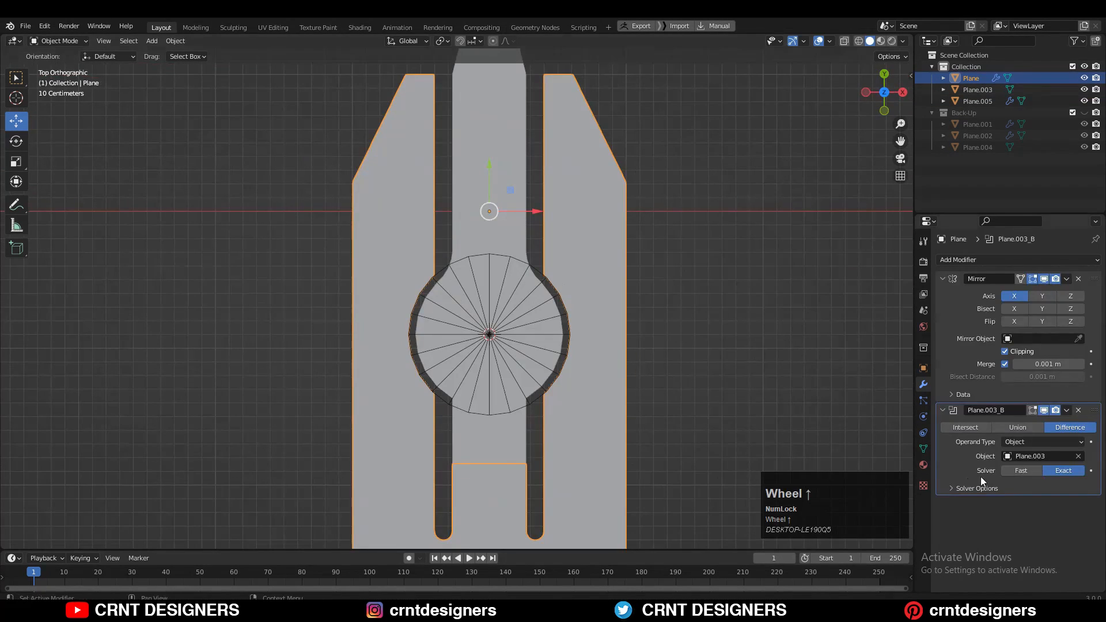
{"action": "left_click", "coordinate": [1067, 410]}
{"action": "left_click", "coordinate": [1045, 425]}
Step: Merge the stray vertices at last at both corners where the circular cutout meets the outer plate's slot edge
{"action": "left_click", "coordinate": [441, 349], "text": "shift"}
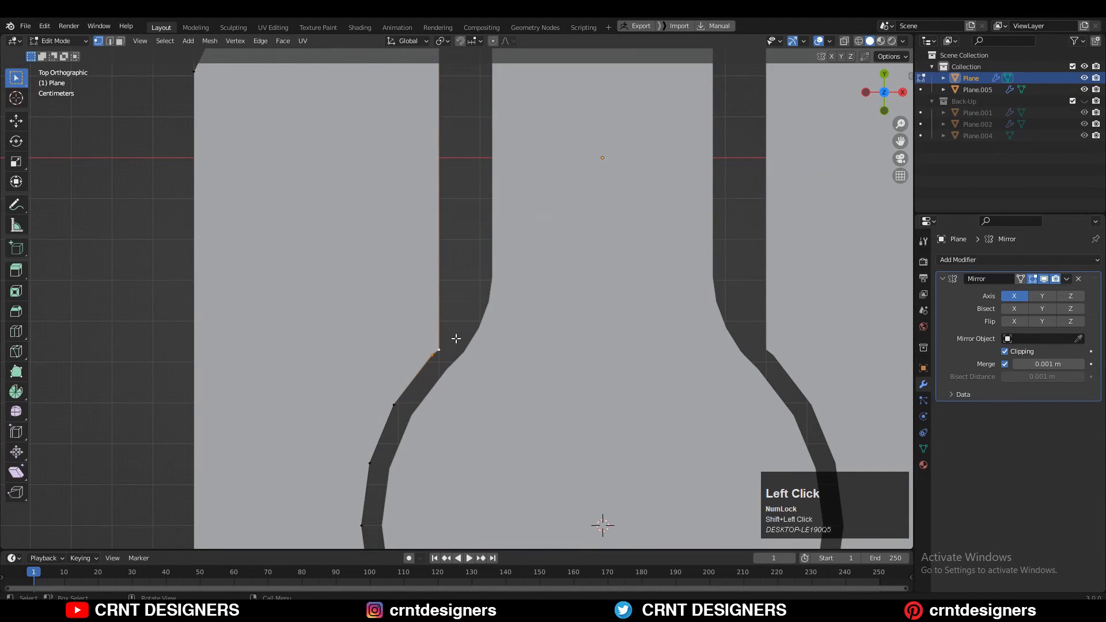
{"action": "key", "text": "m"}
{"action": "left_click", "coordinate": [446, 390]}
{"action": "scroll", "coordinate": [446, 389], "scroll_direction": "down", "scroll_amount": 2}
{"action": "middle_click_drag", "start_coordinate": [446, 389], "coordinate": [457, 249], "text": "shift"}
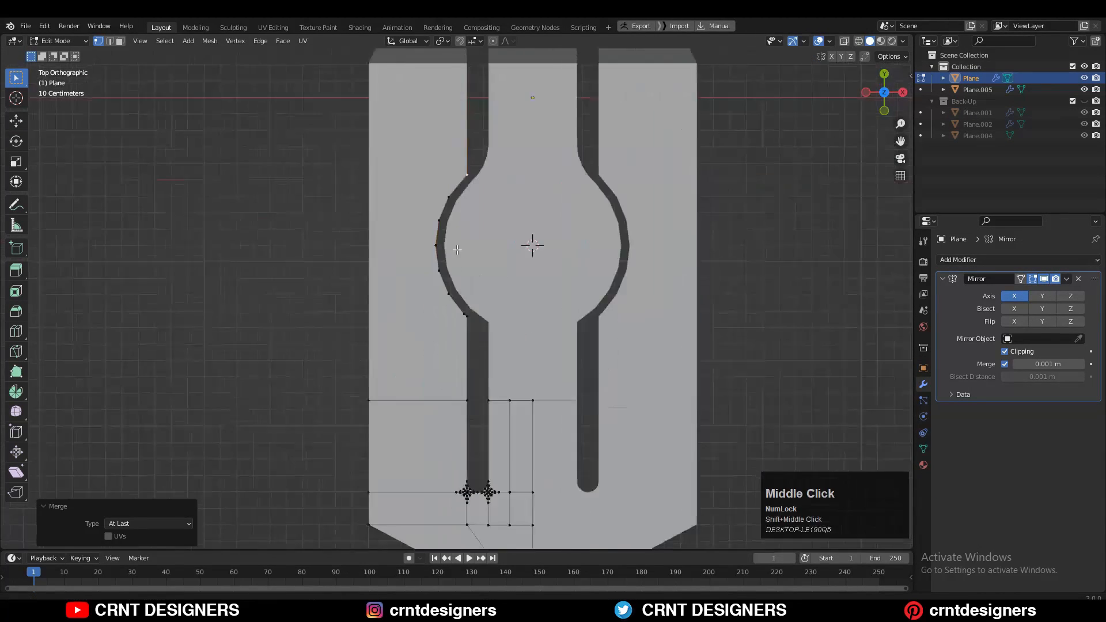
{"action": "scroll", "coordinate": [484, 288], "scroll_direction": "up", "scroll_amount": 3}
{"action": "left_click", "coordinate": [484, 289], "text": "shift"}
{"action": "key", "text": "m"}
{"action": "left_click", "coordinate": [485, 288]}
Step: Round the outer plate's two corners between the slot edge and the circular cutout with a vertex bevel
{"action": "scroll", "coordinate": [484, 289], "scroll_direction": "down", "scroll_amount": 3}
{"action": "middle_click_drag", "start_coordinate": [484, 289], "coordinate": [487, 385], "text": "shift"}
{"action": "left_click", "coordinate": [463, 295]}
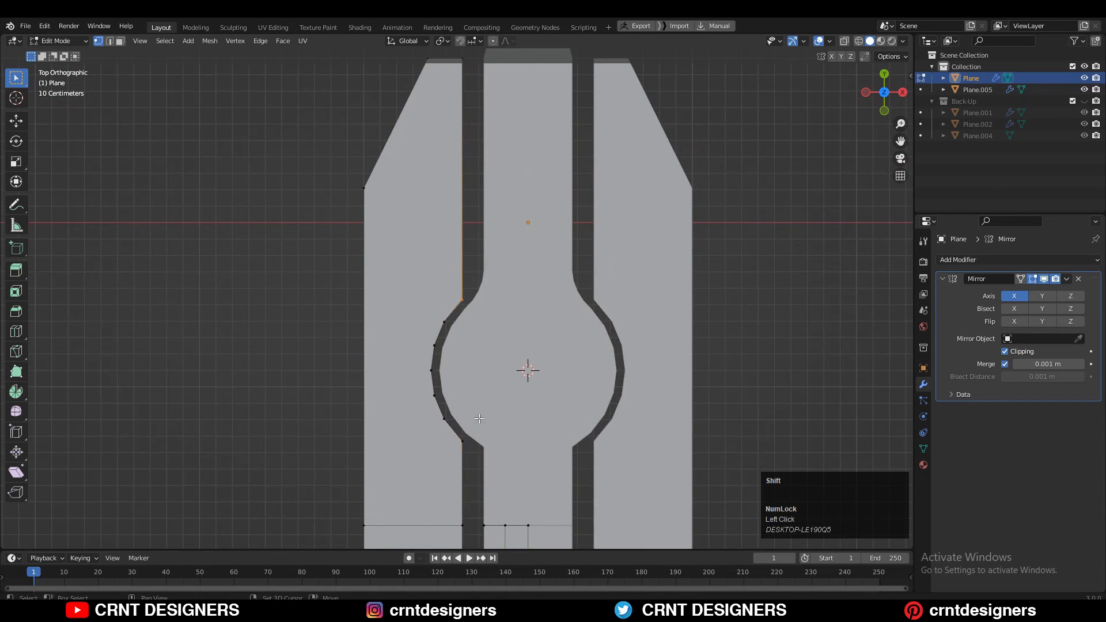
{"action": "middle_click_drag", "start_coordinate": [463, 464], "coordinate": [466, 360], "text": "shift"}
{"action": "key", "text": "ctrl+b"}
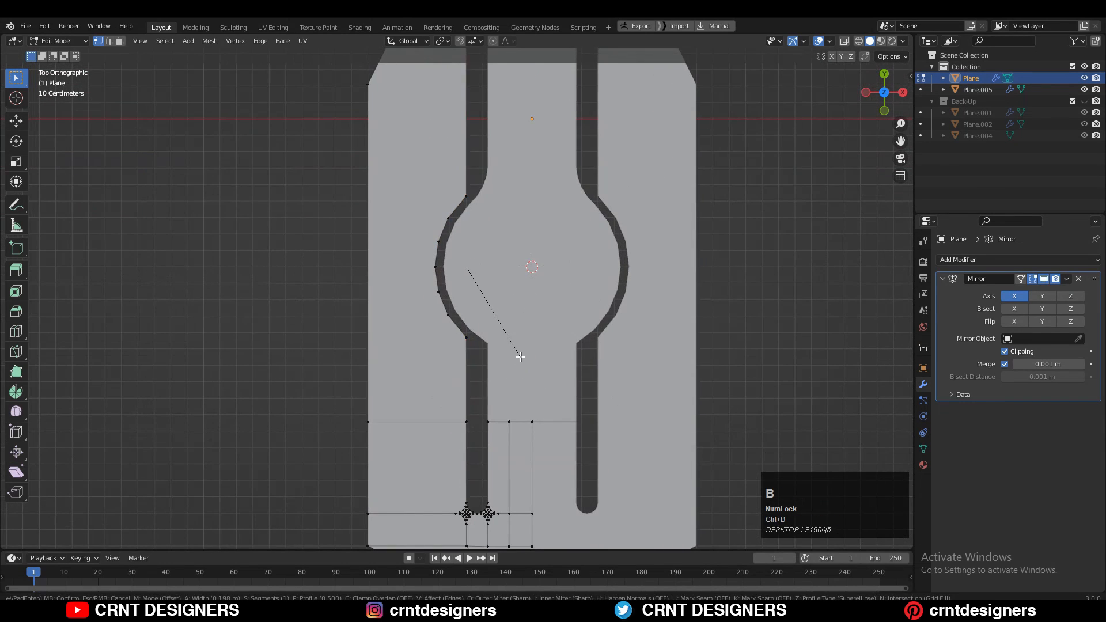
{"action": "key", "text": "v"}
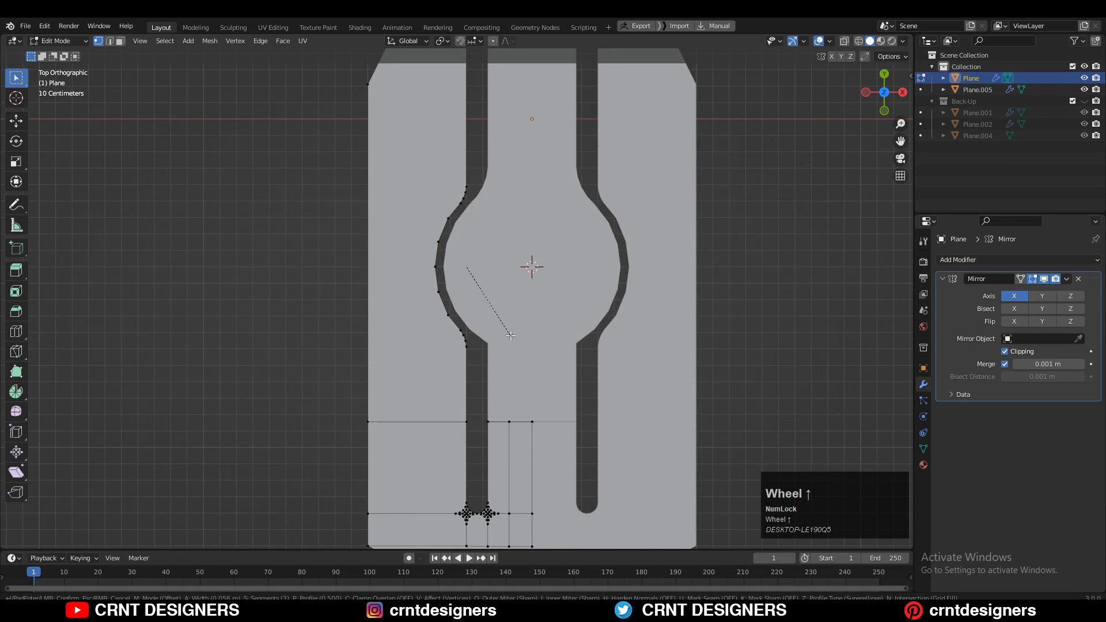
{"action": "left_click", "coordinate": [510, 336]}
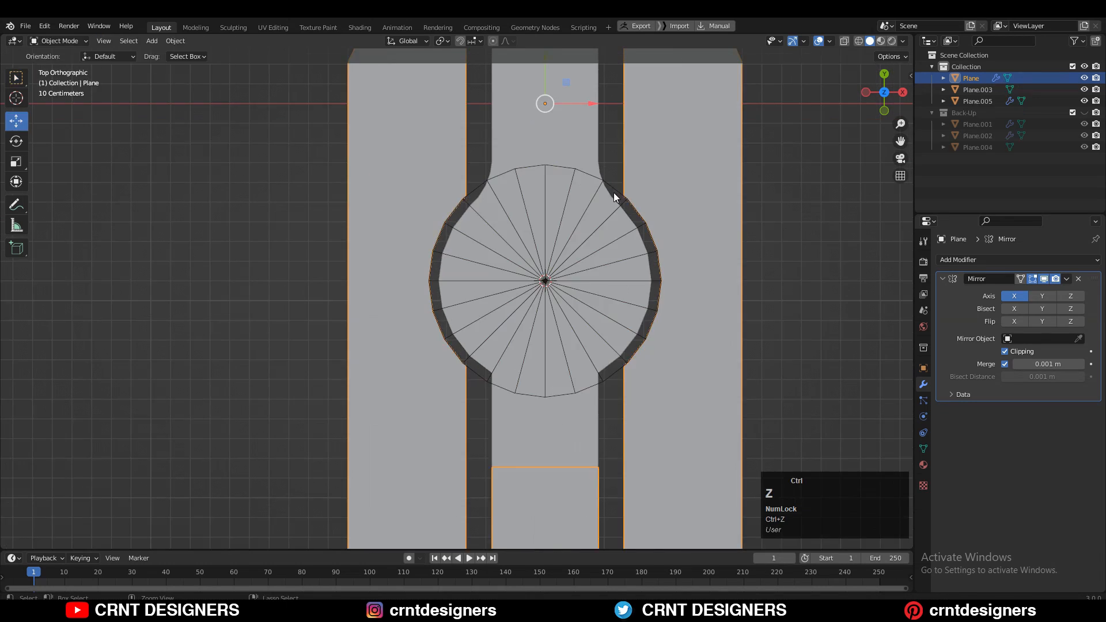
{"action": "left_click", "coordinate": [615, 189]}
{"action": "key", "text": "g"}
{"action": "right_click", "coordinate": [675, 185]}
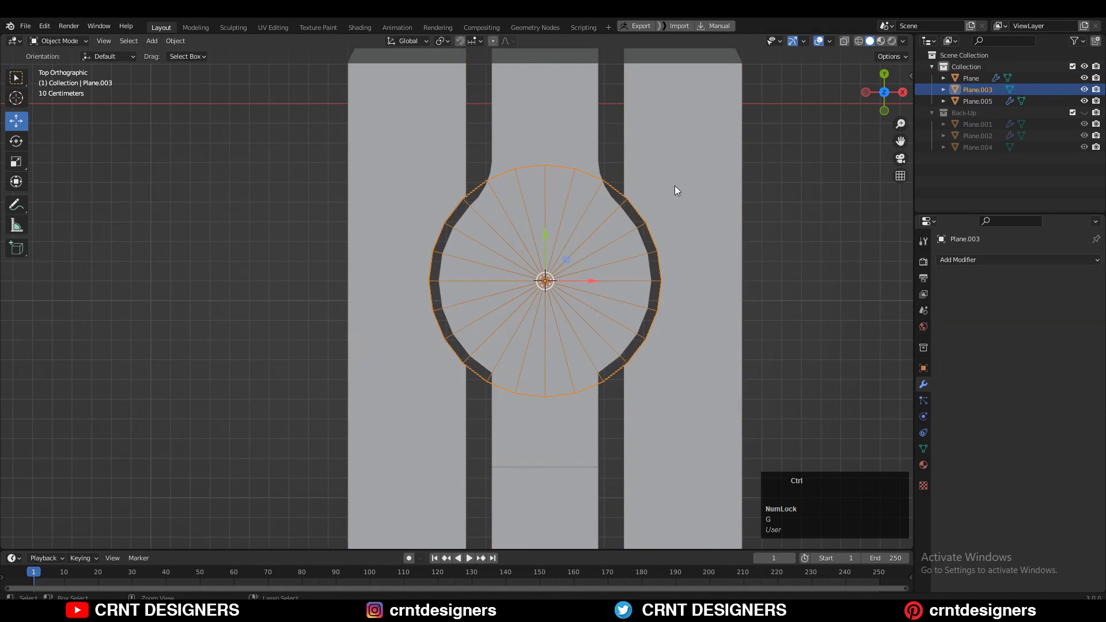
{"action": "key", "text": "ctrl+x"}
{"action": "key", "text": "s"}
{"action": "left_click", "coordinate": [603, 229]}
Step: Scale the cutter disc up uniformly by a factor of 1.1
{"action": "left_click", "coordinate": [616, 239]}
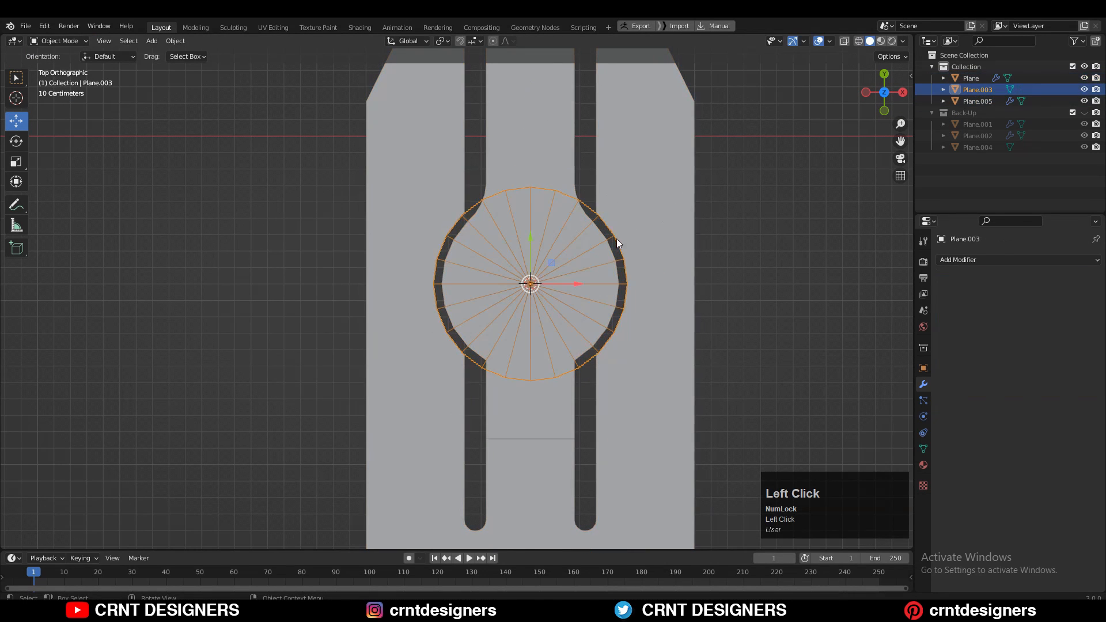
{"action": "key", "text": "s"}
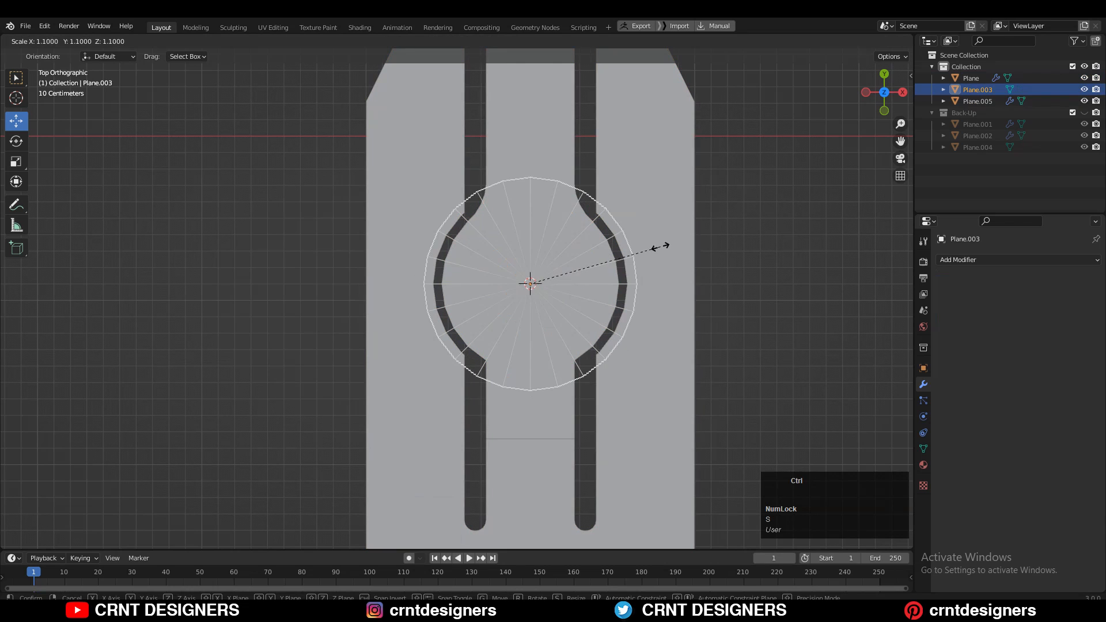
{"action": "left_click", "coordinate": [661, 247], "text": "ctrl"}
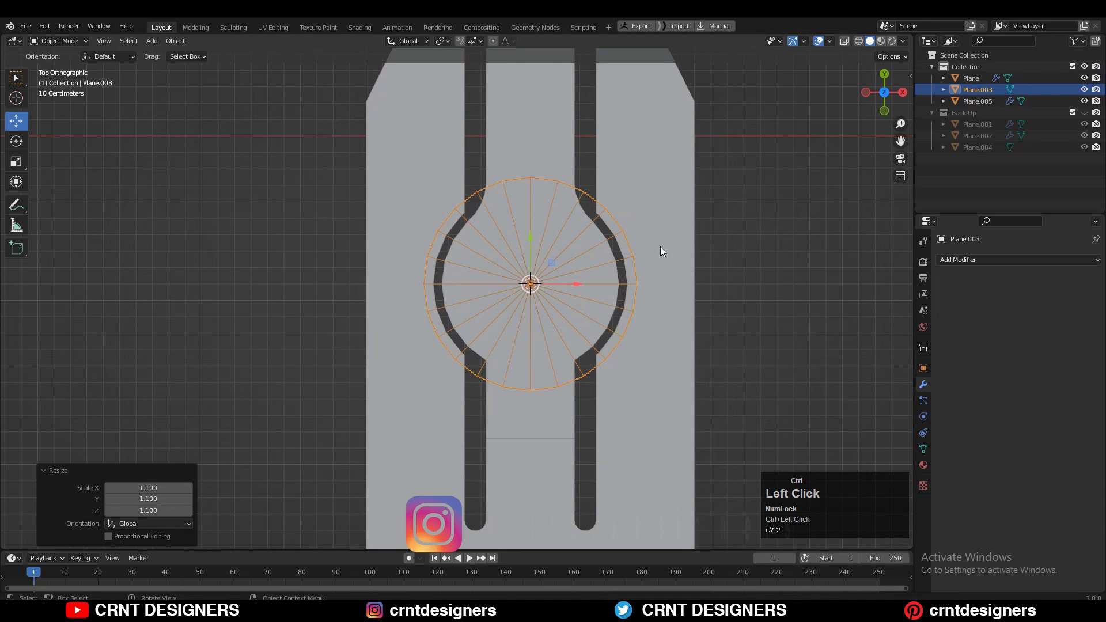
Step: Subtract the enlarged disc from the outer plate with a new Boolean difference
{"action": "left_click", "coordinate": [583, 191]}
{"action": "left_click", "coordinate": [614, 185], "text": "shift"}
{"action": "key", "text": "alt+x"}
{"action": "left_click", "coordinate": [786, 167]}
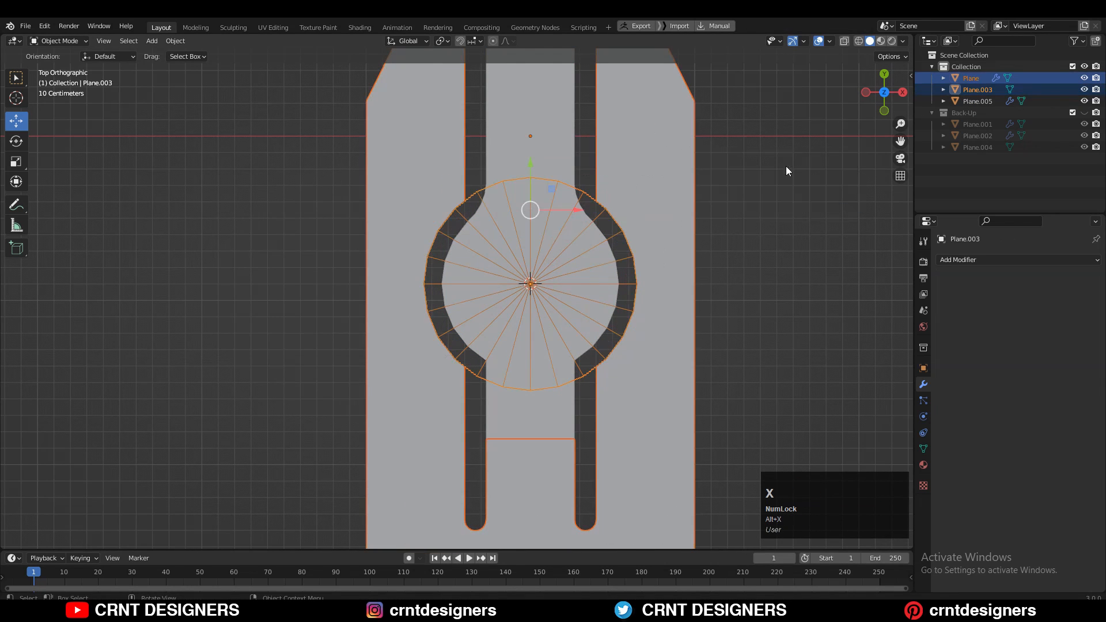
{"action": "left_click", "coordinate": [775, 183]}
Step: Enlarge the cutter disc by about 1.032 in X and Y only to widen the gap around the center piece
{"action": "scroll", "coordinate": [744, 221], "scroll_direction": "down", "scroll_amount": 3}
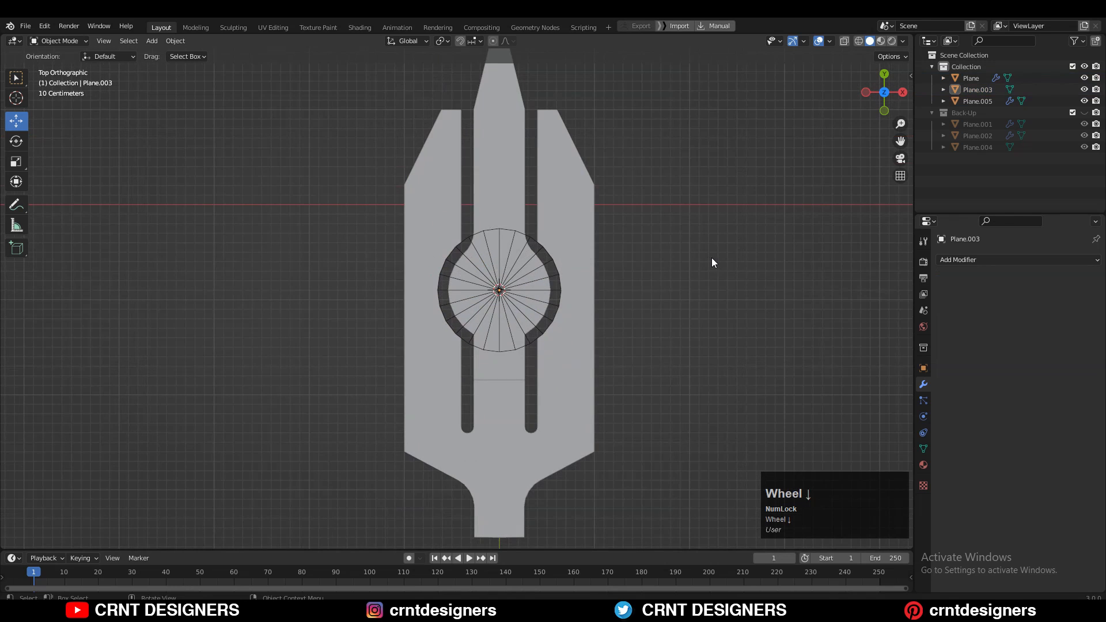
{"action": "middle_click_drag", "start_coordinate": [646, 272], "coordinate": [607, 267]}
{"action": "key", "text": "KP_7"}
{"action": "scroll", "coordinate": [607, 266], "scroll_direction": "up", "scroll_amount": 3}
{"action": "left_click", "coordinate": [541, 182]}
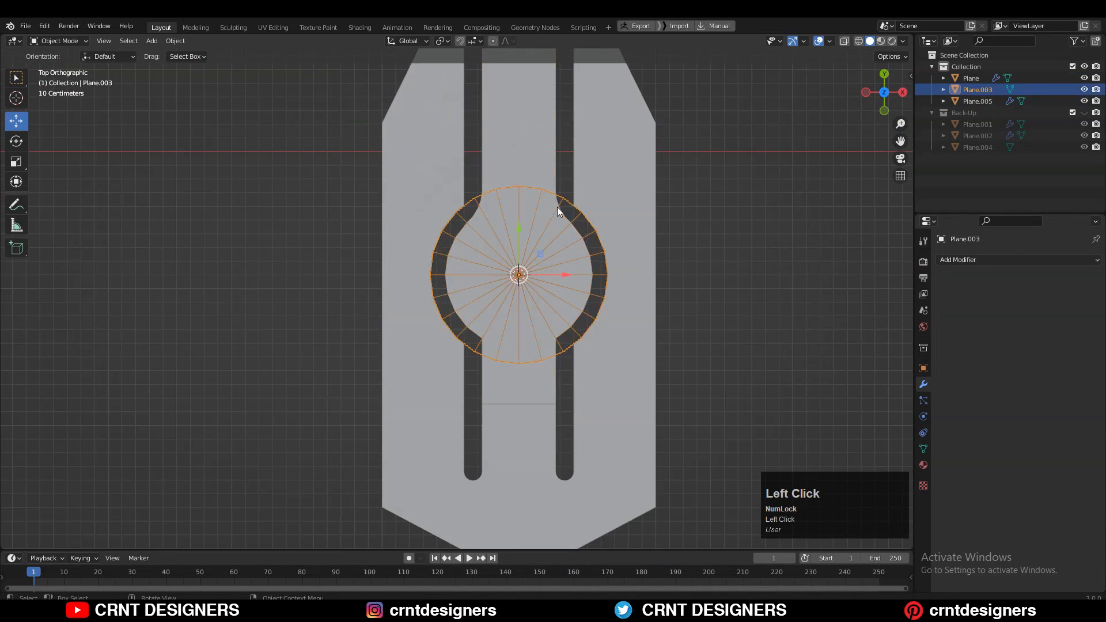
{"action": "key", "text": "s"}
{"action": "key", "text": "shift+z"}
{"action": "left_click", "coordinate": [580, 200]}
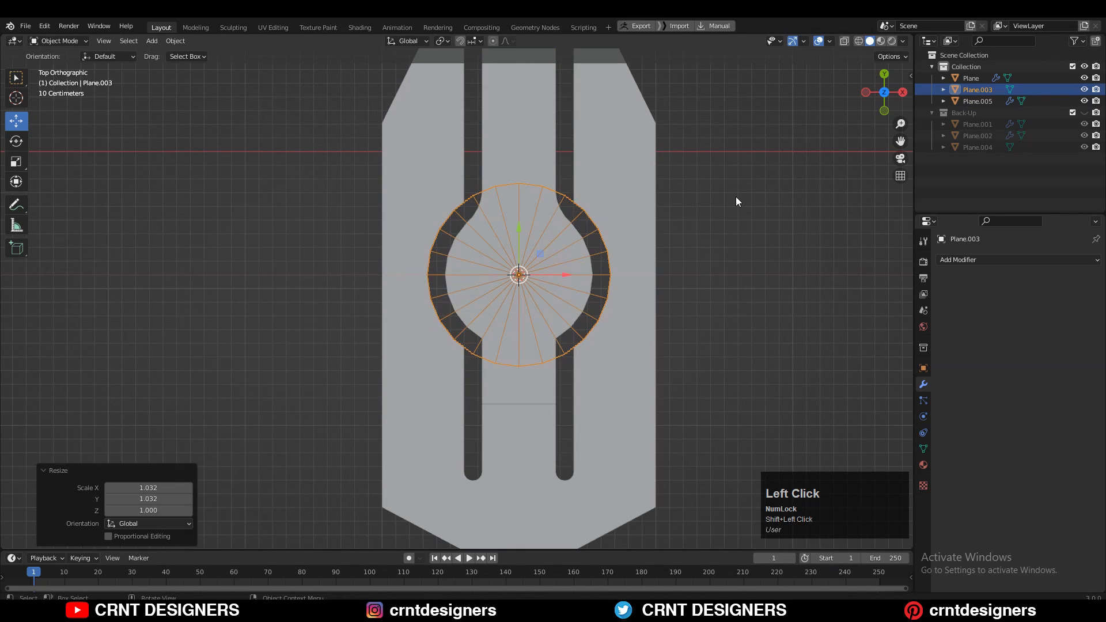
Step: Apply the outer plate's Boolean modifier and delete the cutter disc
{"action": "left_click", "coordinate": [727, 201]}
{"action": "left_click", "coordinate": [654, 176]}
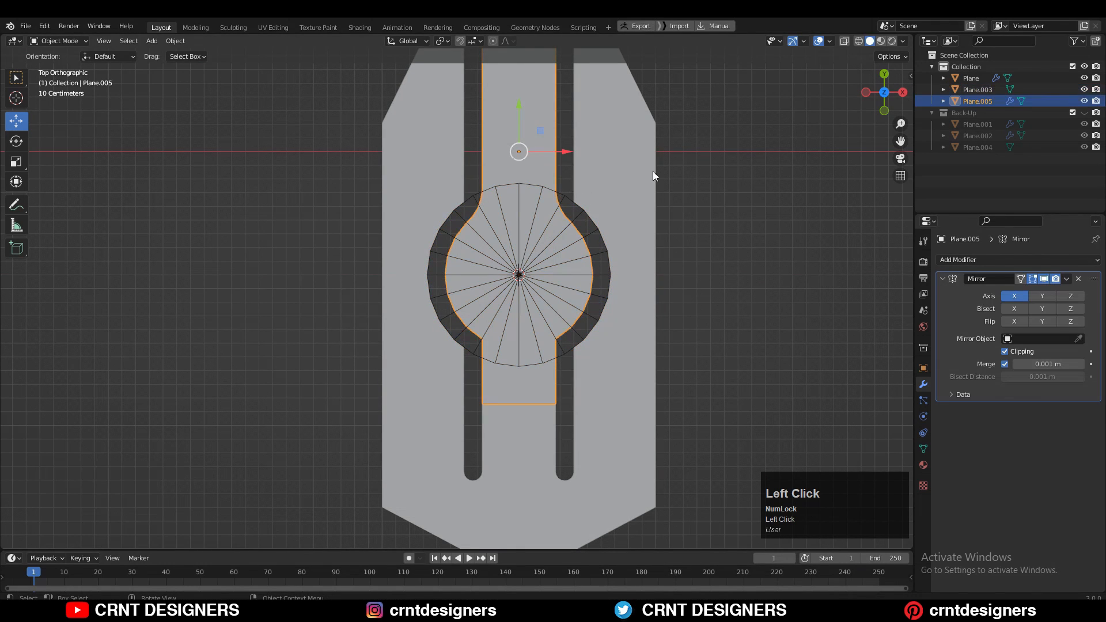
{"action": "left_click", "coordinate": [587, 248]}
{"action": "left_click", "coordinate": [1016, 424]}
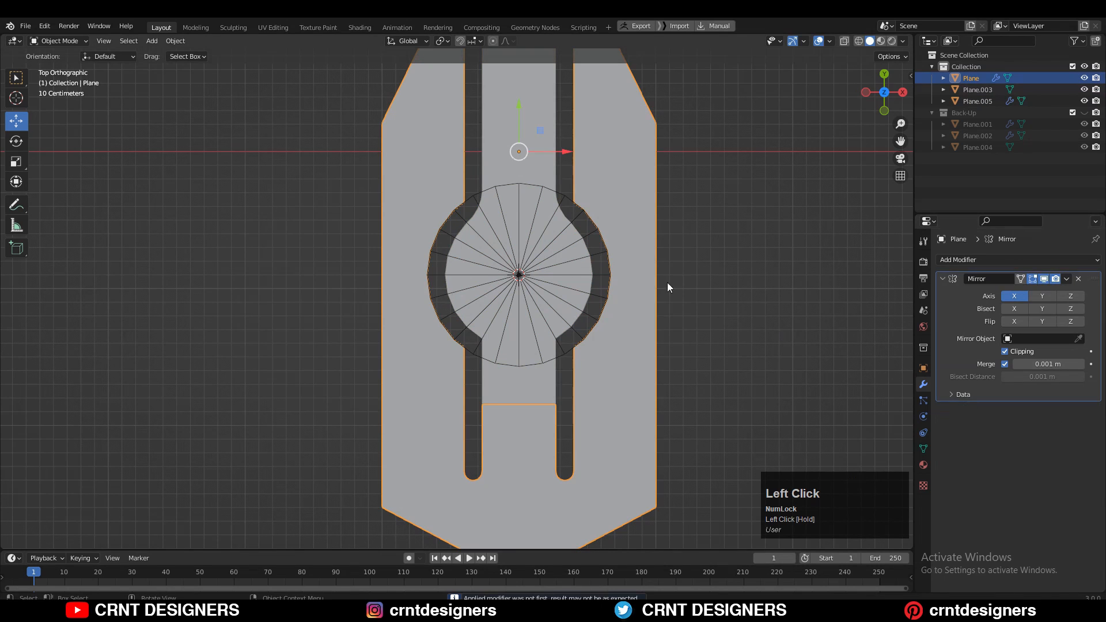
{"action": "left_click", "coordinate": [586, 236]}
{"action": "key", "text": "Delete"}
Step: Bevel the center piece's lower junction vertex between circle and strip with 4 segments and a width of about 0.212 m
{"action": "left_click", "coordinate": [476, 242]}
{"action": "key", "text": "Tab"}
{"action": "key", "text": "1"}
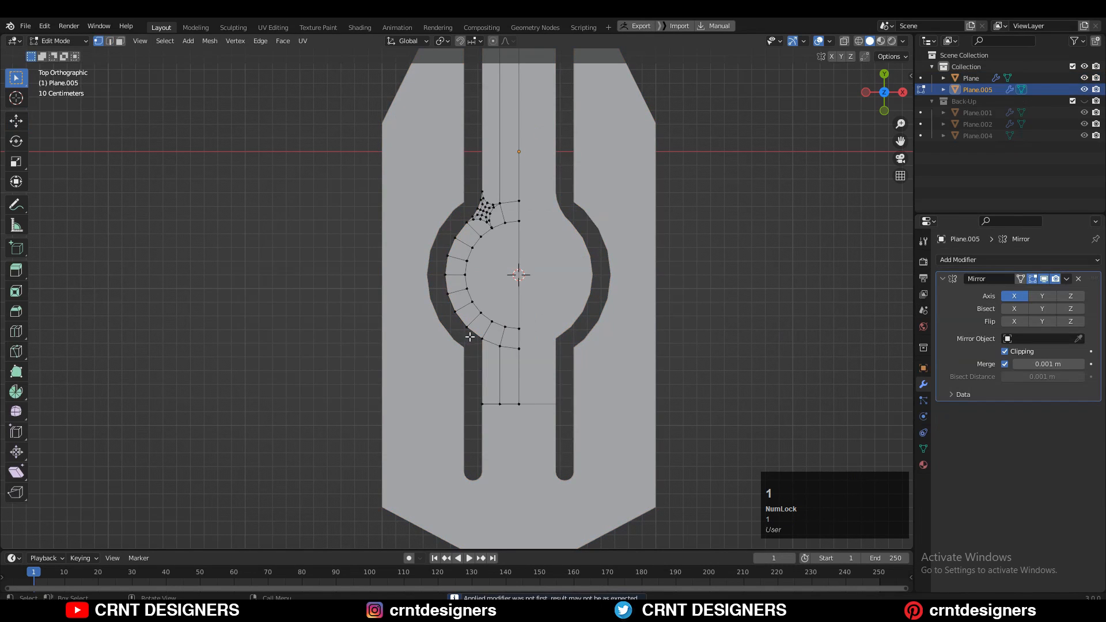
{"action": "scroll", "coordinate": [521, 332], "scroll_direction": "up", "scroll_amount": 3}
{"action": "key", "text": "ctrl+b"}
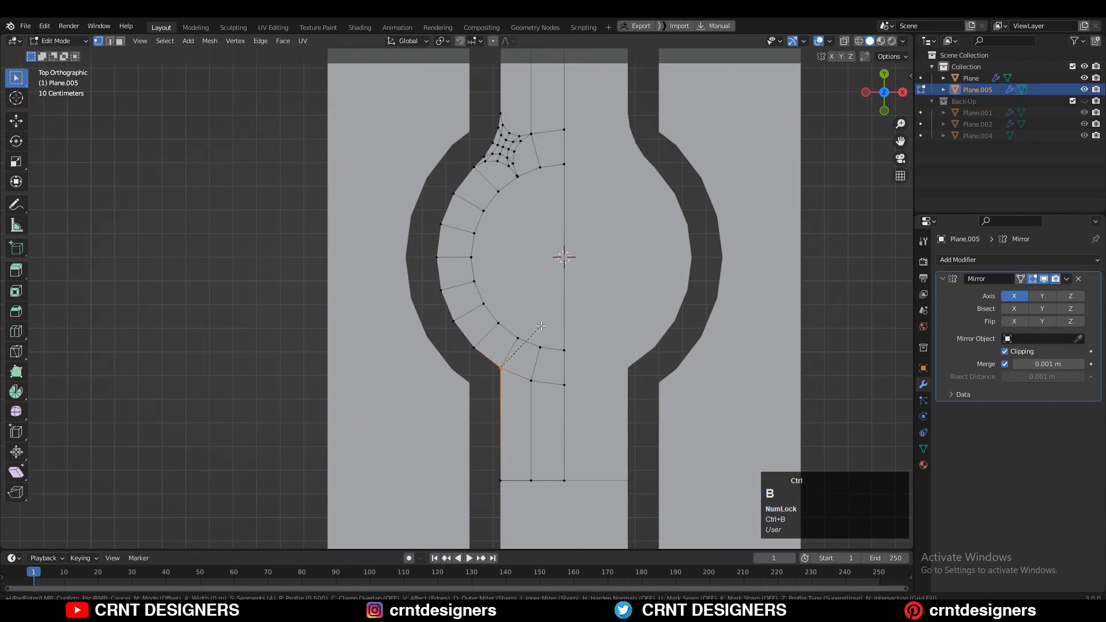
{"action": "left_click", "coordinate": [586, 393]}
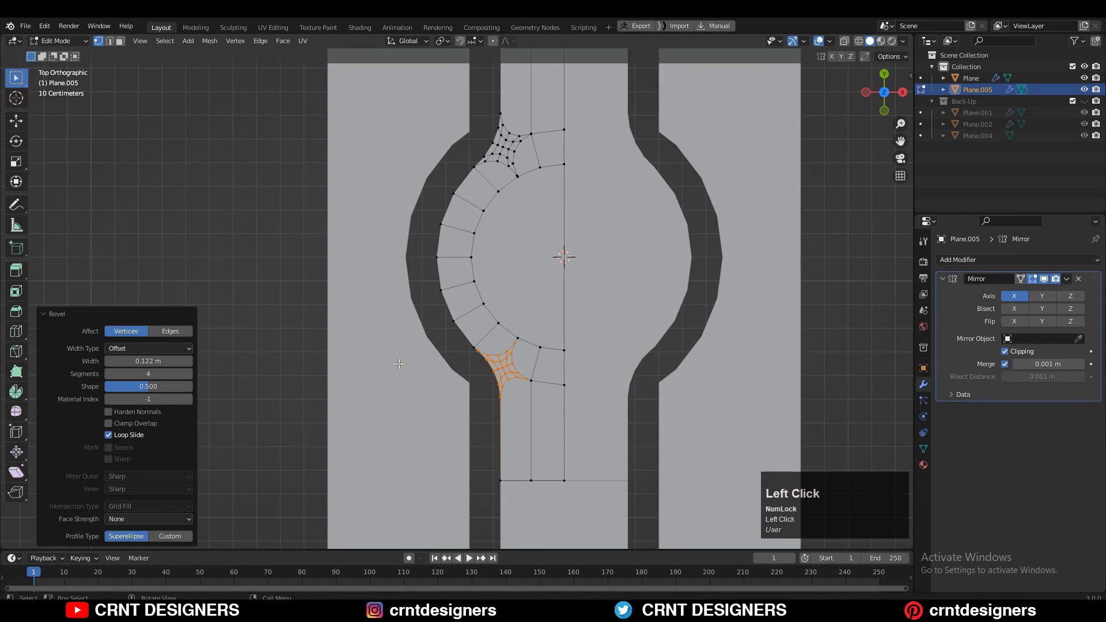
{"action": "left_click_drag", "start_coordinate": [148, 361], "coordinate": [173, 362]}
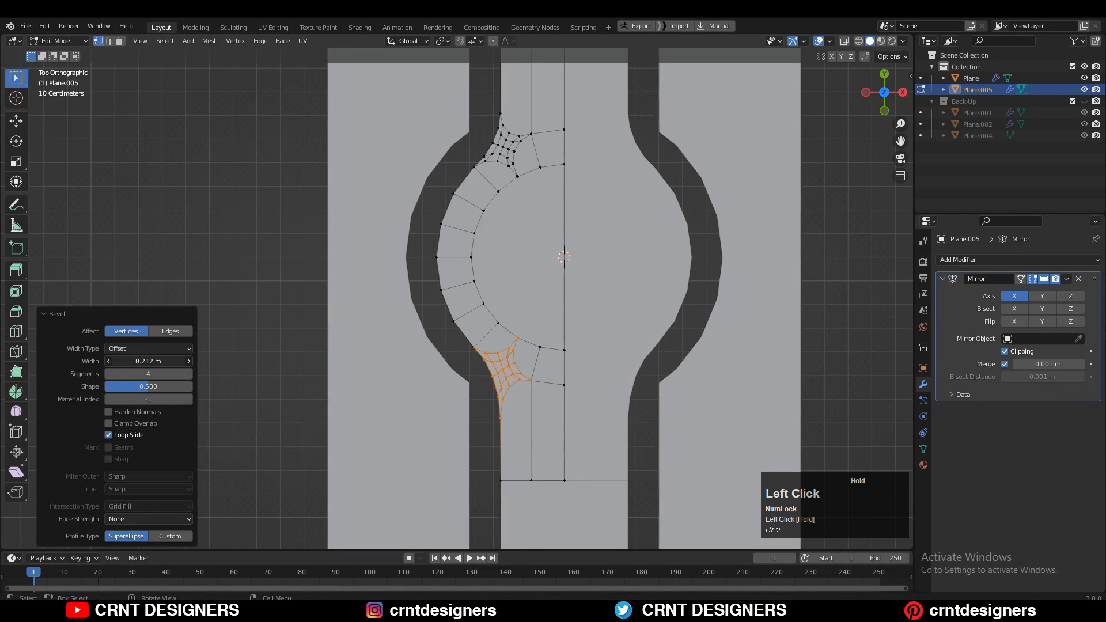
Step: Bevel the outer plate's corner vertices where the circular cutout meets the slots with 4 segments and a width of 0.15 m
{"action": "key", "text": "Tab"}
{"action": "left_click", "coordinate": [481, 375]}
{"action": "key", "text": "Tab"}
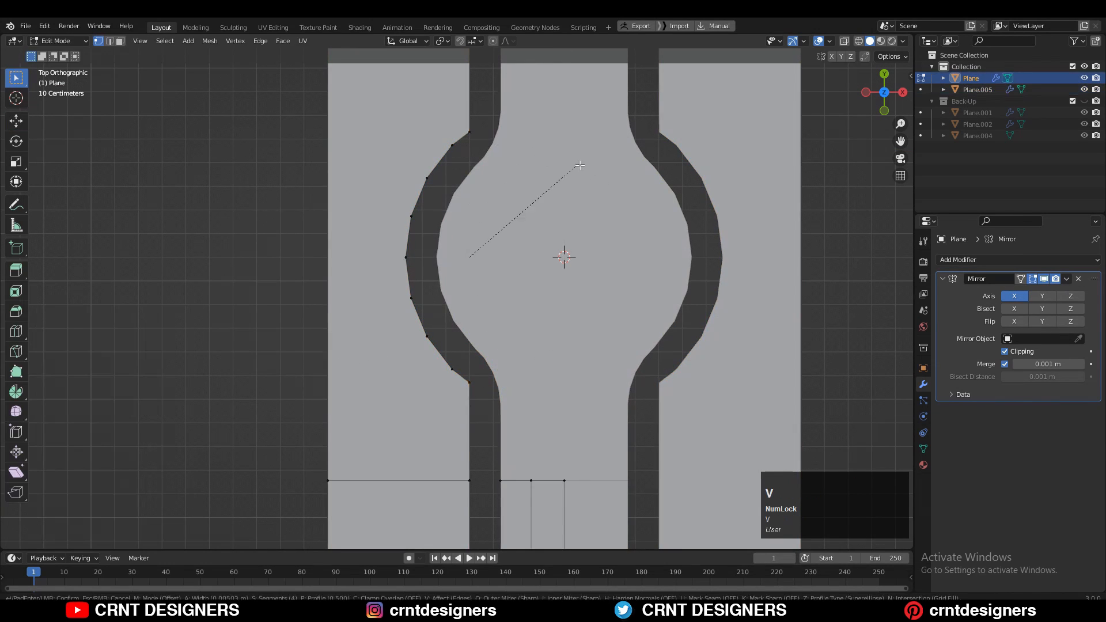
{"action": "left_click", "coordinate": [614, 207]}
{"action": "scroll", "coordinate": [662, 288], "scroll_direction": "down", "scroll_amount": 5}
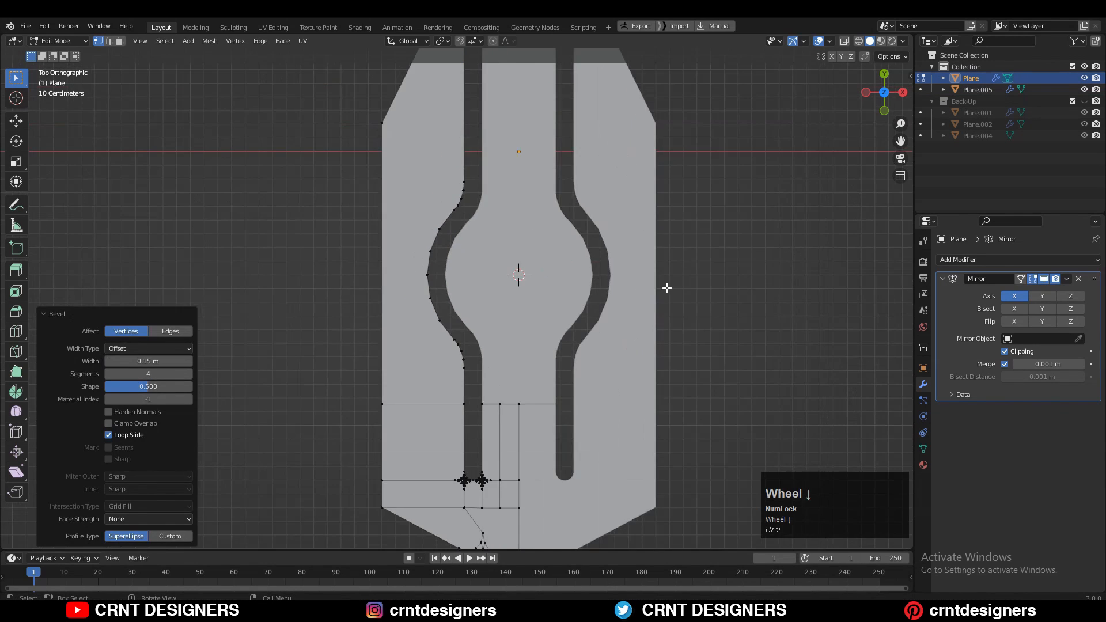
Step: Examine the full silhouette and the gap between the center piece and the outer plate
{"action": "key", "text": "Tab"}
{"action": "middle_click_drag", "start_coordinate": [679, 287], "coordinate": [637, 225], "text": "shift"}
{"action": "scroll", "coordinate": [637, 225], "scroll_direction": "down", "scroll_amount": 5}
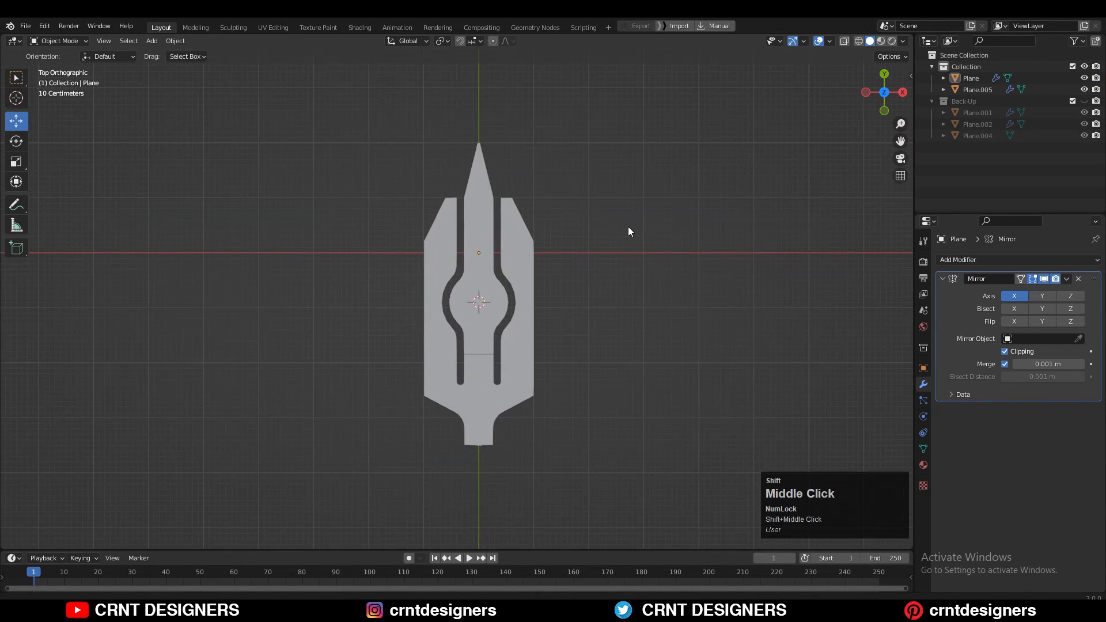
{"action": "scroll", "coordinate": [635, 233], "scroll_direction": "up", "scroll_amount": 4}
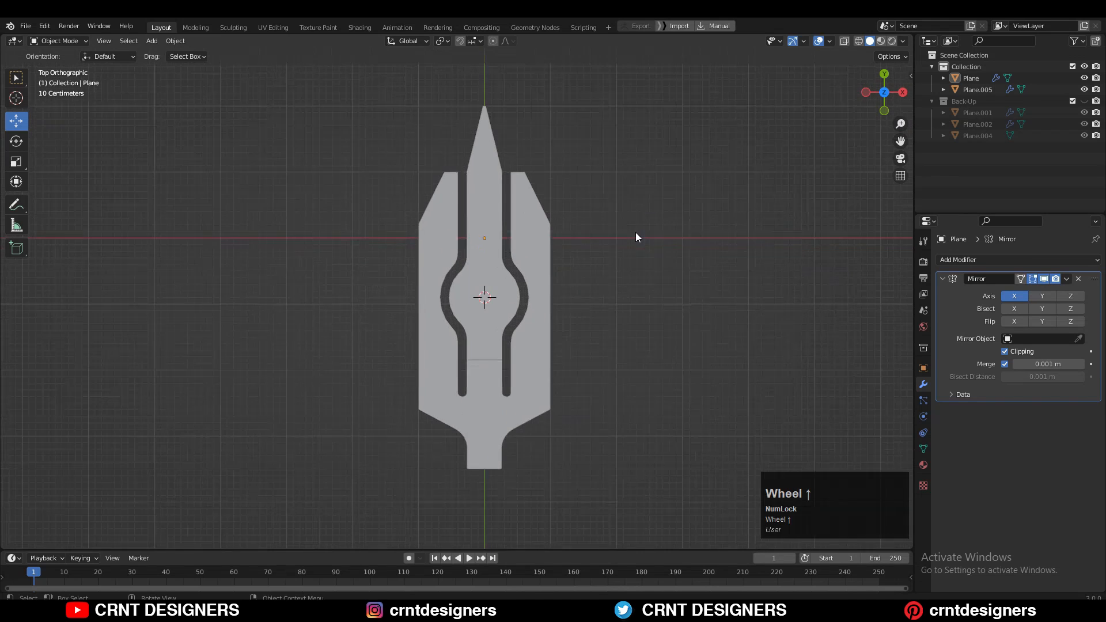
{"action": "middle_click_drag", "start_coordinate": [611, 294], "coordinate": [623, 365], "text": "shift"}
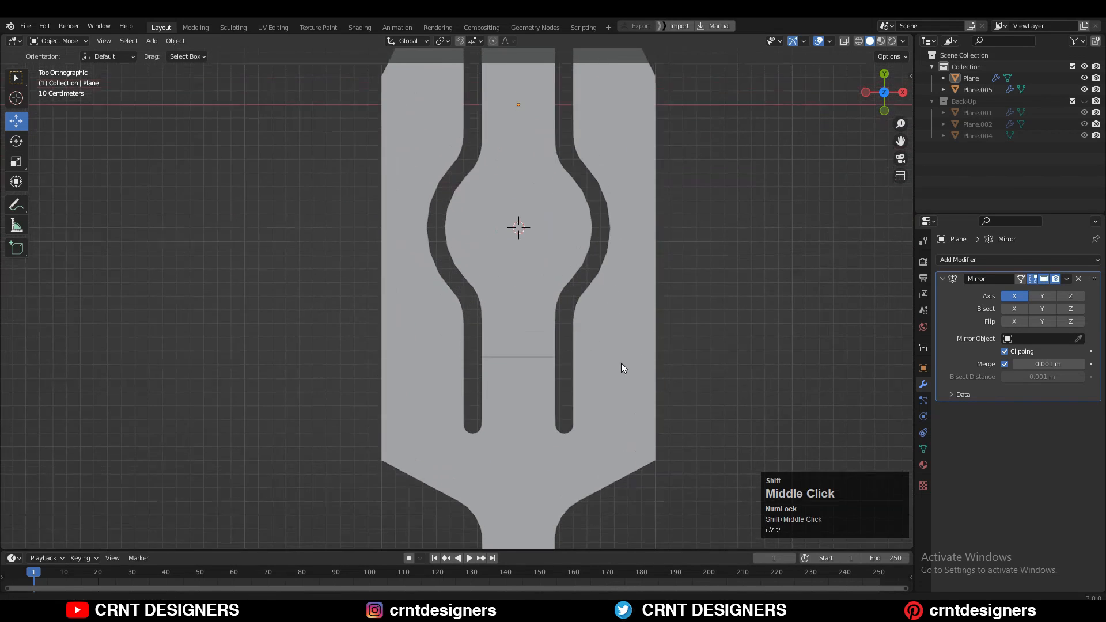
{"action": "left_click", "coordinate": [571, 267]}
{"action": "key", "text": "Tab"}
{"action": "middle_click_drag", "start_coordinate": [572, 267], "coordinate": [547, 247], "text": "shift"}
{"action": "key", "text": "Tab"}
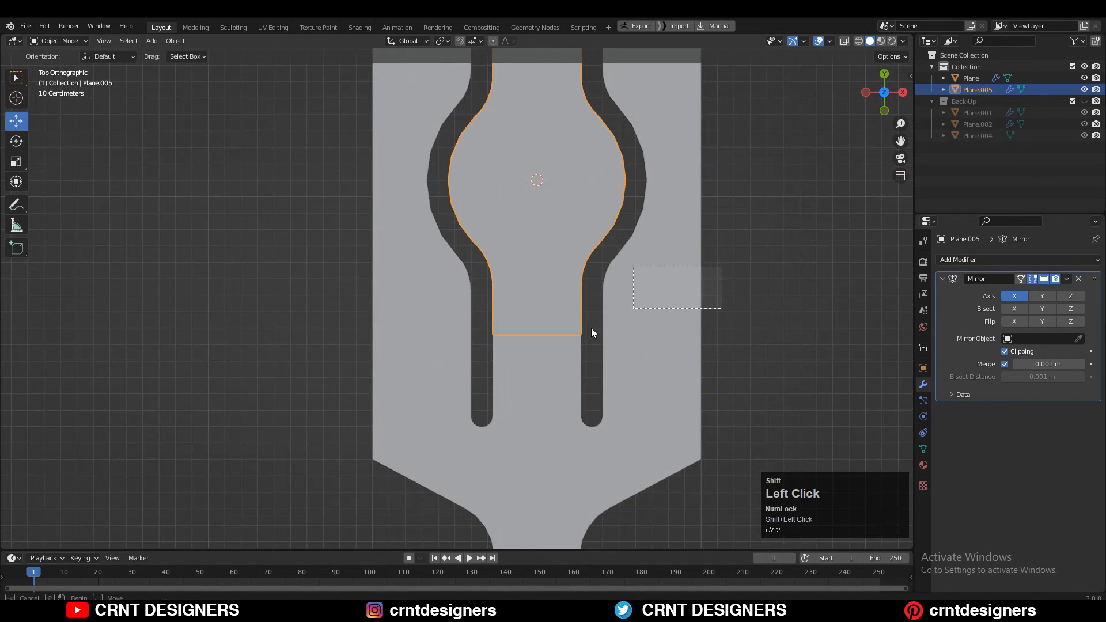
{"action": "left_click", "coordinate": [663, 287]}
{"action": "left_click", "coordinate": [567, 265]}
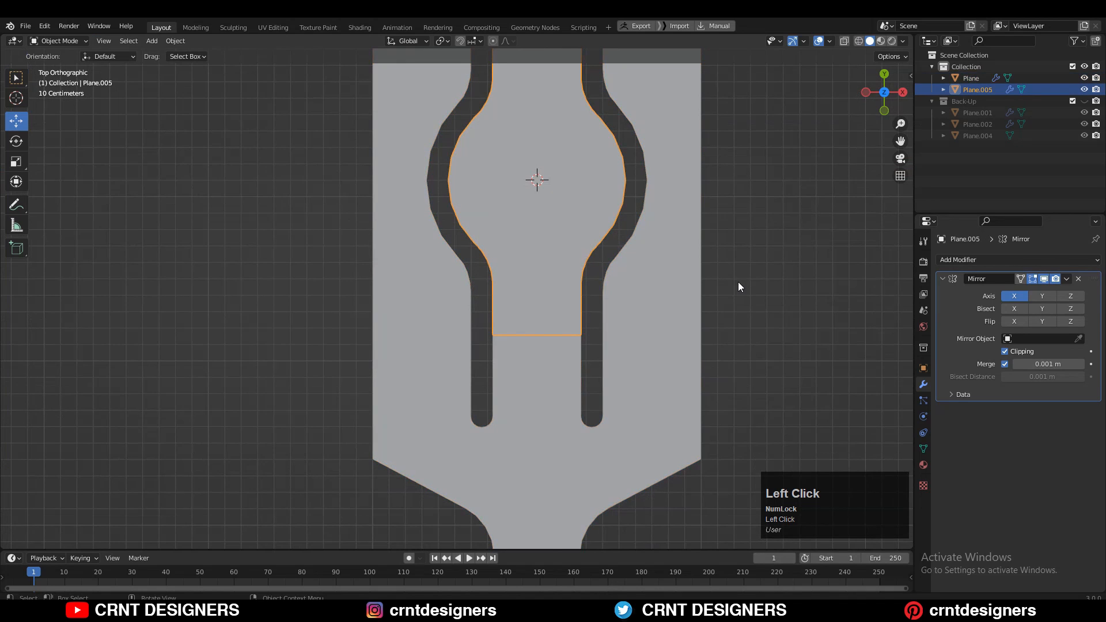
Step: Keep backup copies of the outer plate and center piece and join both into one object
{"action": "left_click_drag", "start_coordinate": [738, 282], "coordinate": [565, 369]}
{"action": "right_click", "coordinate": [600, 321]}
{"action": "left_click", "coordinate": [597, 294]}
{"action": "scroll", "coordinate": [553, 449], "scroll_direction": "up", "scroll_amount": 1}
Step: Knife horizontal cuts from the neck fillet's three lower vertices to the center line and dissolve the adjoining bevel-grid edges
{"action": "middle_click_drag", "start_coordinate": [553, 449], "coordinate": [509, 79], "text": "shift"}
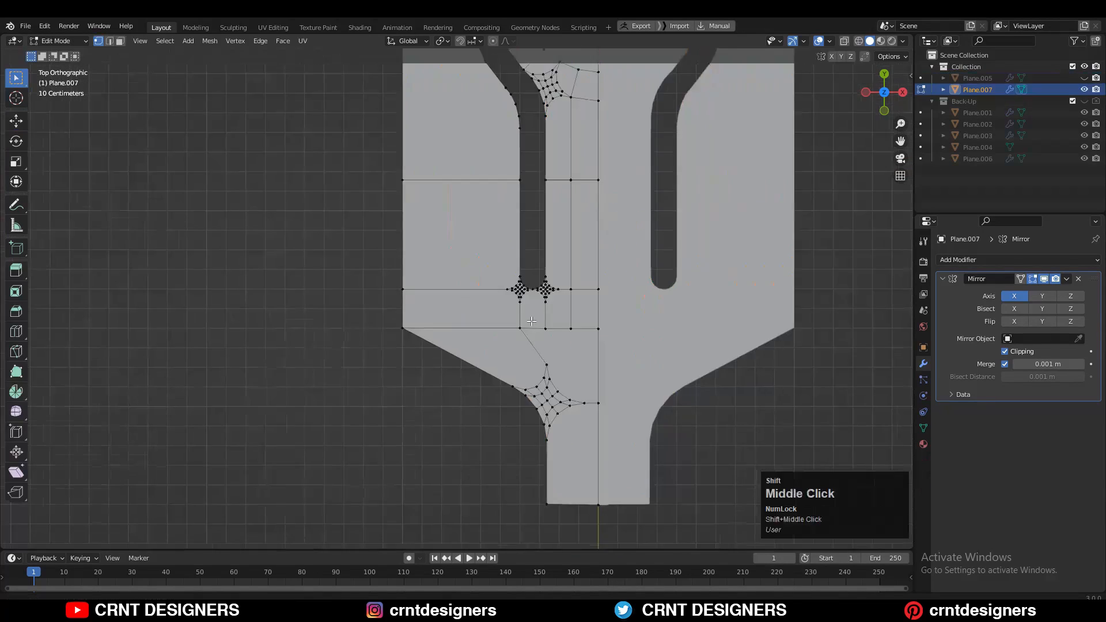
{"action": "scroll", "coordinate": [598, 288], "scroll_direction": "up", "scroll_amount": 3}
{"action": "left_click", "coordinate": [24, 350]}
{"action": "scroll", "coordinate": [397, 360], "scroll_direction": "up", "scroll_amount": 3}
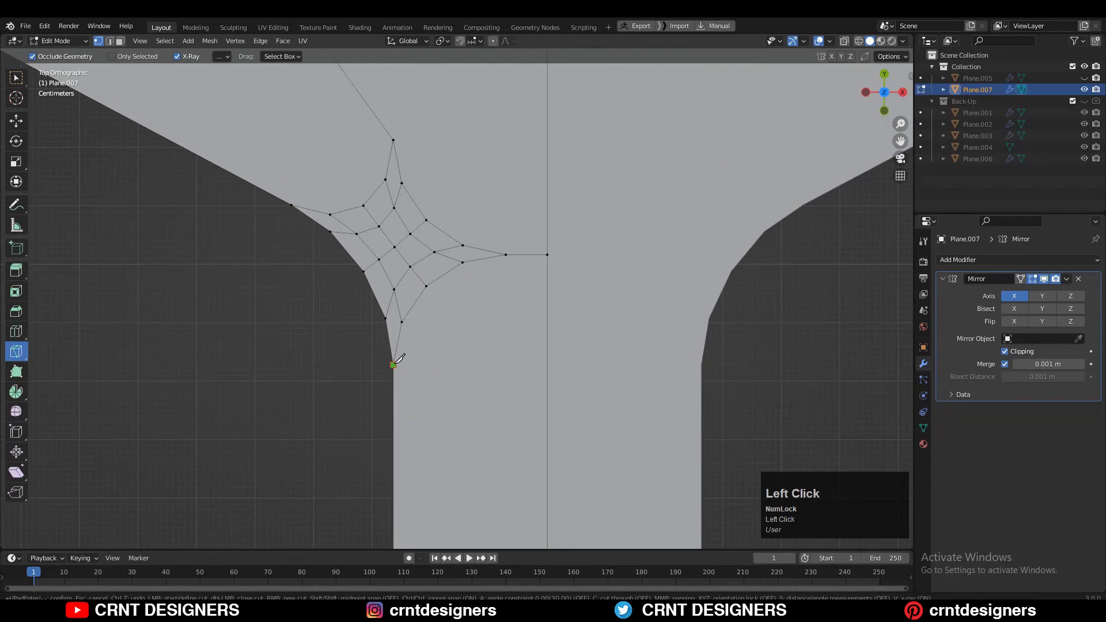
{"action": "left_click", "coordinate": [363, 271]}
{"action": "left_click", "coordinate": [548, 271]}
{"action": "key", "text": "space"}
{"action": "left_click", "coordinate": [16, 78]}
{"action": "key", "text": "2"}
{"action": "key", "text": "ctrl+x"}
{"action": "scroll", "coordinate": [359, 206], "scroll_direction": "down", "scroll_amount": 4}
{"action": "middle_click_drag", "start_coordinate": [359, 206], "coordinate": [466, 348], "text": "shift"}
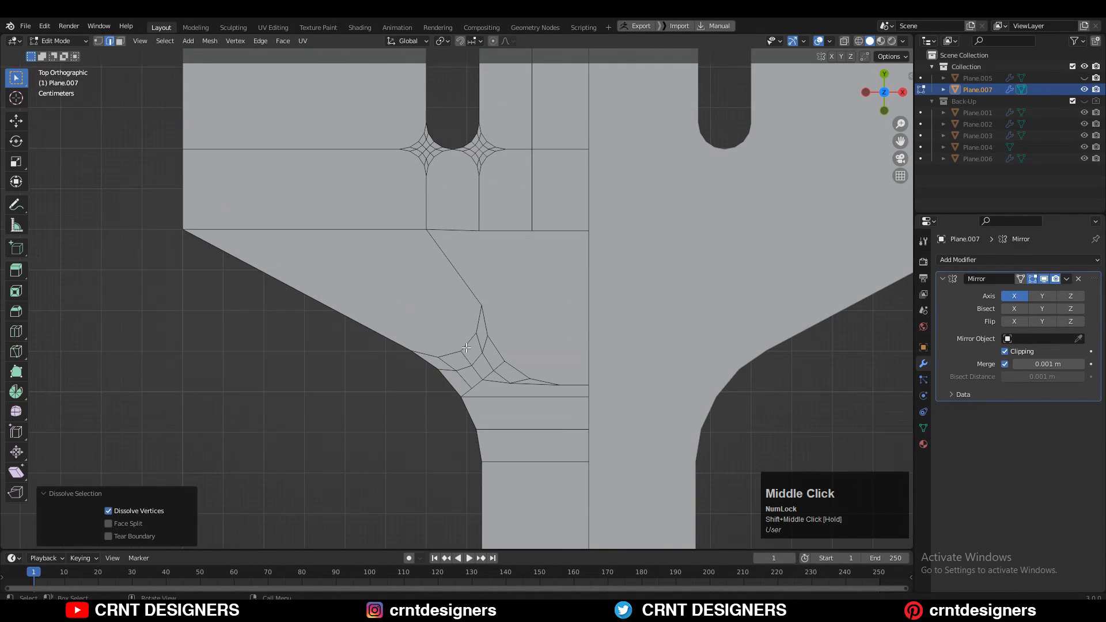
Step: Knife horizontal cuts from the neck fillet's two upper vertices to the center line
{"action": "key", "text": "1"}
{"action": "left_click", "coordinate": [478, 231], "text": "shift"}
{"action": "scroll", "coordinate": [477, 233], "scroll_direction": "up", "scroll_amount": 1}
{"action": "middle_click_drag", "start_coordinate": [476, 233], "coordinate": [465, 206], "text": "shift"}
{"action": "left_click", "coordinate": [380, 344]}
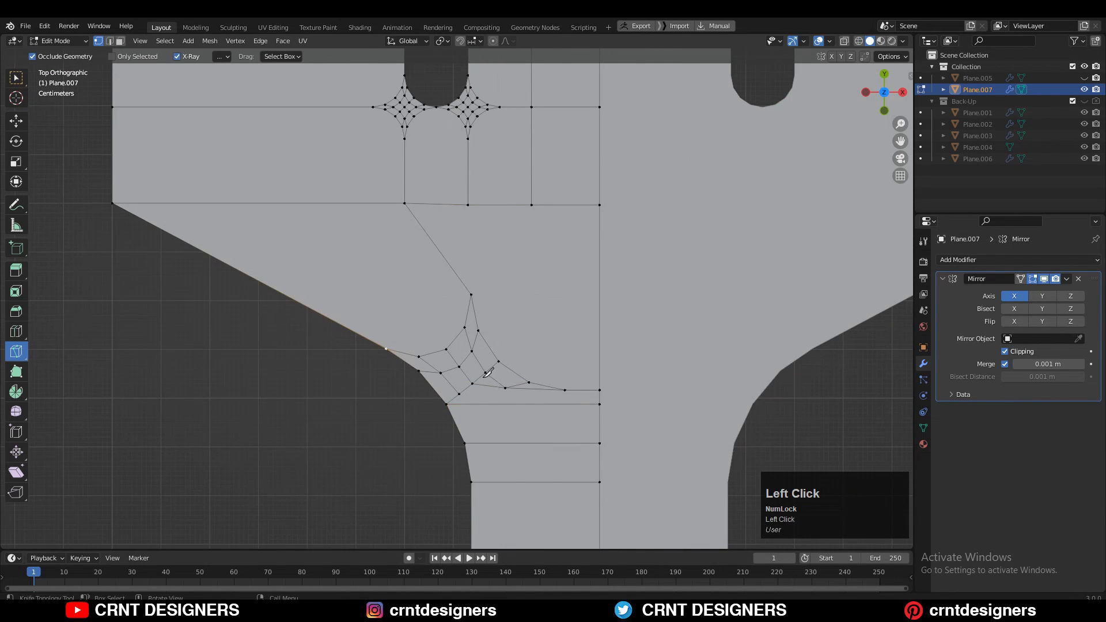
{"action": "left_click", "coordinate": [600, 348]}
{"action": "key", "text": "space"}
{"action": "left_click", "coordinate": [16, 78]}
Step: Dissolve the leftover bevel-grid edges between the horizontal cuts at the neck fillet
{"action": "middle_click_drag", "start_coordinate": [507, 360], "coordinate": [501, 331], "text": "shift"}
{"action": "key", "text": "2"}
{"action": "left_click_drag", "start_coordinate": [398, 329], "coordinate": [499, 333]}
{"action": "key", "text": "ctrl+x"}
{"action": "left_click_drag", "start_coordinate": [431, 354], "coordinate": [516, 357]}
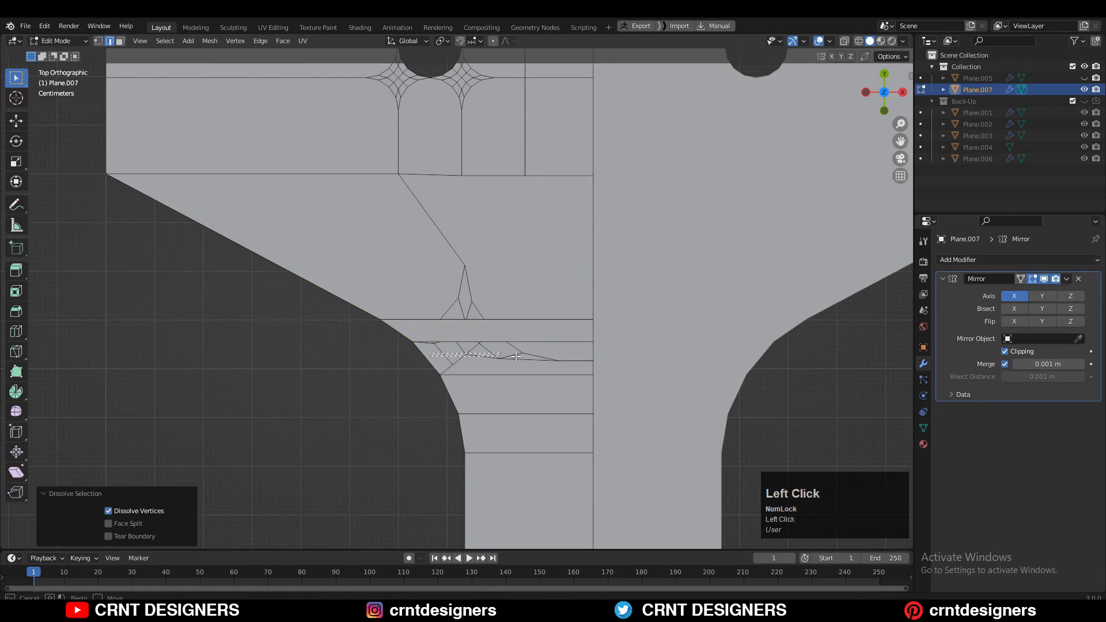
{"action": "key", "text": "ctrl+x"}
Step: Knife straight cuts from the slot's rounded end out to the plate's side and center line and down to the horizontal edge below
{"action": "scroll", "coordinate": [432, 344], "scroll_direction": "down", "scroll_amount": 5}
{"action": "scroll", "coordinate": [490, 319], "scroll_direction": "up", "scroll_amount": 8}
{"action": "middle_click_drag", "start_coordinate": [447, 214], "coordinate": [473, 255], "text": "shift"}
{"action": "scroll", "coordinate": [528, 318], "scroll_direction": "down", "scroll_amount": 3}
{"action": "left_click", "coordinate": [16, 351]}
{"action": "key", "text": "1"}
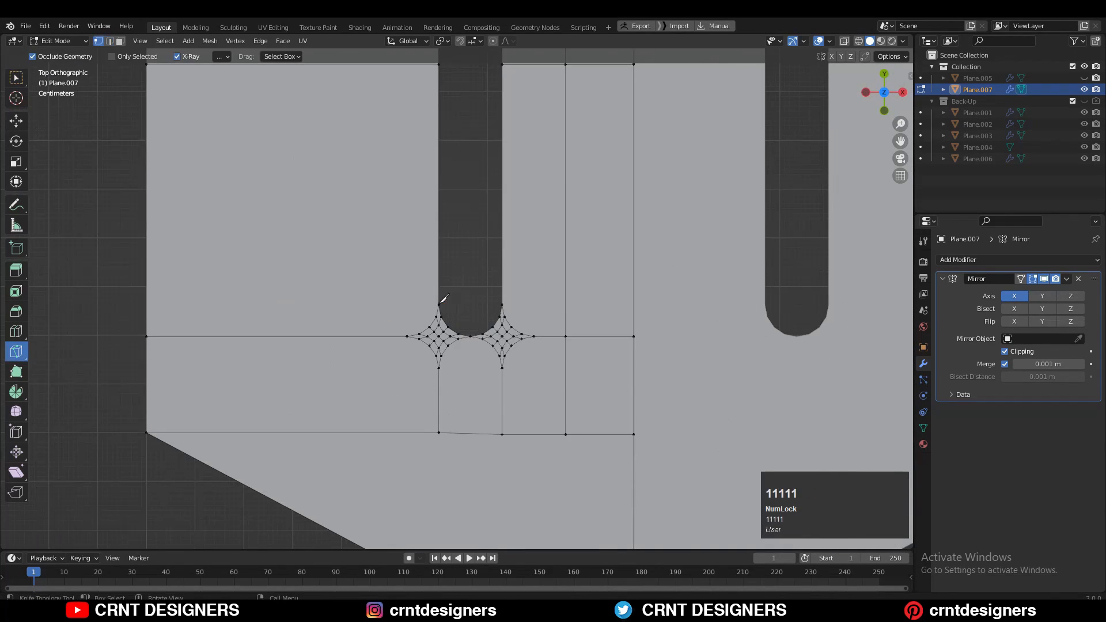
{"action": "key", "text": "space"}
{"action": "scroll", "coordinate": [473, 331], "scroll_direction": "down", "scroll_amount": 1}
{"action": "left_click", "coordinate": [470, 255]}
{"action": "key", "text": "space"}
{"action": "scroll", "coordinate": [487, 248], "scroll_direction": "up", "scroll_amount": 3}
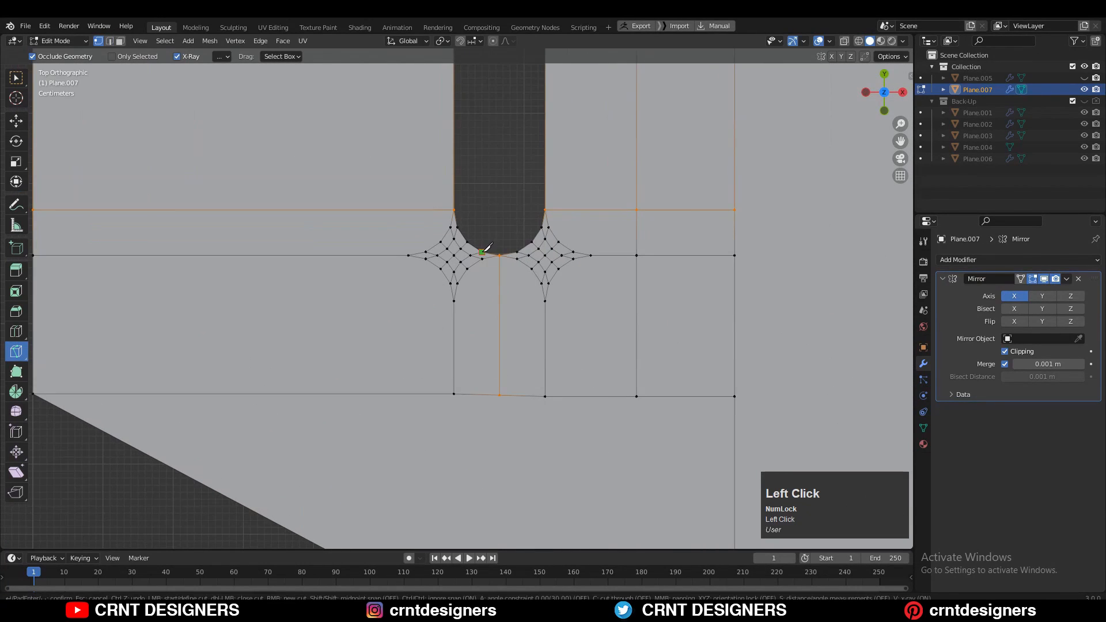
{"action": "left_click", "coordinate": [457, 227]}
{"action": "scroll", "coordinate": [459, 242], "scroll_direction": "down", "scroll_amount": 4}
{"action": "key", "text": "space"}
Step: Dissolve the leftover bevel-grid edges on the outer side of the slot's rounded end
{"action": "scroll", "coordinate": [277, 273], "scroll_direction": "up", "scroll_amount": 4}
{"action": "middle_click_drag", "start_coordinate": [711, 264], "coordinate": [620, 257], "text": "shift"}
{"action": "left_click", "coordinate": [16, 78]}
{"action": "key", "text": "2"}
{"action": "left_click_drag", "start_coordinate": [530, 276], "coordinate": [484, 325]}
{"action": "scroll", "coordinate": [484, 323], "scroll_direction": "up", "scroll_amount": 4}
{"action": "middle_click_drag", "start_coordinate": [669, 291], "coordinate": [486, 282], "text": "shift"}
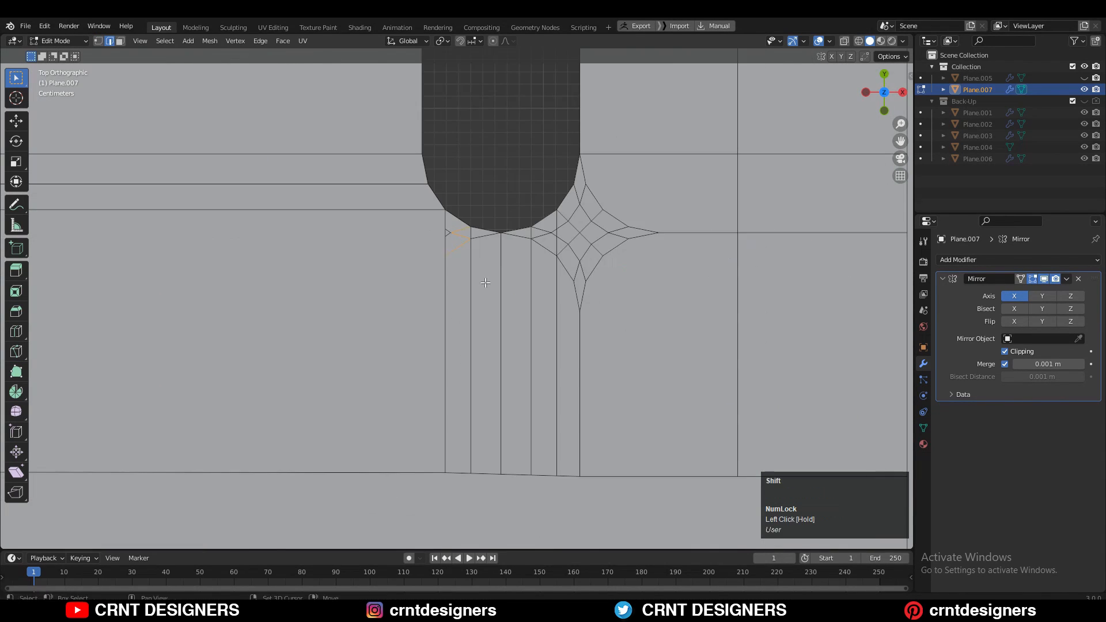
{"action": "key", "text": "ctrl+x"}
Step: Knife a horizontal cut from the lower inner vertex of the slot's rounded end to the center line
{"action": "middle_click_drag", "start_coordinate": [574, 236], "coordinate": [514, 299], "text": "shift"}
{"action": "left_click", "coordinate": [16, 352]}
{"action": "key", "text": "q"}
{"action": "key", "text": "1"}
{"action": "left_click", "coordinate": [498, 273]}
{"action": "left_click", "coordinate": [848, 273]}
{"action": "key", "text": "space"}
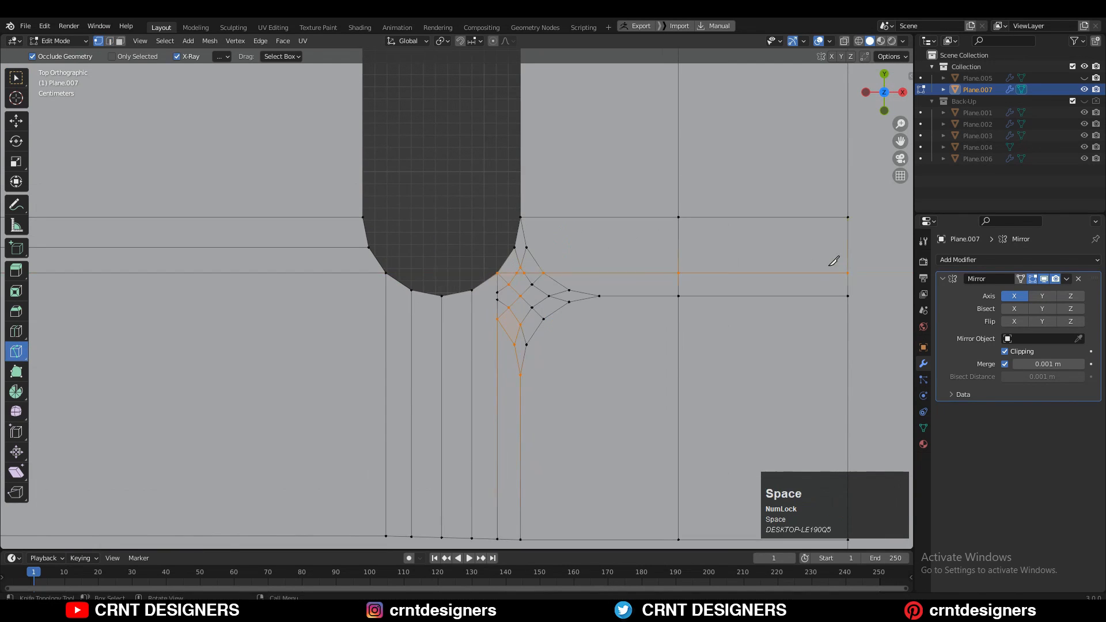
Step: Dissolve the bevel-grid edges below the new cut on the inner side of the slot's rounded end
{"action": "middle_click_drag", "start_coordinate": [680, 277], "coordinate": [652, 262], "text": "shift"}
{"action": "left_click", "coordinate": [16, 78]}
{"action": "left_click_drag", "start_coordinate": [478, 270], "coordinate": [517, 359]}
{"action": "key", "text": "ctrl+x"}
{"action": "key", "text": "ctrl+x"}
Step: Knife a horizontal cut from the next vertex up the slot's inner arc to the center line and dissolve the remaining grid edges
{"action": "left_click", "coordinate": [17, 352]}
{"action": "left_click", "coordinate": [487, 233]}
{"action": "key", "text": "x"}
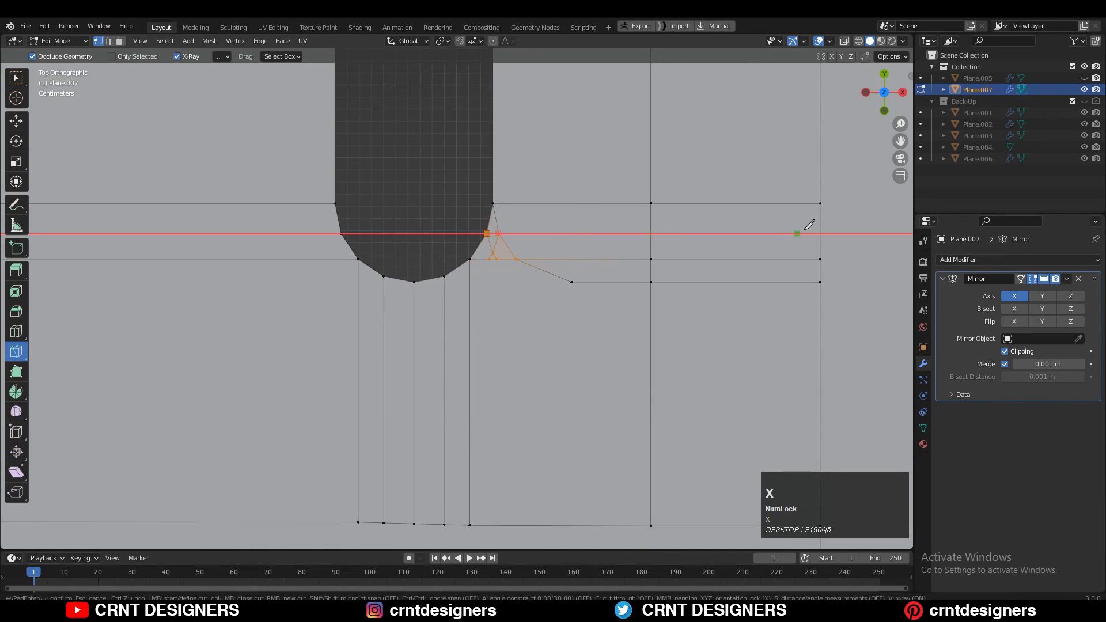
{"action": "left_click", "coordinate": [797, 233]}
{"action": "key", "text": "space"}
{"action": "key", "text": "2"}
{"action": "key", "text": "ctrl+x"}
{"action": "key", "text": "ctrl+x"}
Step: Knife horizontal cuts from the rounded junction vertices below the circle to the center line
{"action": "scroll", "coordinate": [518, 306], "scroll_direction": "down", "scroll_amount": 14}
{"action": "scroll", "coordinate": [531, 240], "scroll_direction": "up", "scroll_amount": 2}
{"action": "middle_click_drag", "start_coordinate": [517, 308], "coordinate": [514, 414], "text": "shift"}
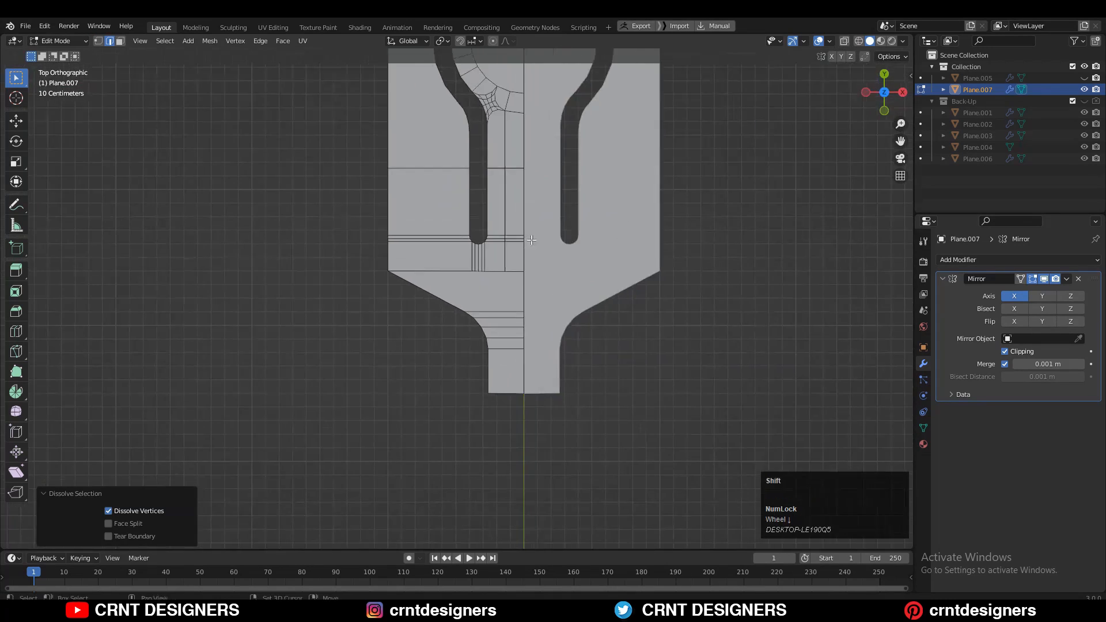
{"action": "scroll", "coordinate": [514, 346], "scroll_direction": "up", "scroll_amount": 7}
{"action": "key", "text": "1"}
{"action": "left_click", "coordinate": [15, 354]}
{"action": "left_click", "coordinate": [500, 373]}
{"action": "key", "text": "x"}
{"action": "scroll", "coordinate": [489, 288], "scroll_direction": "up", "scroll_amount": 3}
{"action": "middle_click_drag", "start_coordinate": [496, 268], "coordinate": [466, 268], "text": "shift"}
{"action": "left_click", "coordinate": [442, 264]}
{"action": "key", "text": "x"}
{"action": "left_click", "coordinate": [797, 264]}
Step: Dissolve the leftover bevel-grid edges at the center piece's lower junction
{"action": "key", "text": "space"}
{"action": "key", "text": "2"}
{"action": "left_click", "coordinate": [16, 78]}
{"action": "left_click_drag", "start_coordinate": [435, 226], "coordinate": [568, 251]}
{"action": "left_click", "coordinate": [438, 246]}
{"action": "key", "text": "ctrl+x"}
{"action": "key", "text": "ctrl+x"}
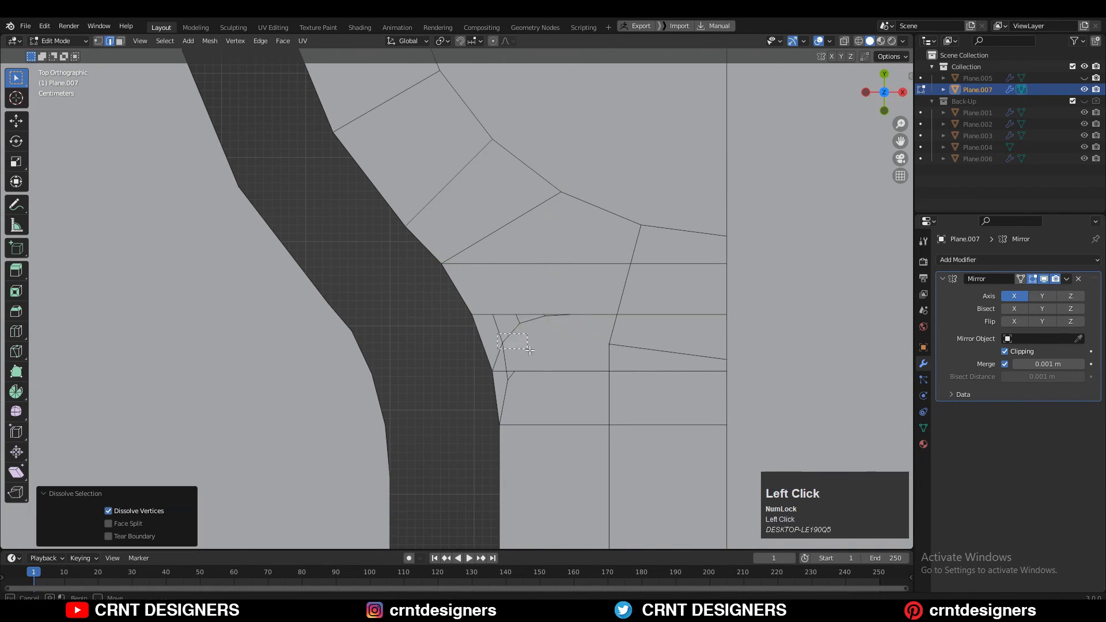
{"action": "key", "text": "ctrl+x"}
{"action": "scroll", "coordinate": [553, 340], "scroll_direction": "down", "scroll_amount": 5}
Step: Try to reroute the diagonal edge between the circle and the center piece's lower junction
{"action": "key", "text": "3"}
{"action": "left_click", "coordinate": [520, 207]}
{"action": "middle_click_drag", "start_coordinate": [520, 208], "coordinate": [541, 264], "text": "shift"}
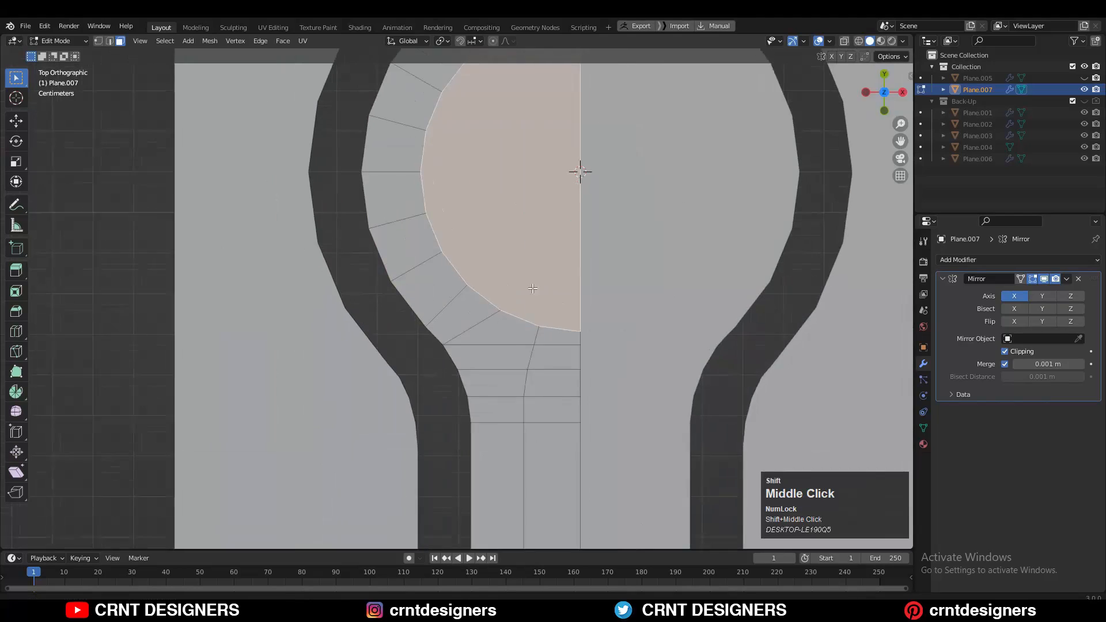
{"action": "key", "text": "2"}
{"action": "left_click", "coordinate": [485, 308]}
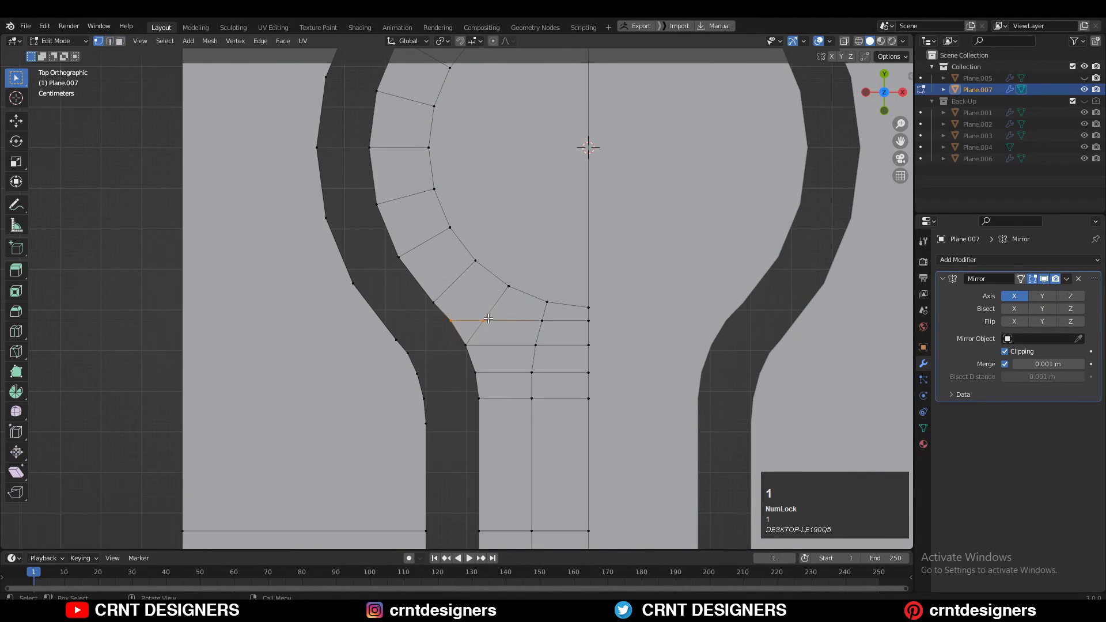
Step: Knife horizontal cuts from the rounded junction vertices above the circle to the center line
{"action": "scroll", "coordinate": [496, 308], "scroll_direction": "down", "scroll_amount": 4}
{"action": "middle_click_drag", "start_coordinate": [496, 309], "coordinate": [476, 455], "text": "shift"}
{"action": "scroll", "coordinate": [476, 456], "scroll_direction": "up", "scroll_amount": 4}
{"action": "middle_click_drag", "start_coordinate": [473, 323], "coordinate": [476, 400], "text": "shift"}
{"action": "scroll", "coordinate": [475, 400], "scroll_direction": "up", "scroll_amount": 3}
{"action": "left_click", "coordinate": [16, 351]}
{"action": "left_click", "coordinate": [428, 295]}
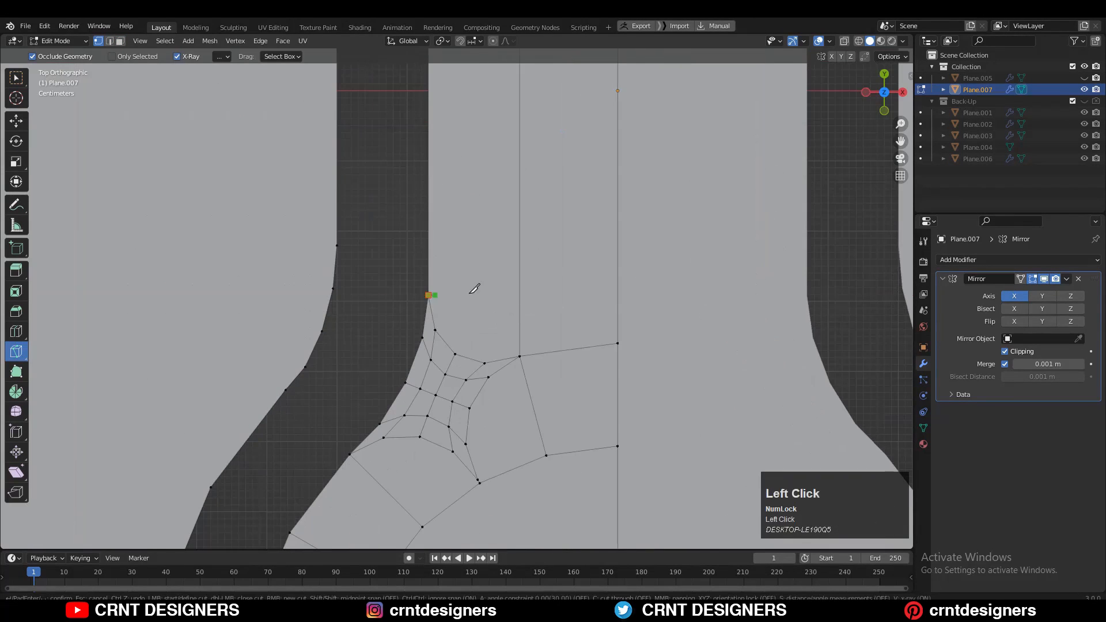
{"action": "left_click", "coordinate": [618, 365]}
{"action": "key", "text": "Return"}
{"action": "middle_click_drag", "start_coordinate": [618, 365], "coordinate": [650, 247], "text": "shift"}
{"action": "left_click", "coordinate": [411, 305]}
{"action": "left_click", "coordinate": [511, 363]}
{"action": "key", "text": "Return"}
Step: Dissolve the leftover bevel-grid edges at the center piece's upper junction
{"action": "mouse_move", "coordinate": [472, 296]}
{"action": "middle_mouse_down", "text": "shift"}
{"action": "mouse_move", "coordinate": [466, 281]}
{"action": "mouse_move", "coordinate": [469, 312]}
{"action": "middle_mouse_up", "text": "shift"}
{"action": "key", "text": "ctrl+x"}
{"action": "left_click", "coordinate": [468, 316]}
{"action": "key", "text": "ctrl+x"}
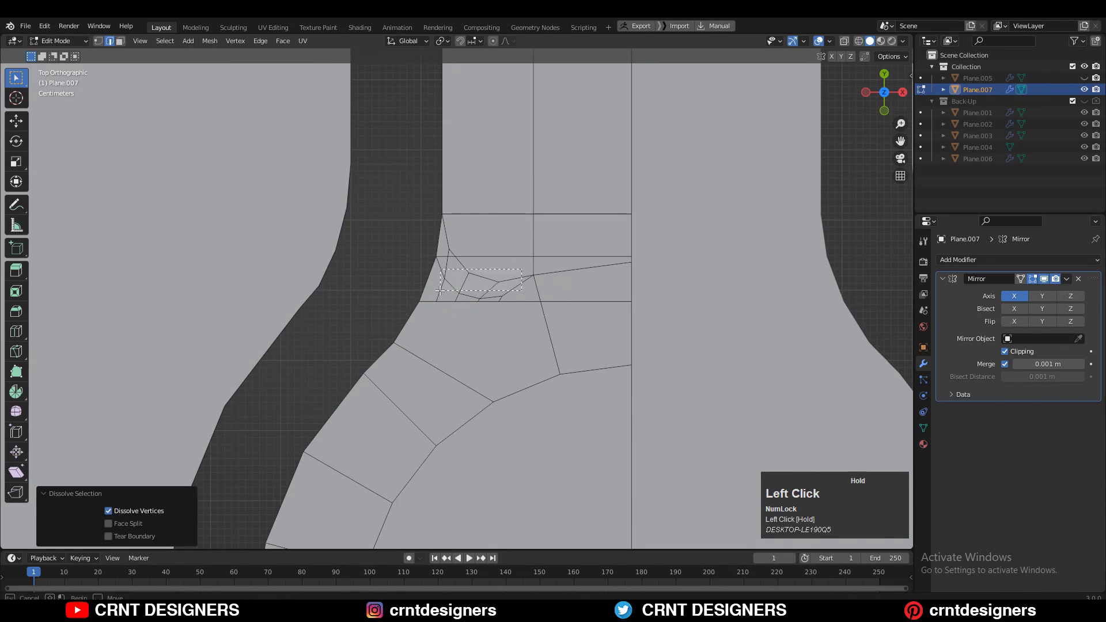
{"action": "left_click", "coordinate": [483, 278]}
{"action": "key", "text": "ctrl+x"}
{"action": "left_click", "coordinate": [448, 251]}
{"action": "key", "text": "ctrl+x"}
{"action": "scroll", "coordinate": [455, 288], "scroll_direction": "down", "scroll_amount": 4}
Step: Try a diagonal edge from the outline to the inner circle at the upper junction and check the resulting face loop
{"action": "key", "text": "3"}
{"action": "left_click", "coordinate": [447, 321], "text": "alt"}
{"action": "key", "text": "1"}
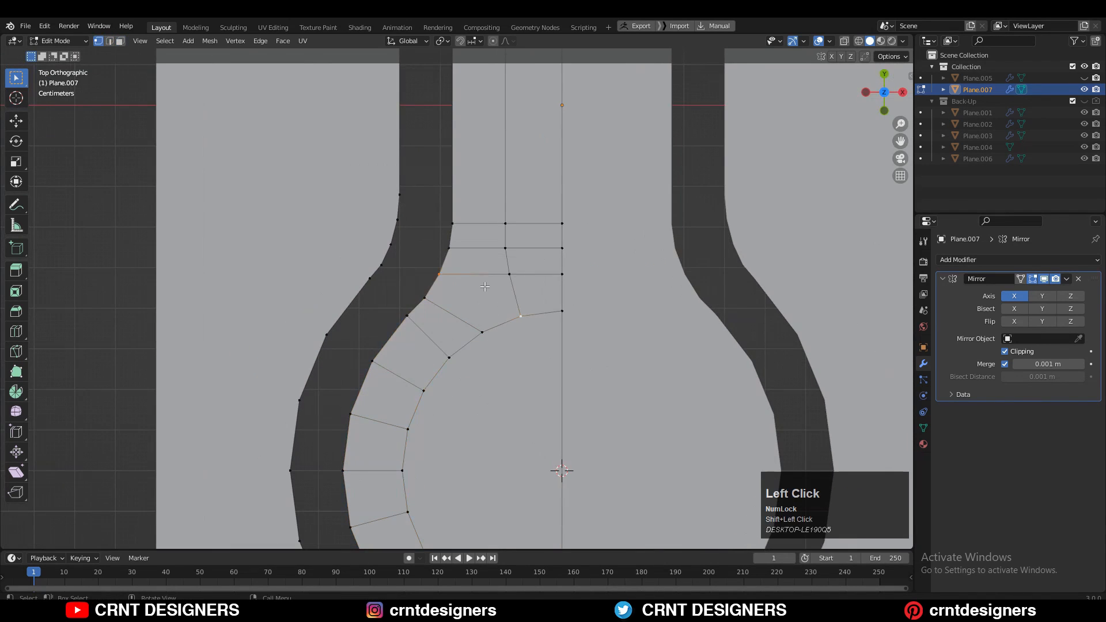
{"action": "scroll", "coordinate": [507, 300], "scroll_direction": "down", "scroll_amount": 5}
{"action": "scroll", "coordinate": [527, 277], "scroll_direction": "up", "scroll_amount": 3}
{"action": "key", "text": "ctrl+z"}
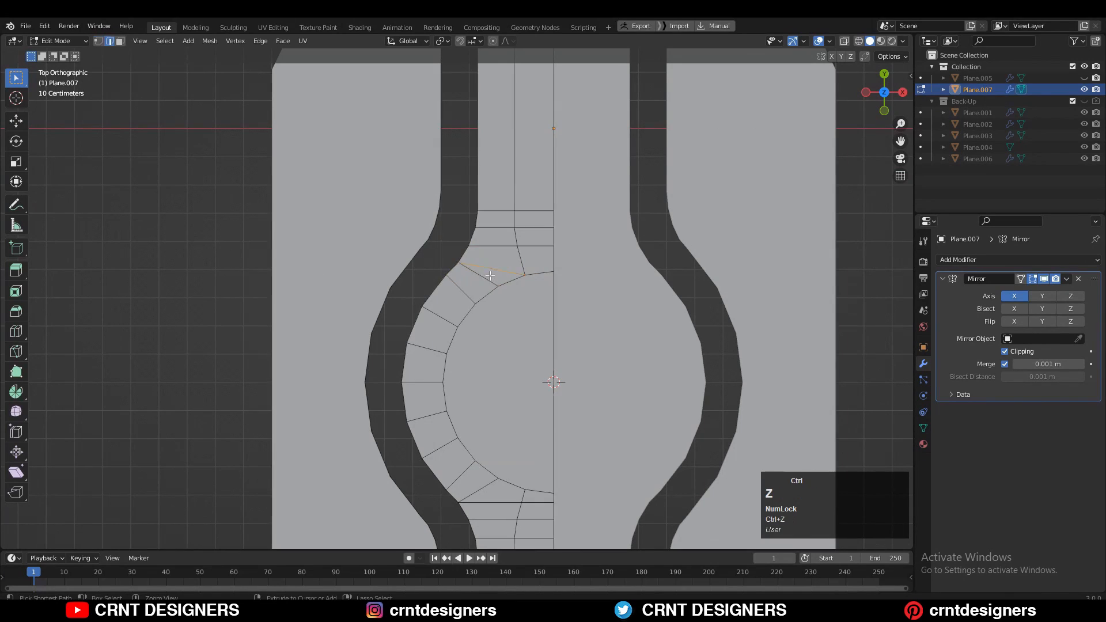
{"action": "key", "text": "3"}
{"action": "left_click", "coordinate": [496, 257], "text": "alt"}
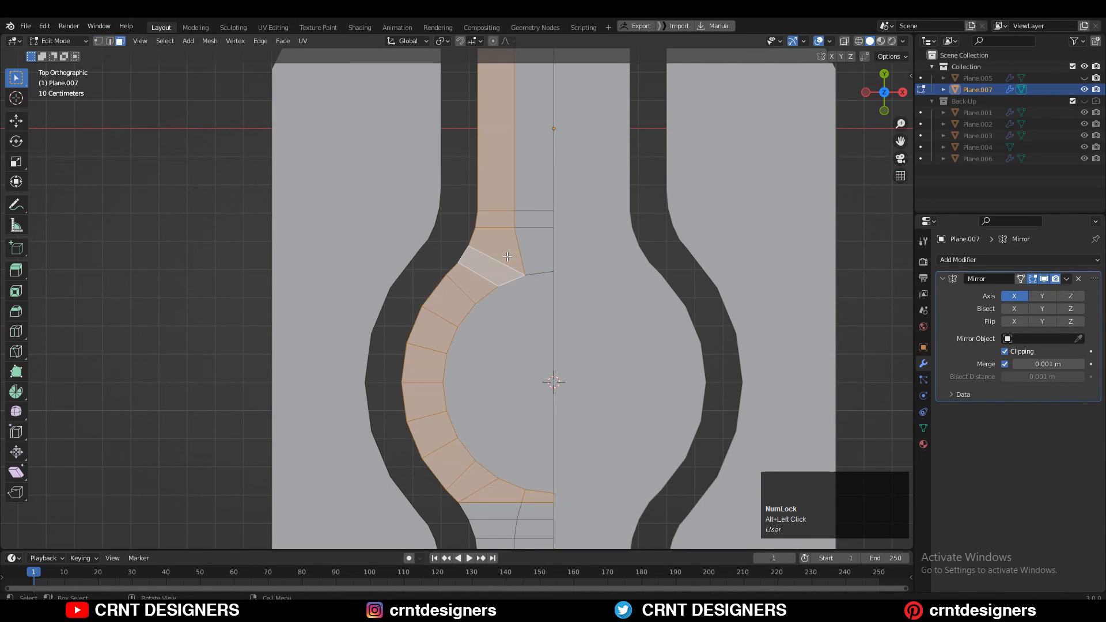
{"action": "key", "text": "alt+a"}
{"action": "middle_click_drag", "start_coordinate": [508, 256], "coordinate": [513, 223], "text": "shift"}
Step: Knife a horizontal cut from the outline vertex just above the circle to the center line and dissolve the diagonal edges there
{"action": "left_click", "coordinate": [16, 351]}
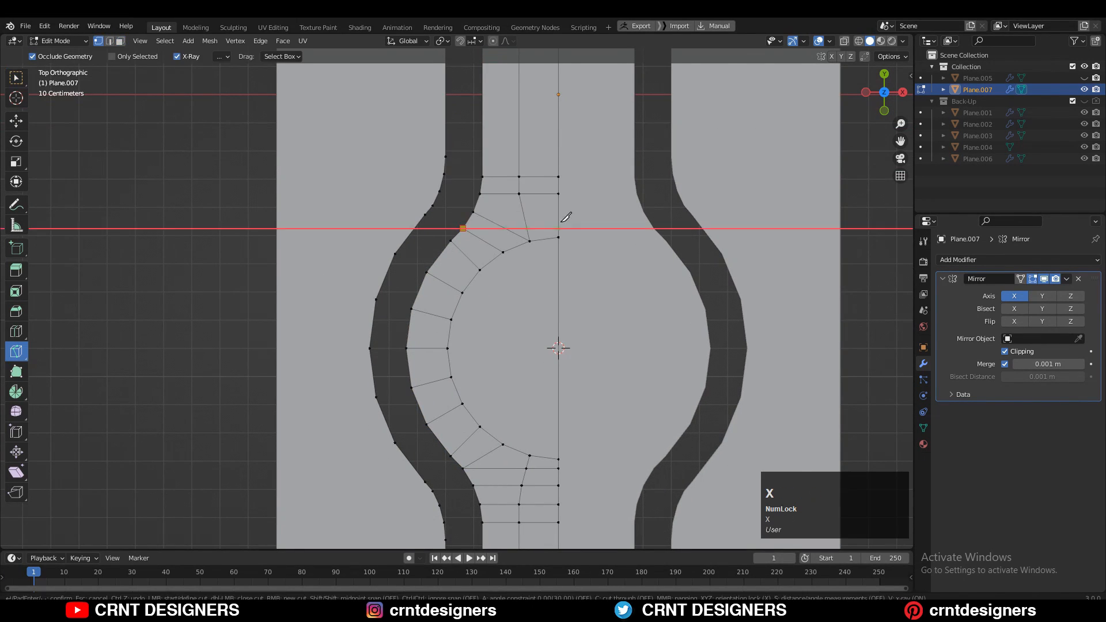
{"action": "key", "text": "w"}
{"action": "key", "text": "2"}
{"action": "left_click", "coordinate": [491, 221]}
{"action": "left_click", "coordinate": [518, 235], "text": "shift"}
Step: Put a duplicate of the joined plate in the Back-Up collection and save the file
{"action": "scroll", "coordinate": [503, 236], "scroll_direction": "down", "scroll_amount": 5}
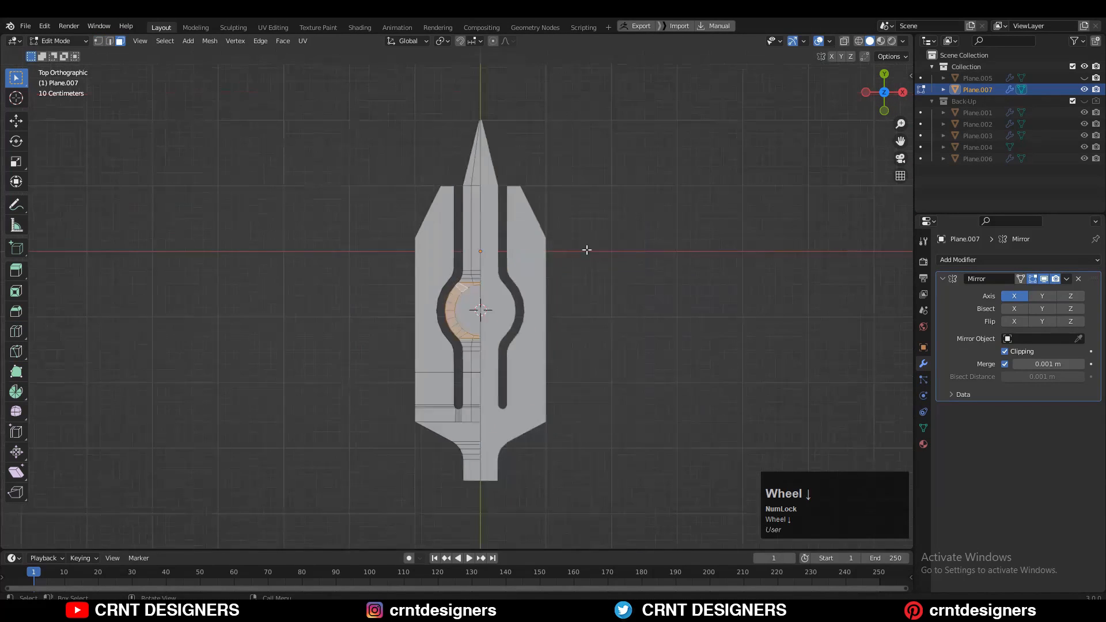
{"action": "scroll", "coordinate": [596, 309], "scroll_direction": "up", "scroll_amount": 1}
{"action": "middle_click_drag", "start_coordinate": [595, 309], "coordinate": [582, 271]}
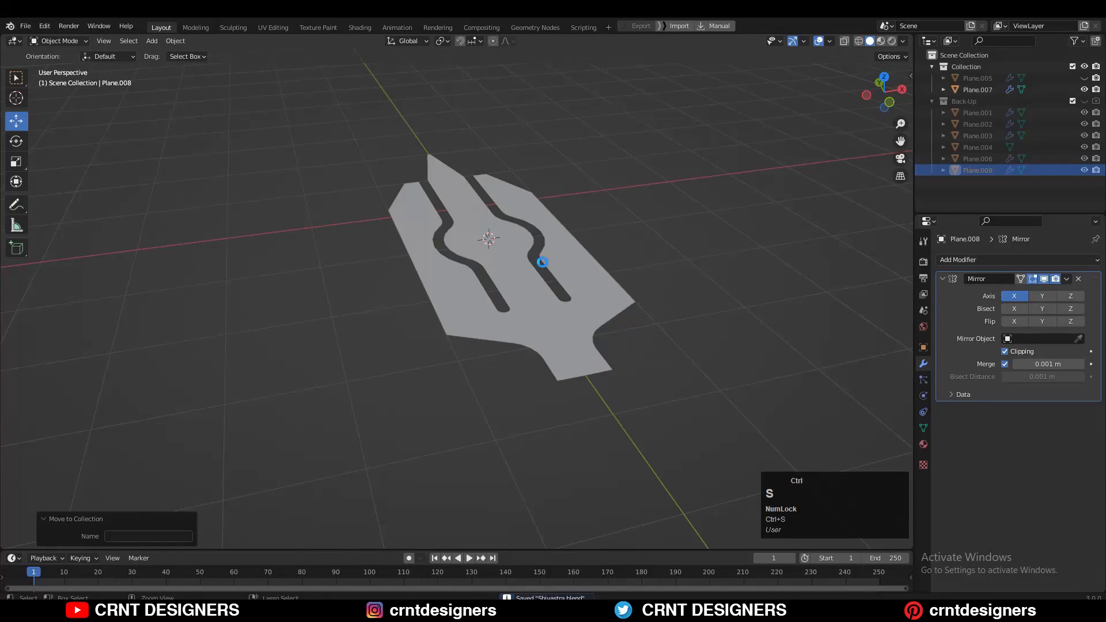
{"action": "left_click", "coordinate": [543, 262]}
{"action": "scroll", "coordinate": [549, 266], "scroll_direction": "up", "scroll_amount": 2}
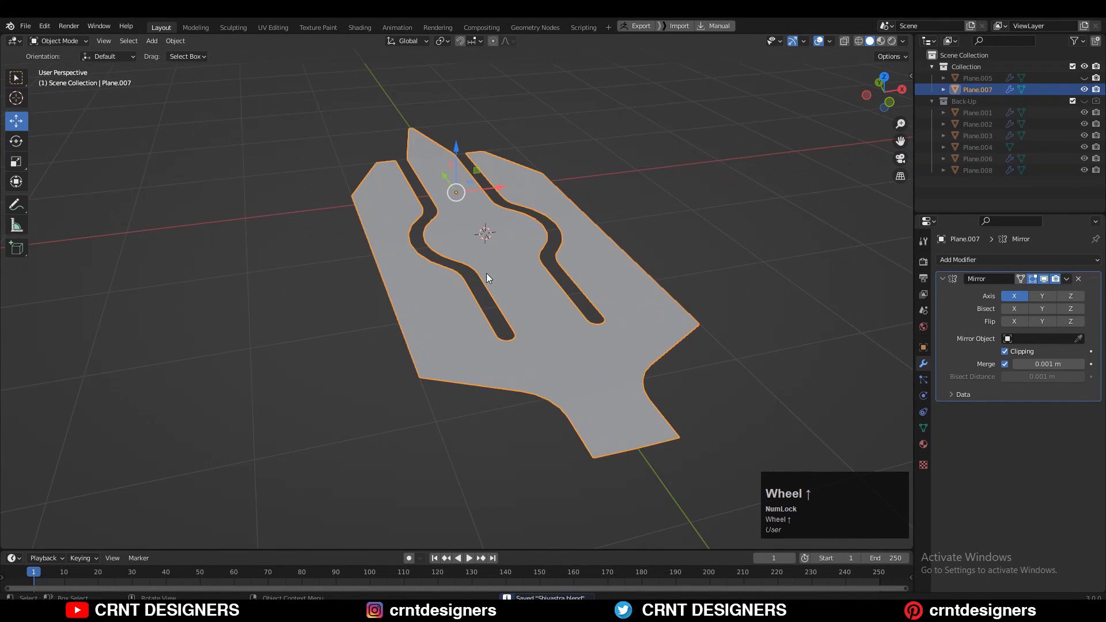
Step: Extrude all faces of the half plate upward to give it thickness
{"action": "key", "text": "Tab"}
{"action": "key", "text": "a"}
{"action": "middle_click_drag", "start_coordinate": [486, 273], "coordinate": [483, 250]}
{"action": "key", "text": "e"}
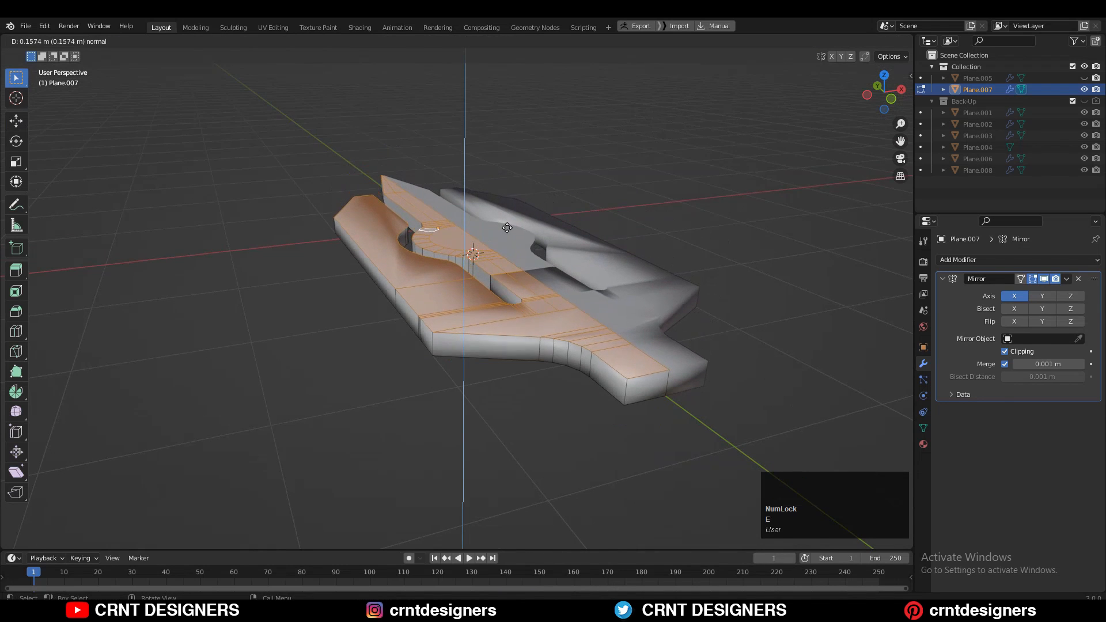
{"action": "left_click", "coordinate": [147, 558]}
Step: Select the vertical edges along the outer wing's outline and scale them in Z to thin the outer rim
{"action": "middle_click_drag", "start_coordinate": [473, 426], "coordinate": [363, 340]}
{"action": "left_click", "coordinate": [461, 365]}
{"action": "left_click", "coordinate": [579, 315], "text": "ctrl+shift"}
{"action": "middle_click_drag", "start_coordinate": [588, 322], "coordinate": [654, 340]}
{"action": "key", "text": "s"}
{"action": "key", "text": "z"}
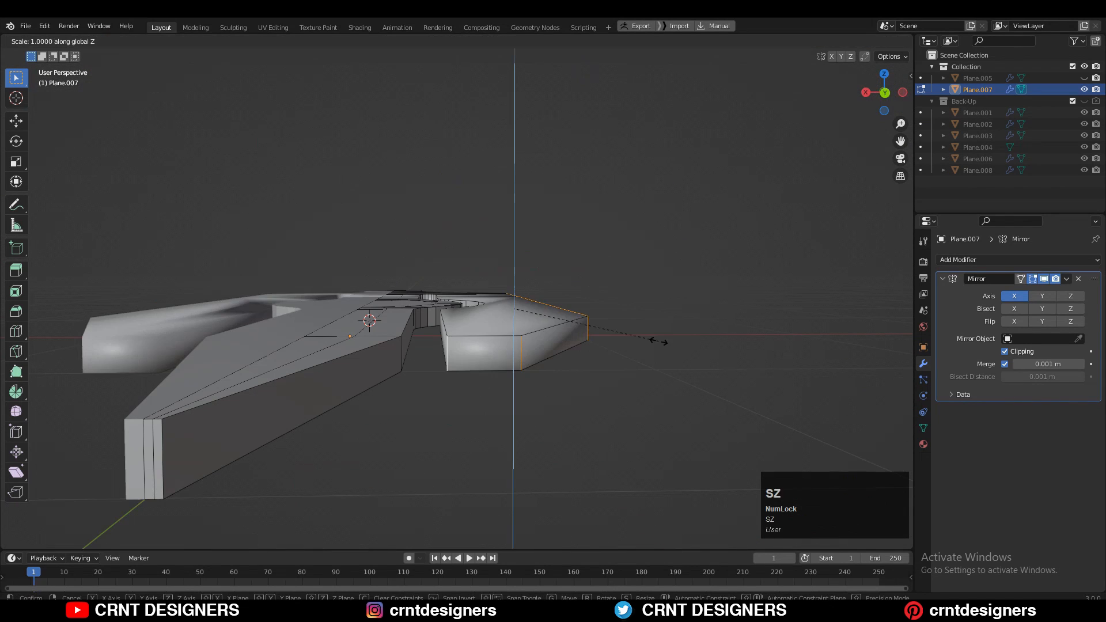
{"action": "left_click", "coordinate": [513, 336]}
Step: Scale the vertical edge at the center blade's tip to 0.2 in Z from the side view
{"action": "middle_click_drag", "start_coordinate": [587, 326], "coordinate": [353, 331]}
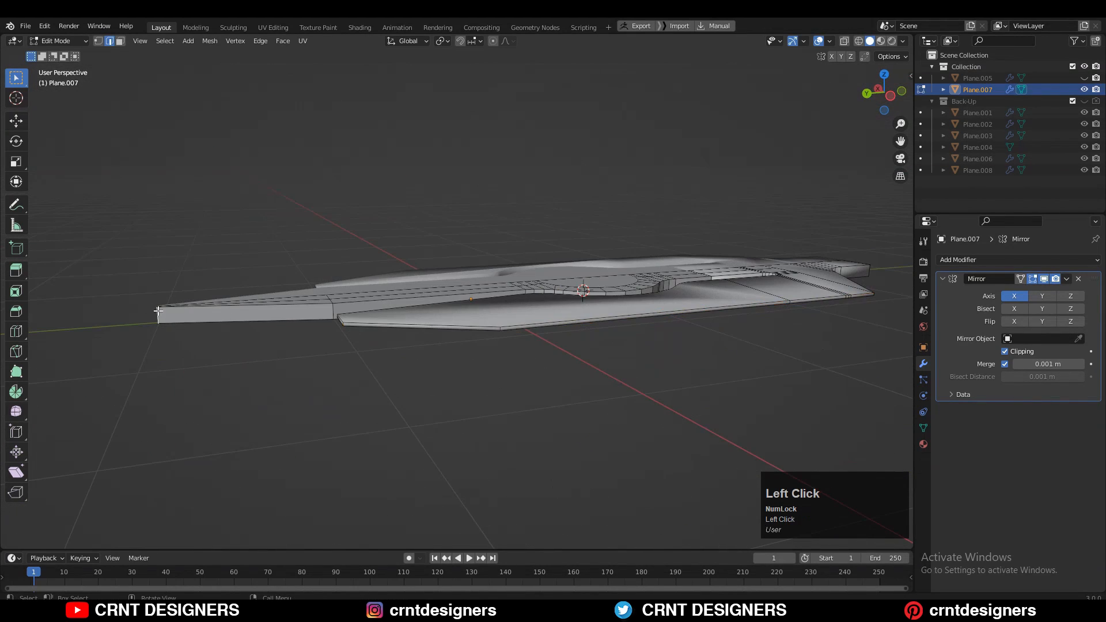
{"action": "left_click", "coordinate": [891, 95]}
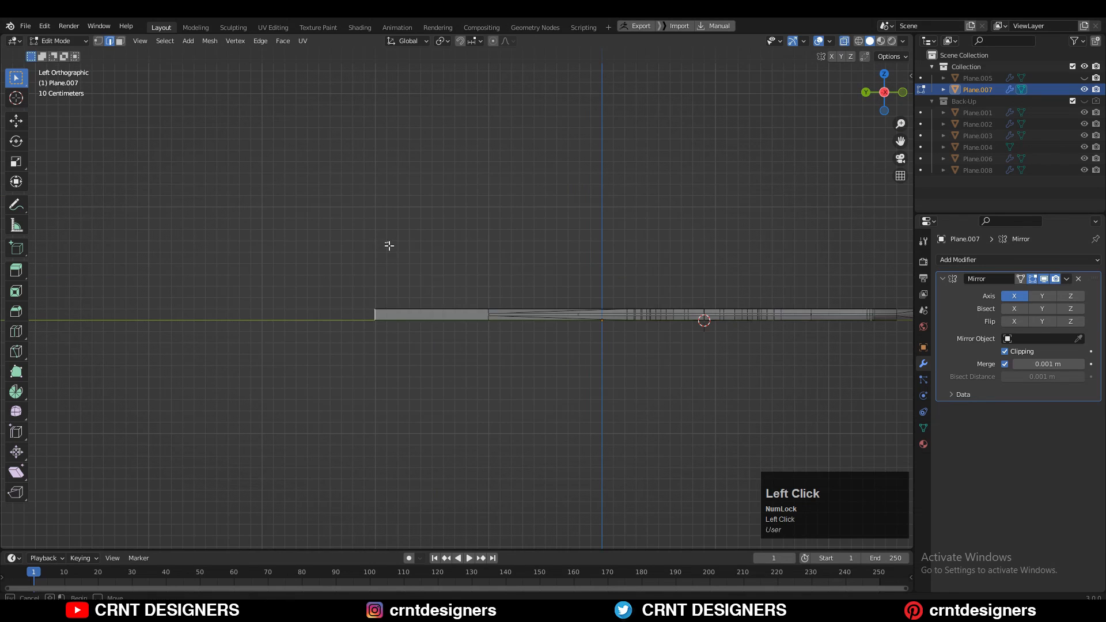
{"action": "scroll", "coordinate": [411, 270], "scroll_direction": "up", "scroll_amount": 5}
{"action": "scroll", "coordinate": [410, 270], "scroll_direction": "up", "scroll_amount": 1}
{"action": "key", "text": "s"}
{"action": "key", "text": "z"}
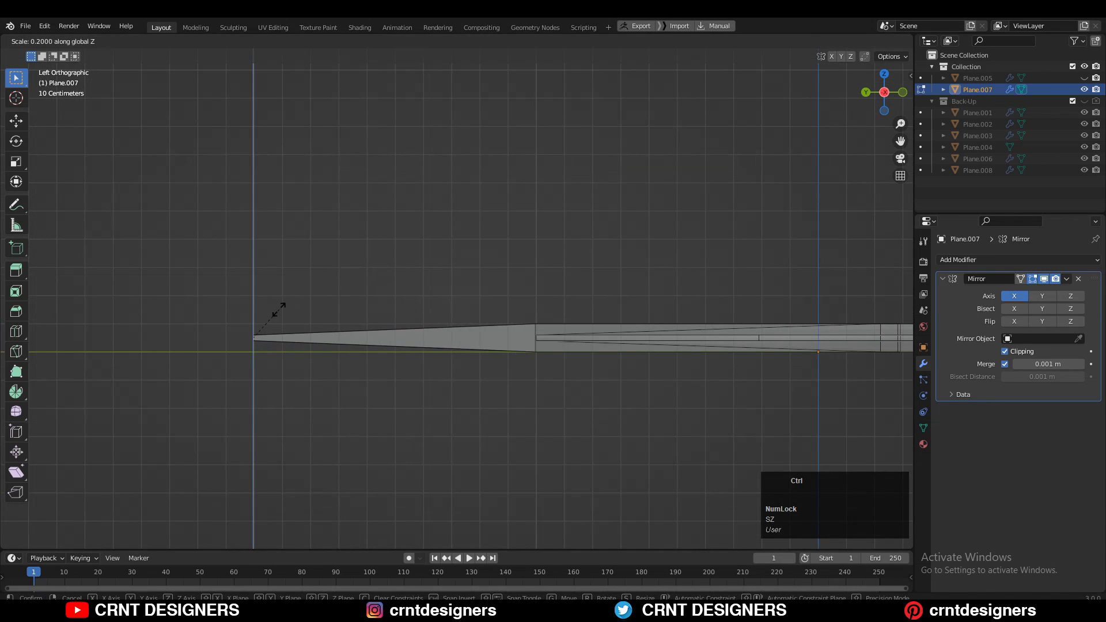
{"action": "left_click", "coordinate": [279, 310]}
Step: Scale the center blade's next vertical edge behind the tip
{"action": "middle_click_drag", "start_coordinate": [484, 312], "coordinate": [415, 279], "text": "shift"}
{"action": "left_click", "coordinate": [466, 306]}
{"action": "key", "text": "s"}
{"action": "left_click", "coordinate": [496, 262]}
Step: Scale the center-line edge at the handle's end by 2 in Z
{"action": "middle_click_drag", "start_coordinate": [496, 262], "coordinate": [501, 285]}
{"action": "scroll", "coordinate": [457, 297], "scroll_direction": "down", "scroll_amount": 4}
{"action": "left_click", "coordinate": [440, 283]}
{"action": "scroll", "coordinate": [457, 296], "scroll_direction": "up", "scroll_amount": 2}
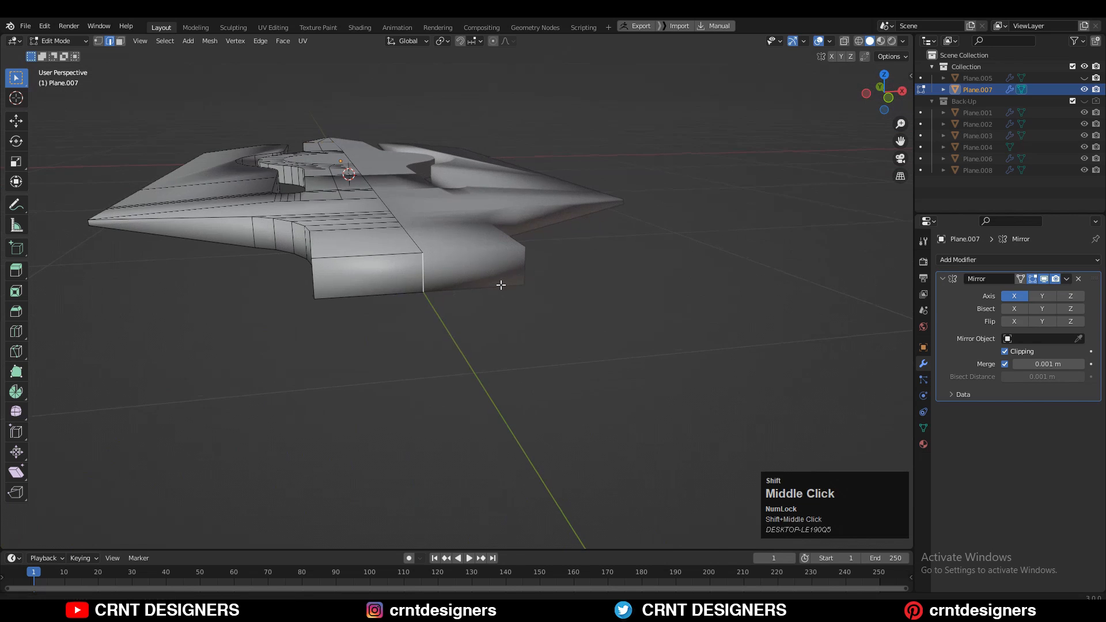
{"action": "left_click", "coordinate": [644, 315], "text": "ctrl"}
Step: Select the center-line vertices along the neck curve, above and below, and scale them in Z from the side view
{"action": "middle_click_drag", "start_coordinate": [659, 316], "coordinate": [761, 288]}
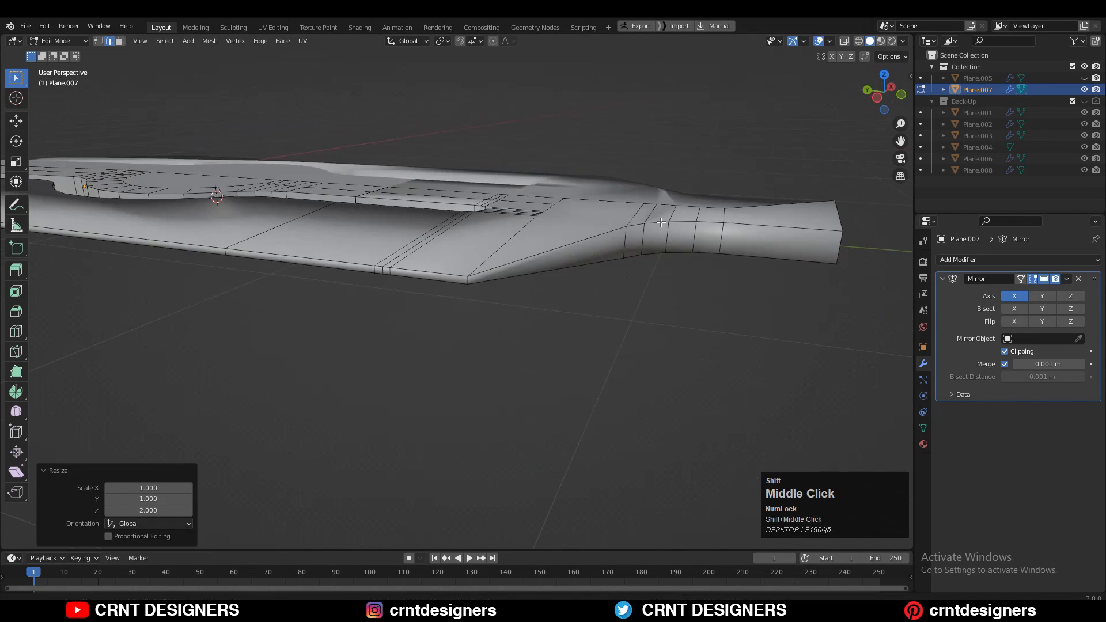
{"action": "left_click", "coordinate": [634, 227]}
{"action": "middle_click_drag", "start_coordinate": [761, 231], "coordinate": [564, 167], "text": "shift"}
{"action": "key", "text": "1"}
{"action": "left_click", "coordinate": [495, 345], "text": "ctrl"}
{"action": "left_click", "coordinate": [553, 169], "text": "shift"}
{"action": "left_click", "coordinate": [616, 165], "text": "ctrl"}
{"action": "left_click", "coordinate": [875, 92]}
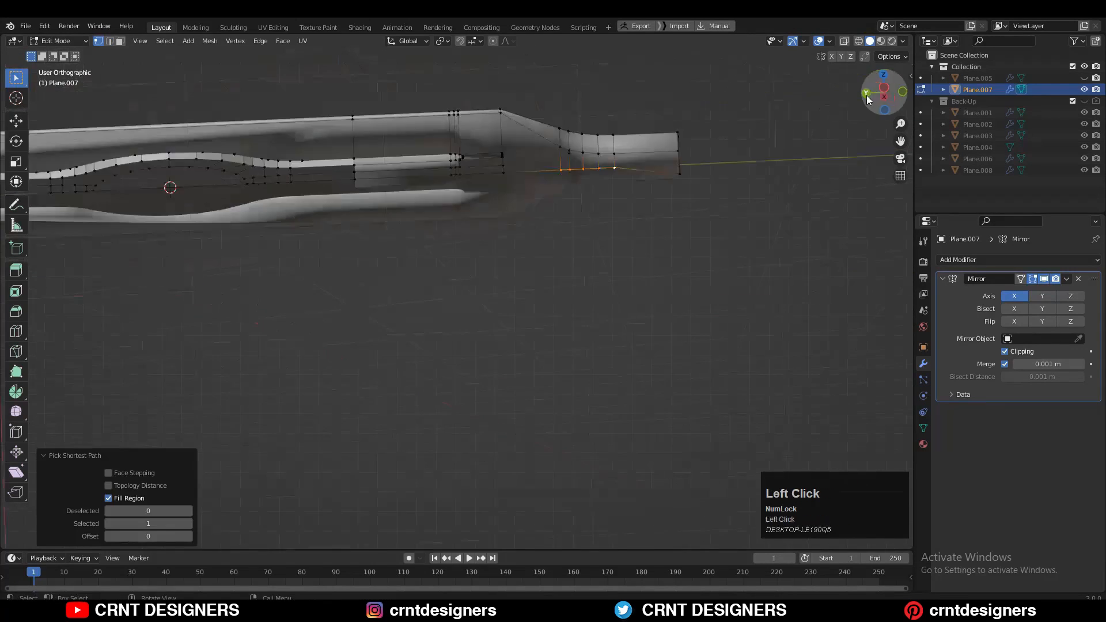
{"action": "key", "text": "s"}
{"action": "key", "text": "z"}
{"action": "left_click", "coordinate": [625, 141], "text": "ctrl"}
Step: Drop the vertex column nearest the blade from the selection and scale the remaining four columns by 1.1 in Z
{"action": "key", "text": "alt+z"}
{"action": "middle_click_drag", "start_coordinate": [300, 190], "coordinate": [293, 255], "text": "shift"}
{"action": "left_click_drag", "start_coordinate": [296, 255], "coordinate": [330, 357], "text": "ctrl"}
{"action": "key", "text": "s"}
{"action": "key", "text": "z"}
{"action": "left_click", "coordinate": [533, 193], "text": "ctrl"}
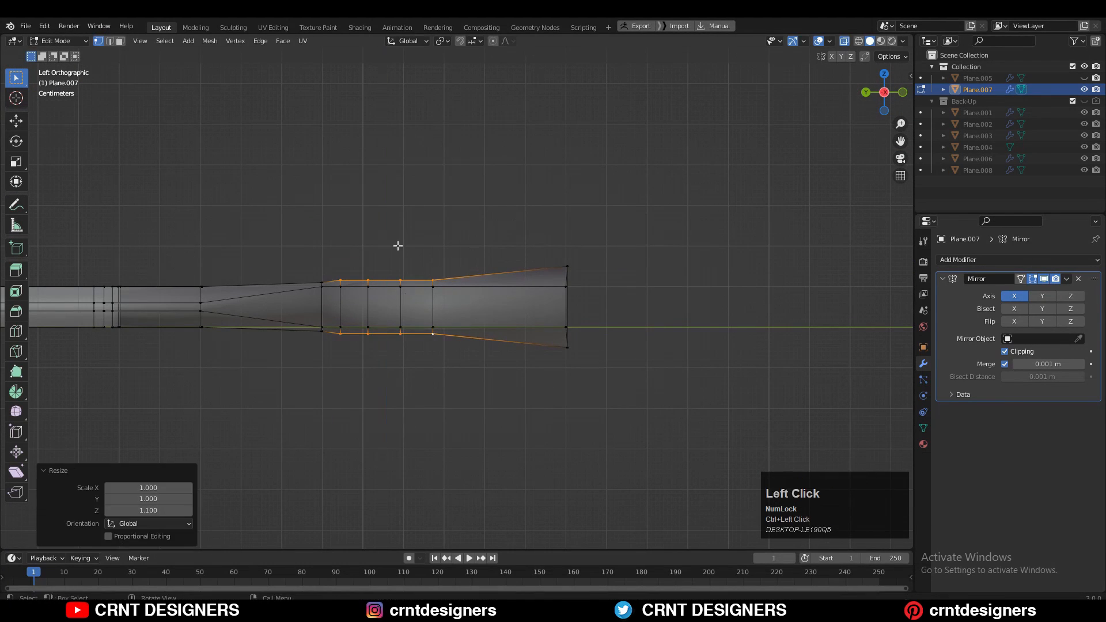
Step: Keep narrowing the selection toward the handle and scale the remaining columns in Z, the last by about 1.07, to build the taper
{"action": "left_click_drag", "start_coordinate": [314, 253], "coordinate": [355, 358], "text": "ctrl"}
{"action": "key", "text": "s"}
{"action": "key", "text": "z"}
{"action": "left_click", "coordinate": [576, 165], "text": "ctrl"}
{"action": "left_click_drag", "start_coordinate": [417, 257], "coordinate": [386, 358], "text": "ctrl"}
{"action": "key", "text": "s"}
{"action": "key", "text": "z"}
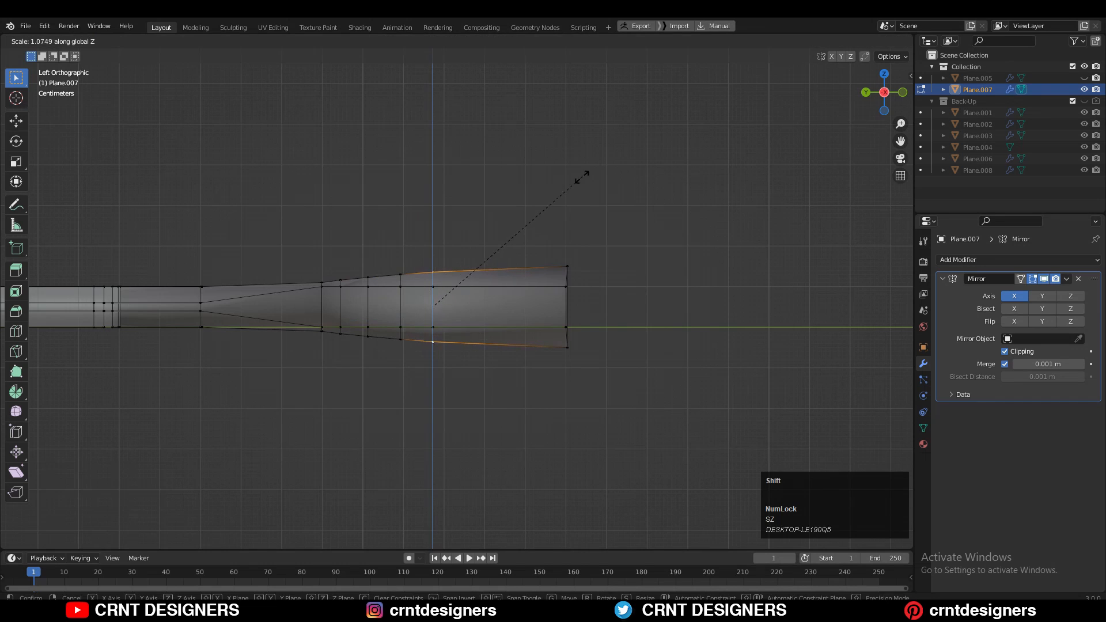
{"action": "left_click", "coordinate": [581, 177]}
Step: Scale individual upper and lower center-line vertex pairs on the neck in Z to even out the taper
{"action": "scroll", "coordinate": [253, 401], "scroll_direction": "up", "scroll_amount": 3}
{"action": "left_click_drag", "start_coordinate": [489, 167], "coordinate": [527, 195]}
{"action": "left_click_drag", "start_coordinate": [489, 282], "coordinate": [527, 314], "text": "shift"}
{"action": "key", "text": "s"}
{"action": "key", "text": "z"}
{"action": "left_click", "coordinate": [637, 122]}
{"action": "middle_click_drag", "start_coordinate": [638, 122], "coordinate": [564, 199], "text": "shift"}
{"action": "left_click_drag", "start_coordinate": [470, 233], "coordinate": [516, 273]}
{"action": "left_click_drag", "start_coordinate": [469, 354], "coordinate": [516, 398], "text": "shift"}
{"action": "key", "text": "s"}
{"action": "key", "text": "z"}
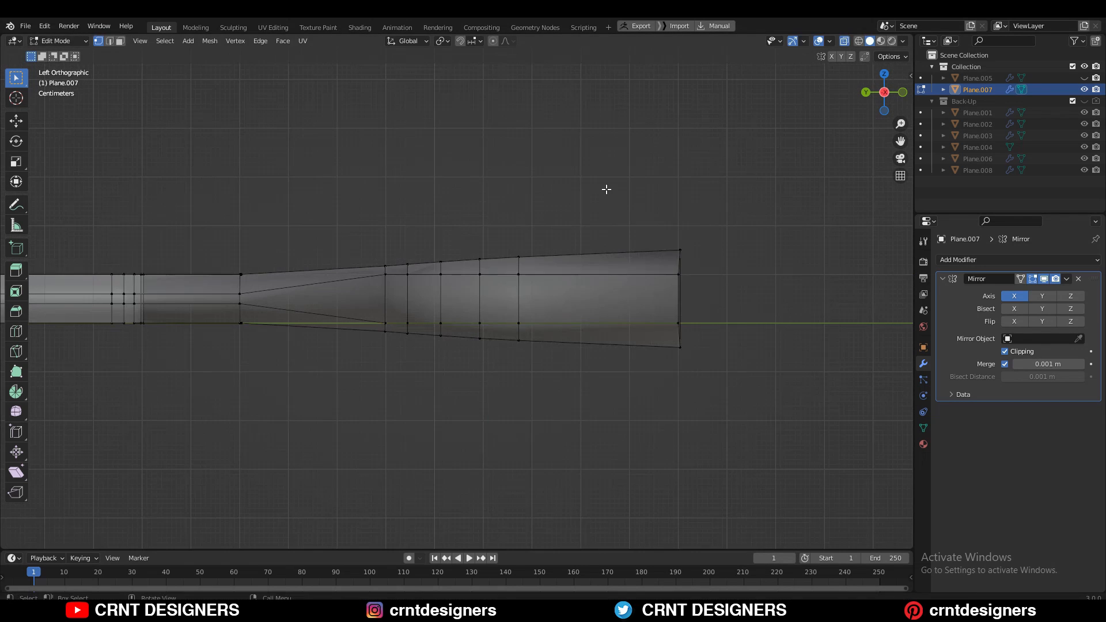
Step: Flatten the vertices at the handle's end by scaling them to 0 in Y
{"action": "left_click_drag", "start_coordinate": [570, 213], "coordinate": [648, 380]}
{"action": "key", "text": "s"}
{"action": "key", "text": "y"}
{"action": "key", "text": "0"}
{"action": "left_click", "coordinate": [734, 286]}
{"action": "left_click", "coordinate": [733, 286]}
Step: Scale the outer corner vertices of the handle's end by 1.5 in Z
{"action": "middle_click_drag", "start_coordinate": [734, 286], "coordinate": [461, 219]}
{"action": "key", "text": "alt+z"}
{"action": "left_click", "coordinate": [620, 299]}
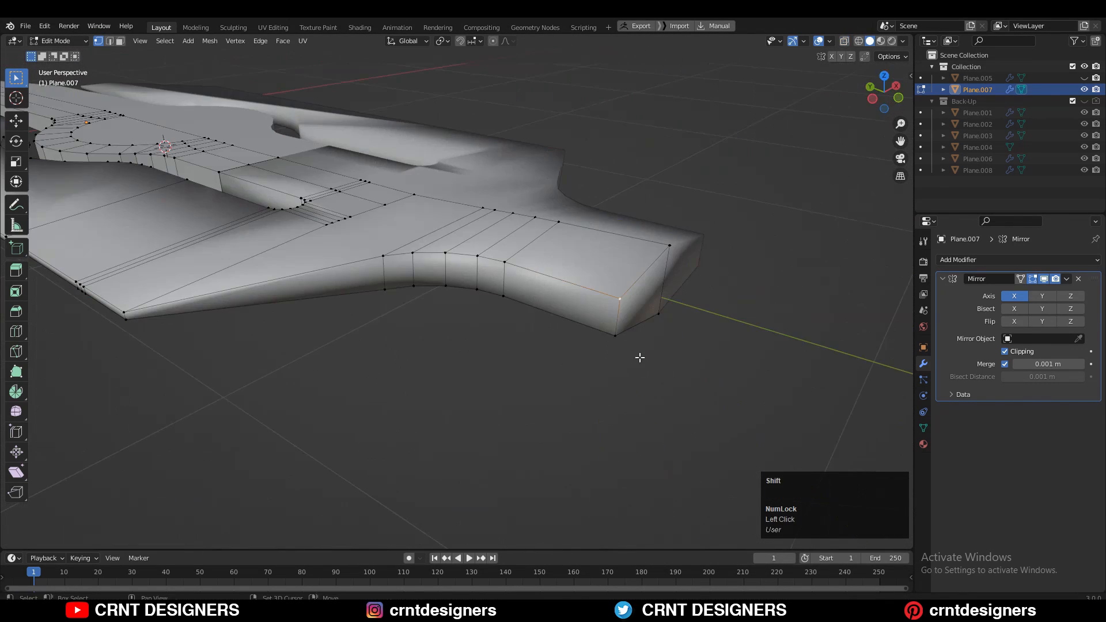
{"action": "left_click", "coordinate": [873, 98]}
{"action": "key", "text": "s"}
{"action": "key", "text": "z"}
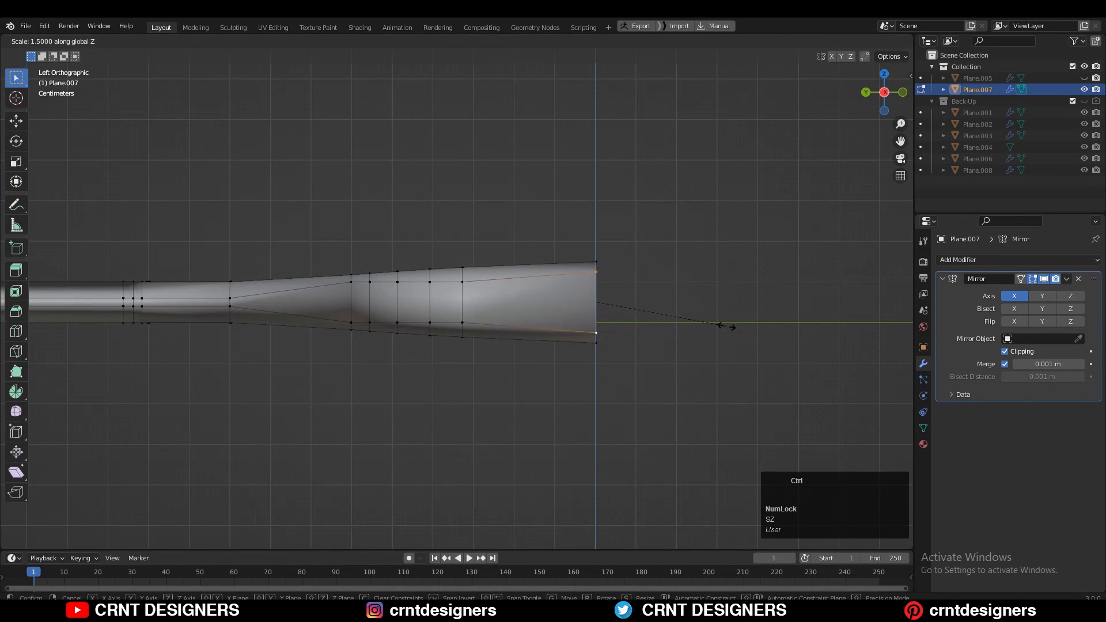
{"action": "left_click", "coordinate": [726, 324]}
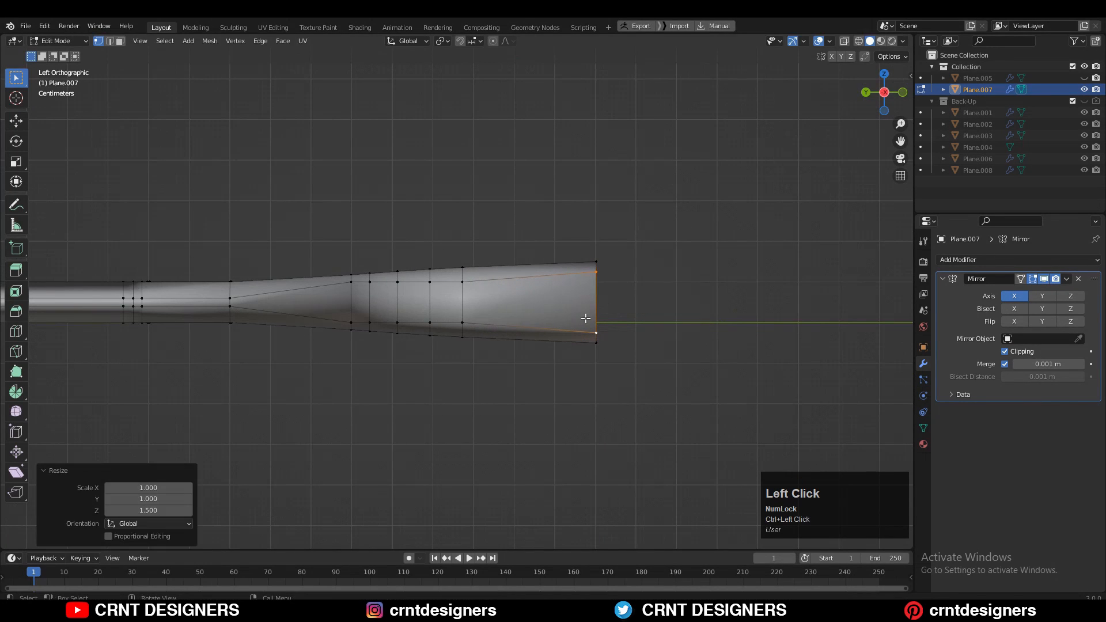
Step: Scale the outer side vertex pair where the handle meets the neck by 1.3 in Z
{"action": "left_click", "coordinate": [488, 290]}
{"action": "key", "text": "s"}
{"action": "key", "text": "z"}
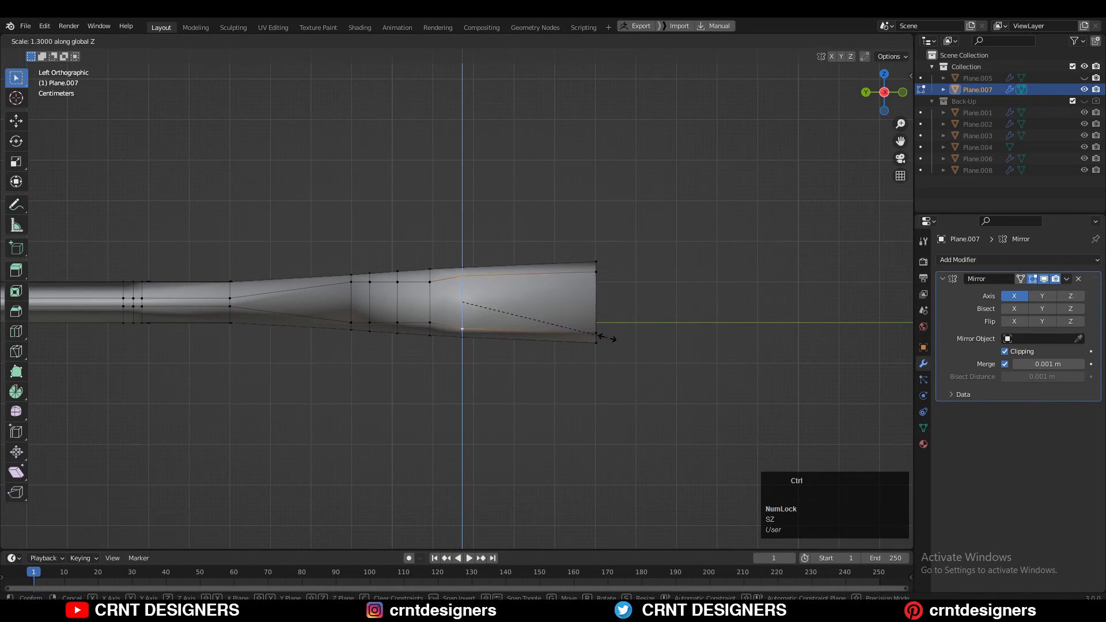
{"action": "left_click", "coordinate": [604, 337]}
Step: Scale the remaining outer side vertex pairs along the neck curve in Z to follow the handle's flare
{"action": "key", "text": "s"}
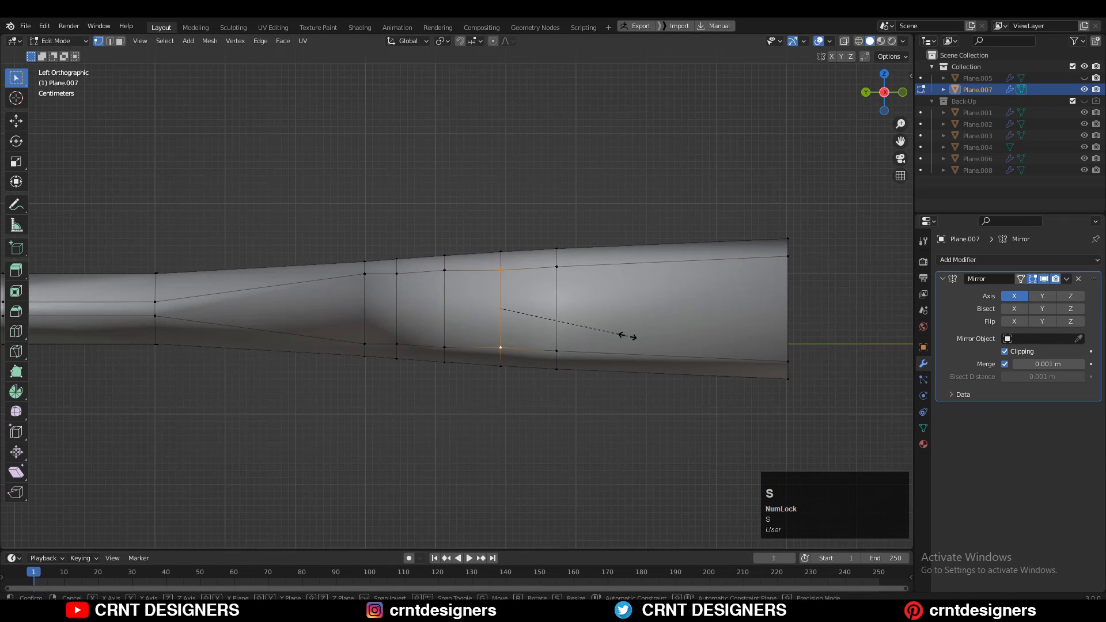
{"action": "key", "text": "z"}
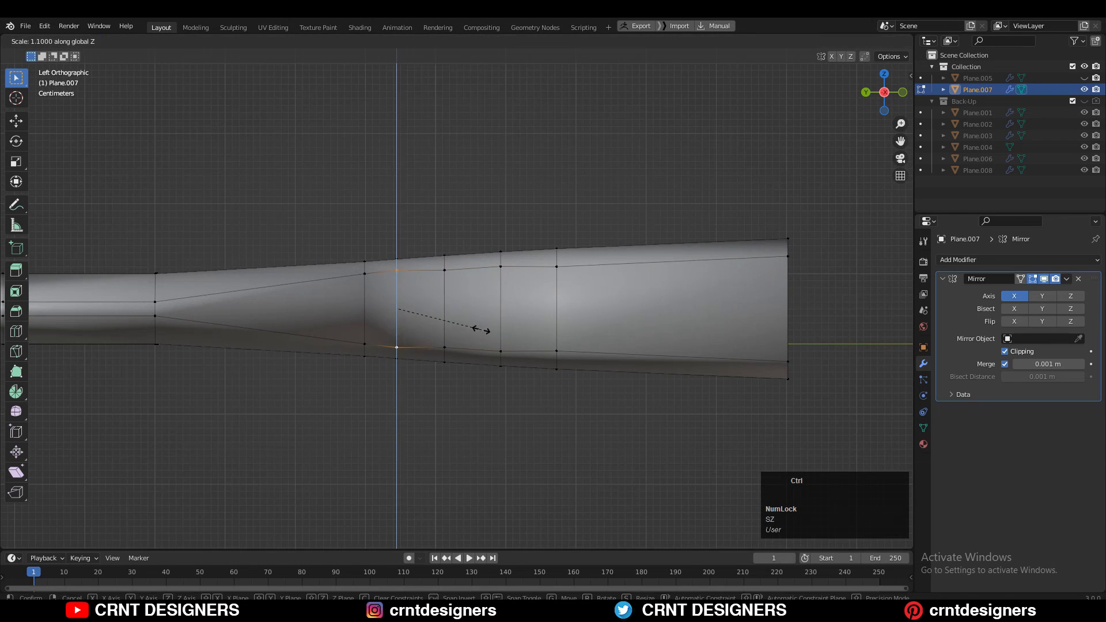
{"action": "key", "text": "z"}
{"action": "left_click", "coordinate": [587, 342]}
{"action": "key", "text": "s"}
{"action": "key", "text": "z"}
{"action": "left_click", "coordinate": [590, 341]}
Step: Scale the outer corner vertices of the handle's end again in Z by about 1.11
{"action": "key", "text": "s"}
{"action": "key", "text": "z"}
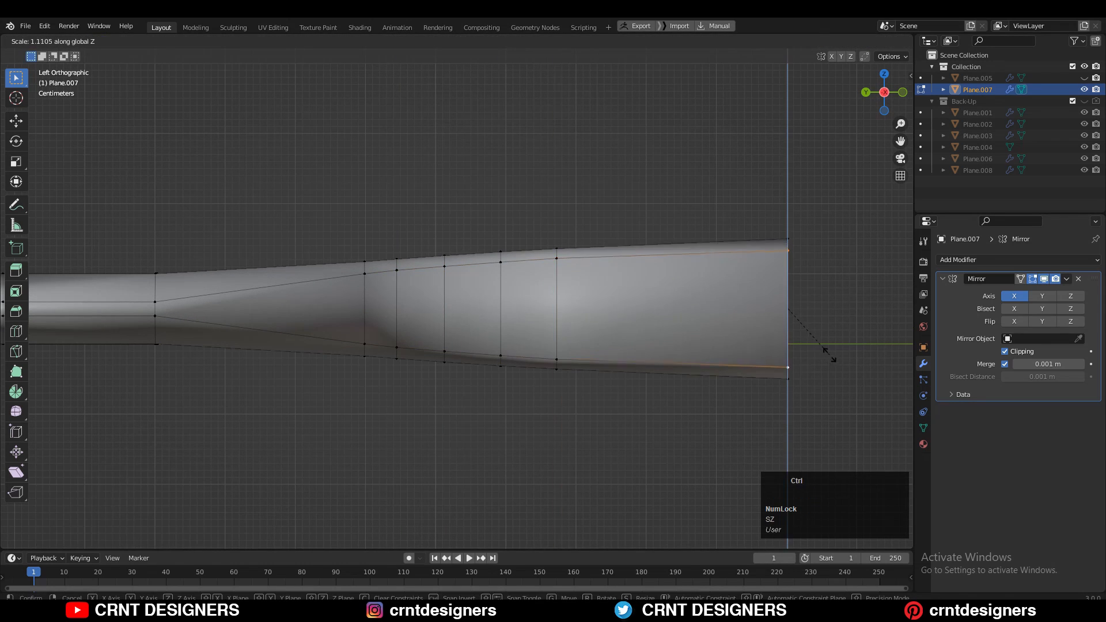
{"action": "left_click", "coordinate": [829, 354]}
Step: Add a centered edge loop around the plate's side wall, midway through its thickness
{"action": "middle_click_drag", "start_coordinate": [732, 207], "coordinate": [588, 326]}
{"action": "scroll", "coordinate": [514, 305], "scroll_direction": "up", "scroll_amount": 2, "text": "ctrl"}
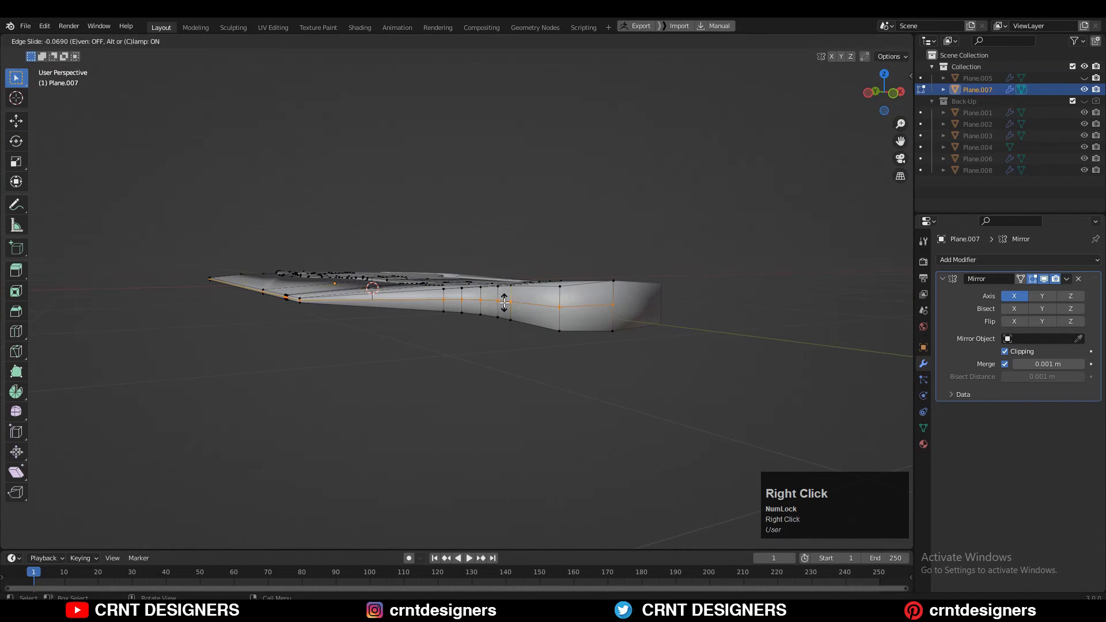
{"action": "middle_click_drag", "start_coordinate": [504, 302], "coordinate": [558, 325]}
Step: Slide the corner vertices at the handle's end inward toward the center line to start a side bevel
{"action": "key", "text": "2"}
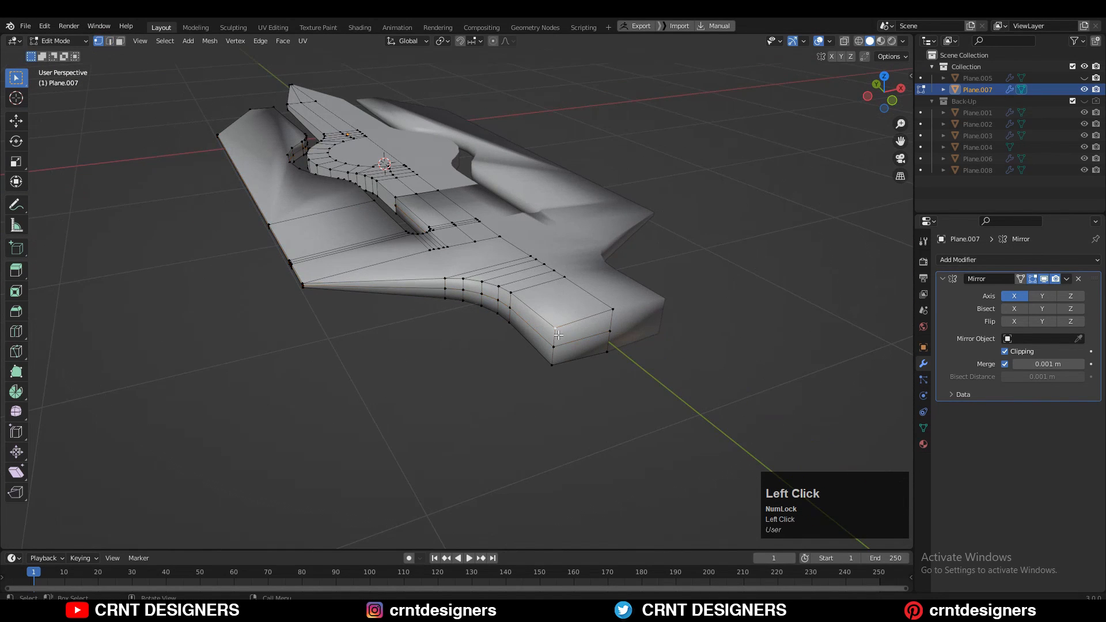
{"action": "key", "text": "ctrl+e"}
{"action": "left_click", "coordinate": [743, 520]}
{"action": "mouse_move", "coordinate": [611, 355]}
{"action": "middle_mouse_down"}
{"action": "mouse_move", "coordinate": [585, 350]}
{"action": "mouse_move", "coordinate": [625, 341]}
{"action": "middle_mouse_up"}
{"action": "key", "text": "g"}
{"action": "key", "text": "g"}
{"action": "left_click", "coordinate": [581, 333], "text": "ctrl"}
Step: Slide the top outline vertices at the handle end of the neck curve inward toward the center line
{"action": "left_click", "coordinate": [514, 294]}
{"action": "middle_click_drag", "start_coordinate": [530, 300], "coordinate": [504, 331]}
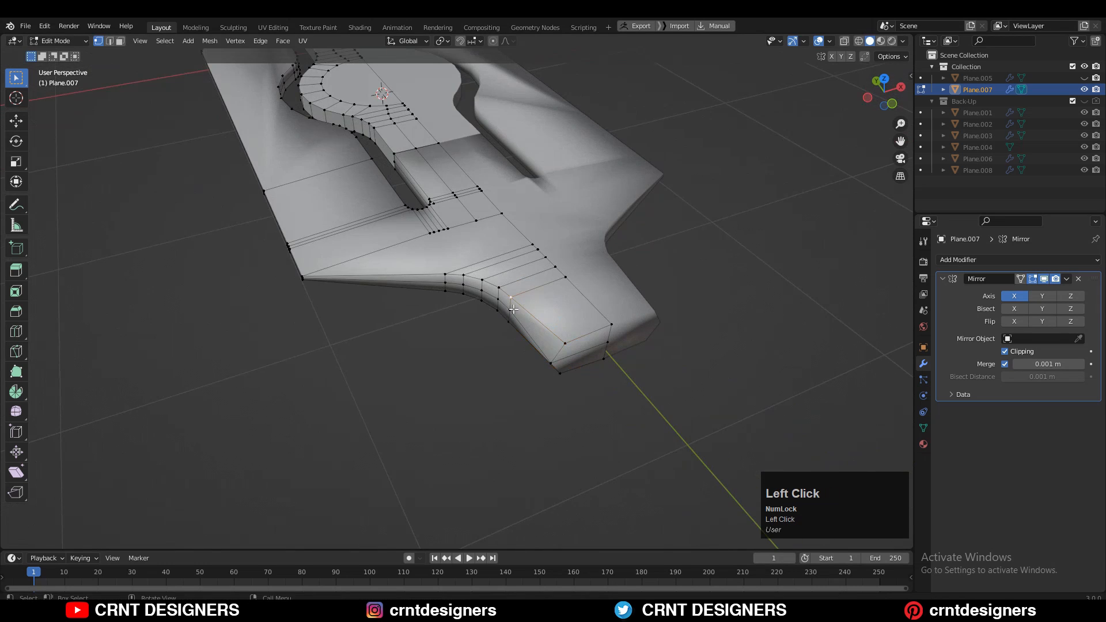
{"action": "left_click", "coordinate": [883, 81]}
{"action": "middle_click_drag", "start_coordinate": [592, 275], "coordinate": [567, 250], "text": "shift"}
{"action": "left_click", "coordinate": [577, 282], "text": "ctrl"}
{"action": "left_click", "coordinate": [482, 316]}
{"action": "key", "text": "g"}
{"action": "key", "text": "g"}
{"action": "middle_click_drag", "start_coordinate": [510, 279], "coordinate": [521, 314], "text": "alt"}
{"action": "left_click", "coordinate": [533, 298], "text": "ctrl"}
Step: Slide the following top outline vertices along the middle of the neck curve inward to continue the bevel
{"action": "scroll", "coordinate": [512, 311], "scroll_direction": "up", "scroll_amount": 3}
{"action": "left_click", "coordinate": [495, 315]}
{"action": "key", "text": "g"}
{"action": "key", "text": "g"}
{"action": "left_click", "coordinate": [539, 314]}
{"action": "left_click", "coordinate": [475, 313]}
{"action": "left_click", "coordinate": [883, 79]}
{"action": "key", "text": "g"}
{"action": "key", "text": "g"}
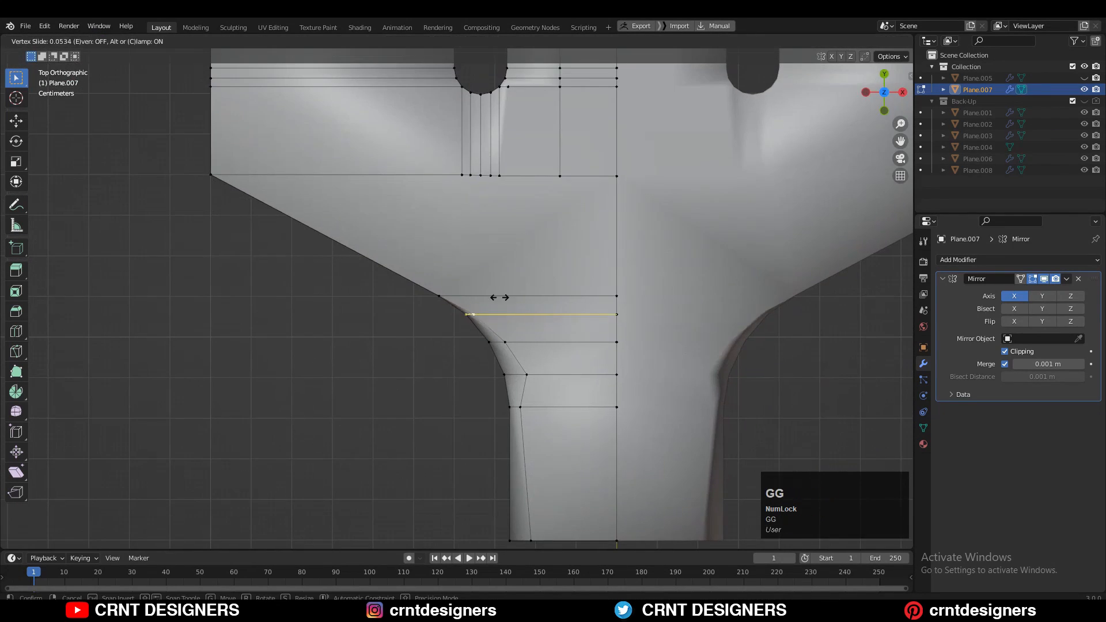
{"action": "left_click", "coordinate": [508, 300]}
Step: Slide the top outline vertex where the neck curve meets the wing inward
{"action": "left_click", "coordinate": [445, 323]}
{"action": "key", "text": "g"}
{"action": "key", "text": "g"}
{"action": "left_click", "coordinate": [490, 275]}
Step: Turn on X-ray in the top view and fine-tune the slid bevel vertices where the neck curve meets the straight handle
{"action": "middle_click_drag", "start_coordinate": [490, 275], "coordinate": [403, 338]}
{"action": "left_click", "coordinate": [883, 79]}
{"action": "left_click", "coordinate": [427, 338]}
{"action": "left_click", "coordinate": [884, 78]}
{"action": "left_click", "coordinate": [845, 42]}
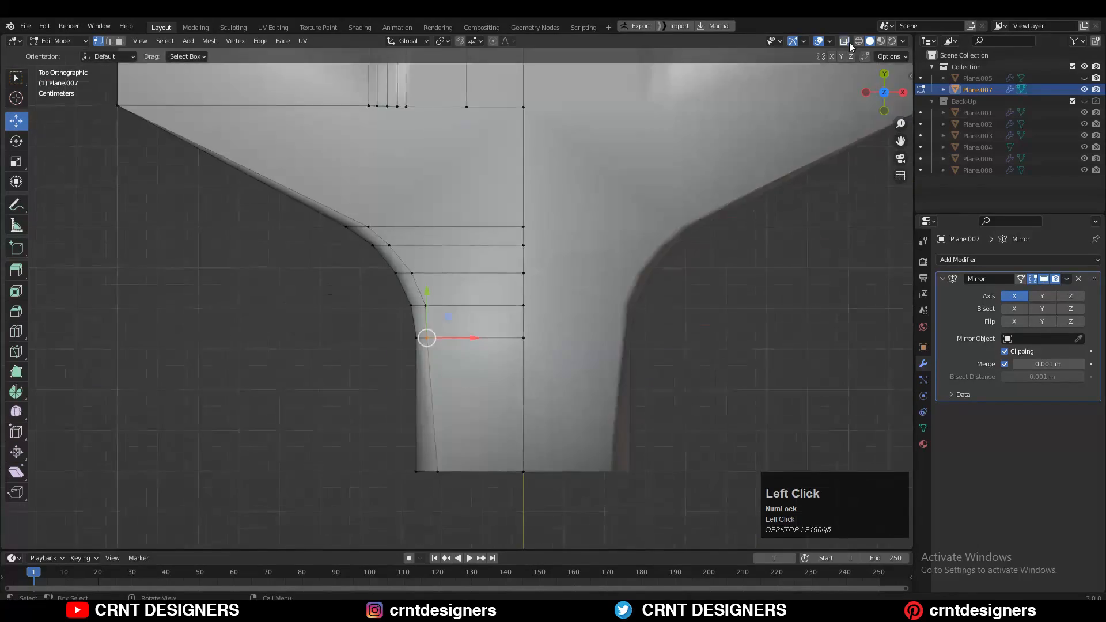
{"action": "scroll", "coordinate": [360, 360], "scroll_direction": "up", "scroll_amount": 2}
{"action": "key", "text": "g"}
{"action": "key", "text": "g"}
{"action": "left_click", "coordinate": [539, 301]}
{"action": "left_click", "coordinate": [507, 366]}
{"action": "scroll", "coordinate": [504, 364], "scroll_direction": "down", "scroll_amount": 3}
{"action": "scroll", "coordinate": [502, 363], "scroll_direction": "up", "scroll_amount": 4}
{"action": "left_click", "coordinate": [459, 351]}
{"action": "key", "text": "g"}
{"action": "key", "text": "g"}
{"action": "left_click", "coordinate": [522, 306]}
{"action": "scroll", "coordinate": [521, 296], "scroll_direction": "down", "scroll_amount": 3}
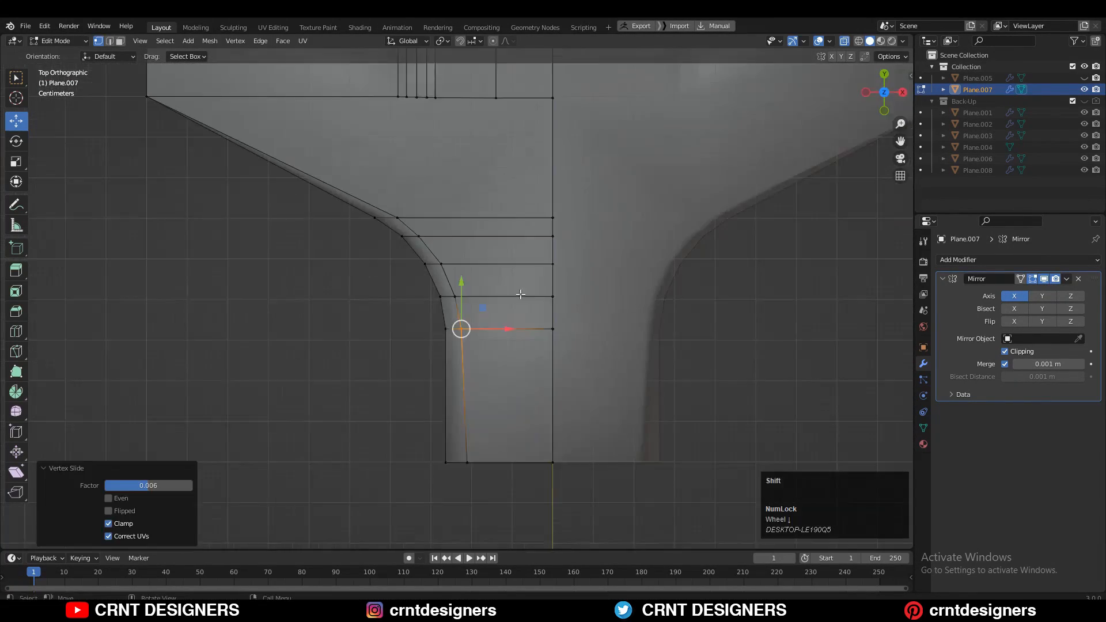
Step: Turn off X-ray and check the shape and shading of the beveled handle in Object Mode
{"action": "middle_click_drag", "start_coordinate": [430, 341], "coordinate": [533, 250]}
{"action": "left_click", "coordinate": [844, 42]}
{"action": "key", "text": "Tab"}
{"action": "middle_click_drag", "start_coordinate": [763, 226], "coordinate": [544, 238]}
{"action": "key", "text": "Tab"}
{"action": "key", "text": "Tab"}
{"action": "left_click", "coordinate": [544, 238]}
{"action": "key", "text": "Tab"}
Step: Recalculate the normals of the whole mesh and check the shading around the slots in Object Mode
{"action": "scroll", "coordinate": [545, 238], "scroll_direction": "down", "scroll_amount": 3}
{"action": "key", "text": "a"}
{"action": "scroll", "coordinate": [533, 260], "scroll_direction": "up", "scroll_amount": 3}
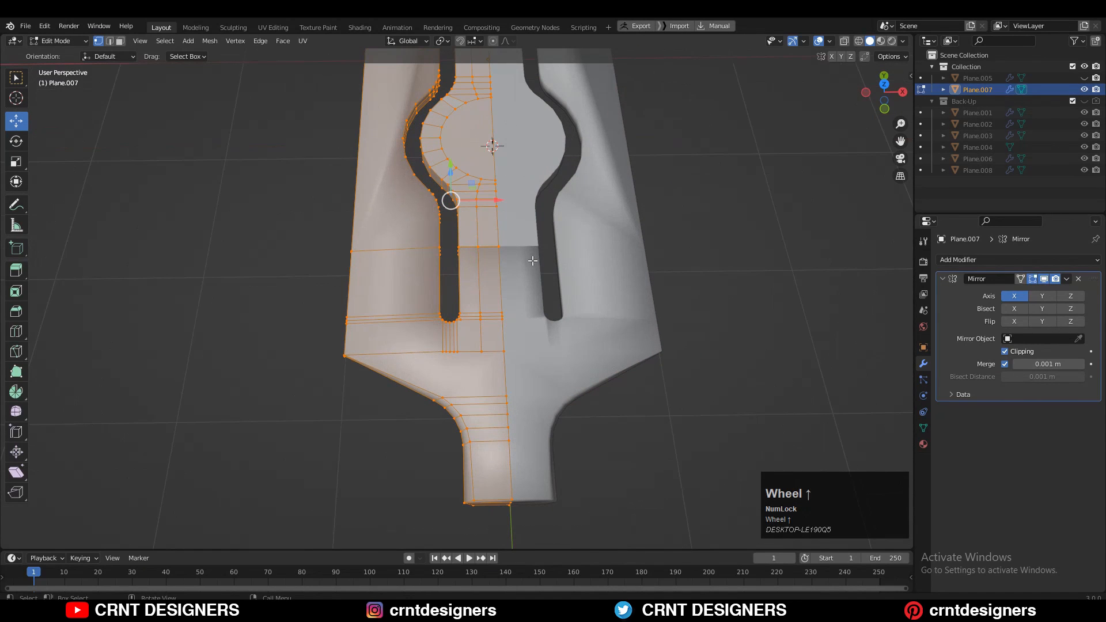
{"action": "left_click", "coordinate": [530, 287]}
{"action": "middle_click_drag", "start_coordinate": [530, 287], "coordinate": [655, 238]}
{"action": "key", "text": "x"}
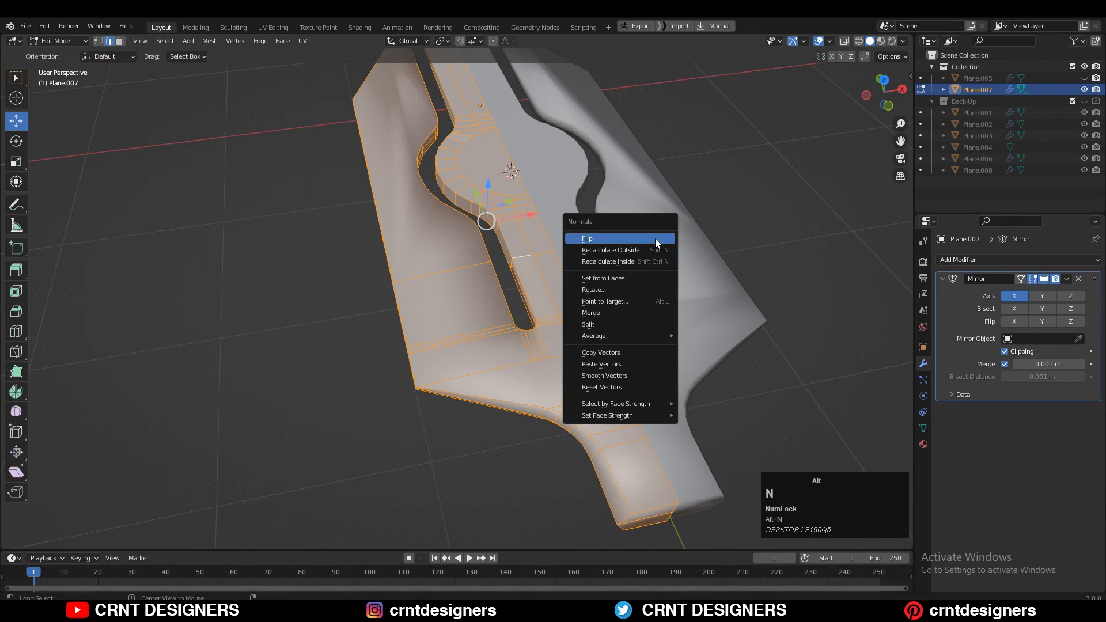
{"action": "left_click", "coordinate": [655, 262]}
{"action": "key", "text": "Tab"}
{"action": "middle_click_drag", "start_coordinate": [707, 210], "coordinate": [617, 277]}
{"action": "scroll", "coordinate": [580, 319], "scroll_direction": "up", "scroll_amount": 5}
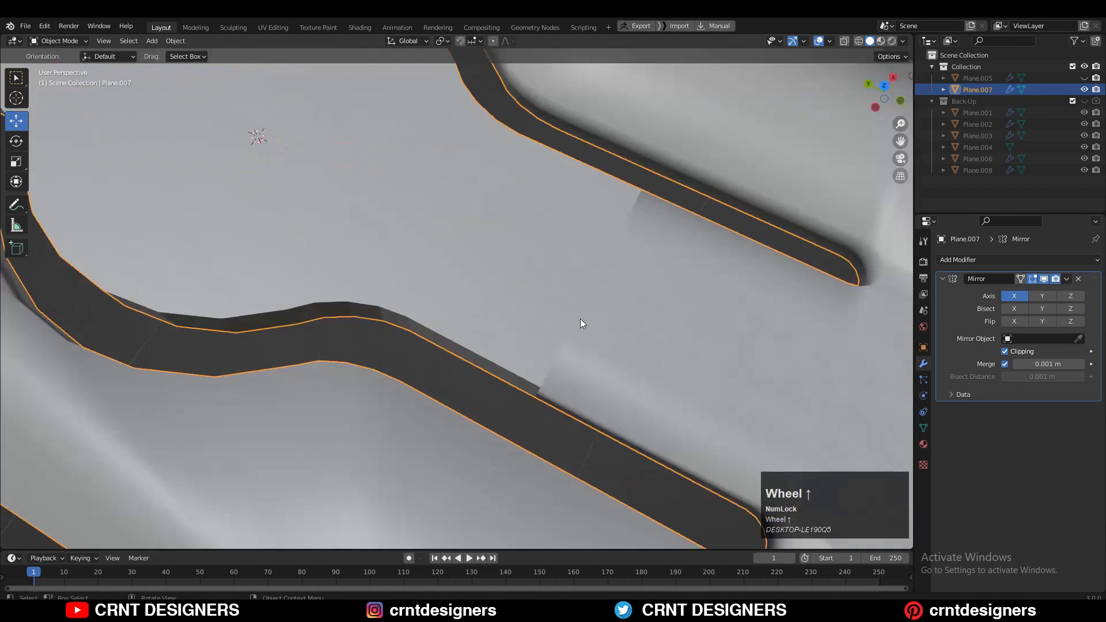
Step: Switch the object to flat shading and check the slots and handle in Object Mode
{"action": "right_click", "coordinate": [535, 283]}
{"action": "left_click", "coordinate": [535, 282]}
{"action": "scroll", "coordinate": [534, 275], "scroll_direction": "down", "scroll_amount": 3}
{"action": "middle_click_drag", "start_coordinate": [582, 239], "coordinate": [415, 301]}
{"action": "left_click", "coordinate": [415, 301]}
{"action": "right_click", "coordinate": [414, 309]}
{"action": "left_click", "coordinate": [413, 313]}
{"action": "middle_click_drag", "start_coordinate": [571, 319], "coordinate": [605, 233]}
{"action": "scroll", "coordinate": [634, 277], "scroll_direction": "up", "scroll_amount": 3}
{"action": "middle_click_drag", "start_coordinate": [634, 281], "coordinate": [732, 226]}
{"action": "scroll", "coordinate": [732, 226], "scroll_direction": "up", "scroll_amount": 4}
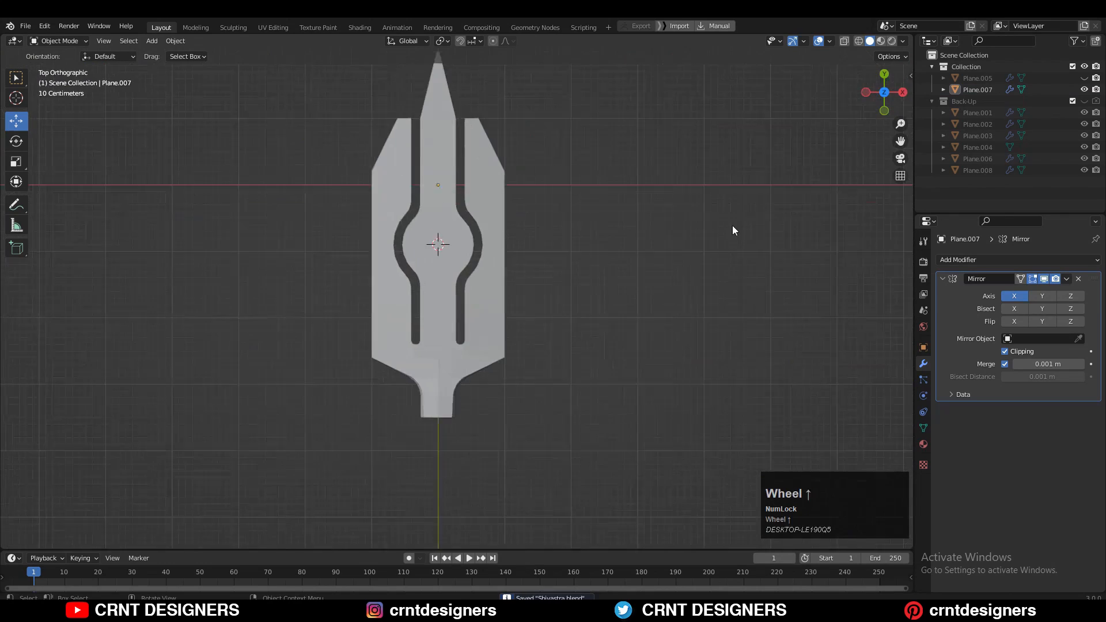
Step: In Edit Mode, add one centred loop cut around the slot's inner side wall at mid-thickness
{"action": "left_click", "coordinate": [521, 186]}
{"action": "key", "text": "Tab"}
{"action": "scroll", "coordinate": [507, 207], "scroll_direction": "up", "scroll_amount": 6}
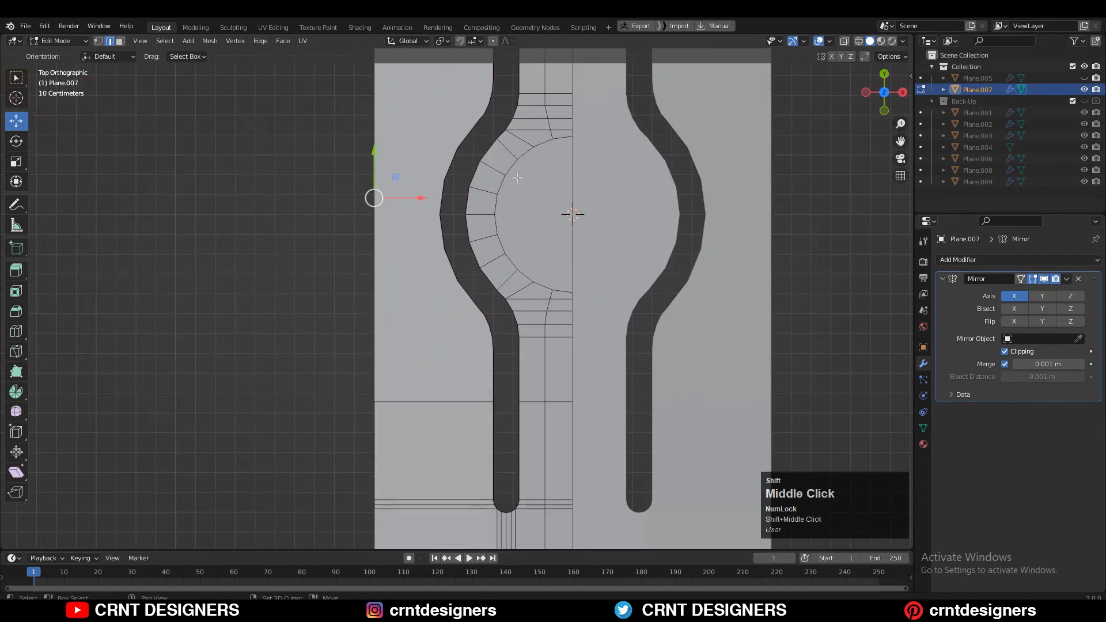
{"action": "middle_click_drag", "start_coordinate": [507, 207], "coordinate": [425, 212]}
{"action": "left_click", "coordinate": [518, 299]}
{"action": "key", "text": "ctrl+r"}
{"action": "scroll", "coordinate": [489, 222], "scroll_direction": "up", "scroll_amount": 2}
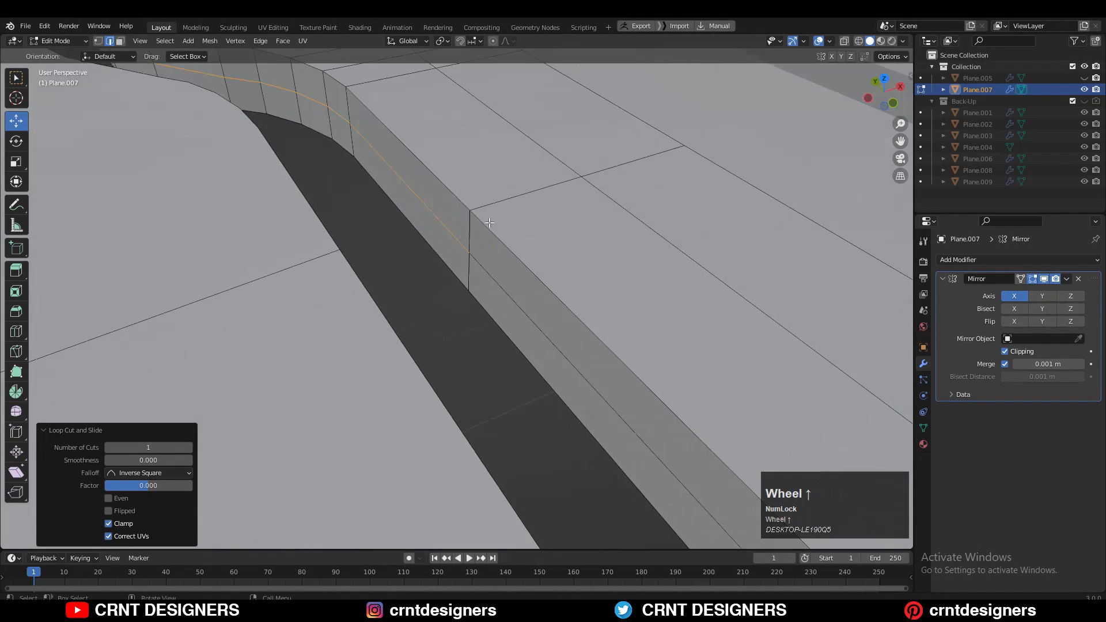
Step: Delete the interior faces crossing the thickness between the slot wall and the centre line below the circle
{"action": "left_click", "coordinate": [846, 41]}
{"action": "key", "text": "3"}
{"action": "left_click", "coordinate": [634, 186], "text": "shift"}
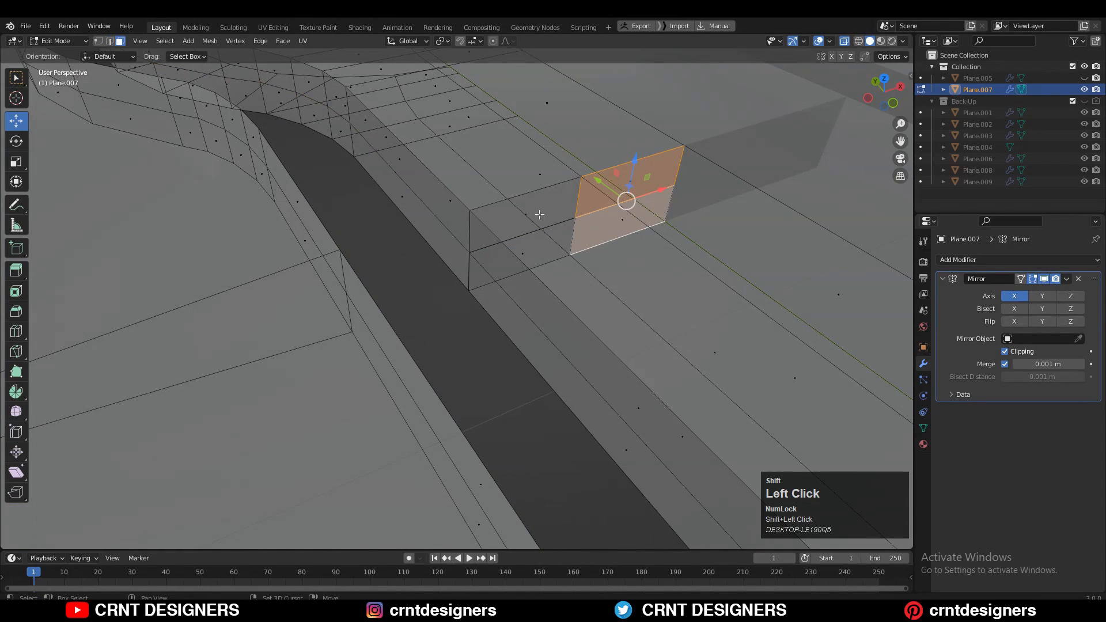
{"action": "left_click", "coordinate": [520, 216], "text": "shift"}
{"action": "key", "text": "x"}
{"action": "left_click", "coordinate": [563, 246]}
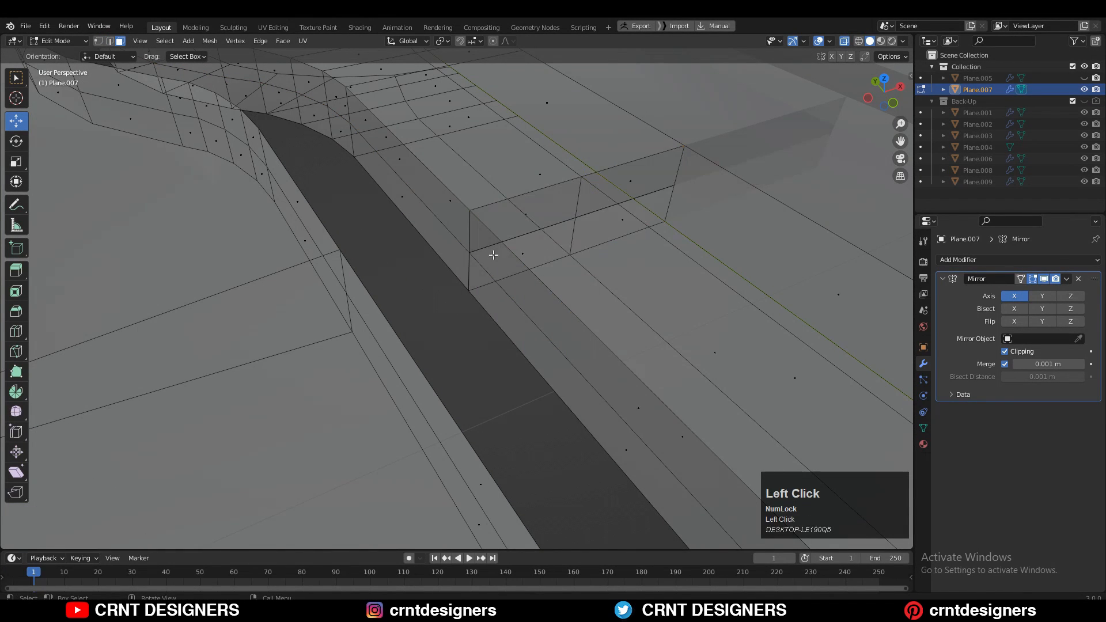
Step: Remove the remaining stray interior geometry behind the slot's inner wall
{"action": "middle_click_drag", "start_coordinate": [491, 254], "coordinate": [487, 197]}
{"action": "scroll", "coordinate": [593, 157], "scroll_direction": "up", "scroll_amount": 3}
{"action": "scroll", "coordinate": [593, 157], "scroll_direction": "up", "scroll_amount": 2}
{"action": "middle_click_drag", "start_coordinate": [593, 157], "coordinate": [518, 185], "text": "shift"}
{"action": "left_click_drag", "start_coordinate": [376, 248], "coordinate": [375, 249]}
{"action": "key", "text": "x"}
{"action": "left_click", "coordinate": [445, 198]}
{"action": "middle_click_drag", "start_coordinate": [448, 199], "coordinate": [602, 248]}
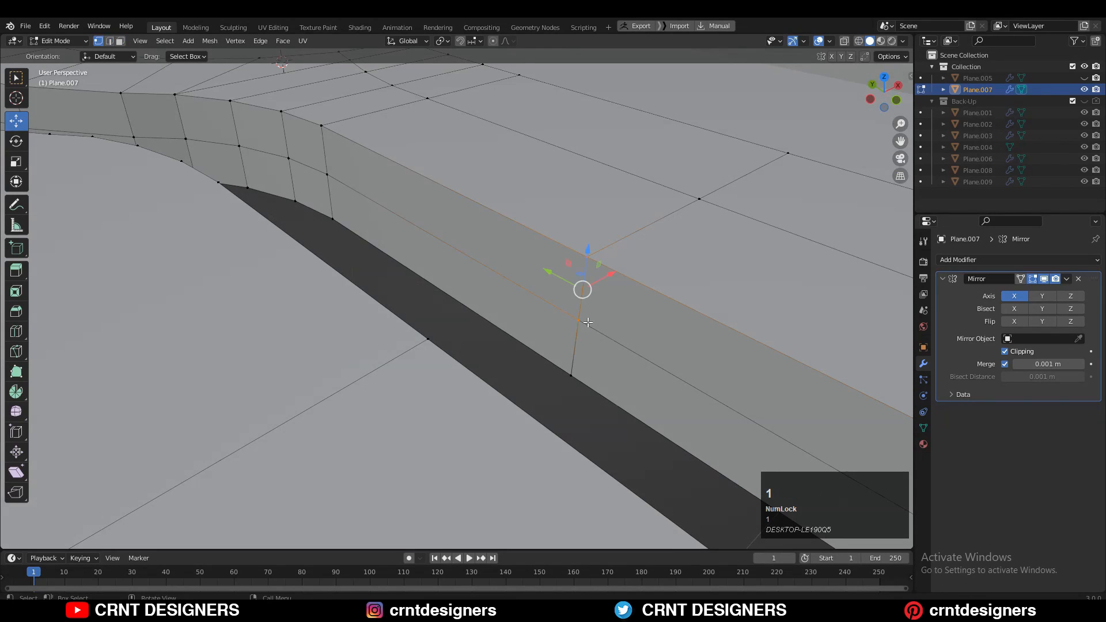
Step: Merge the stray vertices on the slot wall's vertical edge at centre, using X-ray to reach them
{"action": "left_click", "coordinate": [843, 40]}
{"action": "left_click", "coordinate": [596, 263]}
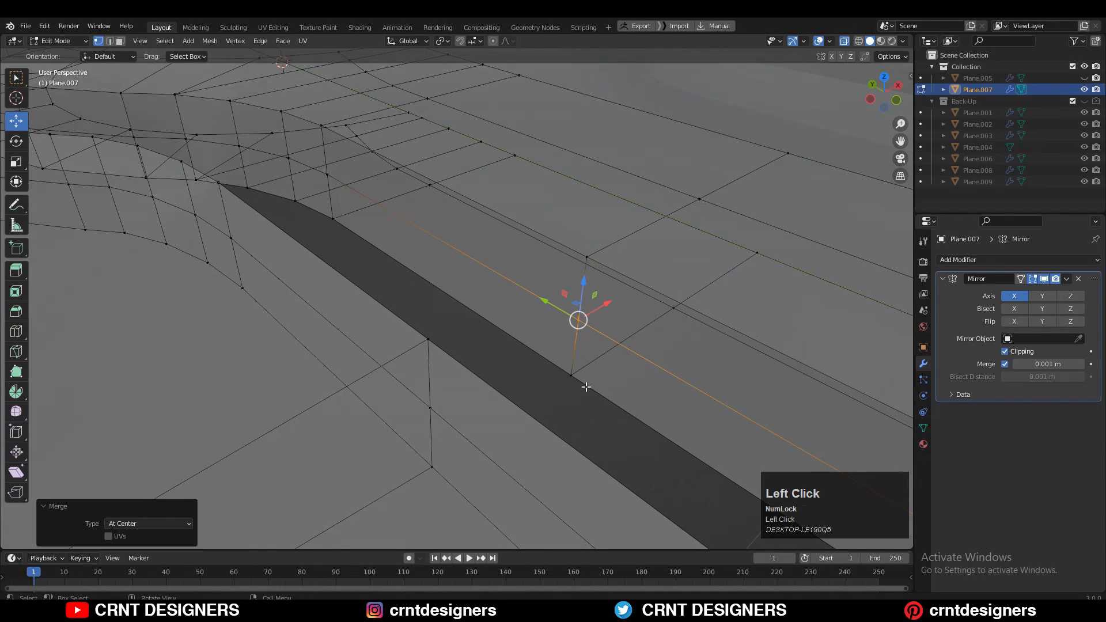
{"action": "key", "text": "m"}
{"action": "left_click", "coordinate": [568, 353]}
{"action": "left_click", "coordinate": [844, 40]}
{"action": "scroll", "coordinate": [620, 243], "scroll_direction": "down", "scroll_amount": 5}
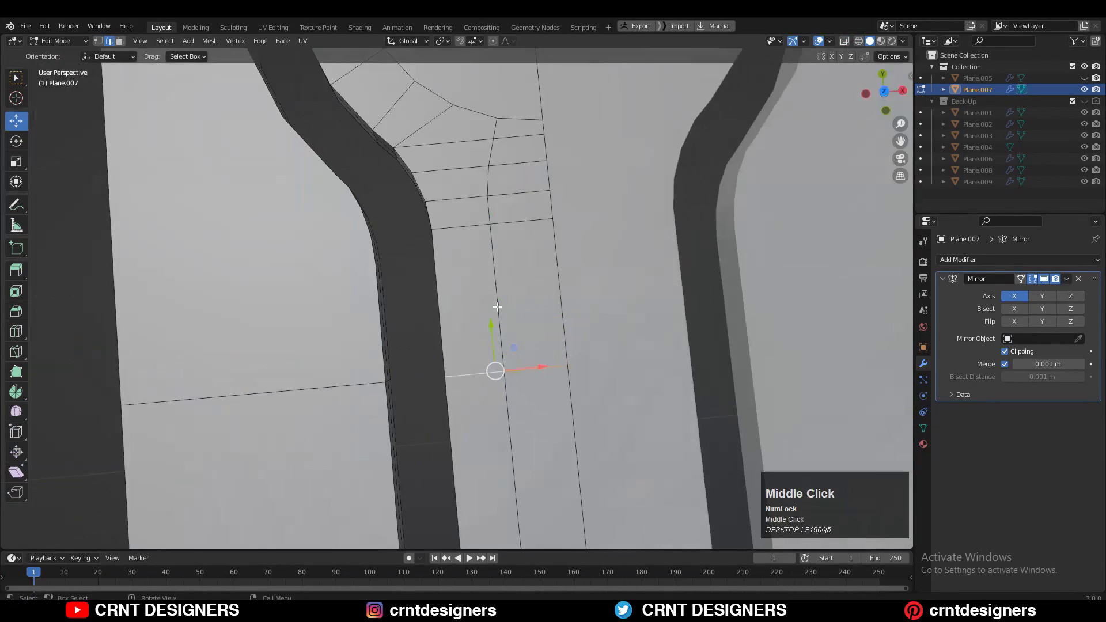
Step: Select and delete the right half of the mesh beyond the centre line
{"action": "middle_click_drag", "start_coordinate": [506, 371], "coordinate": [564, 147]}
{"action": "left_click_drag", "start_coordinate": [564, 146], "coordinate": [479, 490]}
{"action": "scroll", "coordinate": [533, 277], "scroll_direction": "up", "scroll_amount": 5}
{"action": "middle_click_drag", "start_coordinate": [533, 277], "coordinate": [478, 519], "text": "shift"}
{"action": "left_click_drag", "start_coordinate": [459, 185], "coordinate": [401, 403], "text": "shift"}
{"action": "middle_click_drag", "start_coordinate": [522, 507], "coordinate": [568, 284], "text": "shift"}
{"action": "left_click", "coordinate": [844, 41]}
{"action": "middle_click_drag", "start_coordinate": [514, 398], "coordinate": [699, 272]}
{"action": "key", "text": "x"}
{"action": "left_click", "coordinate": [699, 271]}
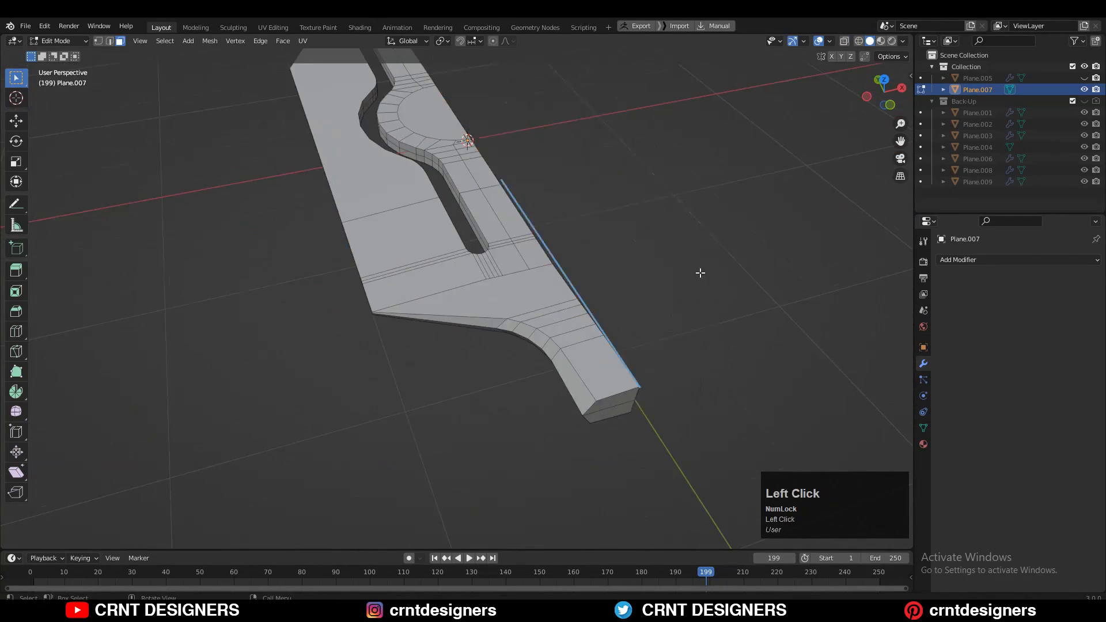
Step: Add a Mirror modifier on the X axis with clipping to restore the right half
{"action": "scroll", "coordinate": [699, 272], "scroll_direction": "down", "scroll_amount": 3}
{"action": "left_click", "coordinate": [959, 259]}
{"action": "left_click", "coordinate": [890, 395]}
{"action": "middle_click_drag", "start_coordinate": [807, 276], "coordinate": [750, 309]}
{"action": "middle_click_drag", "start_coordinate": [847, 129], "coordinate": [488, 388]}
{"action": "scroll", "coordinate": [457, 459], "scroll_direction": "up", "scroll_amount": 4}
{"action": "scroll", "coordinate": [488, 389], "scroll_direction": "up", "scroll_amount": 1}
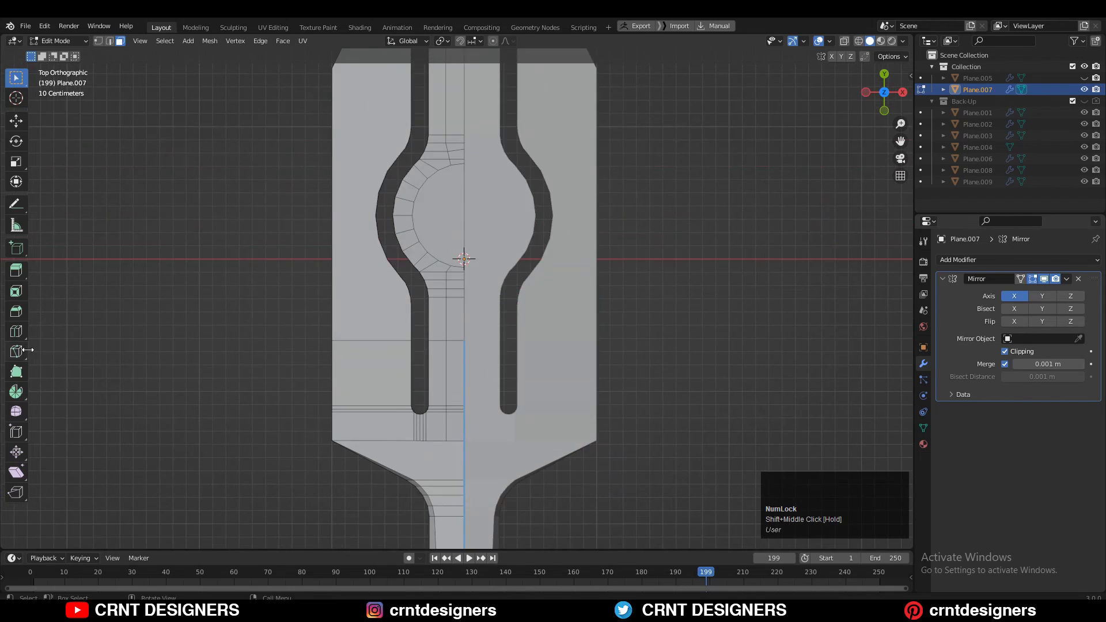
Step: Knife-cut a vertical edge between the slot and the centre line, down toward the neck in the top view
{"action": "left_click", "coordinate": [16, 352]}
{"action": "key", "text": "1"}
{"action": "scroll", "coordinate": [490, 323], "scroll_direction": "up", "scroll_amount": 2}
{"action": "left_click", "coordinate": [487, 310]}
{"action": "middle_click_drag", "start_coordinate": [449, 448], "coordinate": [451, 323], "text": "shift"}
{"action": "left_click", "coordinate": [486, 521]}
{"action": "key", "text": "Return"}
Step: Dissolve the stray vertex left on the mesh by the knife cut
{"action": "scroll", "coordinate": [479, 366], "scroll_direction": "up", "scroll_amount": 6}
{"action": "left_click", "coordinate": [16, 78]}
{"action": "left_click", "coordinate": [400, 364]}
{"action": "key", "text": "ctrl+x"}
{"action": "scroll", "coordinate": [452, 316], "scroll_direction": "down", "scroll_amount": 5}
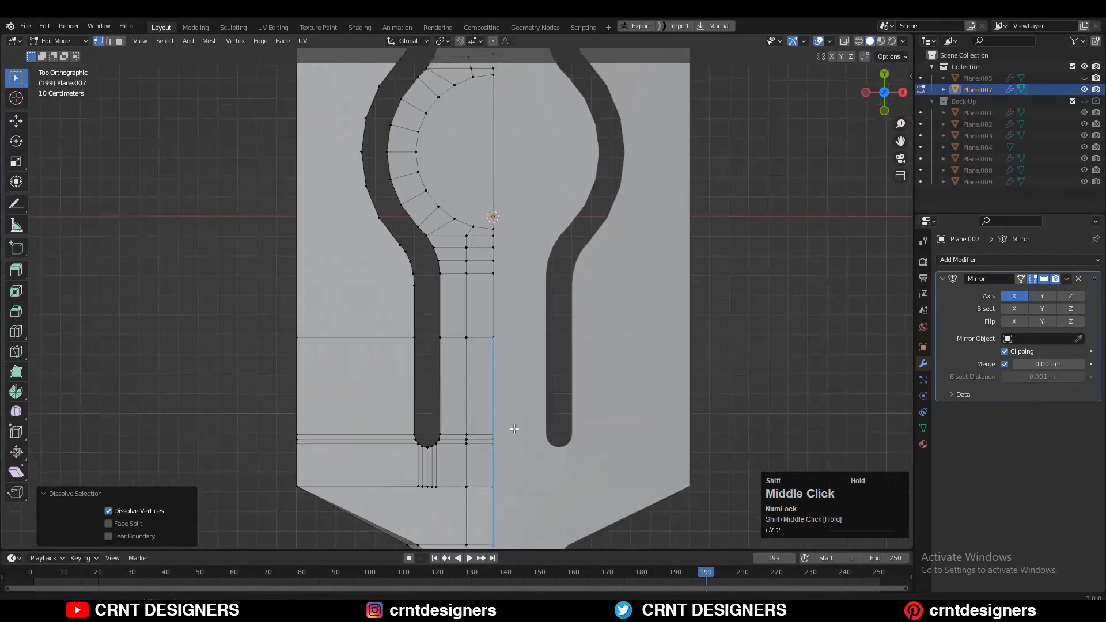
Step: Add two centred loop cuts through the strip between the slot's inner wall and the inner vertical edge line
{"action": "key", "text": "2"}
{"action": "scroll", "coordinate": [473, 411], "scroll_direction": "up", "scroll_amount": 1}
{"action": "mouse_move", "coordinate": [450, 245]}
{"action": "middle_mouse_down", "text": "shift"}
{"action": "mouse_move", "coordinate": [474, 410]}
{"action": "mouse_move", "coordinate": [478, 354]}
{"action": "mouse_move", "coordinate": [454, 227]}
{"action": "mouse_move", "coordinate": [446, 266]}
{"action": "middle_mouse_up", "text": "shift"}
{"action": "key", "text": "ctrl+r"}
{"action": "left_click", "coordinate": [473, 410]}
{"action": "right_click", "coordinate": [473, 410]}
{"action": "key", "text": "ctrl+r"}
{"action": "left_click", "coordinate": [469, 435]}
{"action": "right_click", "coordinate": [470, 435]}
Step: Knife-cut a vertical Y-constrained edge from below the slot's end through the neck to the handle's end
{"action": "scroll", "coordinate": [454, 227], "scroll_direction": "down", "scroll_amount": 4}
{"action": "middle_click_drag", "start_coordinate": [441, 438], "coordinate": [362, 245], "text": "shift"}
{"action": "scroll", "coordinate": [362, 246], "scroll_direction": "up", "scroll_amount": 4}
{"action": "key", "text": "1"}
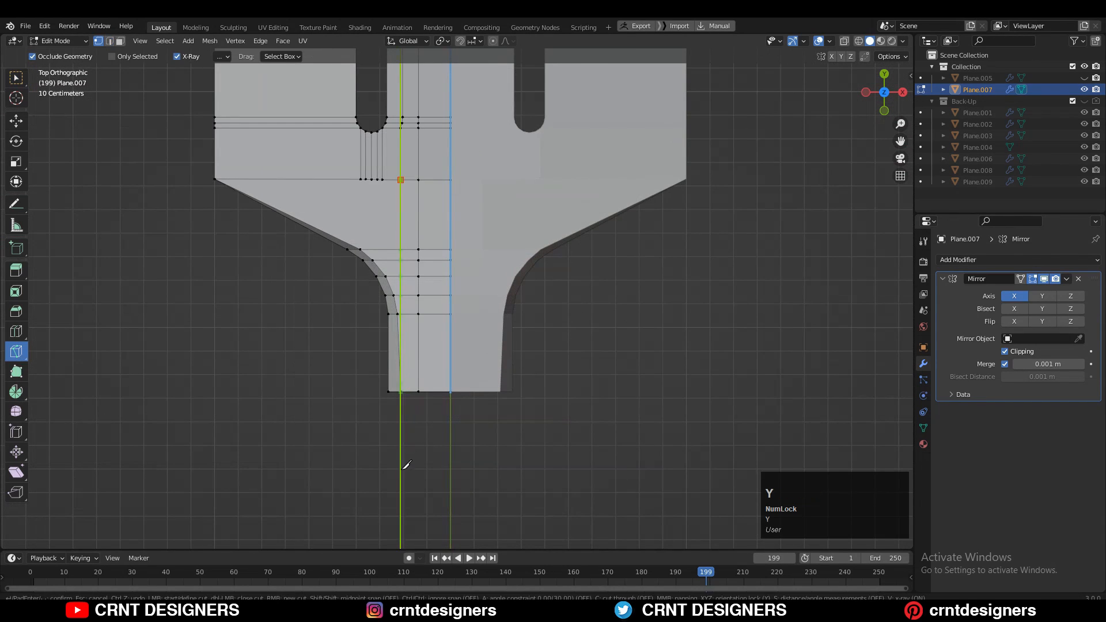
{"action": "middle_click_drag", "start_coordinate": [470, 365], "coordinate": [484, 348]}
{"action": "scroll", "coordinate": [484, 348], "scroll_direction": "up", "scroll_amount": 8}
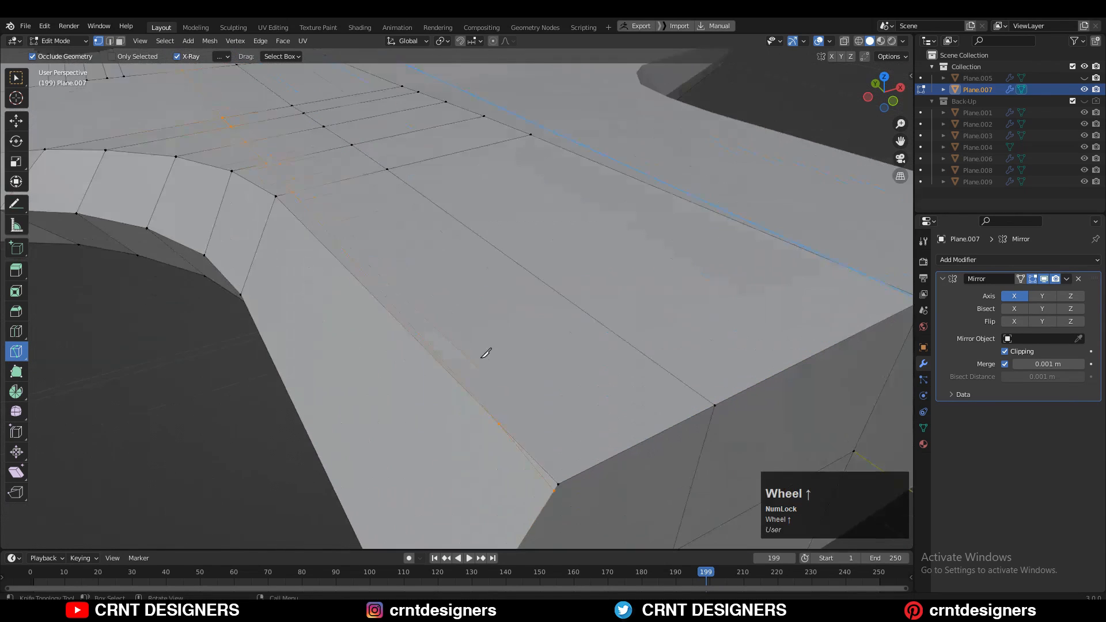
Step: Dissolve the stray edge beside the handle's bevel and merge the leftover vertex with the end corner at centre
{"action": "scroll", "coordinate": [487, 352], "scroll_direction": "down", "scroll_amount": 3}
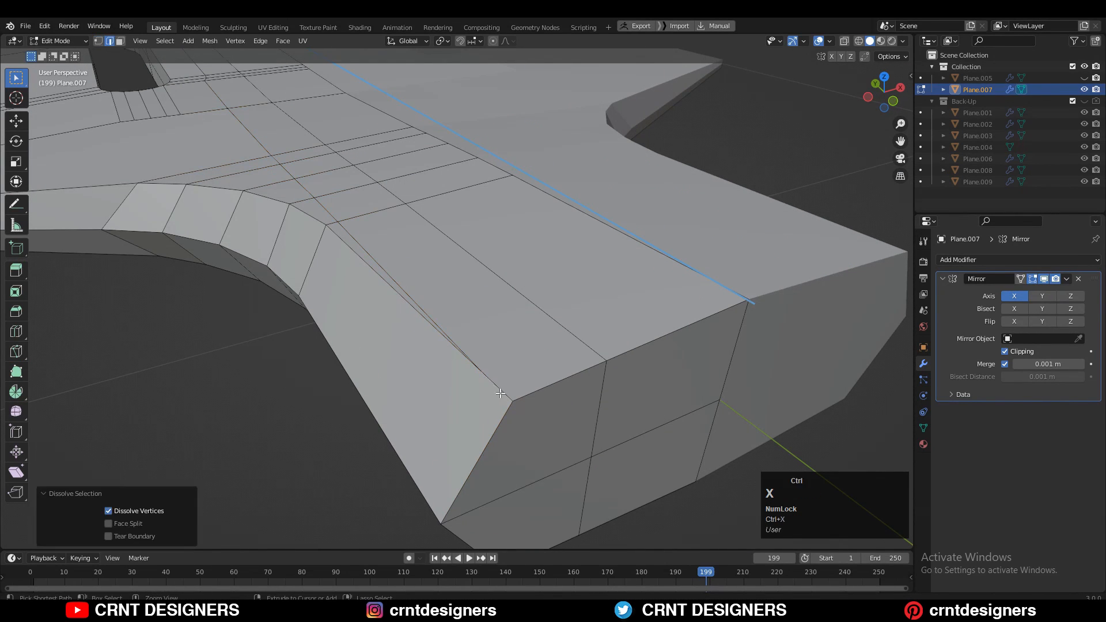
{"action": "key", "text": "1"}
{"action": "left_click", "coordinate": [515, 402], "text": "shift"}
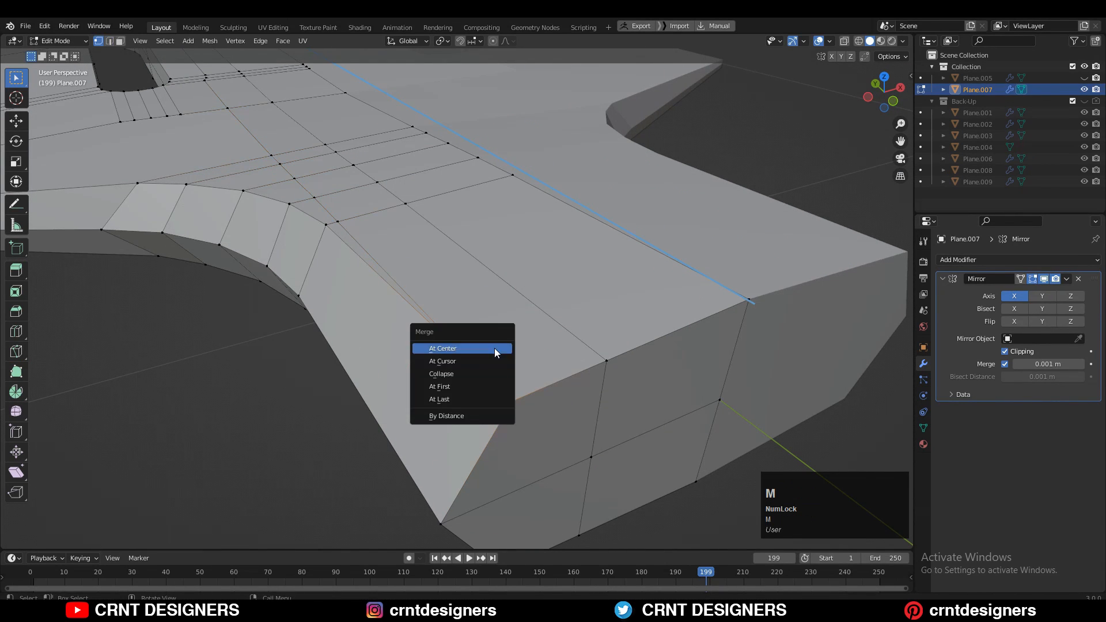
{"action": "left_click", "coordinate": [494, 349]}
{"action": "middle_click_drag", "start_coordinate": [495, 350], "coordinate": [502, 413]}
Step: Straighten the new vertical line of vertices from mid-slot to the handle by scaling them to 0 along X
{"action": "left_click", "coordinate": [884, 91]}
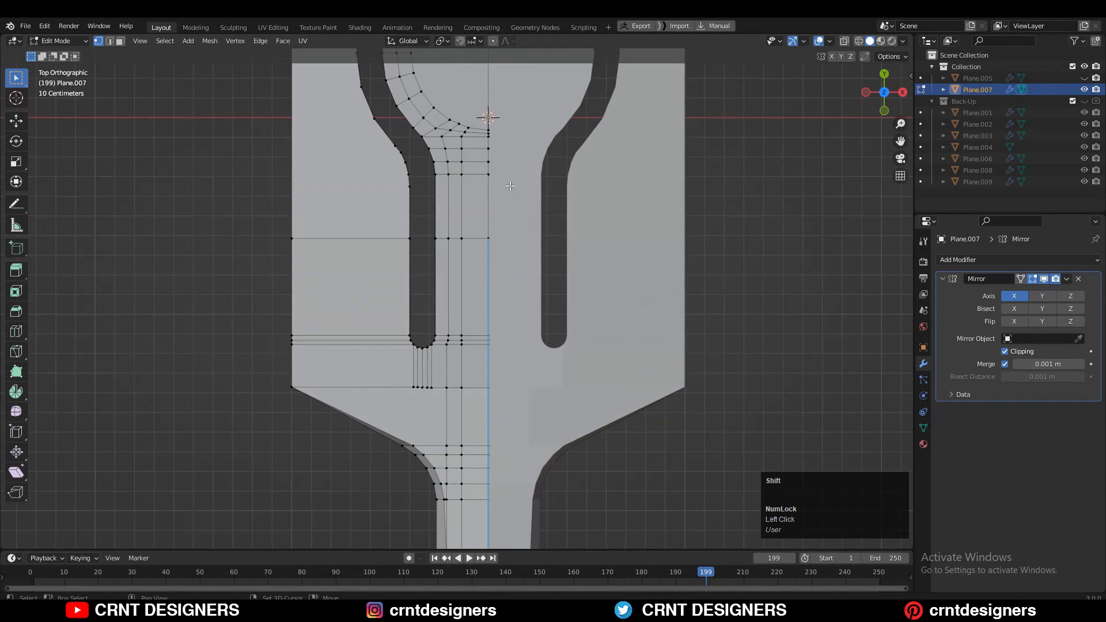
{"action": "mouse_move", "coordinate": [464, 285]}
{"action": "middle_mouse_down", "text": "shift"}
{"action": "mouse_move", "coordinate": [456, 327]}
{"action": "mouse_move", "coordinate": [475, 273]}
{"action": "mouse_move", "coordinate": [468, 283]}
{"action": "middle_mouse_up", "text": "shift"}
{"action": "scroll", "coordinate": [468, 295], "scroll_direction": "up", "scroll_amount": 2}
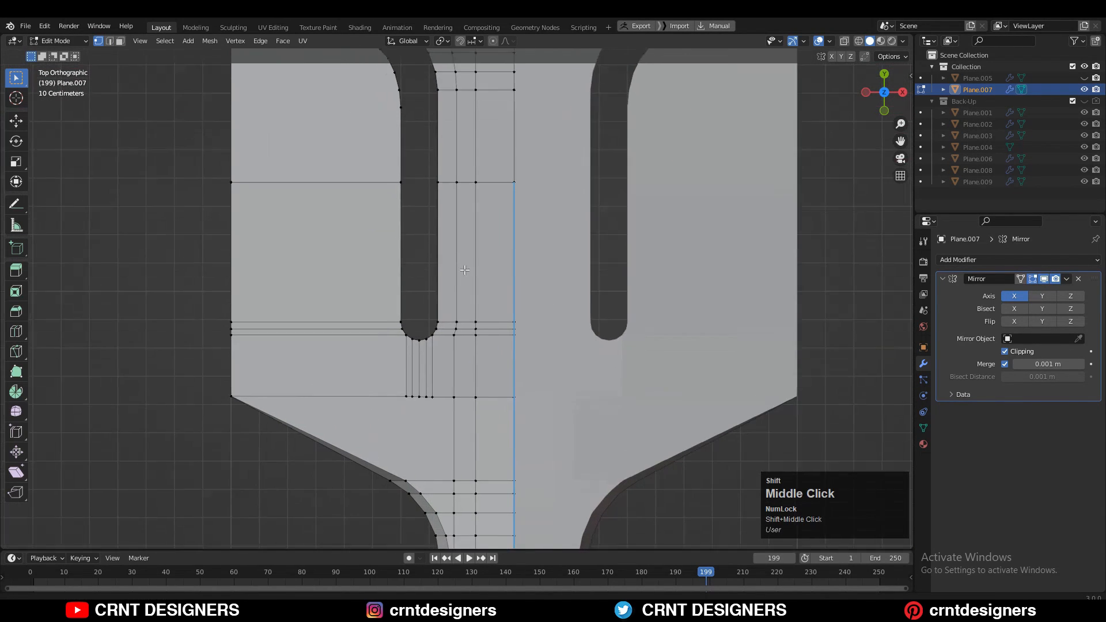
{"action": "scroll", "coordinate": [460, 290], "scroll_direction": "down", "scroll_amount": 3}
{"action": "left_click_drag", "start_coordinate": [459, 297], "coordinate": [461, 318]}
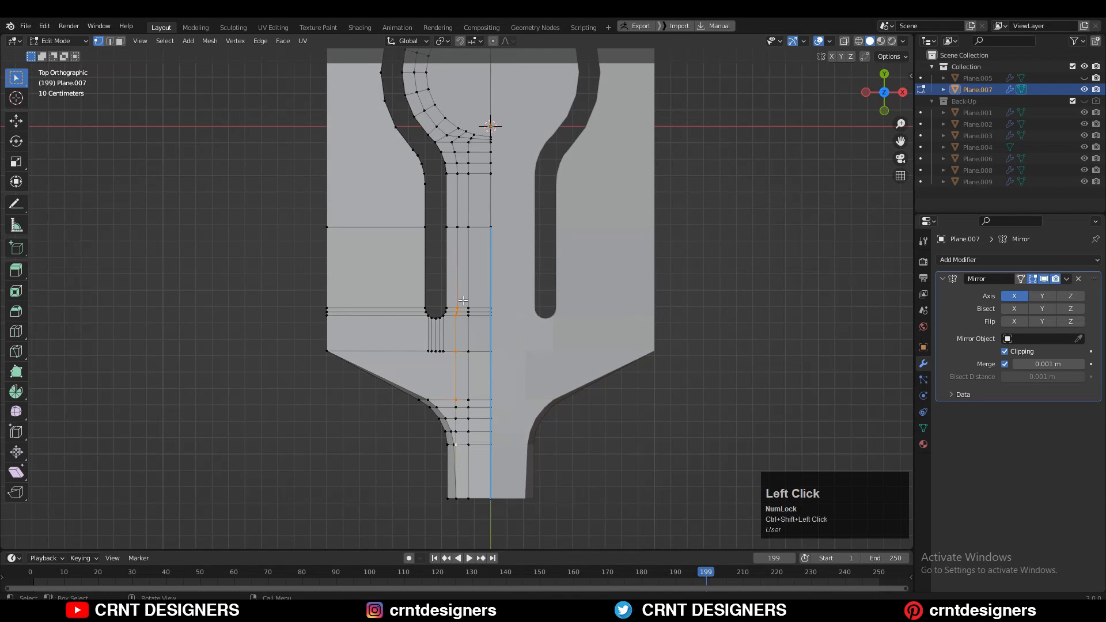
{"action": "middle_click_drag", "start_coordinate": [464, 300], "coordinate": [457, 297], "text": "shift"}
{"action": "scroll", "coordinate": [461, 303], "scroll_direction": "up", "scroll_amount": 1}
{"action": "middle_click_drag", "start_coordinate": [461, 380], "coordinate": [454, 301], "text": "shift"}
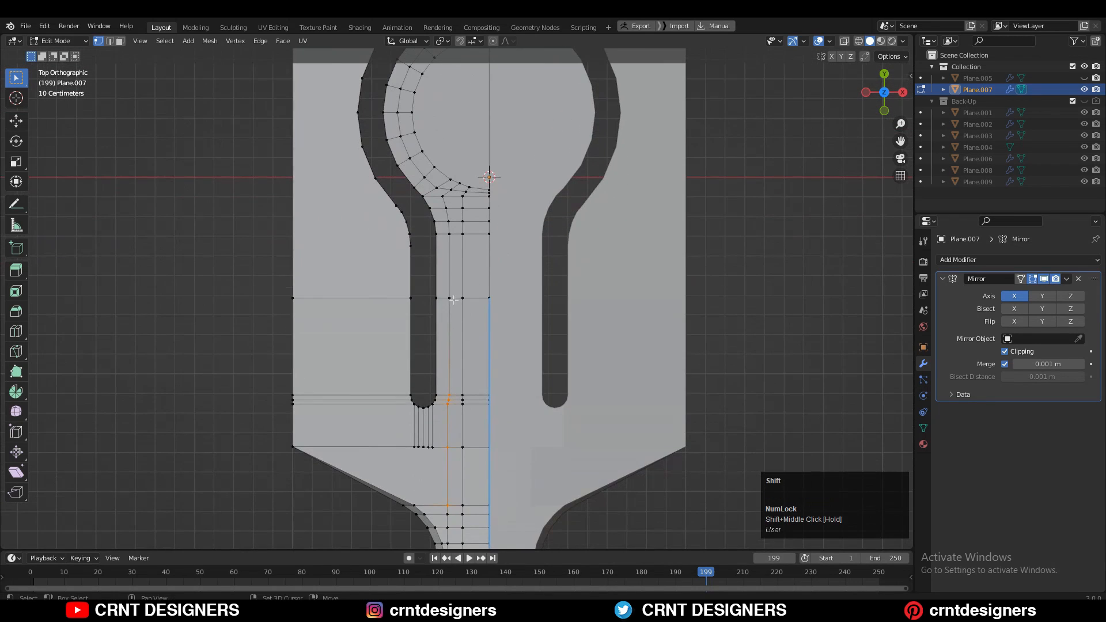
{"action": "middle_click_drag", "start_coordinate": [540, 327], "coordinate": [537, 279], "text": "shift"}
{"action": "left_click", "coordinate": [445, 251], "text": "shift"}
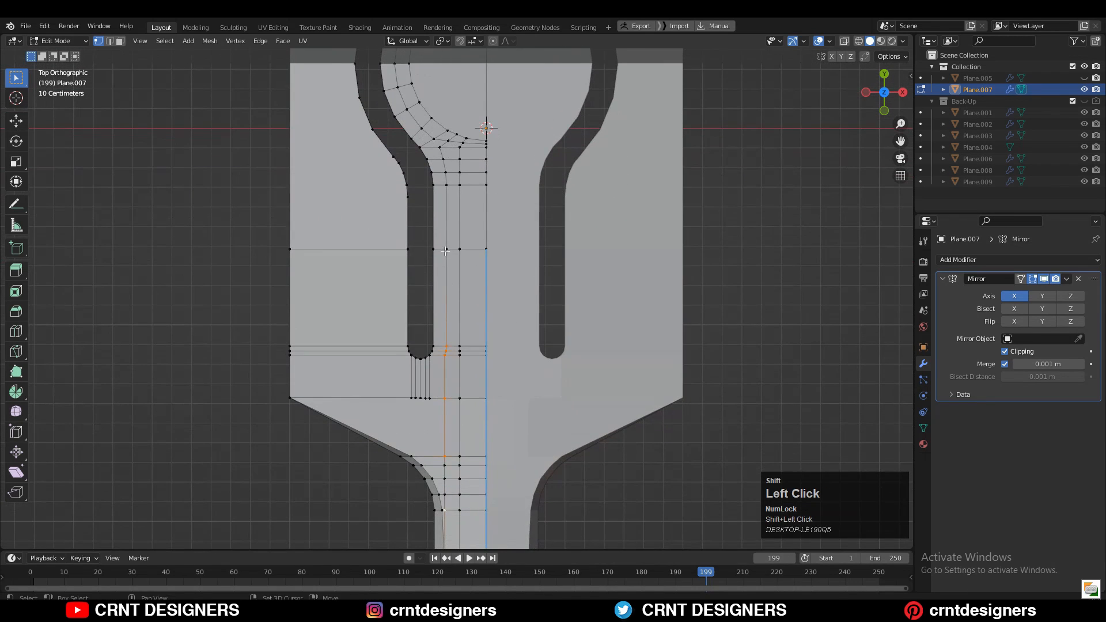
{"action": "left_click", "coordinate": [568, 277]}
{"action": "key", "text": "ctrl+z"}
{"action": "left_click", "coordinate": [442, 312], "text": "shift"}
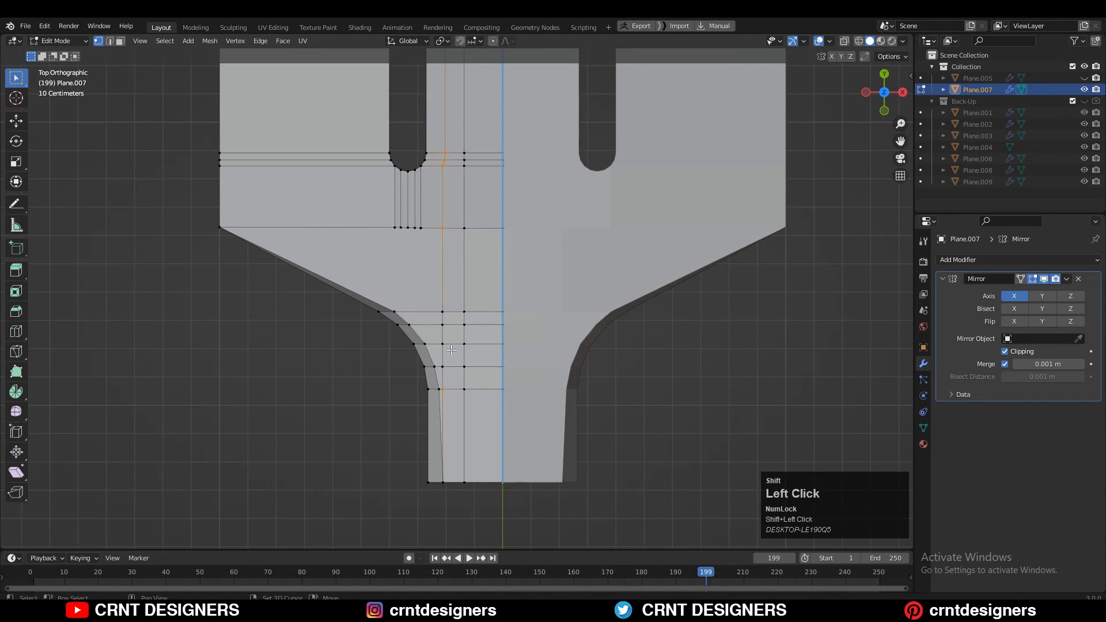
{"action": "left_click", "coordinate": [443, 387], "text": "ctrl+shift"}
{"action": "middle_click_drag", "start_coordinate": [578, 289], "coordinate": [548, 321], "text": "shift"}
{"action": "key", "text": "s"}
{"action": "key", "text": "x"}
{"action": "key", "text": "0"}
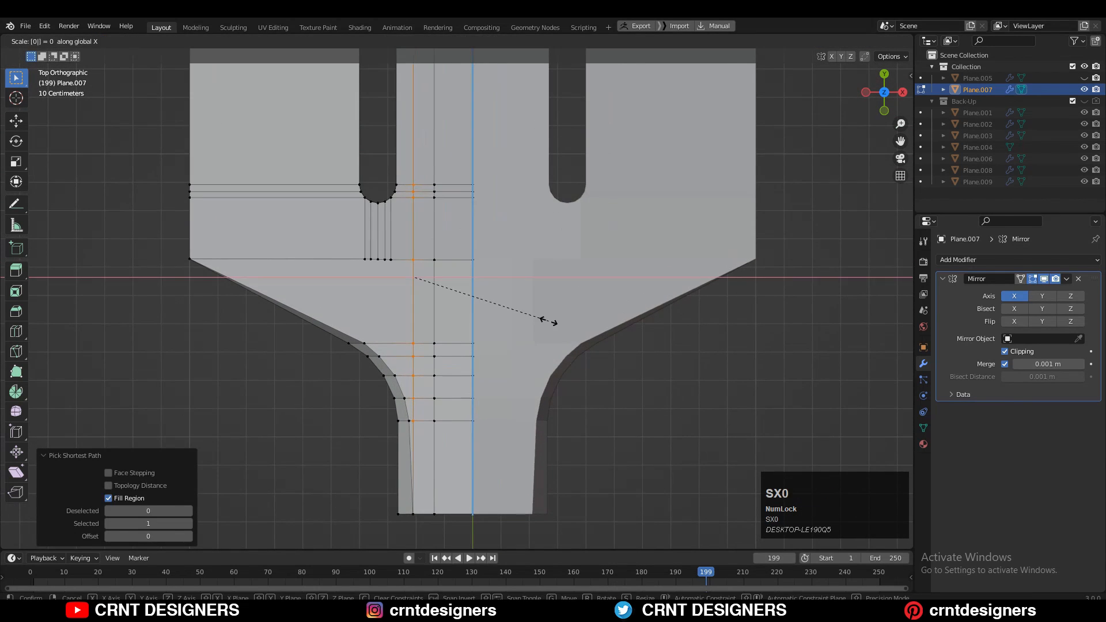
{"action": "left_click", "coordinate": [548, 321]}
Step: Edge-slide the straightened vertical vertex line by a factor of 0.107 and check the resulting topology
{"action": "middle_click_drag", "start_coordinate": [521, 204], "coordinate": [545, 348], "text": "shift"}
{"action": "scroll", "coordinate": [545, 348], "scroll_direction": "down", "scroll_amount": 2}
{"action": "scroll", "coordinate": [545, 348], "scroll_direction": "up", "scroll_amount": 1}
{"action": "middle_click_drag", "start_coordinate": [522, 209], "coordinate": [511, 224], "text": "shift"}
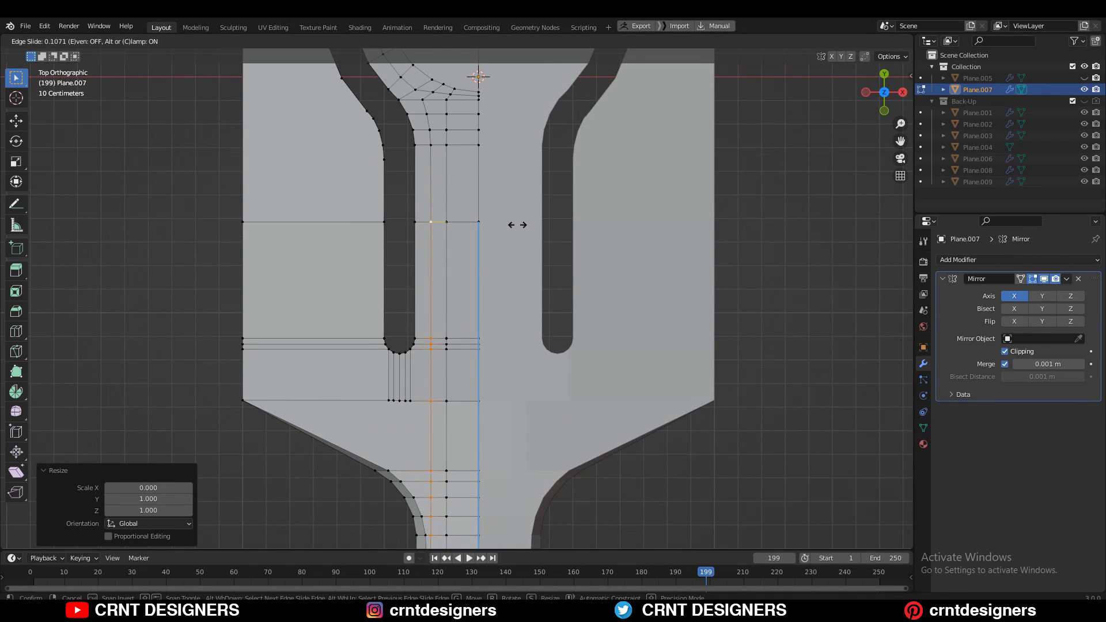
{"action": "left_click", "coordinate": [517, 225]}
{"action": "middle_click_drag", "start_coordinate": [528, 230], "coordinate": [796, 202]}
{"action": "left_click", "coordinate": [880, 93]}
{"action": "scroll", "coordinate": [654, 230], "scroll_direction": "up", "scroll_amount": 2}
{"action": "middle_click_drag", "start_coordinate": [655, 230], "coordinate": [687, 184]}
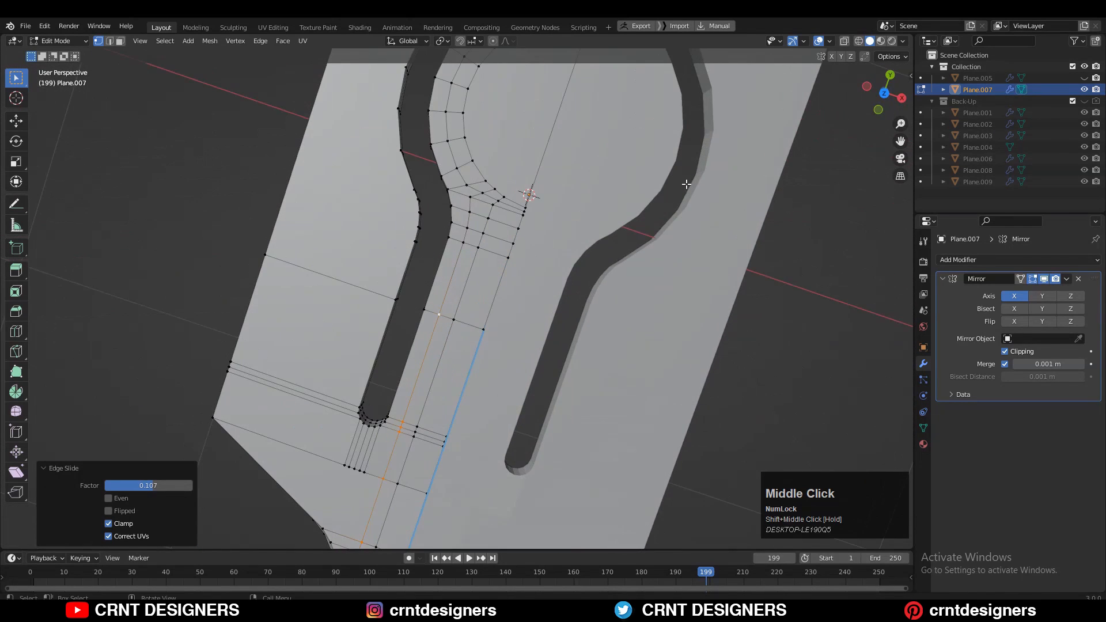
Step: Merge the two neighbouring vertices below the circle at centre and dissolve the surplus edges beside them
{"action": "left_click", "coordinate": [883, 94]}
{"action": "scroll", "coordinate": [405, 397], "scroll_direction": "up", "scroll_amount": 2}
{"action": "left_click", "coordinate": [432, 350]}
{"action": "left_click", "coordinate": [444, 364], "text": "shift"}
{"action": "middle_click_drag", "start_coordinate": [449, 364], "coordinate": [451, 282], "text": "shift"}
{"action": "scroll", "coordinate": [451, 282], "scroll_direction": "up", "scroll_amount": 1, "text": "shift"}
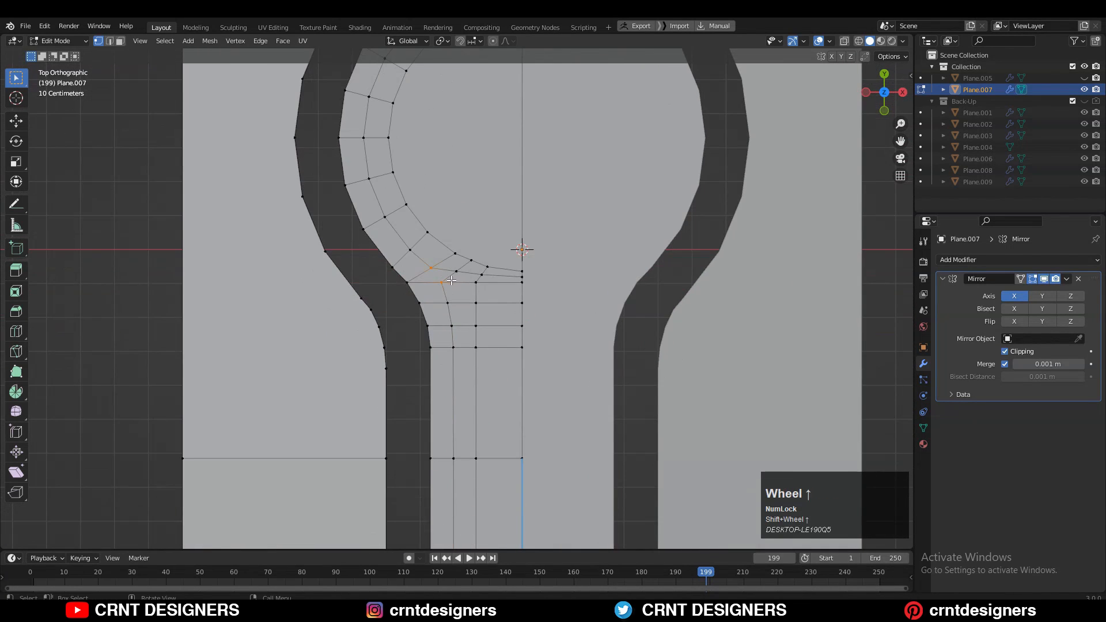
{"action": "key", "text": "m"}
{"action": "left_click", "coordinate": [450, 280]}
{"action": "key", "text": "2"}
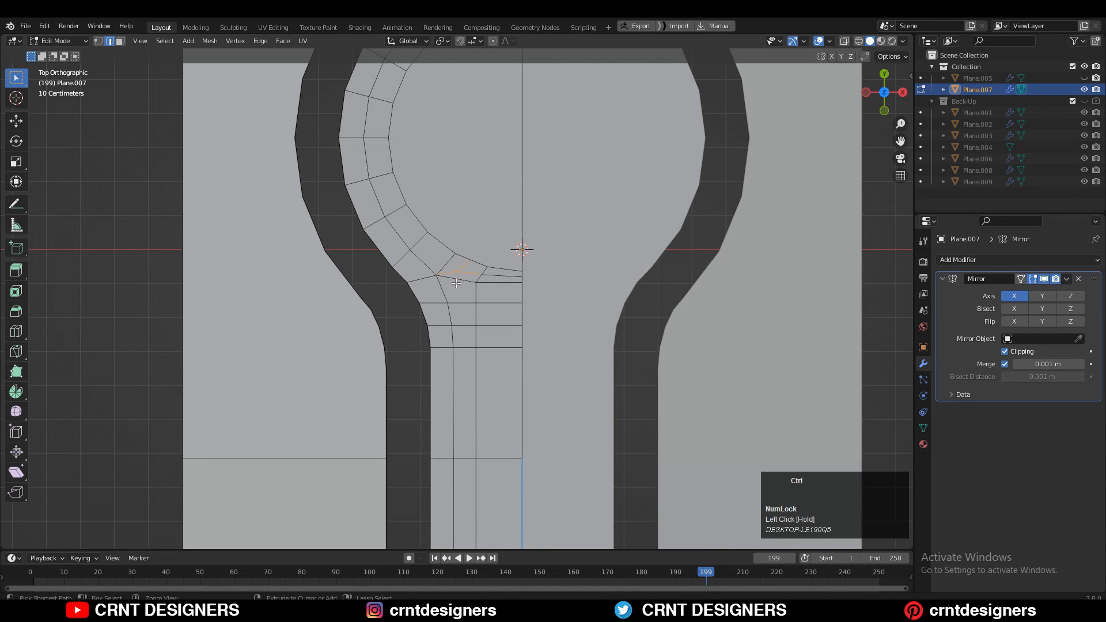
{"action": "key", "text": "ctrl+x"}
Step: Merge the two neighbouring vertices above the circle at centre and dissolve the surplus edges beside them
{"action": "scroll", "coordinate": [486, 276], "scroll_direction": "down", "scroll_amount": 2}
{"action": "middle_click_drag", "start_coordinate": [473, 103], "coordinate": [498, 267], "text": "shift"}
{"action": "scroll", "coordinate": [497, 267], "scroll_direction": "up", "scroll_amount": 4}
{"action": "key", "text": "1"}
{"action": "left_click_drag", "start_coordinate": [492, 182], "coordinate": [470, 228]}
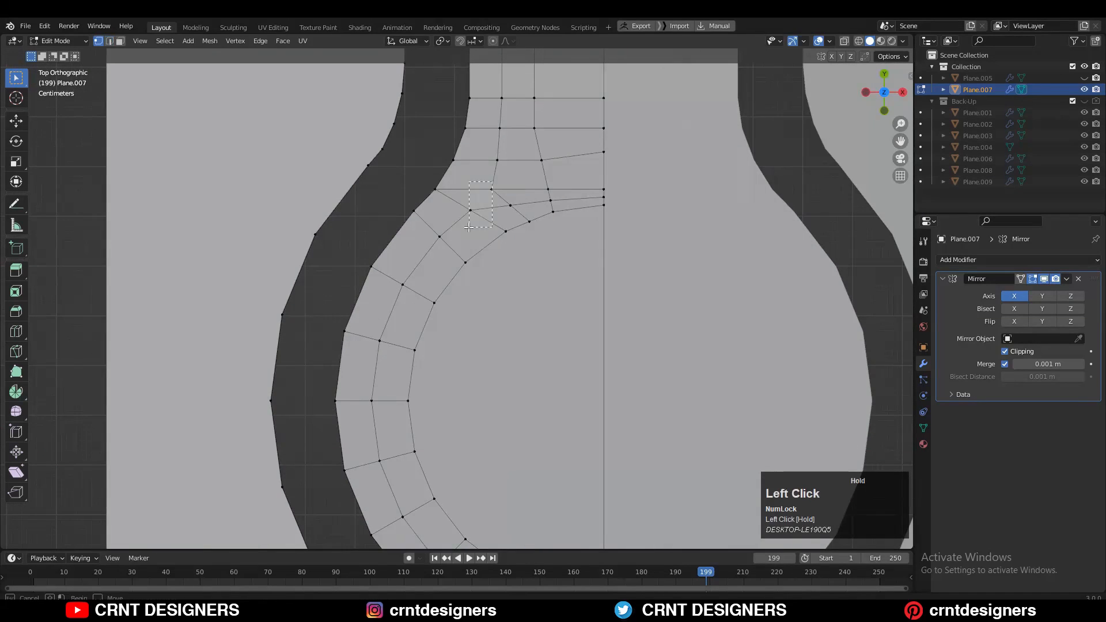
{"action": "key", "text": "m"}
{"action": "left_click", "coordinate": [450, 225]}
{"action": "middle_click_drag", "start_coordinate": [450, 226], "coordinate": [432, 359], "text": "shift"}
{"action": "key", "text": "2"}
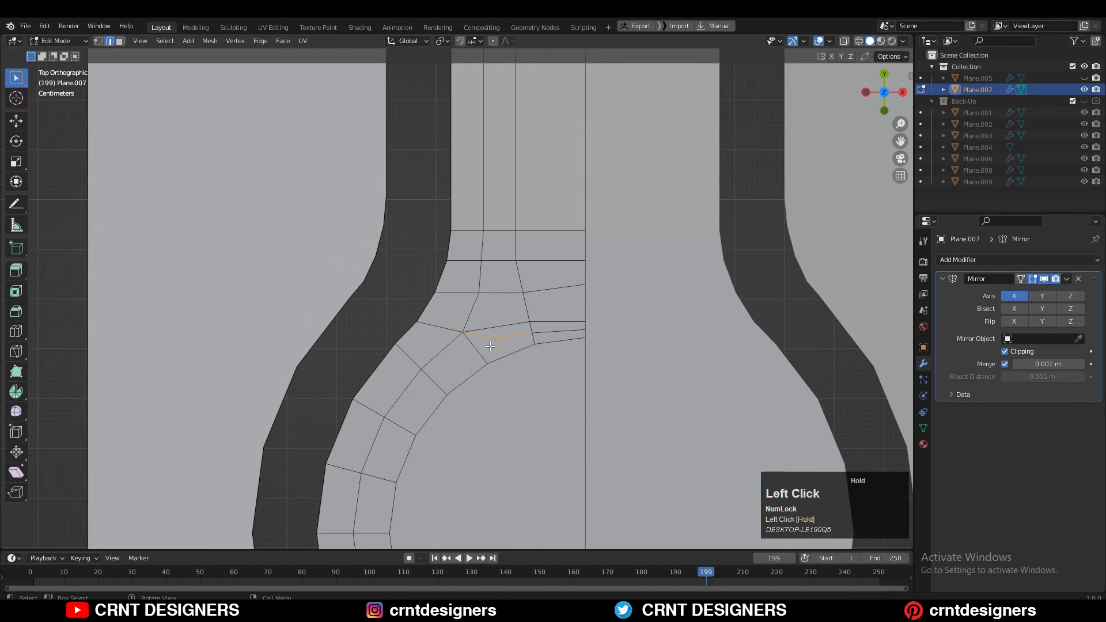
{"action": "left_click", "coordinate": [558, 333]}
{"action": "key", "text": "ctrl+x"}
Step: Slide the short centre edge above the circle, and vertex-slide a neighbouring vertex by a factor of 0.2
{"action": "middle_click_drag", "start_coordinate": [559, 333], "coordinate": [506, 306], "text": "ctrl"}
{"action": "left_click", "coordinate": [529, 312]}
{"action": "left_click", "coordinate": [528, 329]}
{"action": "key", "text": "g"}
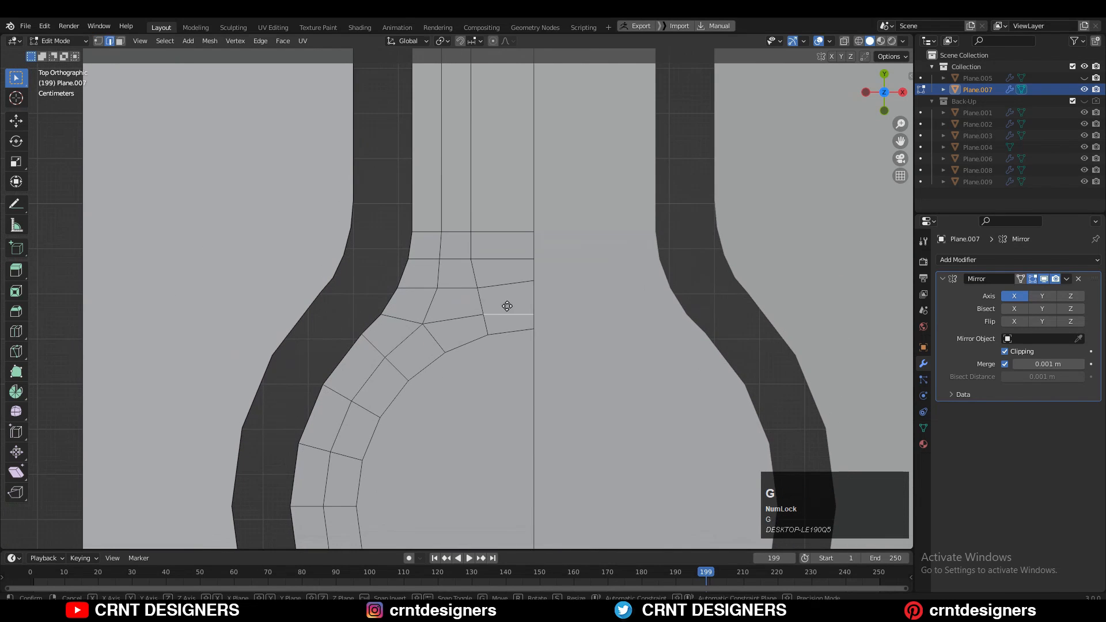
{"action": "left_click", "coordinate": [476, 282]}
{"action": "scroll", "coordinate": [476, 281], "scroll_direction": "down", "scroll_amount": 4}
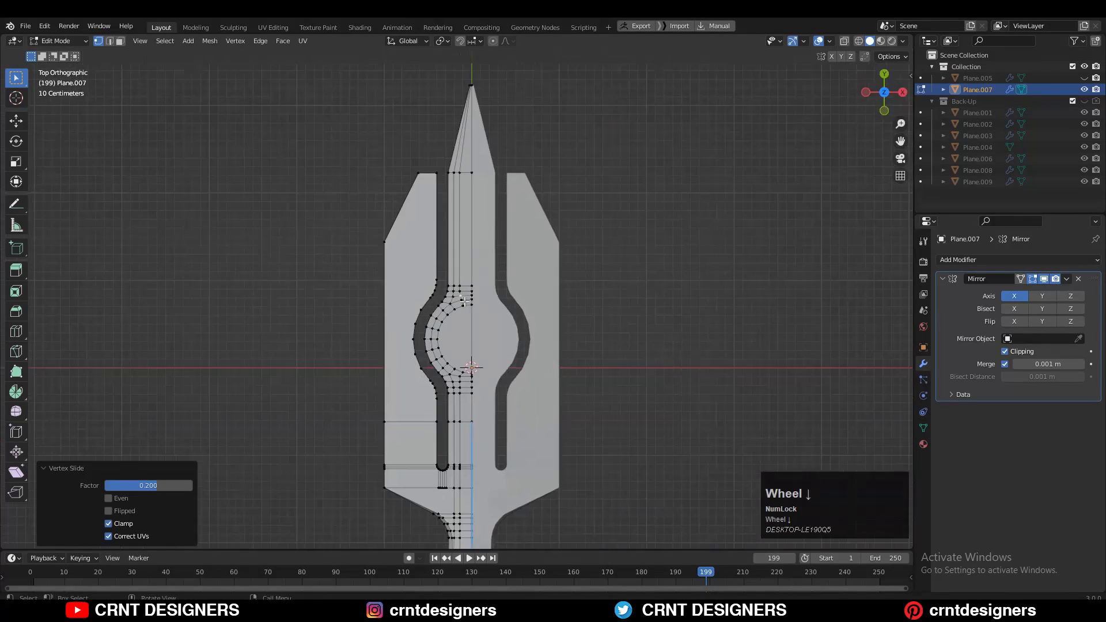
Step: Slide the short centre edge below the circle and vertex-slide its centre-line vertex by a factor of 0.3
{"action": "scroll", "coordinate": [476, 281], "scroll_direction": "up", "scroll_amount": 6}
{"action": "middle_click_drag", "start_coordinate": [478, 316], "coordinate": [452, 296], "text": "shift"}
{"action": "scroll", "coordinate": [452, 296], "scroll_direction": "up", "scroll_amount": 1}
{"action": "key", "text": "g"}
{"action": "key", "text": "g"}
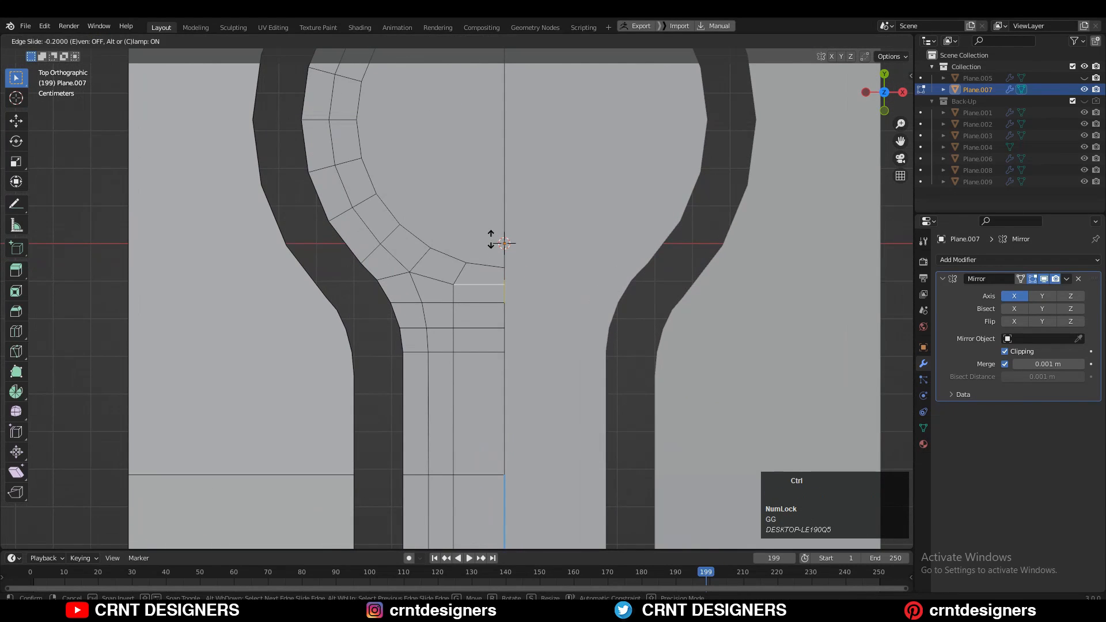
{"action": "left_click", "coordinate": [490, 245]}
{"action": "key", "text": "1"}
{"action": "left_click", "coordinate": [504, 288]}
{"action": "key", "text": "g"}
{"action": "left_click", "coordinate": [509, 234]}
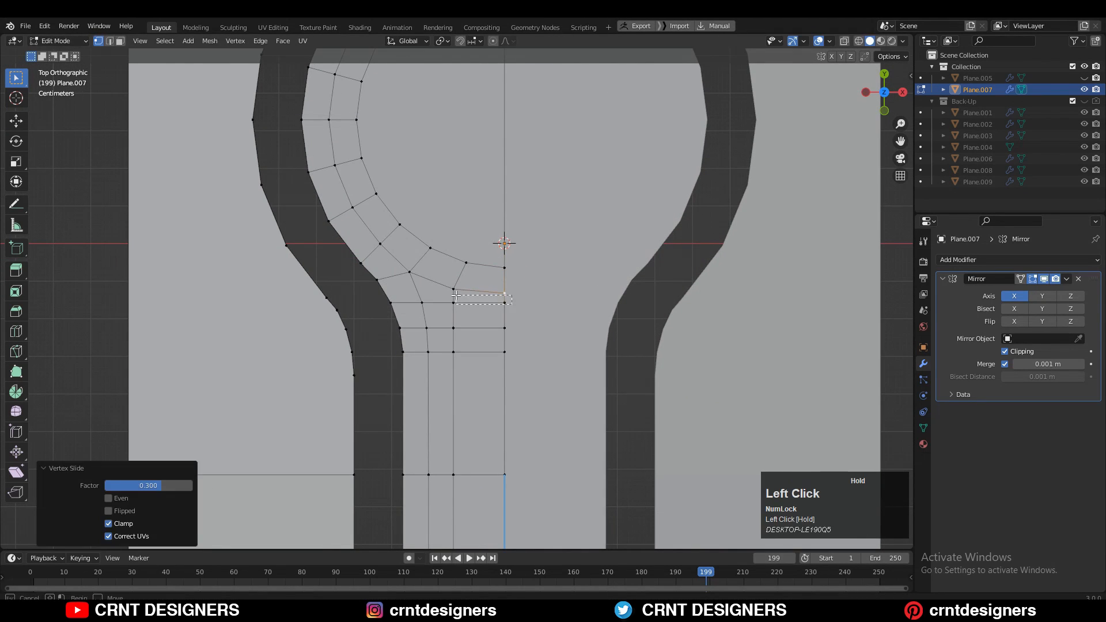
Step: Edge-slide the next short horizontal edge below the circle away from it by a factor of 0.2
{"action": "left_click", "coordinate": [454, 302]}
{"action": "left_click", "coordinate": [506, 301], "text": "shift"}
{"action": "scroll", "coordinate": [521, 287], "scroll_direction": "up", "scroll_amount": 1}
{"action": "middle_click_drag", "start_coordinate": [523, 284], "coordinate": [512, 252], "text": "shift"}
{"action": "key", "text": "g"}
{"action": "left_click", "coordinate": [514, 255]}
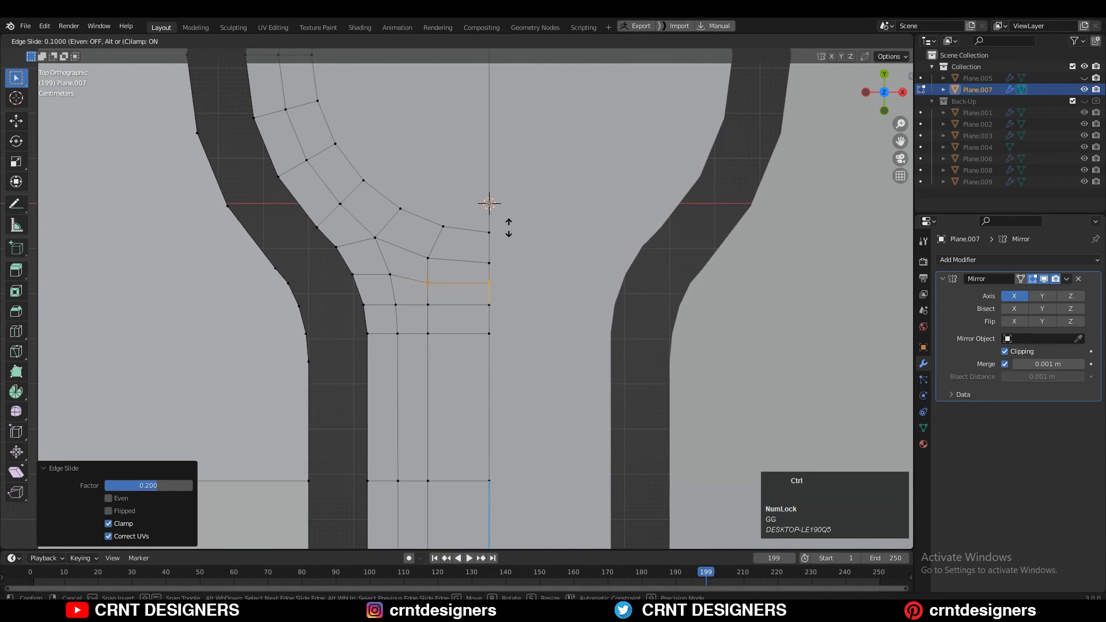
Step: Edge-slide the selected edges below the circle by a factor of 0.1
{"action": "left_click", "coordinate": [509, 228]}
{"action": "left_click", "coordinate": [518, 253]}
Step: Select the top faces of the centre strip from the handle through the circle up to the blade
{"action": "key", "text": "3"}
{"action": "scroll", "coordinate": [443, 299], "scroll_direction": "down", "scroll_amount": 6}
{"action": "left_click", "coordinate": [444, 483], "text": "alt"}
{"action": "left_click", "coordinate": [431, 469], "text": "alt+shift"}
{"action": "middle_click_drag", "start_coordinate": [455, 462], "coordinate": [453, 340], "text": "shift"}
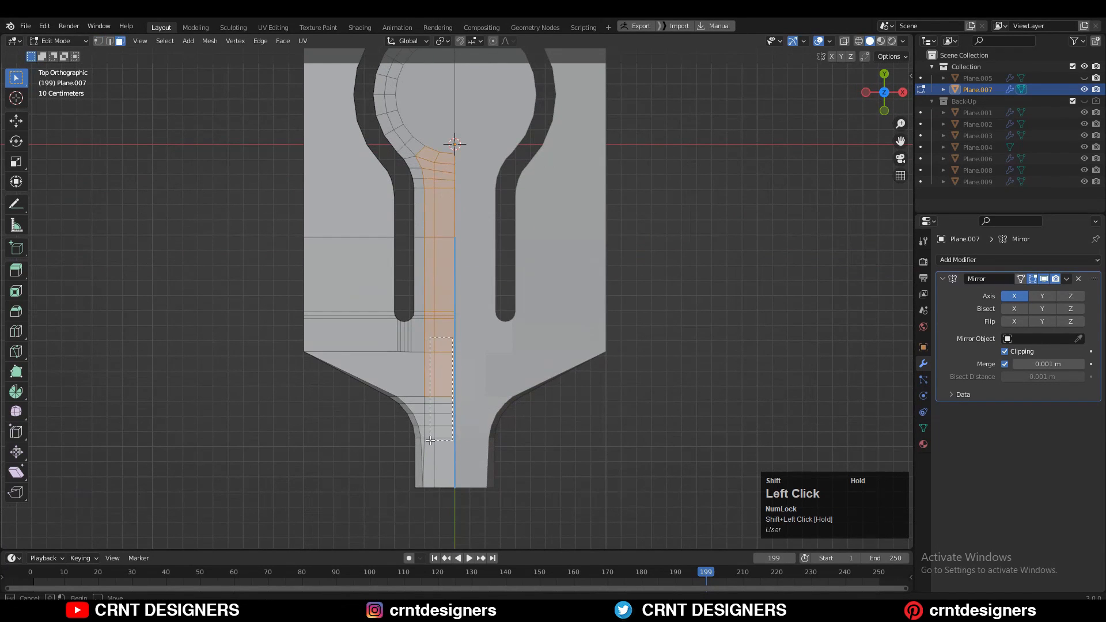
{"action": "middle_click_drag", "start_coordinate": [450, 301], "coordinate": [450, 369], "text": "shift"}
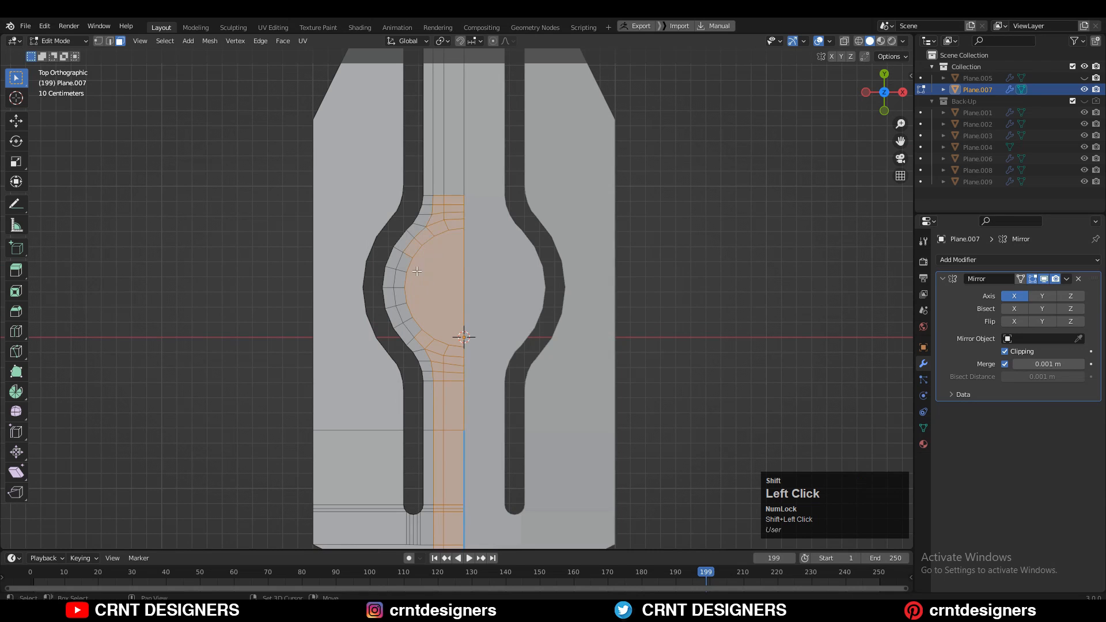
{"action": "left_click_drag", "start_coordinate": [408, 322], "coordinate": [405, 329], "text": "shift"}
{"action": "scroll", "coordinate": [407, 323], "scroll_direction": "down", "scroll_amount": 6}
{"action": "middle_click_drag", "start_coordinate": [423, 230], "coordinate": [401, 331], "text": "shift"}
{"action": "scroll", "coordinate": [402, 323], "scroll_direction": "up", "scroll_amount": 4}
{"action": "left_click_drag", "start_coordinate": [407, 284], "coordinate": [391, 396], "text": "shift"}
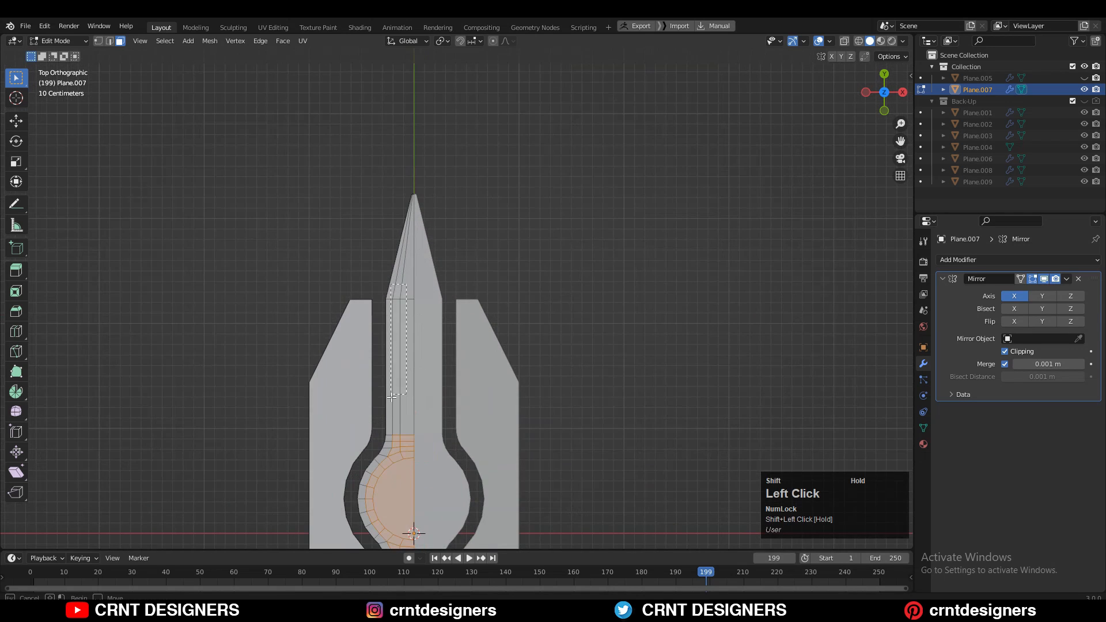
Step: Extrude the selected centre-strip faces upward by about 0.043 m
{"action": "middle_click_drag", "start_coordinate": [407, 296], "coordinate": [469, 257]}
{"action": "left_click", "coordinate": [883, 94]}
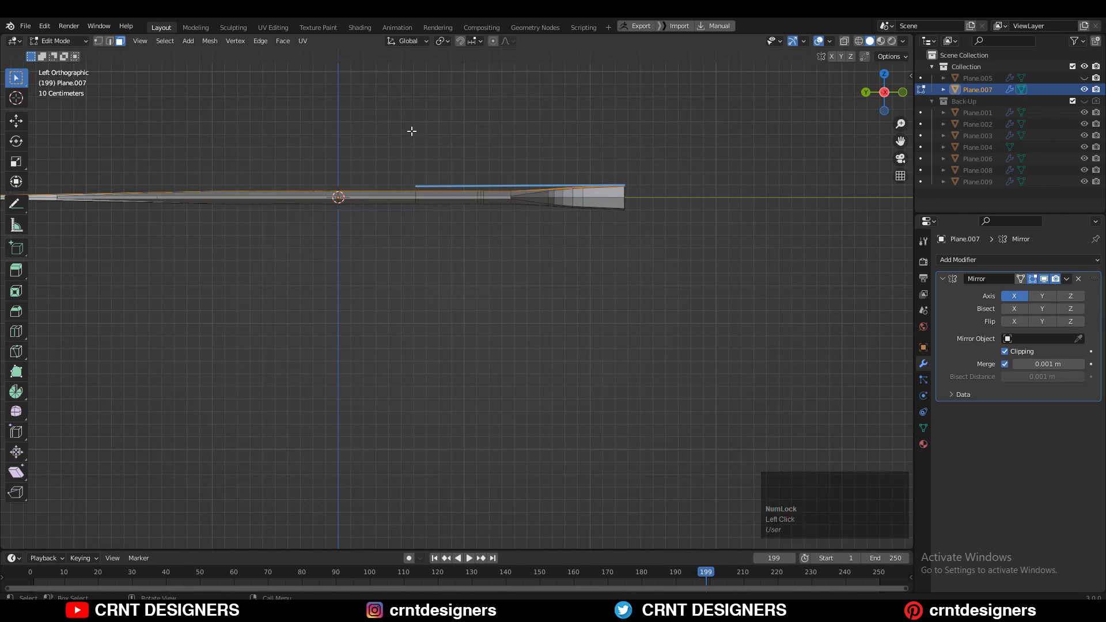
{"action": "middle_click_drag", "start_coordinate": [351, 123], "coordinate": [749, 271], "text": "shift"}
{"action": "key", "text": "shift+space"}
{"action": "key", "text": "g"}
{"action": "scroll", "coordinate": [548, 250], "scroll_direction": "down", "scroll_amount": 1}
{"action": "scroll", "coordinate": [515, 242], "scroll_direction": "up", "scroll_amount": 4}
{"action": "left_click", "coordinate": [522, 212]}
{"action": "scroll", "coordinate": [523, 230], "scroll_direction": "down", "scroll_amount": 3}
{"action": "scroll", "coordinate": [779, 268], "scroll_direction": "up", "scroll_amount": 2}
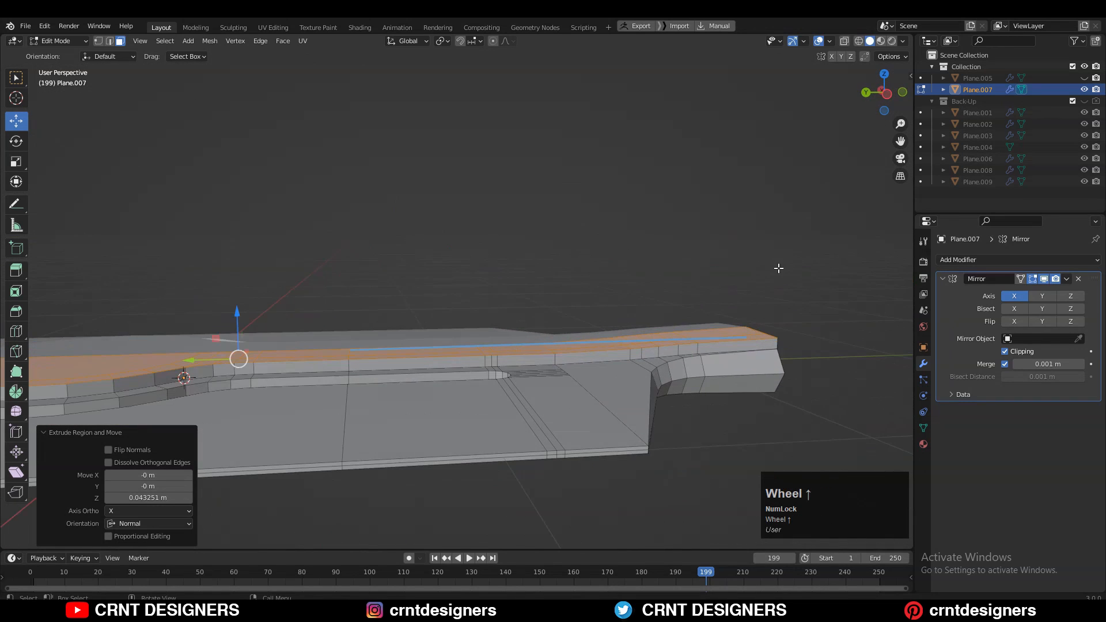
Step: Dissolve the surplus edges of the raised step at the handle's end and along the handle, turning the step into a slope
{"action": "left_click_drag", "start_coordinate": [903, 99], "coordinate": [634, 254]}
{"action": "key", "text": "2"}
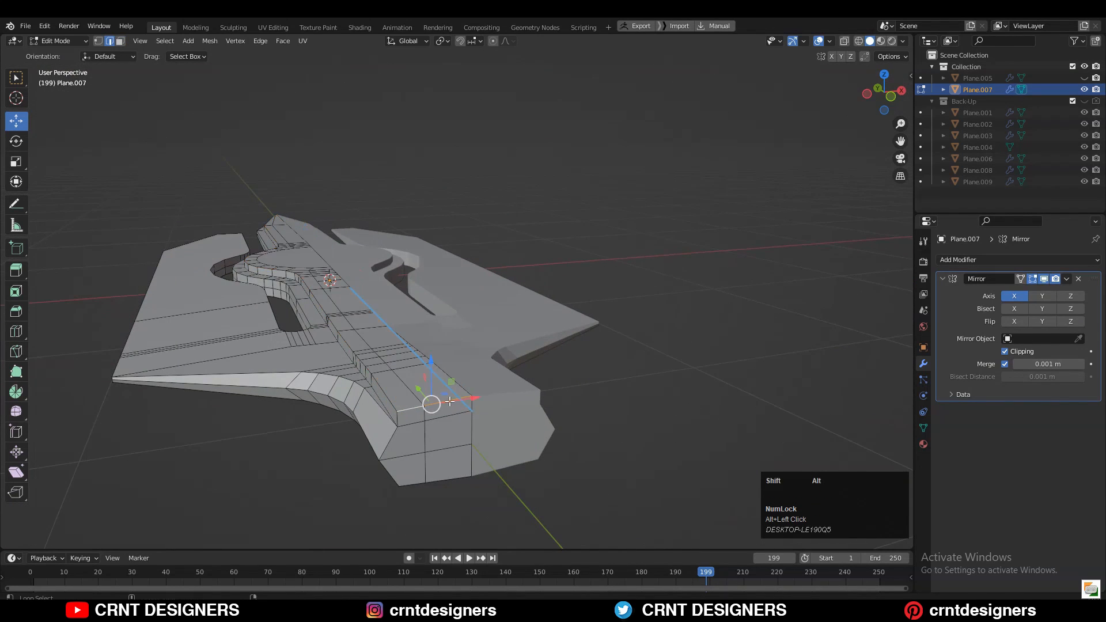
{"action": "middle_click_drag", "start_coordinate": [431, 400], "coordinate": [644, 244]}
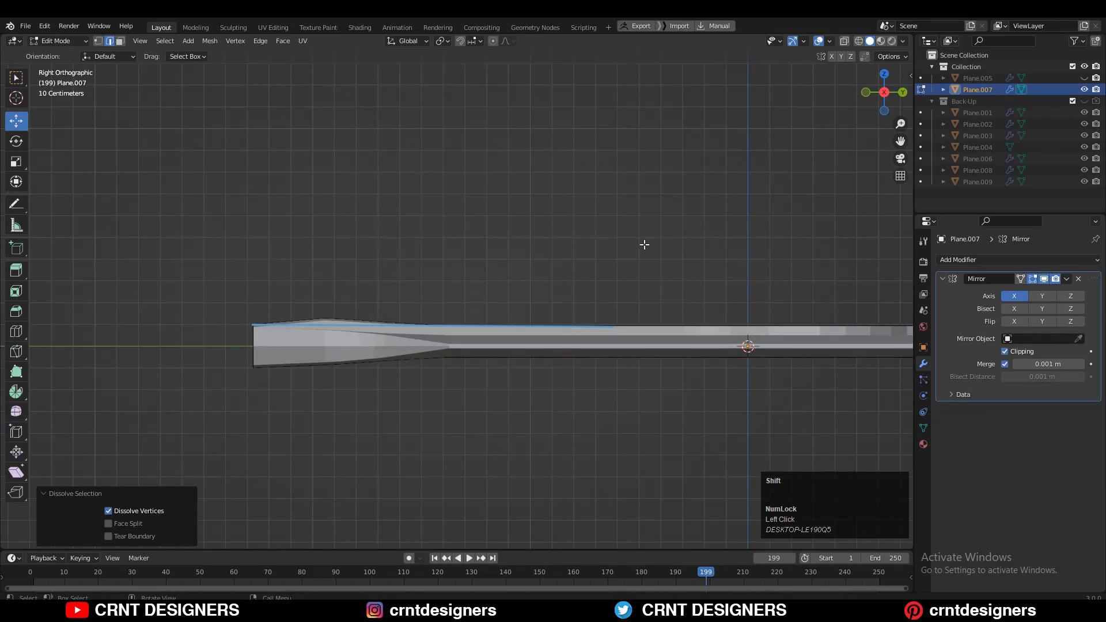
{"action": "scroll", "coordinate": [440, 280], "scroll_direction": "up", "scroll_amount": 3}
{"action": "middle_click_drag", "start_coordinate": [440, 280], "coordinate": [496, 336]}
{"action": "key", "text": "ctrl+x"}
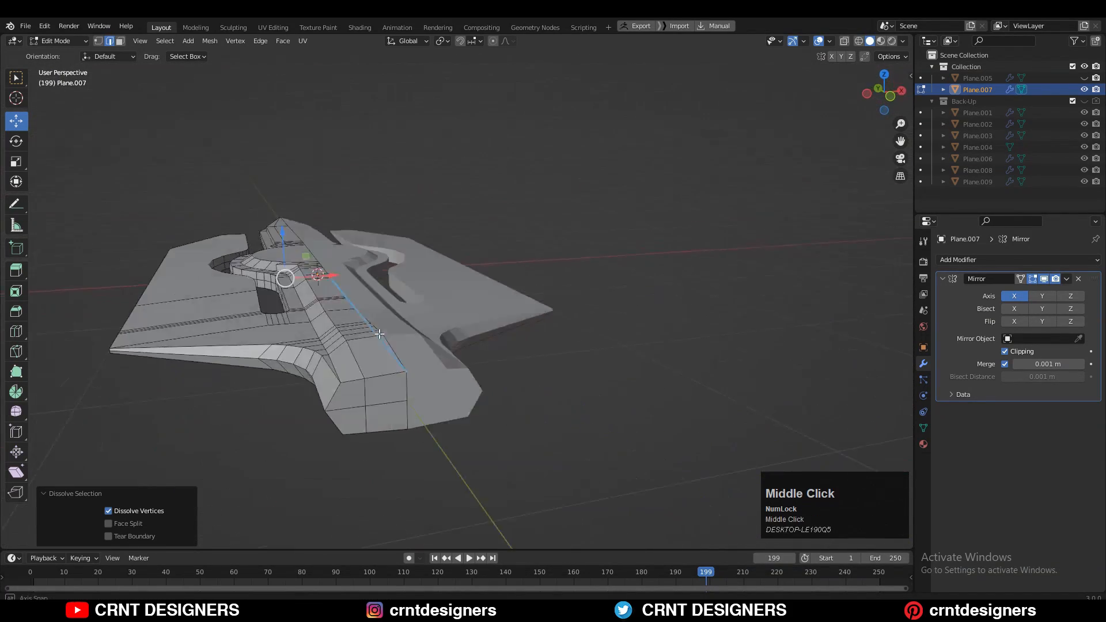
Step: Connect two vertices where the circle meets the centre strip on the handle side
{"action": "scroll", "coordinate": [484, 323], "scroll_direction": "up", "scroll_amount": 4}
{"action": "key", "text": "1"}
{"action": "left_click", "coordinate": [444, 304]}
{"action": "right_click", "coordinate": [496, 336]}
{"action": "left_click", "coordinate": [495, 336]}
Step: Try to dissolve the edge beside the new connection on the circle's handle side
{"action": "left_click", "coordinate": [479, 382]}
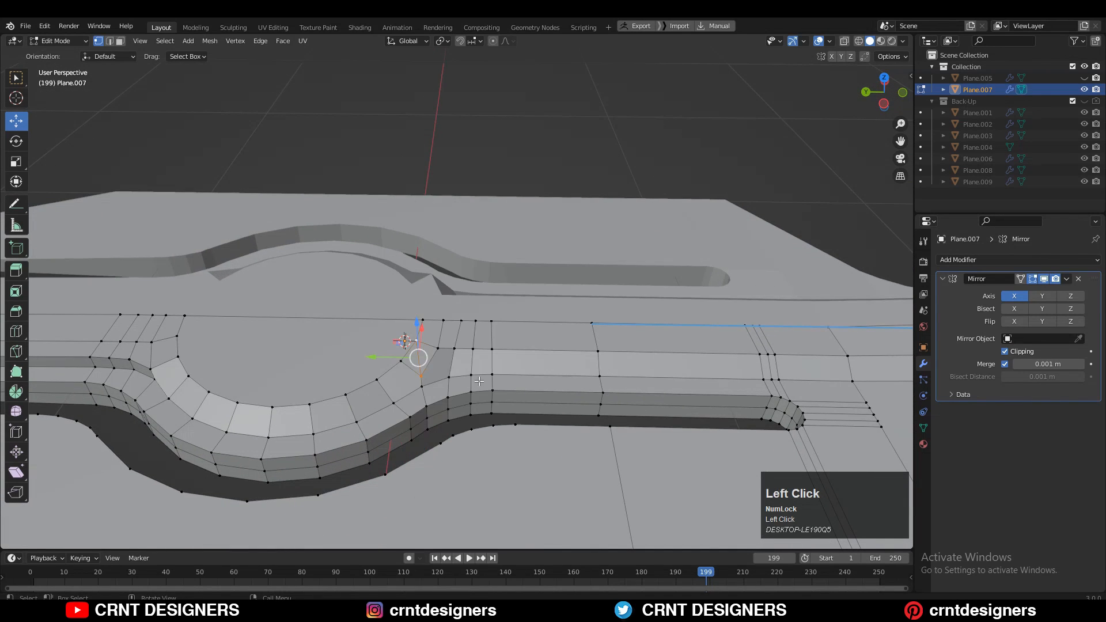
{"action": "left_click", "coordinate": [415, 375], "text": "shift"}
{"action": "key", "text": "ctrl+x"}
{"action": "middle_click_drag", "start_coordinate": [430, 325], "coordinate": [542, 352]}
{"action": "key", "text": "ctrl+z"}
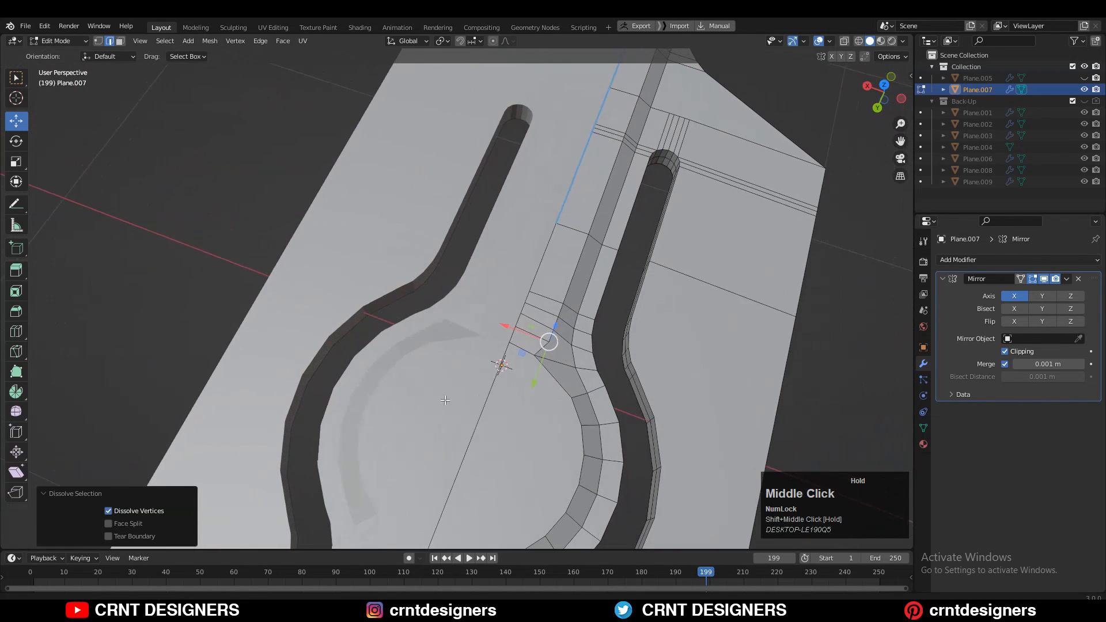
Step: Dissolve the surplus edge at the junction between the circle and the handle strip
{"action": "left_click", "coordinate": [584, 342]}
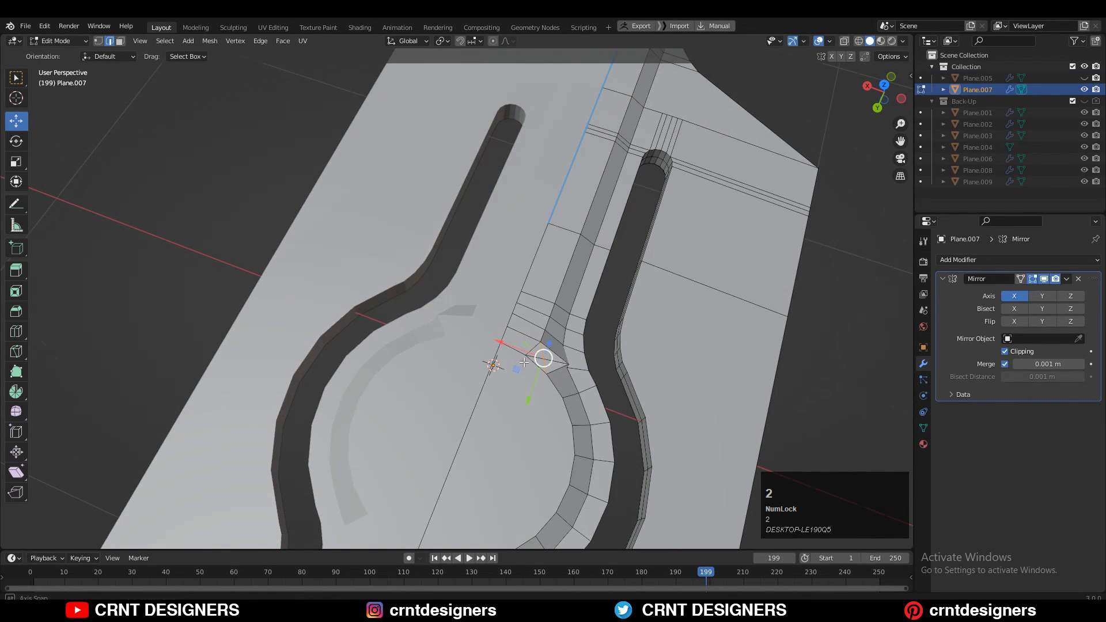
{"action": "key", "text": "KP_1"}
{"action": "middle_click_drag", "start_coordinate": [480, 434], "coordinate": [635, 328], "text": "shift"}
{"action": "key", "text": "ctrl+x"}
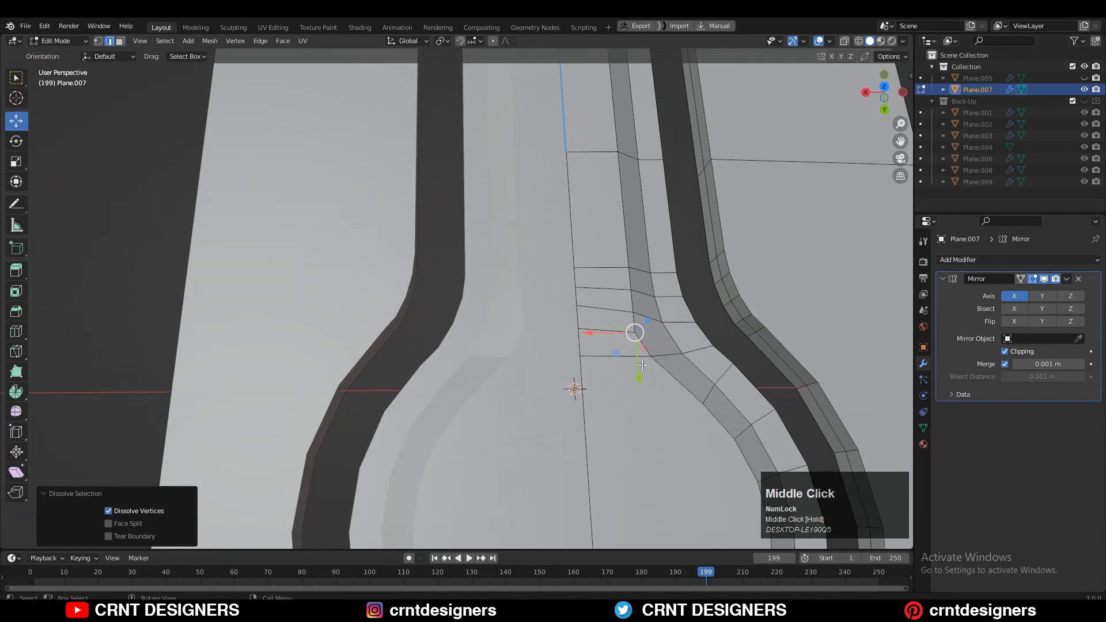
Step: Dissolve one surplus short edge running to the centre line below the circle
{"action": "scroll", "coordinate": [701, 234], "scroll_direction": "down", "scroll_amount": 3}
{"action": "left_click", "coordinate": [884, 91]}
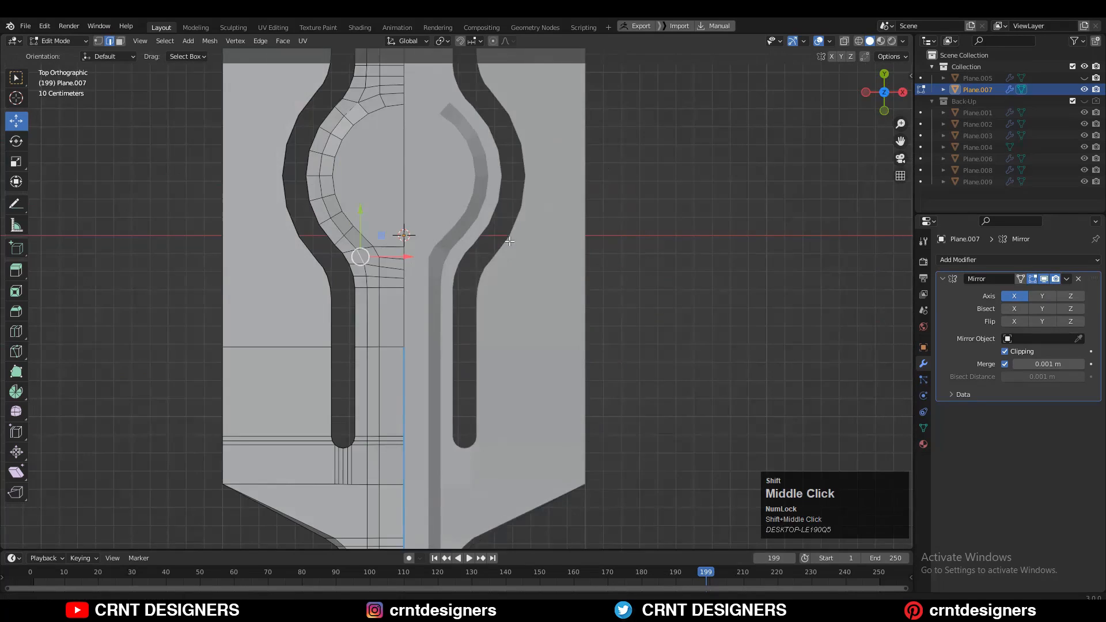
{"action": "scroll", "coordinate": [537, 306], "scroll_direction": "up", "scroll_amount": 3}
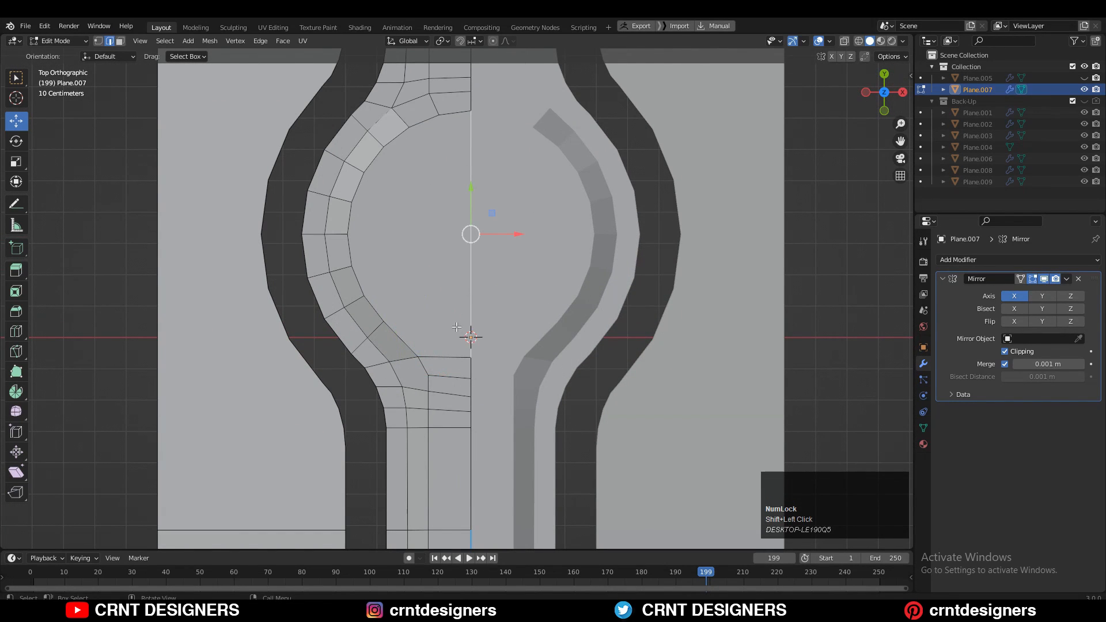
{"action": "key", "text": "2"}
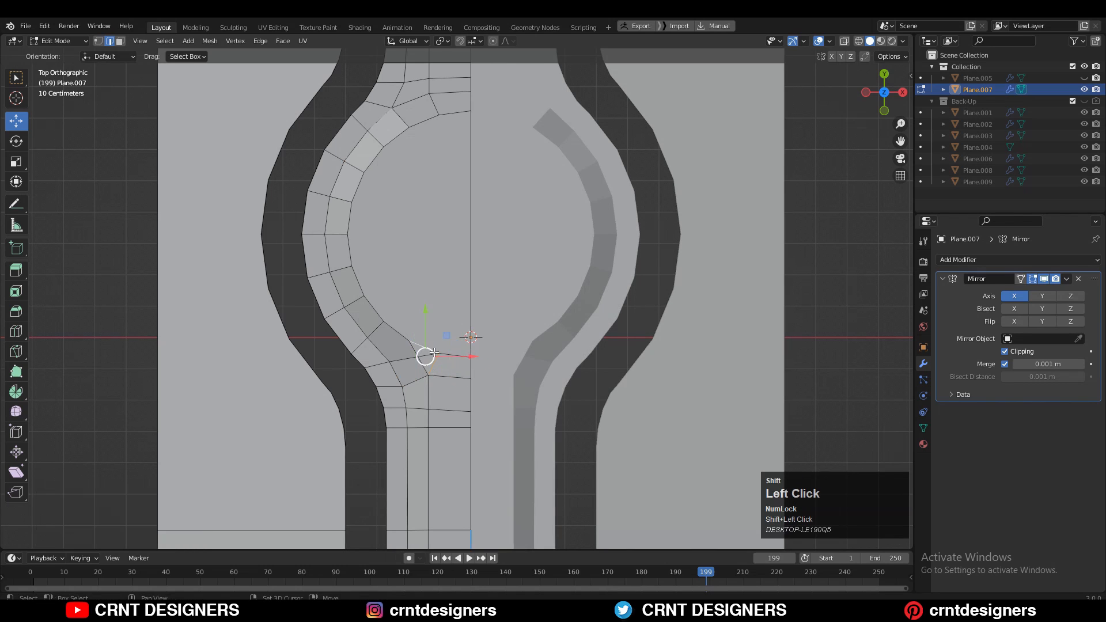
{"action": "key", "text": "ctrl+z"}
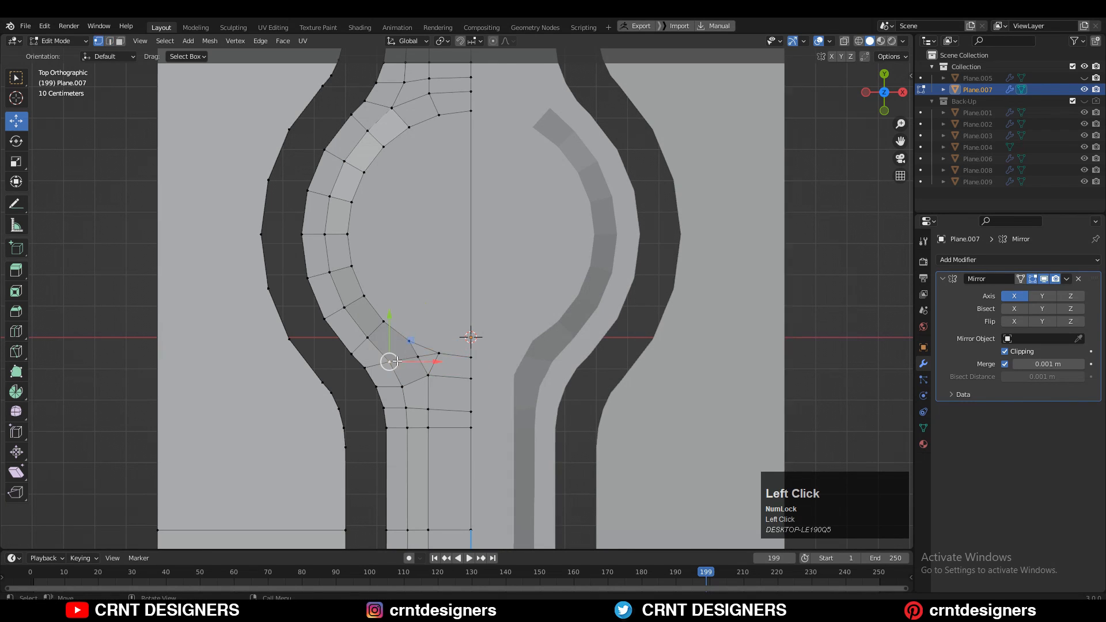
Step: Connect the two neighbouring vertices across the bevel at the circle's handle side and dissolve the surplus edge beside them
{"action": "left_click", "coordinate": [409, 342], "text": "shift"}
{"action": "right_click", "coordinate": [454, 315]}
{"action": "left_click", "coordinate": [455, 315]}
{"action": "key", "text": "2"}
{"action": "left_click", "coordinate": [406, 358]}
{"action": "key", "text": "ctrl+x"}
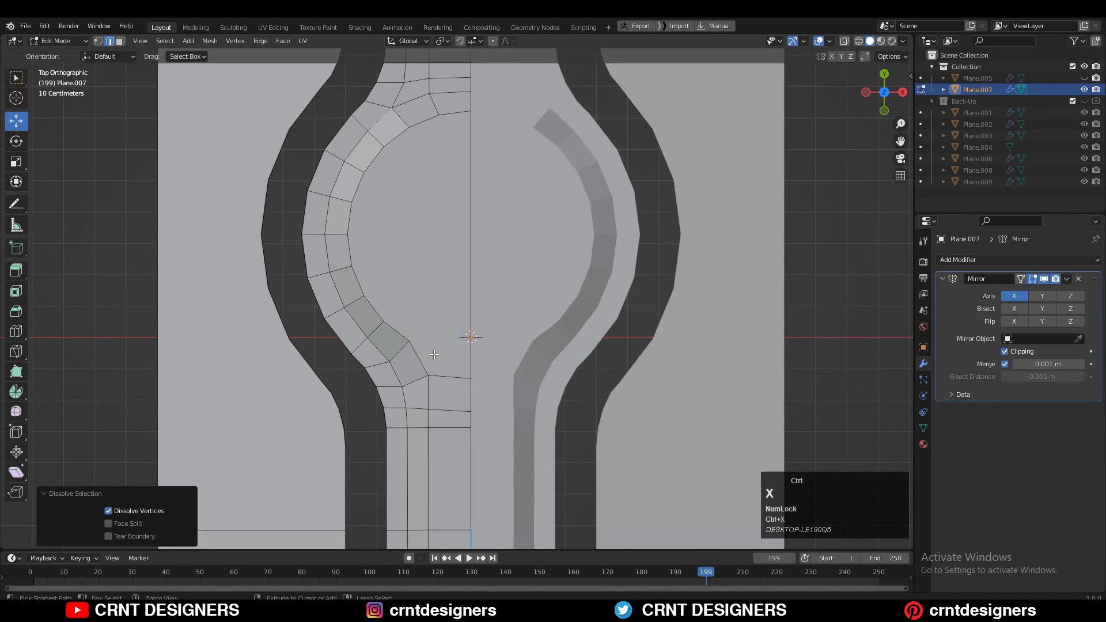
{"action": "scroll", "coordinate": [434, 355], "scroll_direction": "down", "scroll_amount": 4}
{"action": "scroll", "coordinate": [463, 383], "scroll_direction": "up", "scroll_amount": 3}
{"action": "middle_click_drag", "start_coordinate": [434, 355], "coordinate": [464, 338], "text": "shift"}
{"action": "key", "text": "1"}
{"action": "left_click", "coordinate": [470, 388]}
{"action": "scroll", "coordinate": [455, 349], "scroll_direction": "up", "scroll_amount": 2}
{"action": "scroll", "coordinate": [455, 348], "scroll_direction": "up", "scroll_amount": 1}
{"action": "left_click", "coordinate": [466, 343]}
{"action": "left_click", "coordinate": [497, 311]}
Step: Try to dissolve the edge loop of the raised step running from the circle along the blade
{"action": "scroll", "coordinate": [461, 231], "scroll_direction": "down", "scroll_amount": 3}
{"action": "middle_click_drag", "start_coordinate": [446, 153], "coordinate": [605, 202], "text": "shift"}
{"action": "scroll", "coordinate": [423, 282], "scroll_direction": "up", "scroll_amount": 2}
{"action": "key", "text": "2"}
{"action": "scroll", "coordinate": [434, 321], "scroll_direction": "up", "scroll_amount": 2}
{"action": "left_click", "coordinate": [447, 261], "text": "alt"}
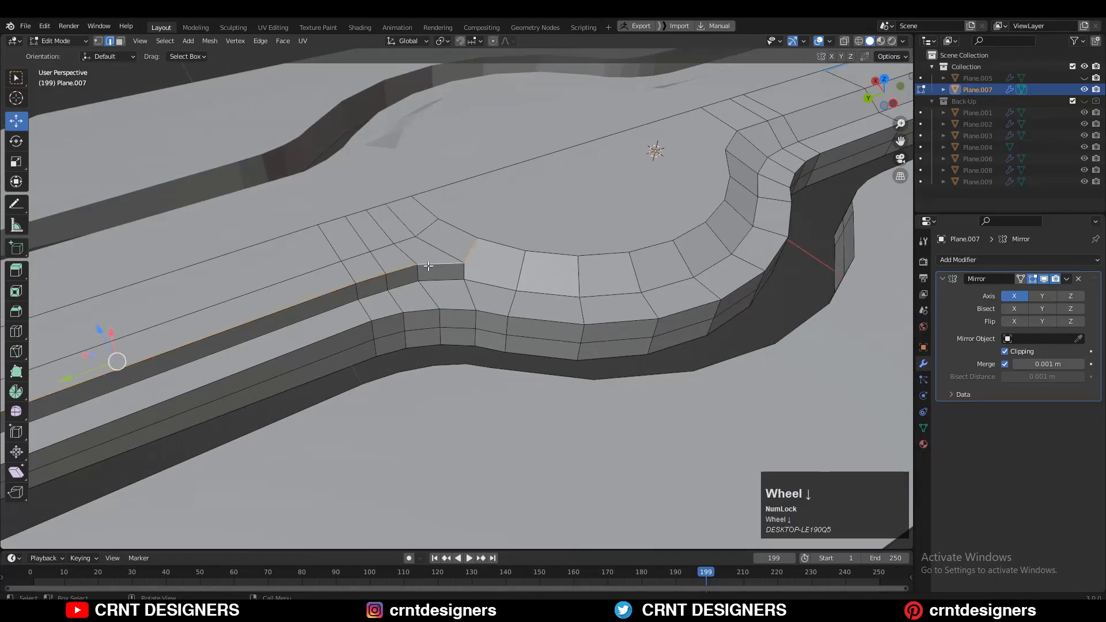
{"action": "scroll", "coordinate": [447, 261], "scroll_direction": "down", "scroll_amount": 5}
{"action": "middle_click_drag", "start_coordinate": [323, 305], "coordinate": [542, 265], "text": "shift"}
{"action": "scroll", "coordinate": [461, 283], "scroll_direction": "up", "scroll_amount": 2}
{"action": "middle_click_drag", "start_coordinate": [449, 282], "coordinate": [335, 314]}
{"action": "left_click", "coordinate": [540, 325], "text": "shift"}
{"action": "key", "text": "ctrl+x"}
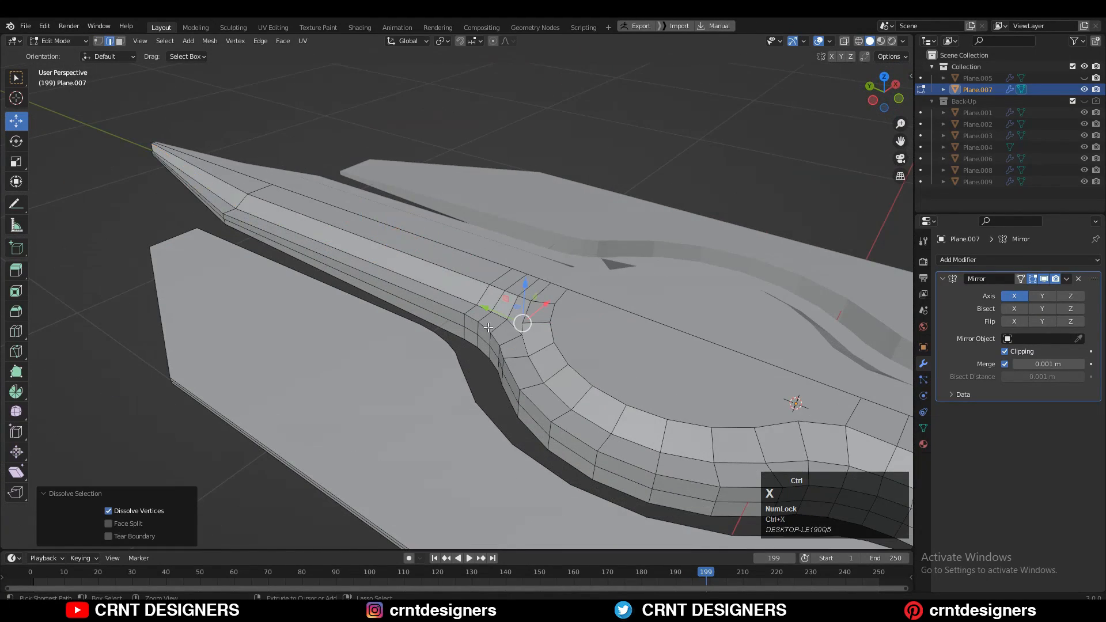
Step: Undo the last dissolve of the blade's step edges
{"action": "scroll", "coordinate": [536, 343], "scroll_direction": "down", "scroll_amount": 2}
{"action": "middle_click_drag", "start_coordinate": [489, 342], "coordinate": [618, 334]}
{"action": "scroll", "coordinate": [618, 335], "scroll_direction": "down", "scroll_amount": 3}
{"action": "scroll", "coordinate": [618, 335], "scroll_direction": "up", "scroll_amount": 1}
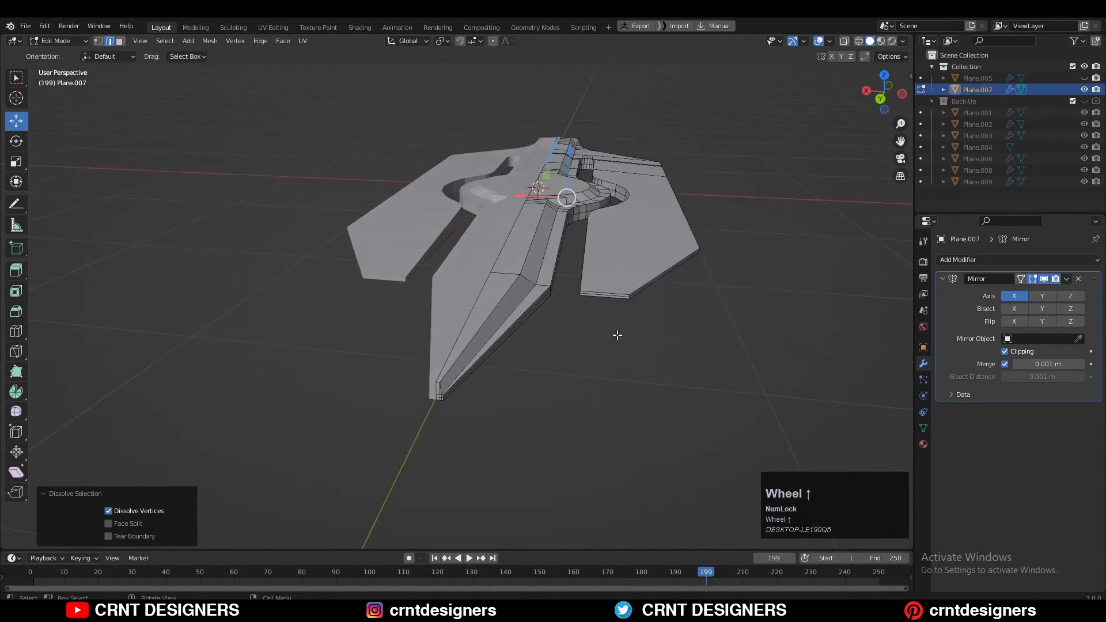
{"action": "scroll", "coordinate": [617, 335], "scroll_direction": "up", "scroll_amount": 1}
{"action": "key", "text": "ctrl+z"}
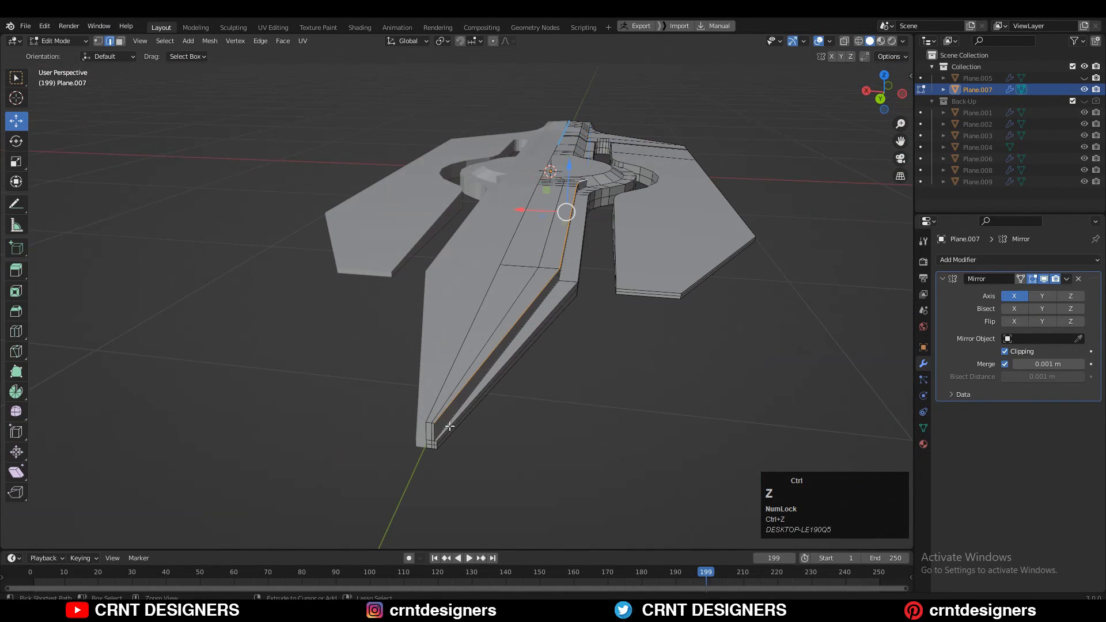
Step: Dissolve the step's edge loop from the blade tip to the circle, turning the step into a slope
{"action": "left_click", "coordinate": [430, 424], "text": "alt"}
{"action": "key", "text": "ctrl+x"}
{"action": "middle_click_drag", "start_coordinate": [567, 305], "coordinate": [494, 331]}
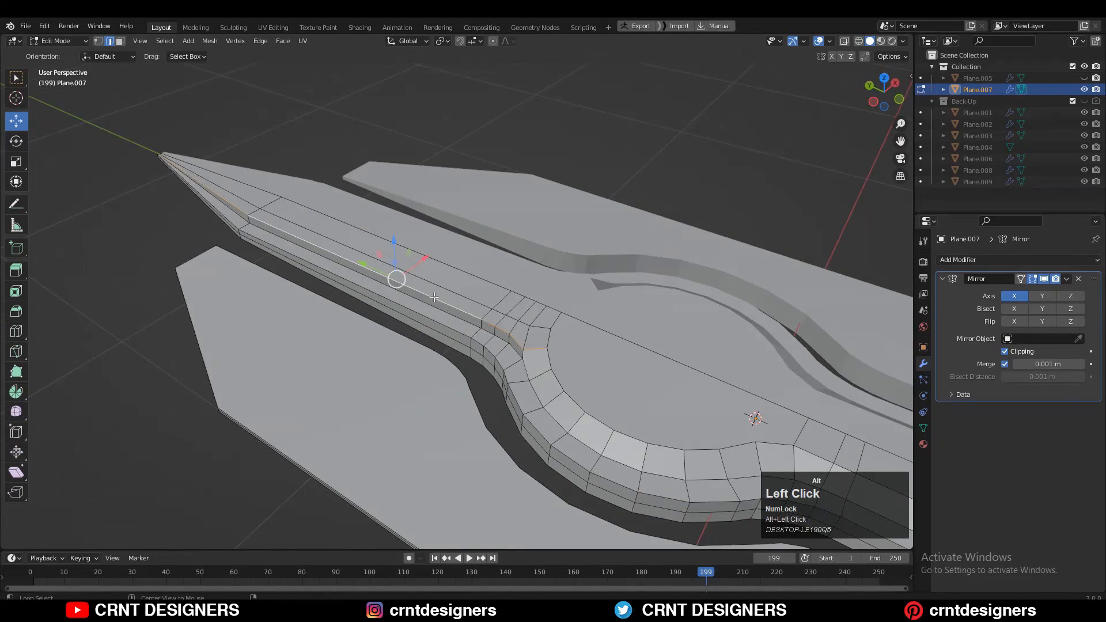
{"action": "scroll", "coordinate": [404, 271], "scroll_direction": "up", "scroll_amount": 3}
{"action": "key", "text": "ctrl+x"}
{"action": "scroll", "coordinate": [407, 290], "scroll_direction": "down", "scroll_amount": 5}
{"action": "scroll", "coordinate": [444, 353], "scroll_direction": "up", "scroll_amount": 6}
Step: Connect two neighbouring vertices where the circle meets the blade and dissolve the surplus edge beside them
{"action": "key", "text": "1"}
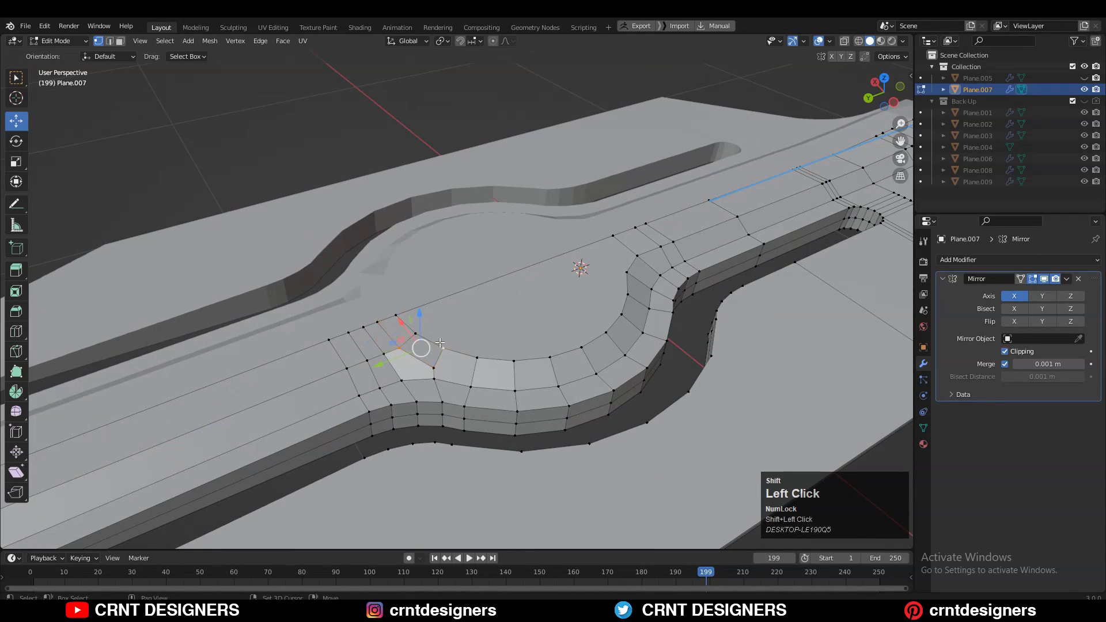
{"action": "left_click", "coordinate": [437, 346]}
{"action": "left_click", "coordinate": [420, 335], "text": "shift"}
{"action": "right_click", "coordinate": [420, 334]}
{"action": "left_click", "coordinate": [421, 334]}
{"action": "scroll", "coordinate": [448, 356], "scroll_direction": "up", "scroll_amount": 2}
{"action": "key", "text": "c"}
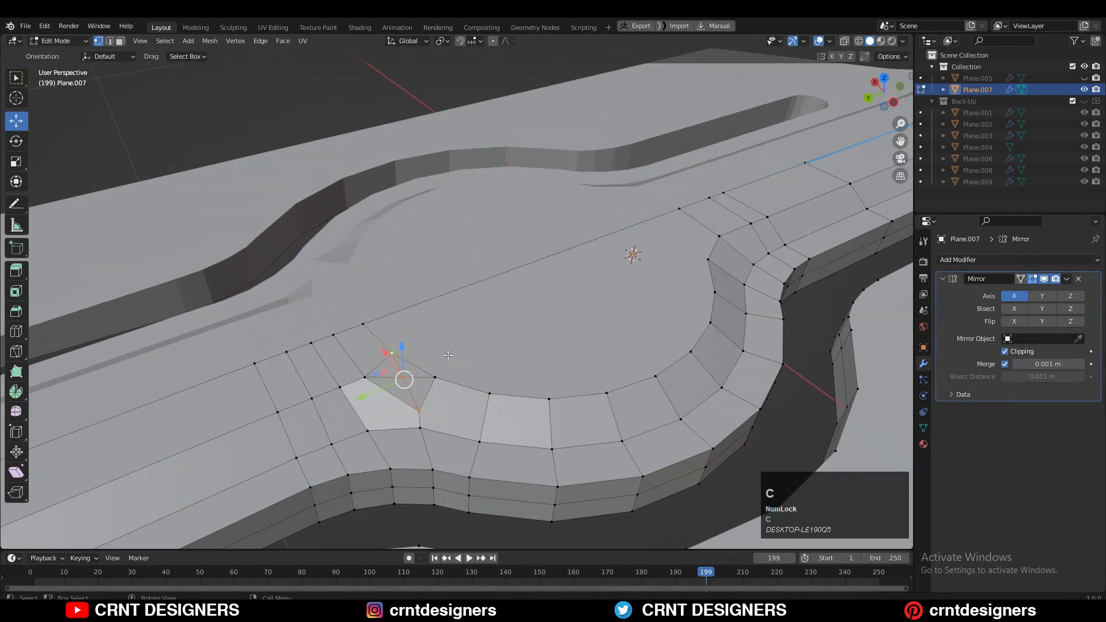
{"action": "left_click", "coordinate": [428, 383]}
{"action": "key", "text": "ctrl+x"}
Step: Connect another vertex pair across the sloped strip at the circle's blade-side junction
{"action": "middle_click_drag", "start_coordinate": [452, 372], "coordinate": [541, 410]}
{"action": "key", "text": "1"}
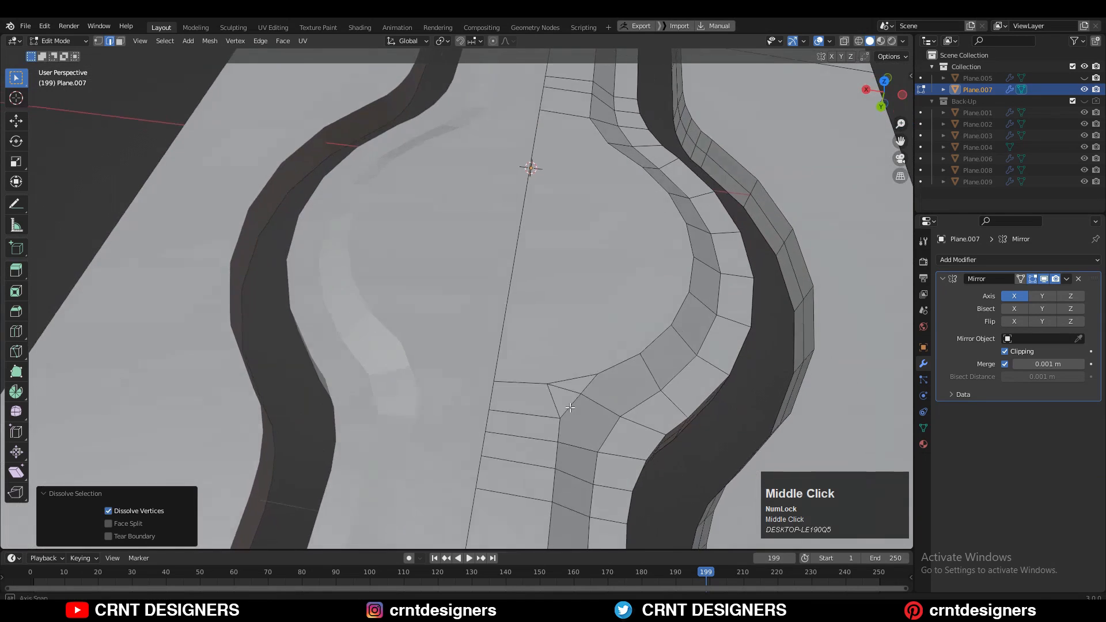
{"action": "left_click", "coordinate": [599, 382], "text": "shift"}
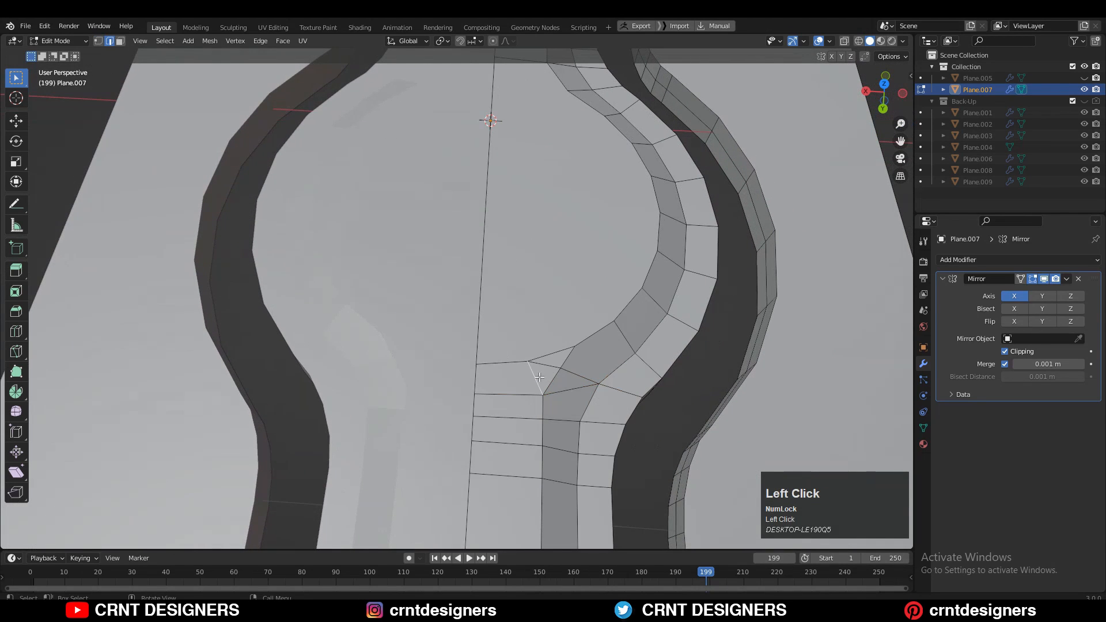
{"action": "key", "text": "ctrl+z"}
{"action": "left_click", "coordinate": [597, 381], "text": "shift"}
{"action": "right_click", "coordinate": [587, 336]}
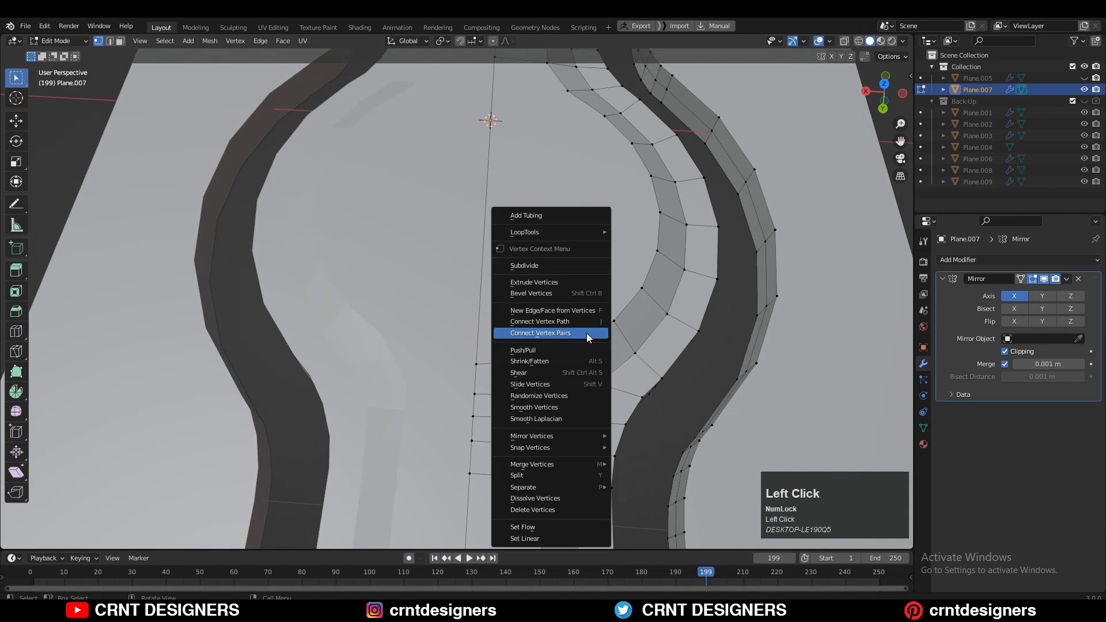
{"action": "left_click", "coordinate": [587, 334]}
Step: Dissolve the two surplus edges beside the new connection at the circle's blade-side junction
{"action": "key", "text": "2"}
{"action": "left_click", "coordinate": [546, 364]}
{"action": "middle_click_drag", "start_coordinate": [549, 365], "coordinate": [588, 331]}
{"action": "key", "text": "ctrl+x"}
{"action": "left_click", "coordinate": [592, 374]}
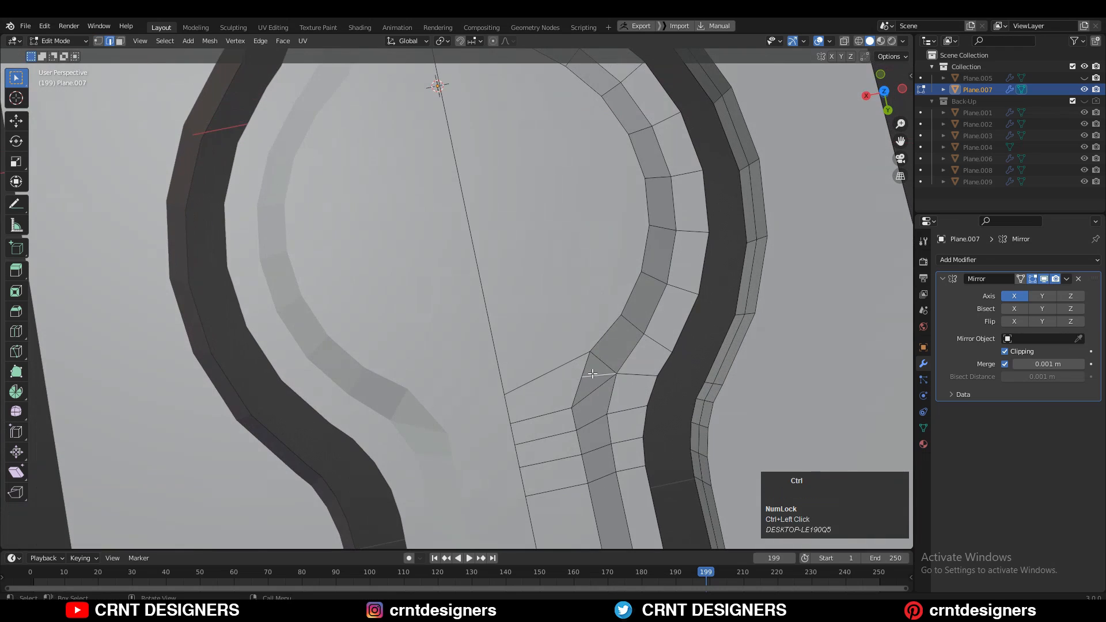
{"action": "key", "text": "ctrl+x"}
Step: In top view, dissolve the slanted edge joining the circle's upper rim to the centre line
{"action": "left_click", "coordinate": [871, 86]}
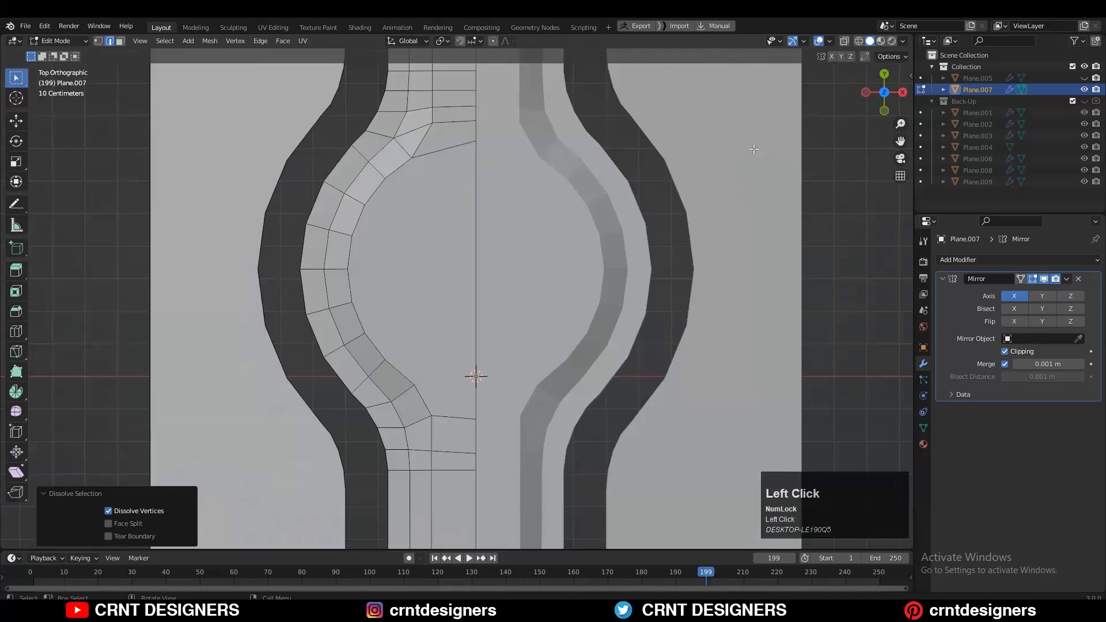
{"action": "middle_click_drag", "start_coordinate": [450, 245], "coordinate": [450, 264], "text": "shift"}
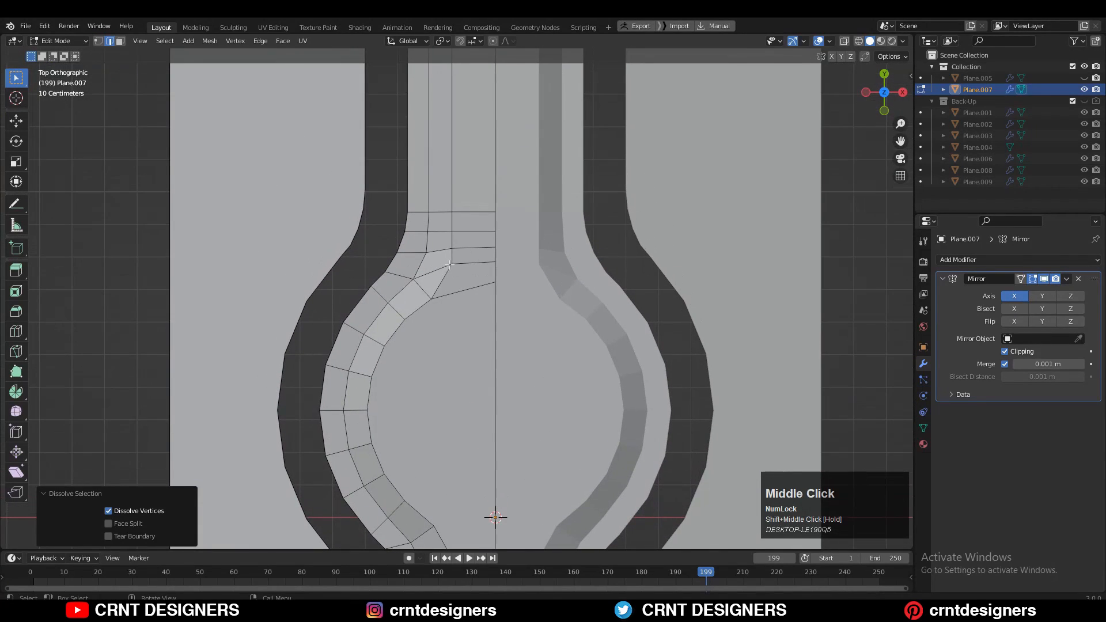
{"action": "scroll", "coordinate": [463, 288], "scroll_direction": "down", "scroll_amount": 2}
{"action": "left_click", "coordinate": [463, 292]}
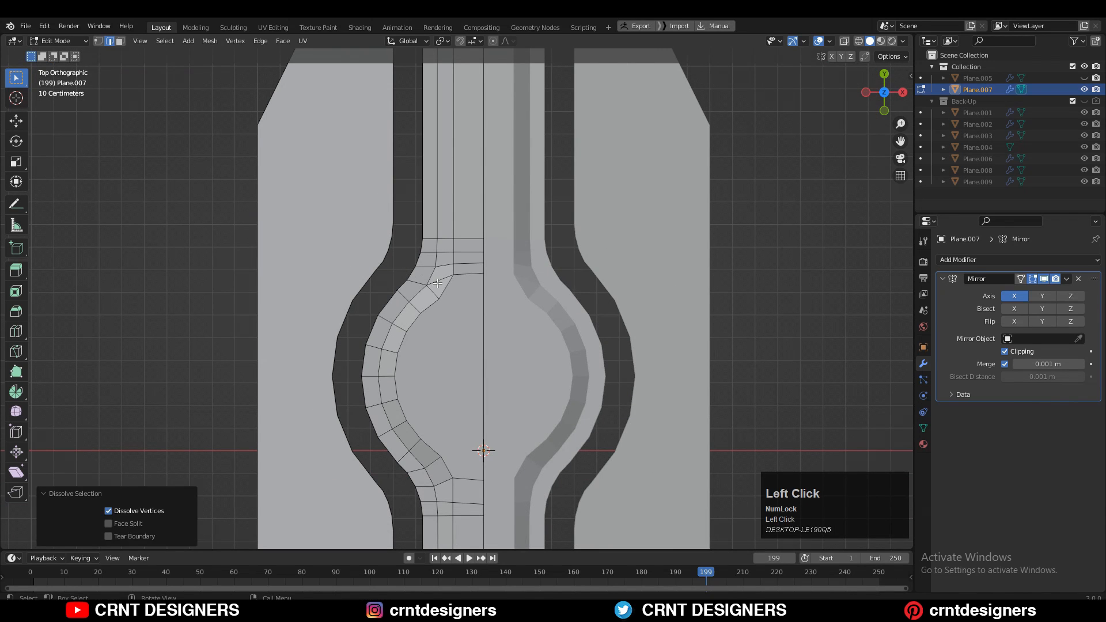
Step: Dissolve the extra short edge between the cross edges above the circular section's upper curve
{"action": "key", "text": "1"}
{"action": "key", "text": "2"}
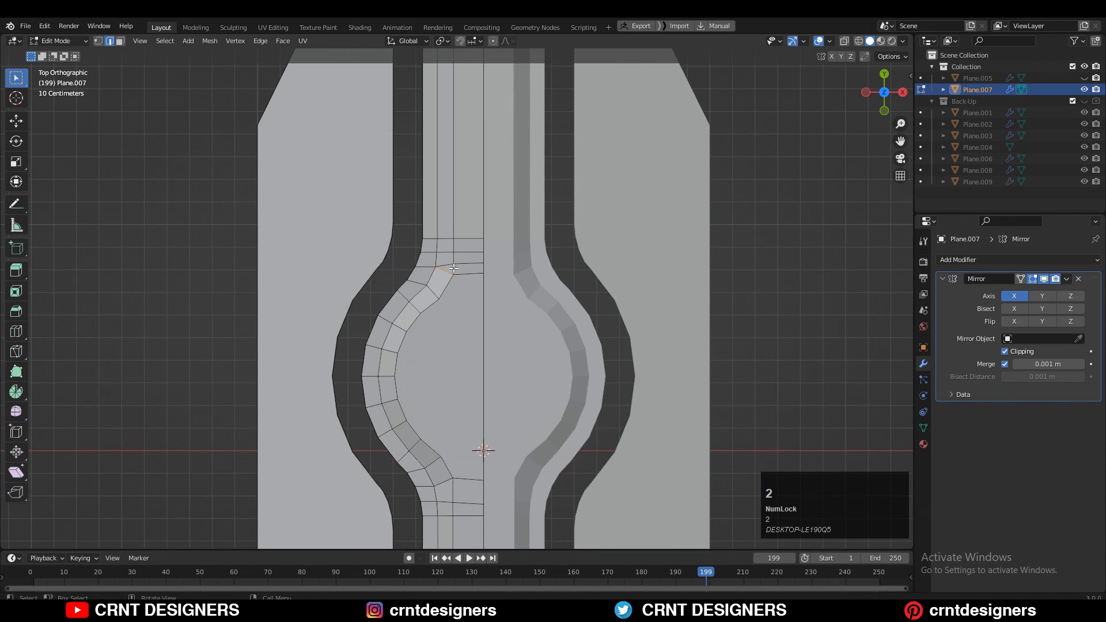
{"action": "scroll", "coordinate": [468, 287], "scroll_direction": "down", "scroll_amount": 1}
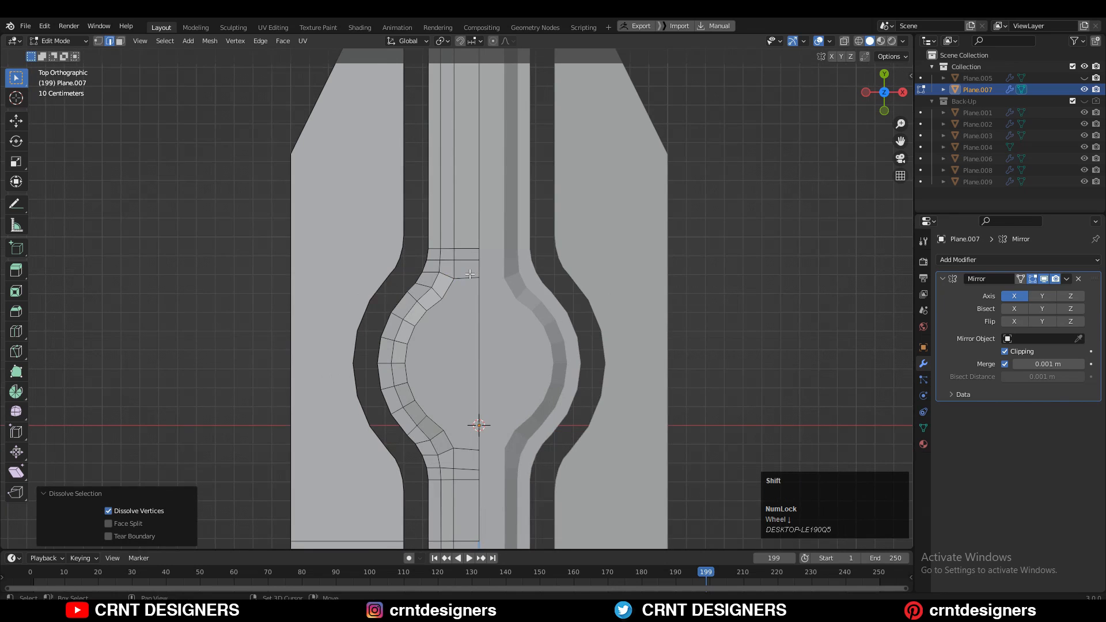
{"action": "middle_click_drag", "start_coordinate": [467, 284], "coordinate": [436, 282], "text": "shift"}
{"action": "scroll", "coordinate": [466, 289], "scroll_direction": "down", "scroll_amount": 1}
{"action": "scroll", "coordinate": [485, 276], "scroll_direction": "down", "scroll_amount": 1}
{"action": "scroll", "coordinate": [483, 293], "scroll_direction": "up", "scroll_amount": 1}
Step: Slide the vertex at the circular section's upper shoulder along its edge to even out the curve
{"action": "key", "text": "1"}
{"action": "left_click", "coordinate": [439, 287]}
{"action": "scroll", "coordinate": [430, 272], "scroll_direction": "up", "scroll_amount": 3}
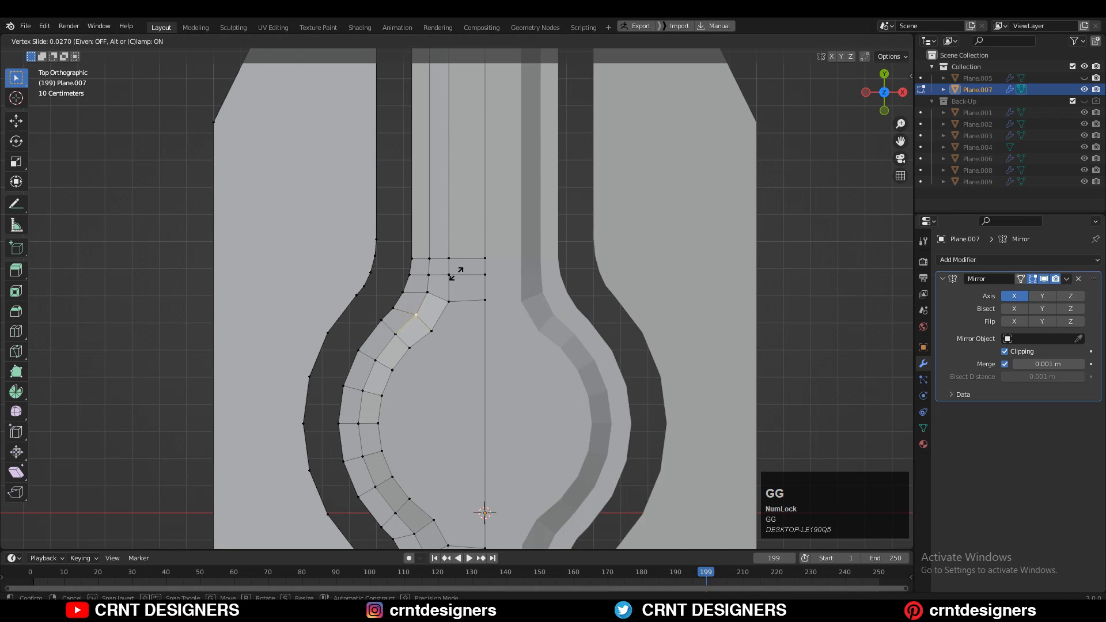
{"action": "left_click", "coordinate": [456, 274]}
Step: Save the file and view the model from the left side
{"action": "key", "text": "Tab"}
{"action": "scroll", "coordinate": [469, 286], "scroll_direction": "down", "scroll_amount": 4}
{"action": "key", "text": "ctrl+s"}
{"action": "scroll", "coordinate": [472, 287], "scroll_direction": "down", "scroll_amount": 2}
{"action": "scroll", "coordinate": [617, 278], "scroll_direction": "up", "scroll_amount": 2}
{"action": "middle_click_drag", "start_coordinate": [492, 377], "coordinate": [430, 266]}
{"action": "left_click", "coordinate": [883, 92]}
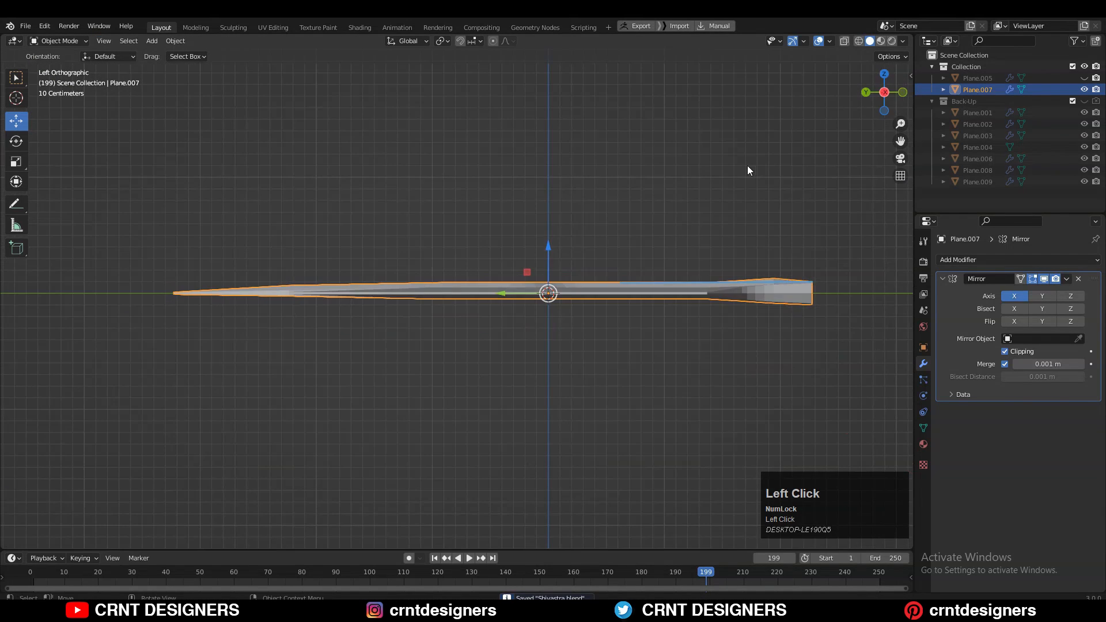
{"action": "left_click", "coordinate": [751, 173]}
{"action": "mouse_move", "coordinate": [760, 213]}
{"action": "middle_mouse_down", "text": "shift"}
{"action": "mouse_move", "coordinate": [720, 221]}
{"action": "mouse_move", "coordinate": [764, 210]}
{"action": "middle_mouse_up", "text": "shift"}
{"action": "scroll", "coordinate": [732, 265], "scroll_direction": "up", "scroll_amount": 2}
{"action": "key", "text": "ctrl+s"}
{"action": "middle_click_drag", "start_coordinate": [731, 269], "coordinate": [411, 317], "text": "shift"}
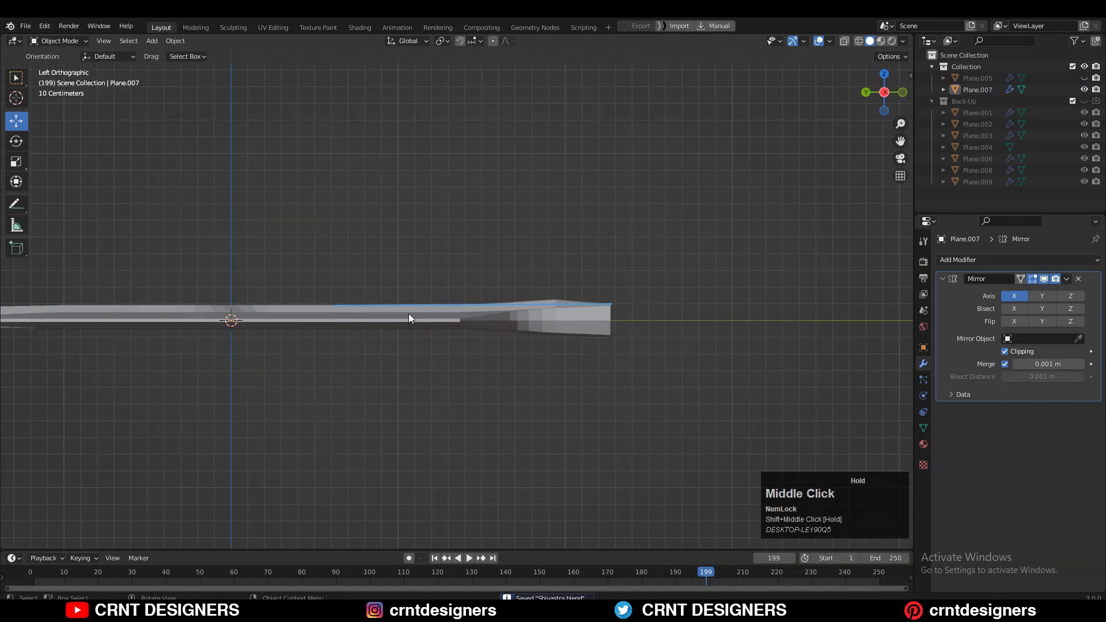
Step: Lower the raised top vertices near the handle's end by about 0.0288 m along Z
{"action": "key", "text": "Tab"}
{"action": "scroll", "coordinate": [547, 296], "scroll_direction": "up", "scroll_amount": 4}
{"action": "left_click", "coordinate": [857, 41]}
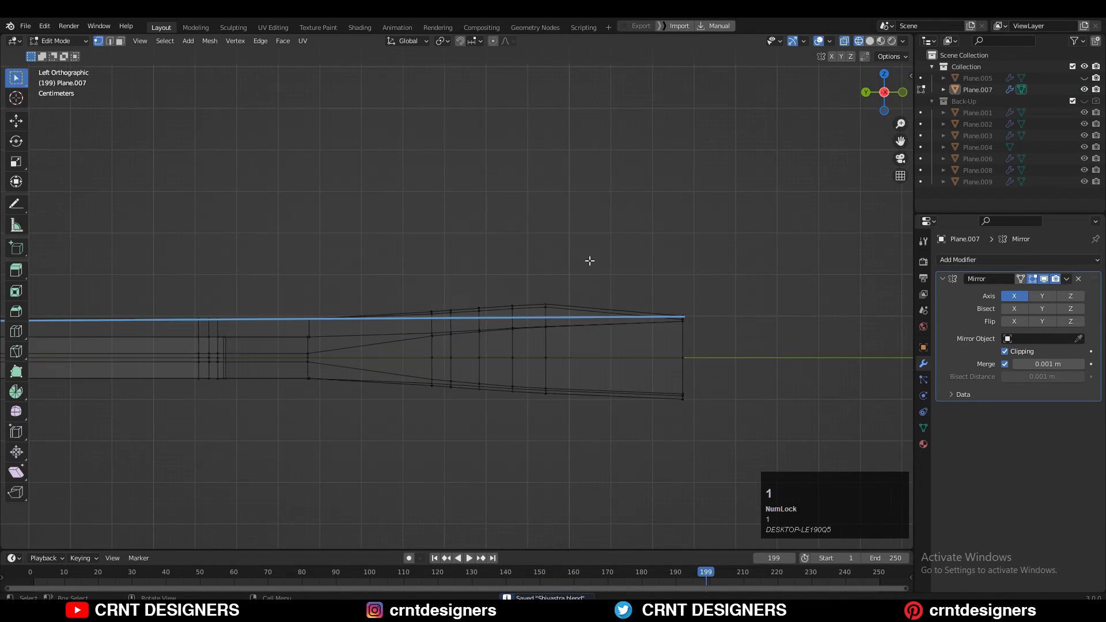
{"action": "scroll", "coordinate": [461, 306], "scroll_direction": "up", "scroll_amount": 2}
{"action": "left_click", "coordinate": [571, 312]}
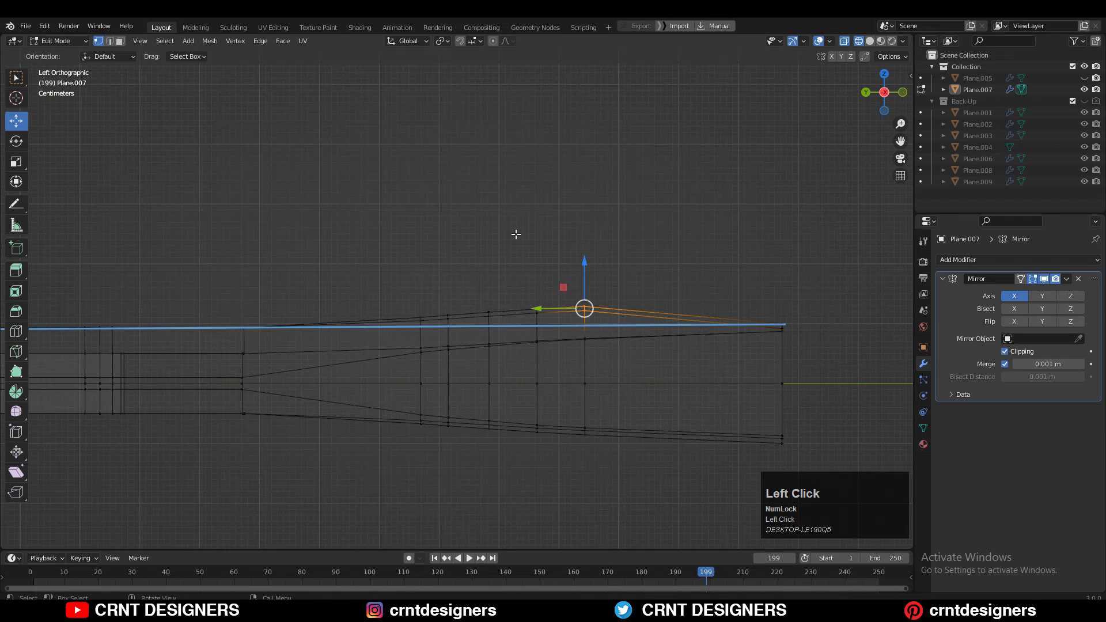
{"action": "left_click", "coordinate": [548, 349]}
{"action": "left_click", "coordinate": [870, 42]}
{"action": "scroll", "coordinate": [681, 163], "scroll_direction": "down", "scroll_amount": 1}
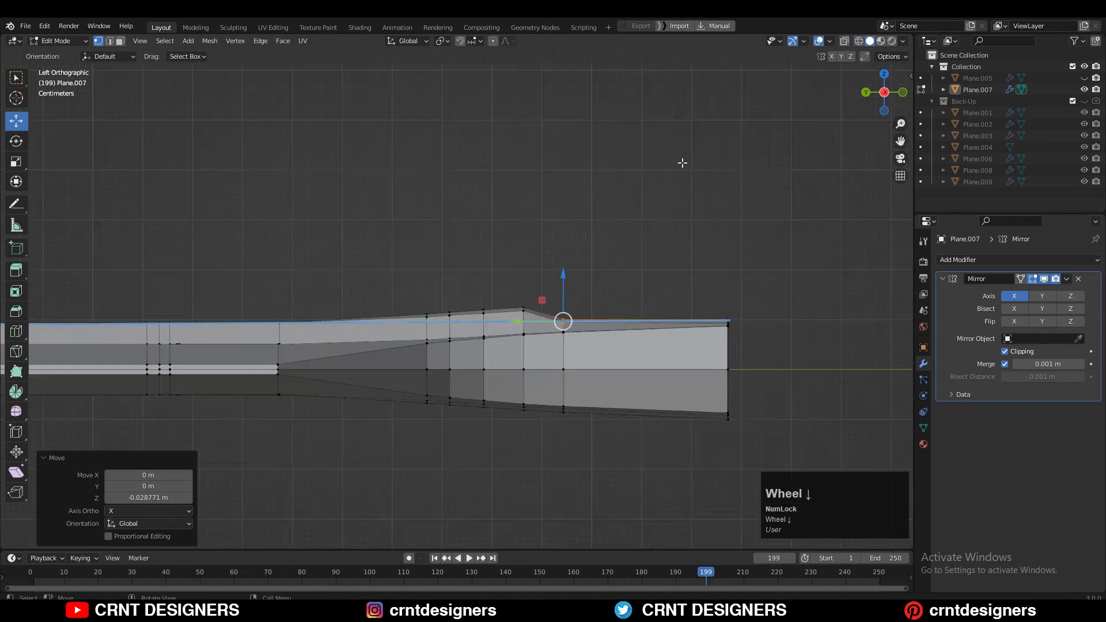
Step: Dissolve the extra cross edges on the handle's upper surface beside the curved neck
{"action": "mouse_move", "coordinate": [682, 163]}
{"action": "middle_mouse_down"}
{"action": "mouse_move", "coordinate": [526, 217]}
{"action": "mouse_move", "coordinate": [427, 200]}
{"action": "mouse_move", "coordinate": [625, 183]}
{"action": "mouse_move", "coordinate": [695, 192]}
{"action": "middle_mouse_up"}
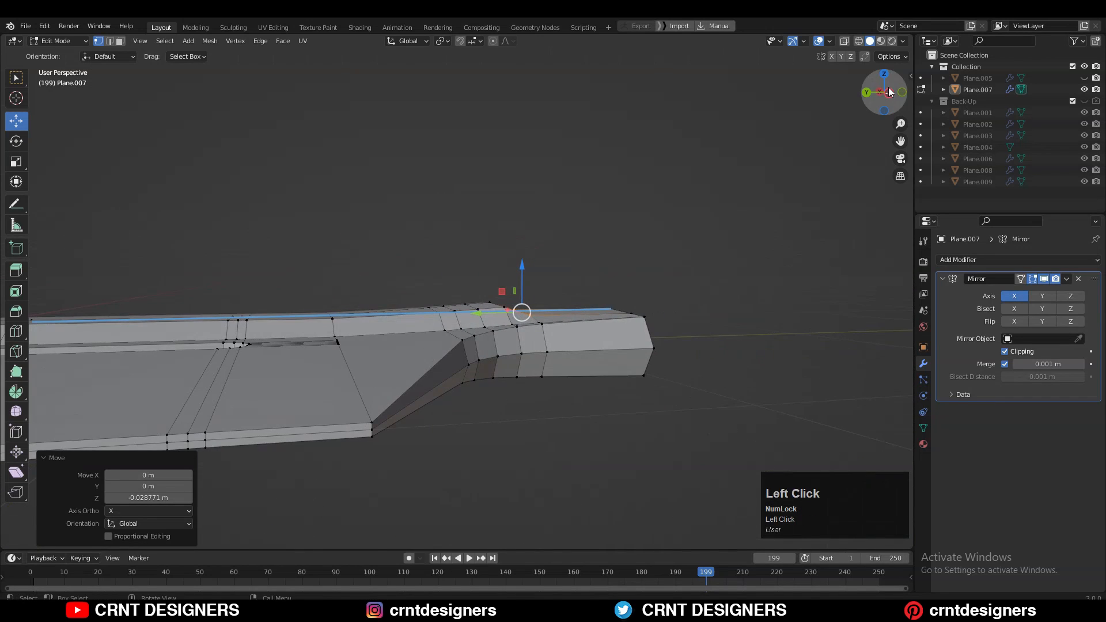
{"action": "left_click", "coordinate": [890, 91]}
{"action": "scroll", "coordinate": [719, 208], "scroll_direction": "up", "scroll_amount": 2}
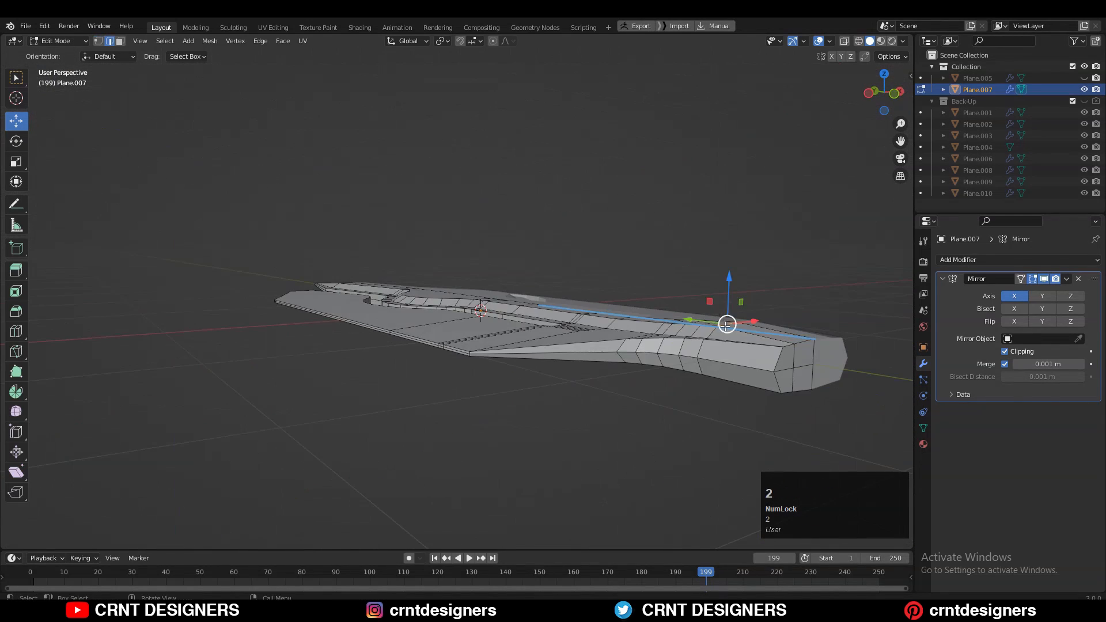
{"action": "left_click", "coordinate": [733, 364]}
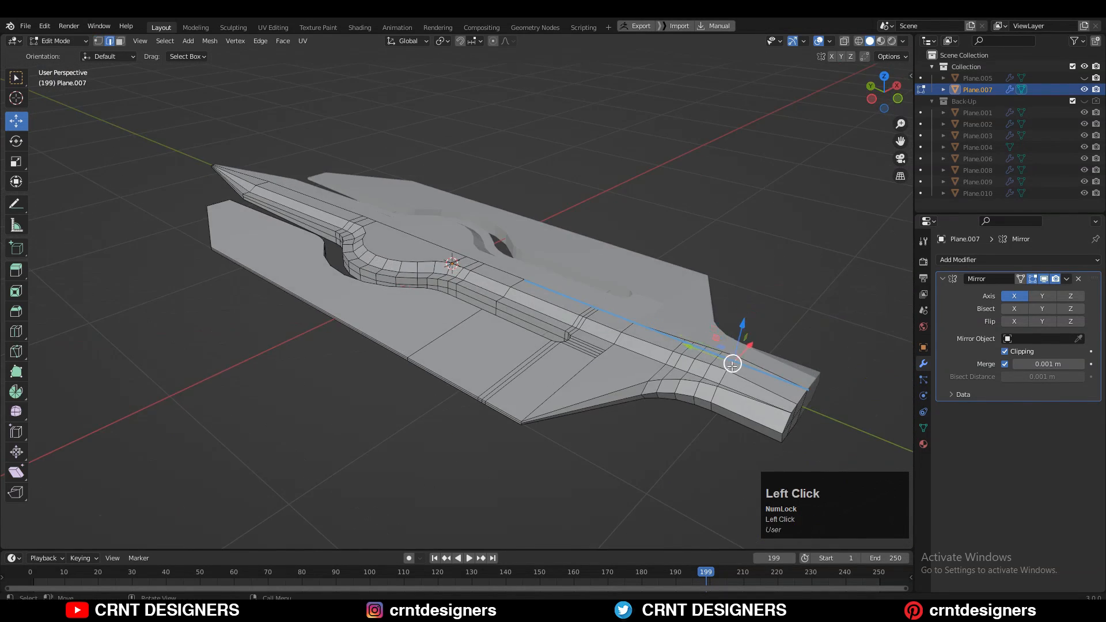
{"action": "scroll", "coordinate": [733, 364], "scroll_direction": "up", "scroll_amount": 2}
{"action": "key", "text": "ctrl+x"}
{"action": "middle_click_drag", "start_coordinate": [742, 358], "coordinate": [564, 376]}
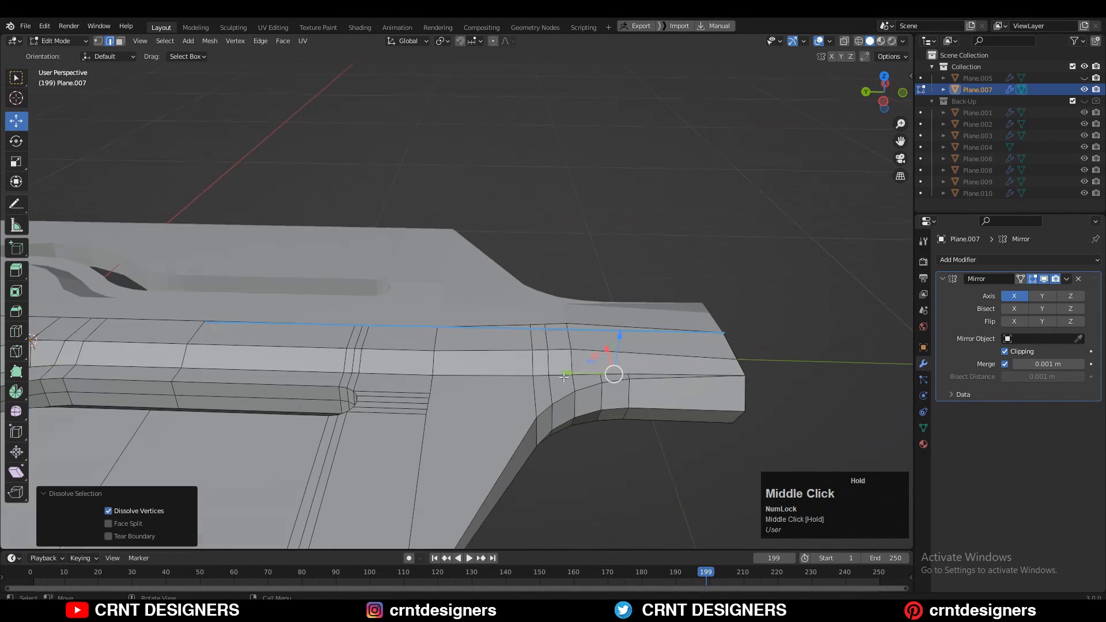
{"action": "left_click", "coordinate": [551, 377]}
{"action": "key", "text": "ctrl+x"}
Step: Select the top vertices at the handle's end and flatten them by scaling to 0 along Z
{"action": "left_click", "coordinate": [883, 102]}
{"action": "left_click", "coordinate": [684, 225]}
{"action": "middle_click_drag", "start_coordinate": [684, 225], "coordinate": [128, 56]}
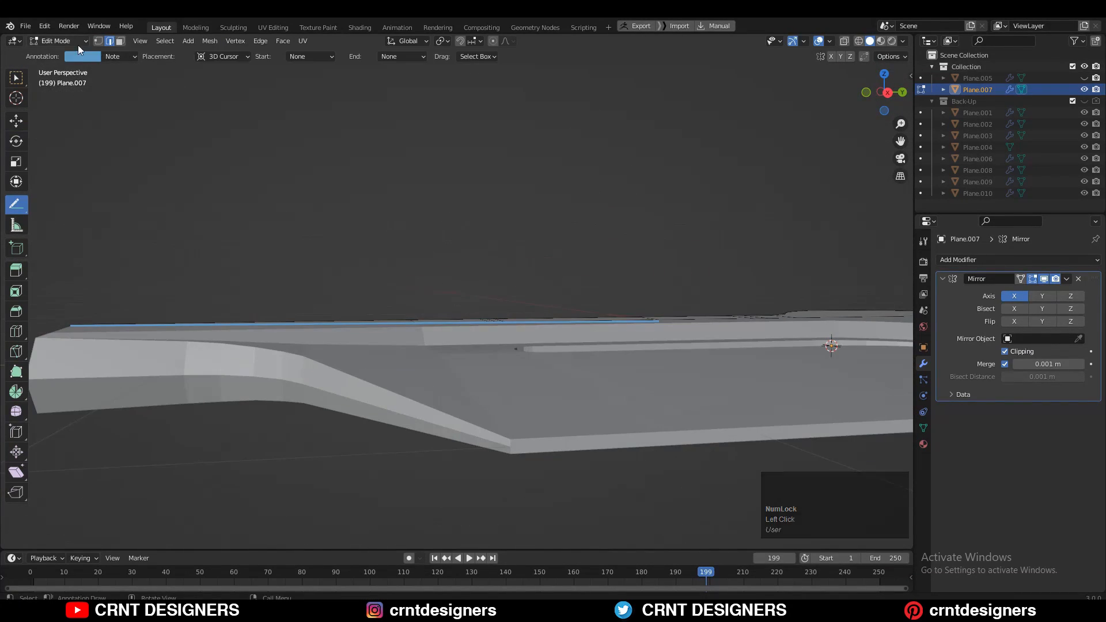
{"action": "left_click", "coordinate": [120, 56]}
{"action": "middle_click_drag", "start_coordinate": [403, 259], "coordinate": [662, 299]}
{"action": "left_click", "coordinate": [876, 97]}
{"action": "key", "text": "w"}
{"action": "key", "text": "alt+z"}
{"action": "middle_click_drag", "start_coordinate": [906, 326], "coordinate": [857, 317], "text": "shift"}
{"action": "left_click_drag", "start_coordinate": [857, 317], "coordinate": [826, 412]}
{"action": "mouse_move", "coordinate": [806, 277]}
{"action": "middle_mouse_down"}
{"action": "mouse_move", "coordinate": [697, 314]}
{"action": "mouse_move", "coordinate": [554, 322]}
{"action": "middle_mouse_up"}
{"action": "left_click", "coordinate": [99, 41]}
{"action": "left_click", "coordinate": [844, 41]}
{"action": "left_click", "coordinate": [870, 95]}
{"action": "key", "text": "s"}
{"action": "key", "text": "z"}
{"action": "key", "text": "0"}
{"action": "left_click", "coordinate": [768, 243]}
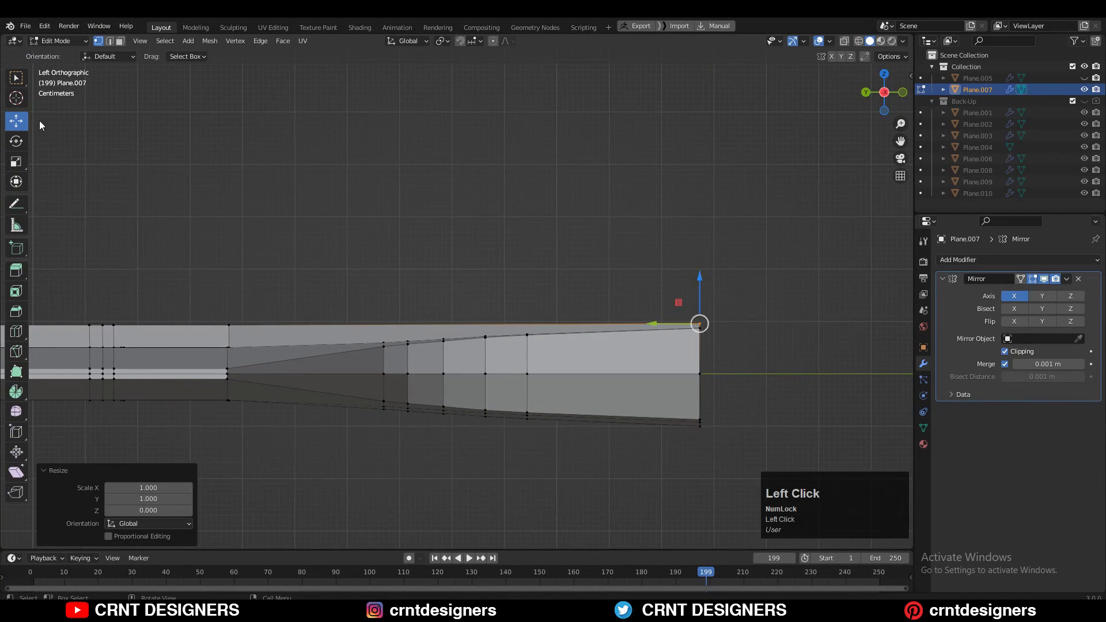
Step: Move the flattened top vertices at the handle's end slightly down along Z
{"action": "scroll", "coordinate": [812, 286], "scroll_direction": "up", "scroll_amount": 2}
{"action": "left_click_drag", "start_coordinate": [812, 286], "coordinate": [813, 294]}
{"action": "middle_click_drag", "start_coordinate": [813, 294], "coordinate": [498, 287]}
Step: Select the upper vertices at the base of the pointed tip and lower them slightly along Z
{"action": "middle_click_drag", "start_coordinate": [801, 193], "coordinate": [506, 388]}
{"action": "left_click", "coordinate": [872, 94]}
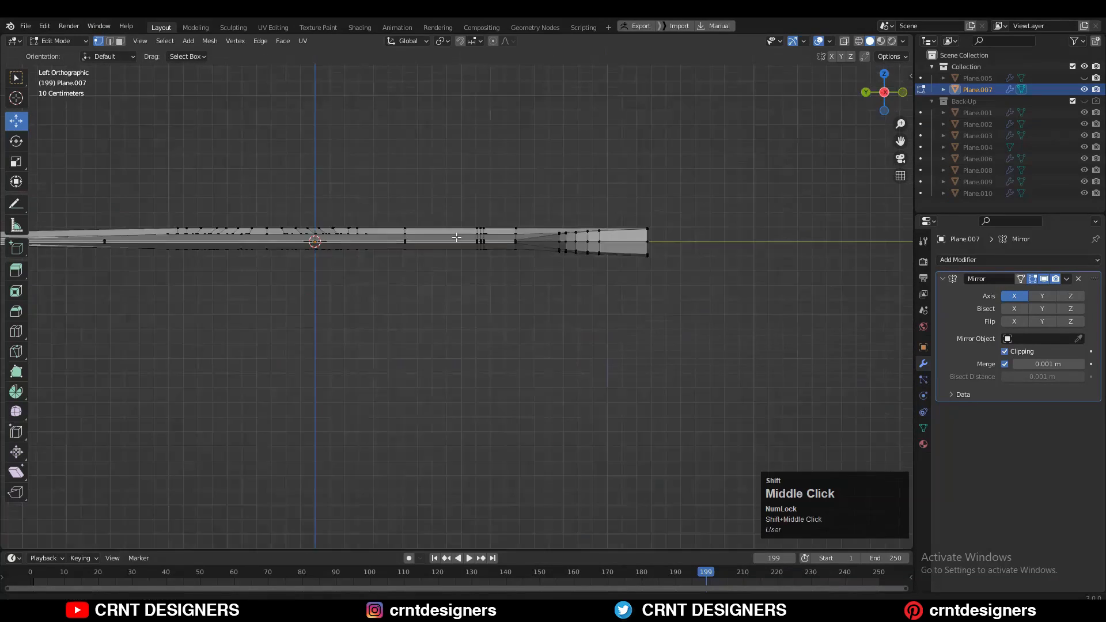
{"action": "middle_click_drag", "start_coordinate": [322, 248], "coordinate": [519, 289], "text": "shift"}
{"action": "scroll", "coordinate": [427, 276], "scroll_direction": "up", "scroll_amount": 4}
{"action": "left_click", "coordinate": [845, 41]}
{"action": "left_click_drag", "start_coordinate": [461, 242], "coordinate": [382, 281]}
{"action": "left_click_drag", "start_coordinate": [426, 219], "coordinate": [426, 226]}
{"action": "scroll", "coordinate": [427, 266], "scroll_direction": "up", "scroll_amount": 2}
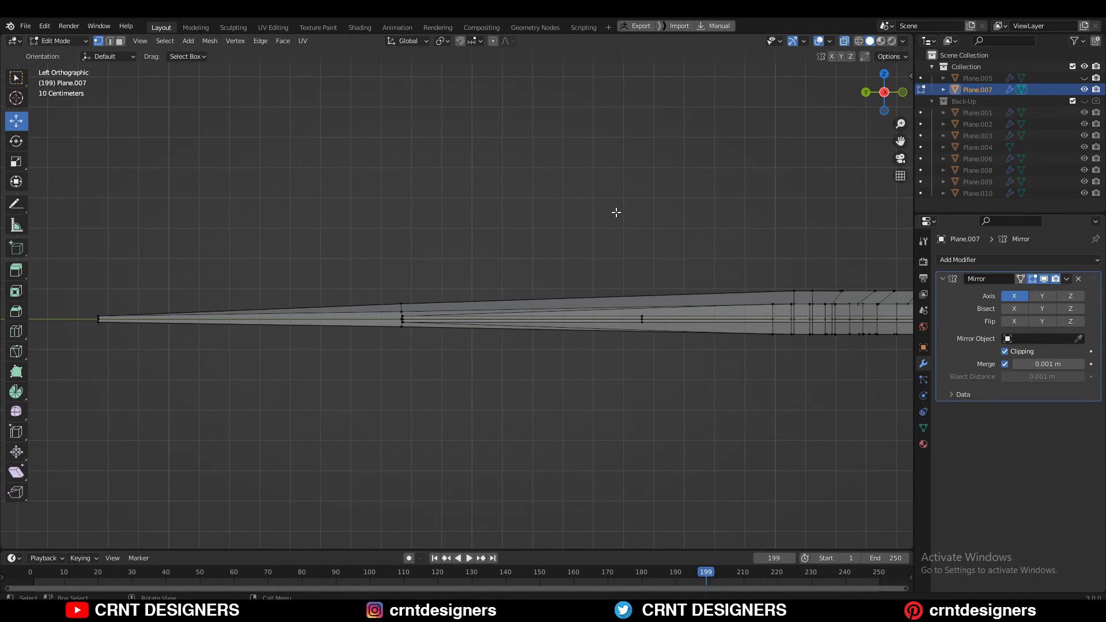
{"action": "left_click_drag", "start_coordinate": [397, 262], "coordinate": [397, 264]}
Step: Undo the last vertex move and raise the ridge vertices at the pointed tip's base slightly along Z
{"action": "scroll", "coordinate": [461, 259], "scroll_direction": "down", "scroll_amount": 6}
{"action": "middle_click_drag", "start_coordinate": [461, 259], "coordinate": [576, 312]}
{"action": "left_click", "coordinate": [883, 95]}
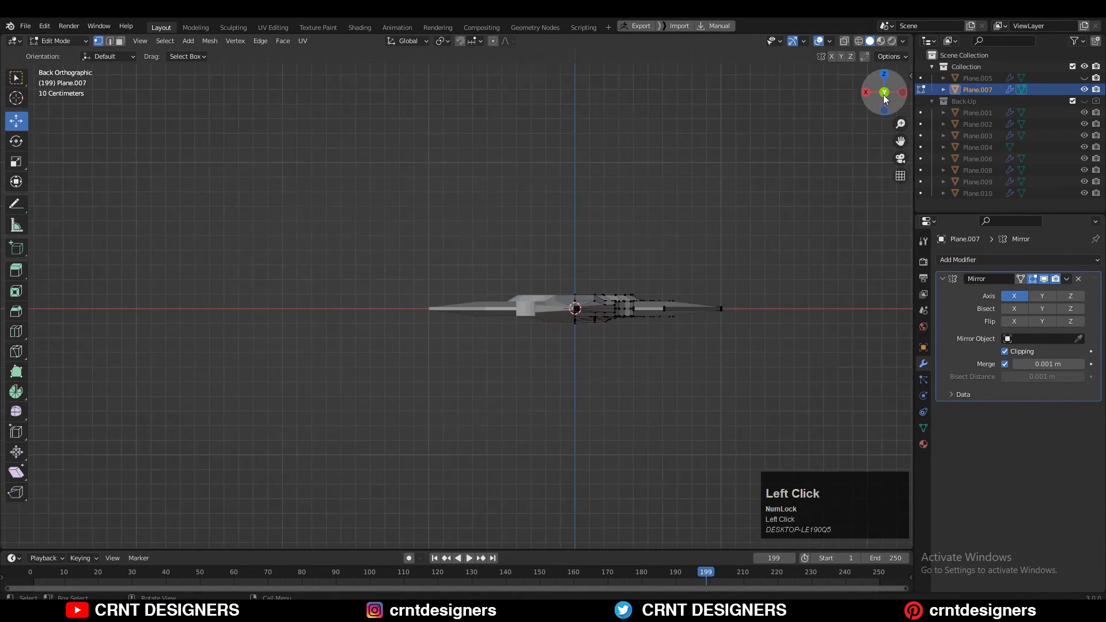
{"action": "scroll", "coordinate": [576, 295], "scroll_direction": "up", "scroll_amount": 10}
{"action": "key", "text": "ctrl+z"}
{"action": "left_click_drag", "start_coordinate": [639, 280], "coordinate": [640, 279]}
{"action": "middle_click_drag", "start_coordinate": [640, 279], "coordinate": [795, 242]}
{"action": "left_click", "coordinate": [891, 95]}
{"action": "left_click_drag", "start_coordinate": [537, 259], "coordinate": [541, 240]}
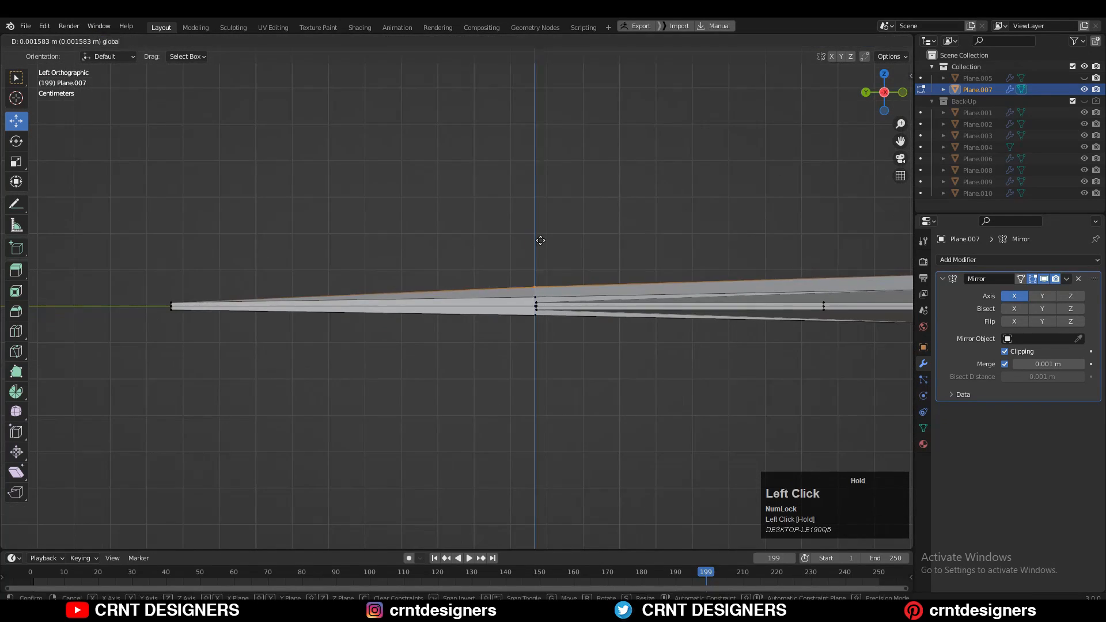
Step: Knife straight horizontal cuts from the vertices along the handle's curved neck to the centre line
{"action": "key", "text": "Tab"}
{"action": "middle_click_drag", "start_coordinate": [541, 240], "coordinate": [445, 324]}
{"action": "key", "text": "Tab"}
{"action": "key", "text": "KP_7"}
{"action": "scroll", "coordinate": [495, 303], "scroll_direction": "up", "scroll_amount": 6}
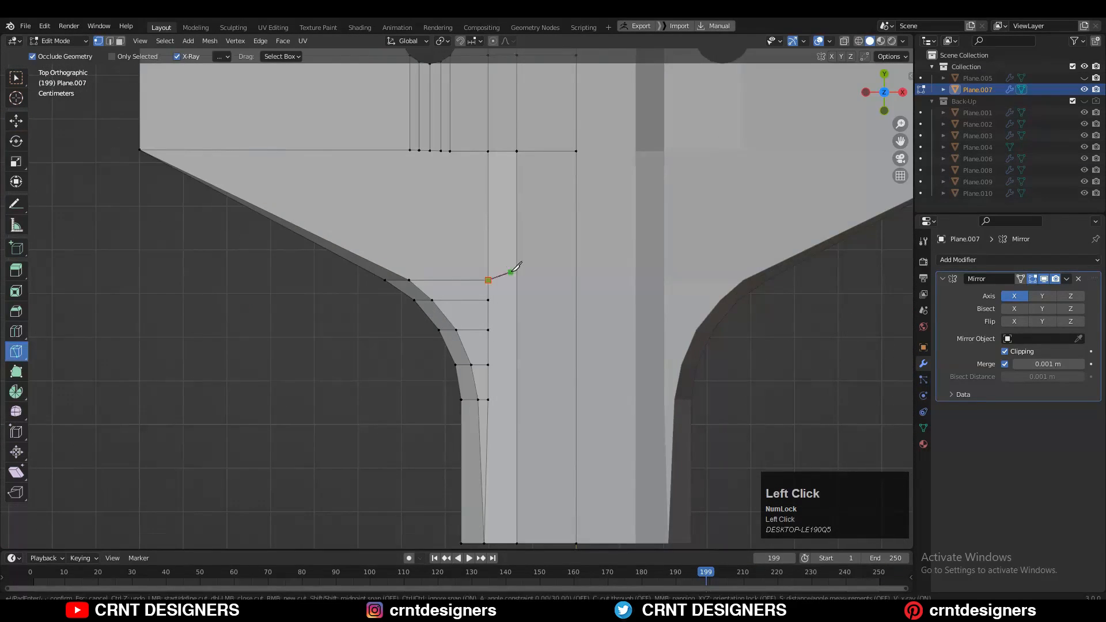
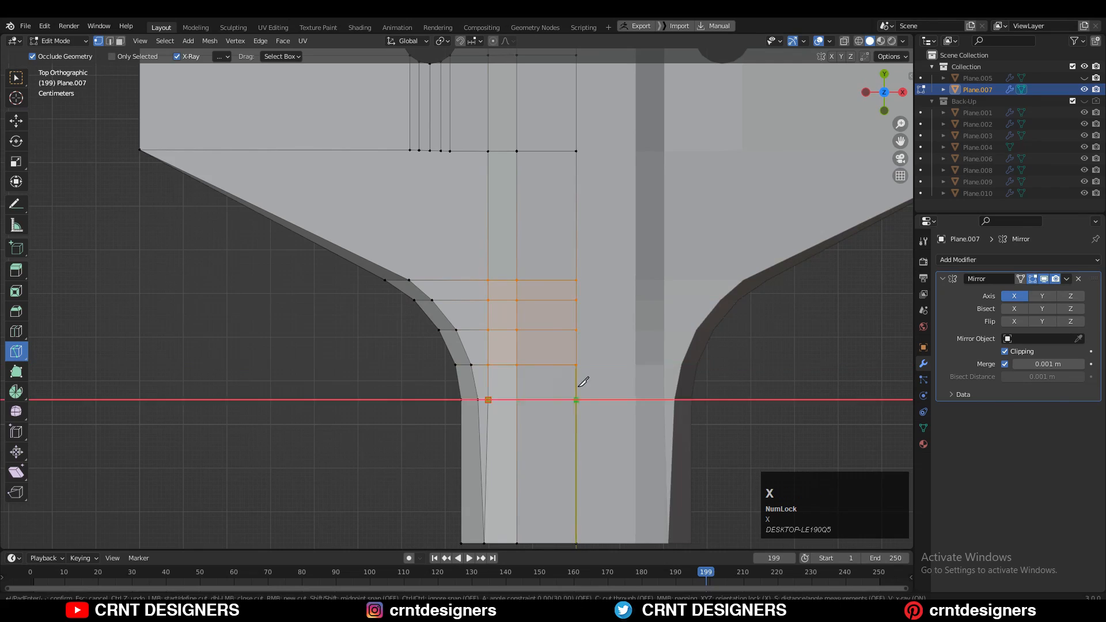
{"action": "key", "text": "Return"}
Step: Symmetrize the whole mesh and choose the symmetrize direction
{"action": "key", "text": "Tab"}
{"action": "middle_click_drag", "start_coordinate": [579, 387], "coordinate": [634, 277]}
{"action": "left_click", "coordinate": [887, 94]}
{"action": "middle_click_drag", "start_coordinate": [585, 130], "coordinate": [573, 254]}
{"action": "key", "text": "Tab"}
{"action": "key", "text": "a"}
{"action": "left_click", "coordinate": [209, 41]}
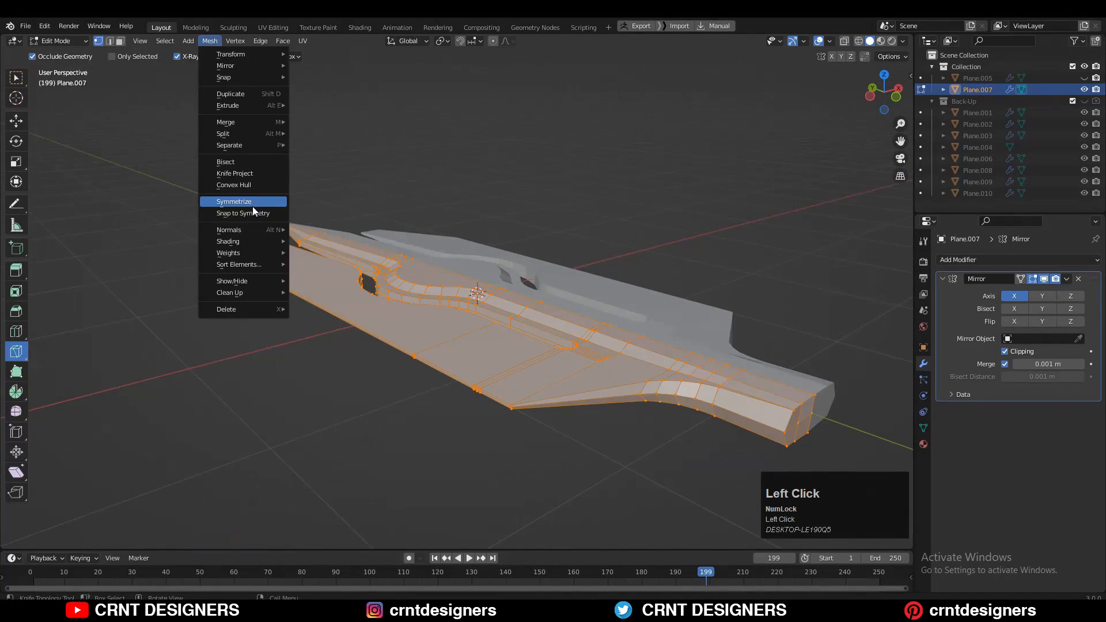
{"action": "left_click", "coordinate": [252, 207]}
{"action": "left_click", "coordinate": [150, 523]}
{"action": "left_click", "coordinate": [161, 446]}
{"action": "key", "text": "Tab"}
{"action": "middle_click_drag", "start_coordinate": [346, 323], "coordinate": [456, 346]}
{"action": "key", "text": "Tab"}
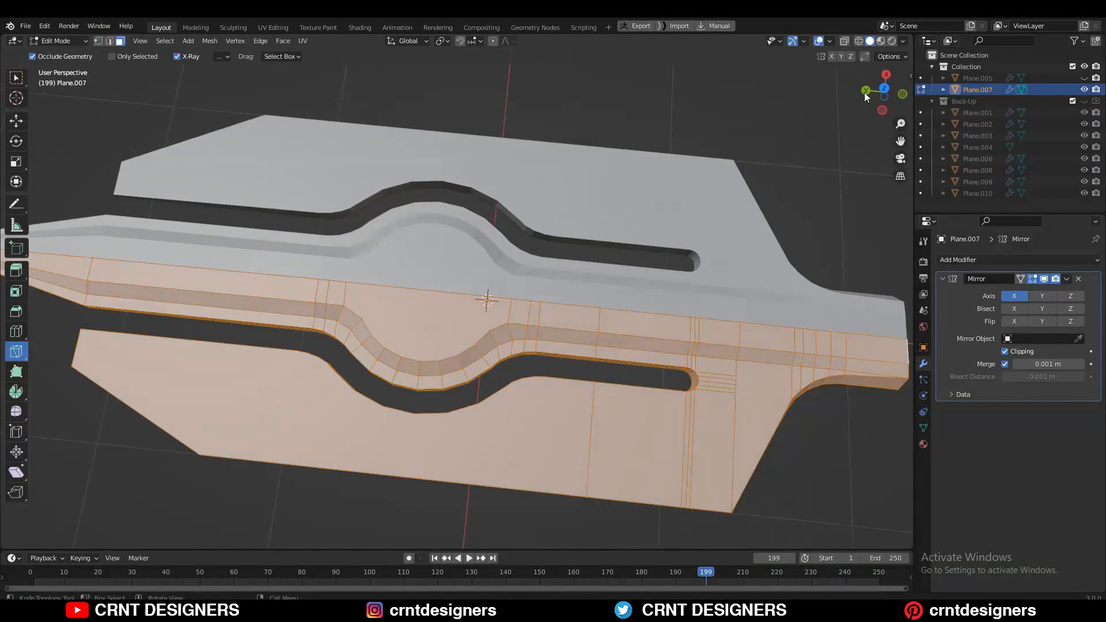
Step: Knife horizontal cuts from the circular section's upper and lower inner corners to the centre line
{"action": "key", "text": "KP_7"}
{"action": "scroll", "coordinate": [478, 259], "scroll_direction": "up", "scroll_amount": 3}
{"action": "key", "text": "1"}
{"action": "left_click", "coordinate": [438, 234]}
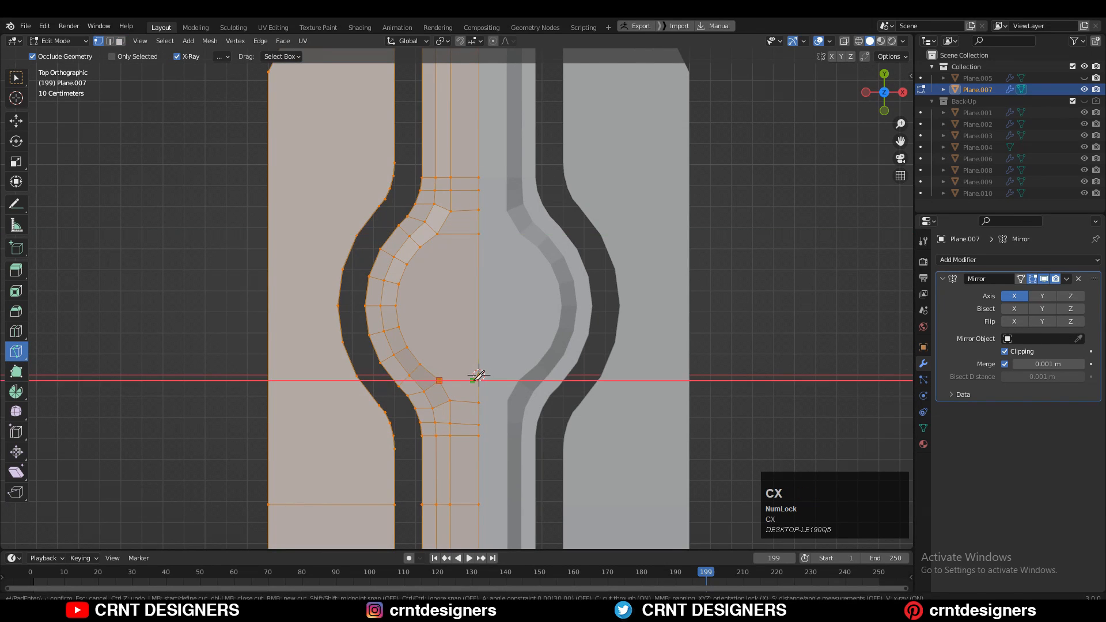
{"action": "left_click", "coordinate": [479, 381]}
{"action": "key", "text": "Return"}
Step: Slide the short edge at the circular section's upper inner corner to even out its spacing
{"action": "middle_click_drag", "start_coordinate": [474, 225], "coordinate": [473, 266], "text": "shift"}
{"action": "key", "text": "w"}
{"action": "key", "text": "2"}
{"action": "left_click", "coordinate": [442, 249]}
{"action": "scroll", "coordinate": [456, 228], "scroll_direction": "up", "scroll_amount": 2}
{"action": "key", "text": "g"}
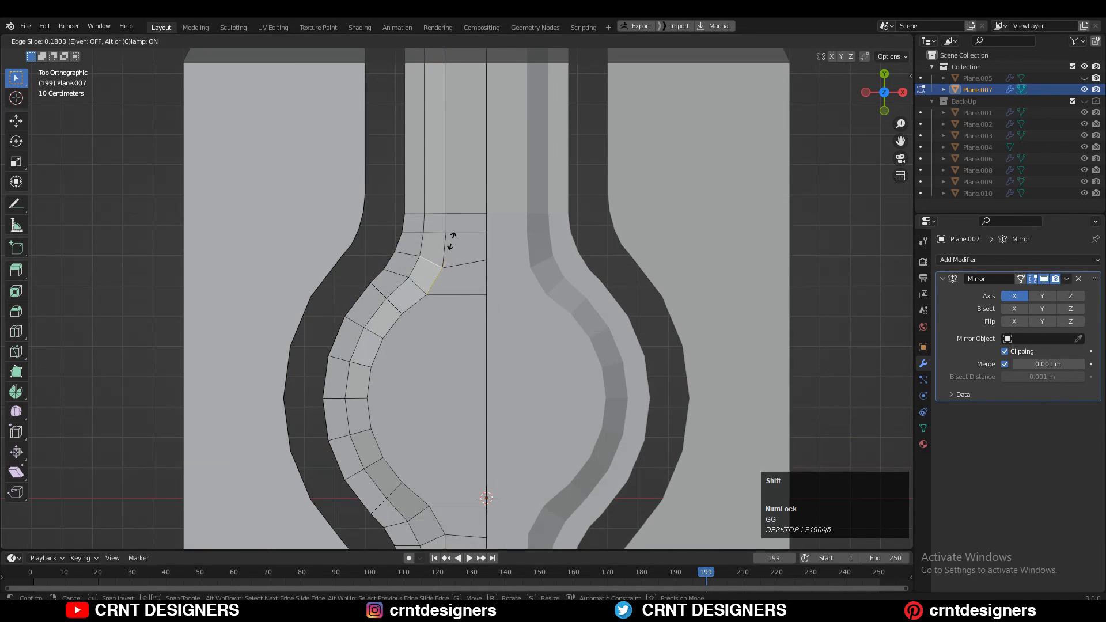
{"action": "left_click", "coordinate": [452, 241]}
Step: Slide the edges at the circular section's lower inner corner and the cross edge below it for even spacing
{"action": "middle_click_drag", "start_coordinate": [440, 482], "coordinate": [456, 338], "text": "shift"}
{"action": "left_click", "coordinate": [450, 389]}
{"action": "key", "text": "g"}
{"action": "key", "text": "g"}
{"action": "left_click", "coordinate": [453, 320]}
{"action": "scroll", "coordinate": [438, 324], "scroll_direction": "down", "scroll_amount": 3}
{"action": "left_click", "coordinate": [465, 388]}
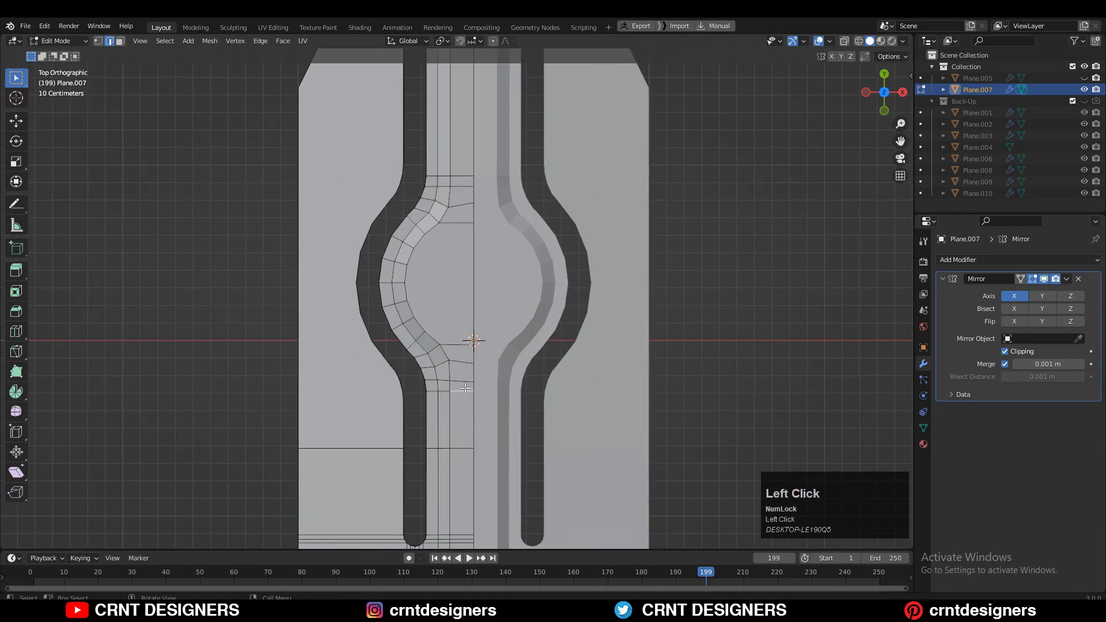
{"action": "scroll", "coordinate": [470, 380], "scroll_direction": "up", "scroll_amount": 2}
{"action": "key", "text": "g"}
{"action": "key", "text": "g"}
{"action": "left_click", "coordinate": [474, 344]}
Step: Slide the centre-line vertex near the circular section's top by a factor of 0.250 to level its cross edge, and save
{"action": "key", "text": "1"}
{"action": "key", "text": "g"}
{"action": "scroll", "coordinate": [478, 322], "scroll_direction": "down", "scroll_amount": 3}
{"action": "key", "text": "g"}
{"action": "key", "text": "g"}
{"action": "left_click", "coordinate": [470, 238]}
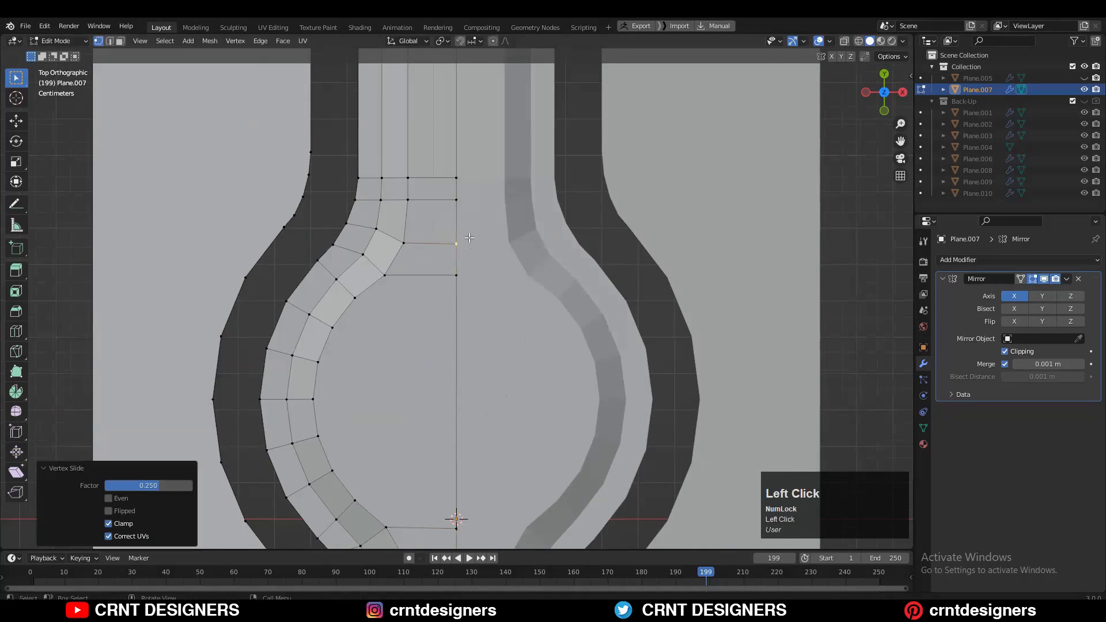
{"action": "scroll", "coordinate": [474, 273], "scroll_direction": "down", "scroll_amount": 7}
{"action": "key", "text": "Tab"}
{"action": "key", "text": "ctrl+s"}
Step: Move the side blade's outer top vertex 0.1 m along X onto the inner corner to form a sharp point
{"action": "scroll", "coordinate": [479, 310], "scroll_direction": "up", "scroll_amount": 1}
{"action": "middle_click_drag", "start_coordinate": [443, 242], "coordinate": [481, 438], "text": "shift"}
{"action": "key", "text": "Tab"}
{"action": "key", "text": "alt+z"}
{"action": "left_click", "coordinate": [521, 407]}
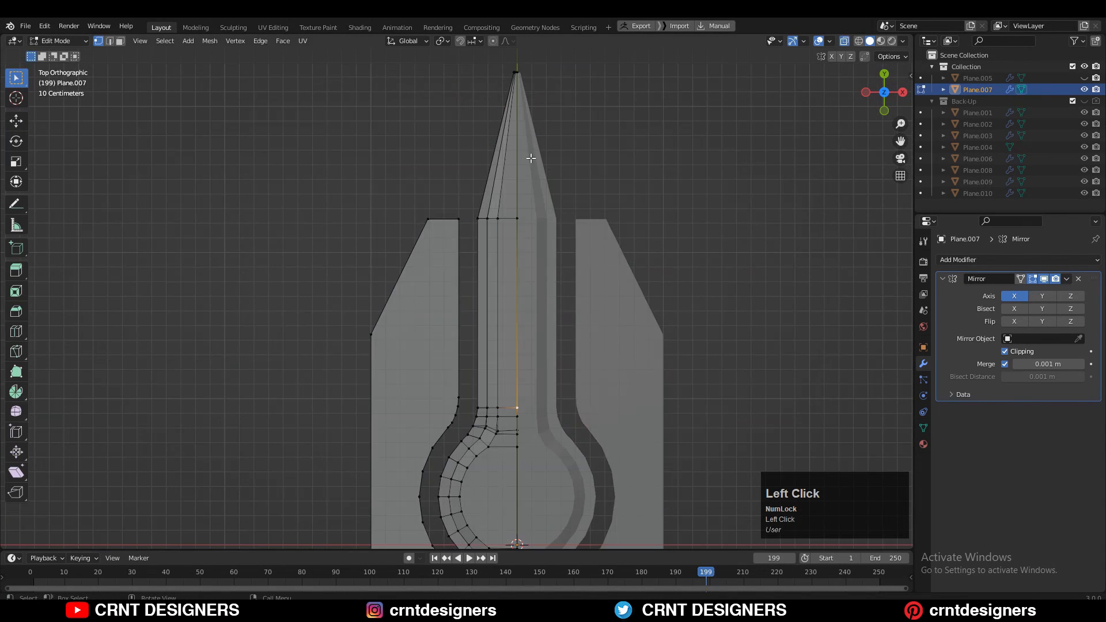
{"action": "left_click", "coordinate": [621, 249]}
{"action": "scroll", "coordinate": [639, 242], "scroll_direction": "down", "scroll_amount": 4}
{"action": "middle_click_drag", "start_coordinate": [666, 230], "coordinate": [669, 205], "text": "shift"}
{"action": "left_click", "coordinate": [467, 262]}
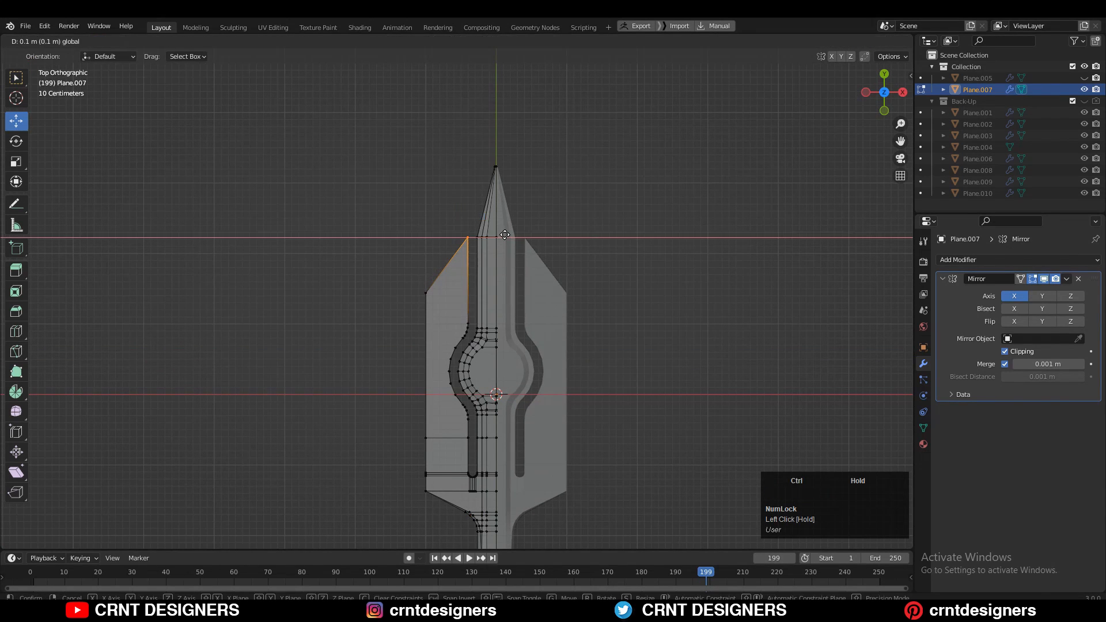
{"action": "left_click", "coordinate": [625, 202]}
Step: Select the side blade's tip and outer shoulder vertices and nudge their position slightly
{"action": "scroll", "coordinate": [624, 202], "scroll_direction": "up", "scroll_amount": 4}
{"action": "key", "text": "alt+z"}
{"action": "key", "text": "Tab"}
{"action": "key", "text": "Tab"}
{"action": "key", "text": "alt+z"}
{"action": "left_click_drag", "start_coordinate": [438, 157], "coordinate": [334, 317]}
{"action": "scroll", "coordinate": [358, 196], "scroll_direction": "up", "scroll_amount": 2}
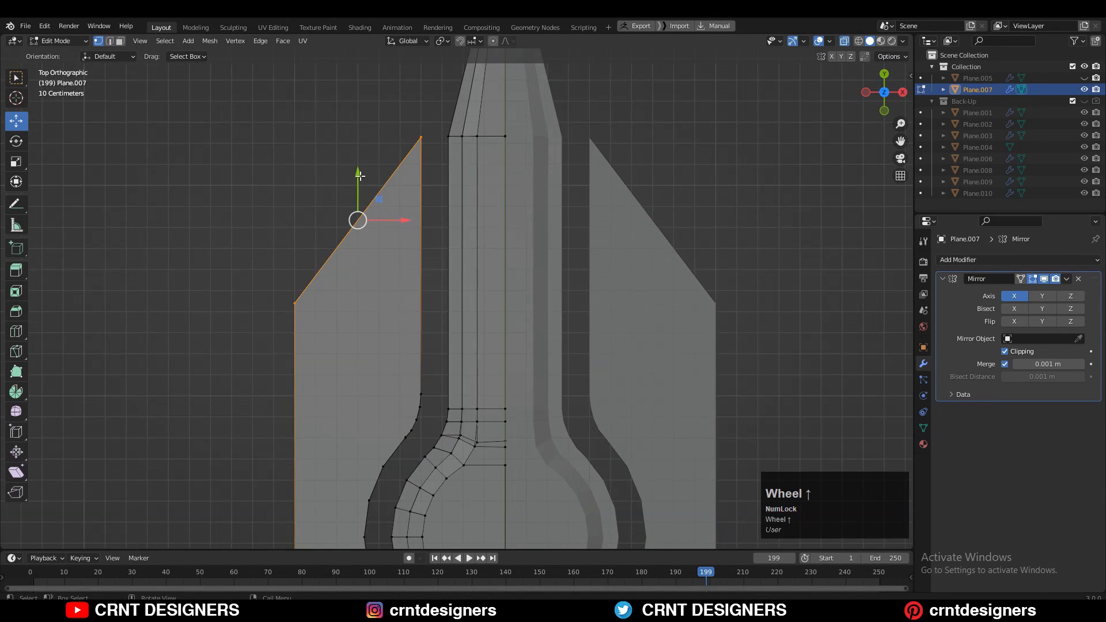
{"action": "left_click_drag", "start_coordinate": [410, 123], "coordinate": [411, 123]}
{"action": "key", "text": "Tab"}
Step: Knife a cut-through line parallel to the side blade's slanted upper edge, just inside it
{"action": "middle_click_drag", "start_coordinate": [411, 123], "coordinate": [641, 277]}
{"action": "scroll", "coordinate": [642, 278], "scroll_direction": "up", "scroll_amount": 5}
{"action": "middle_click_drag", "start_coordinate": [655, 241], "coordinate": [510, 316]}
{"action": "left_click", "coordinate": [509, 317]}
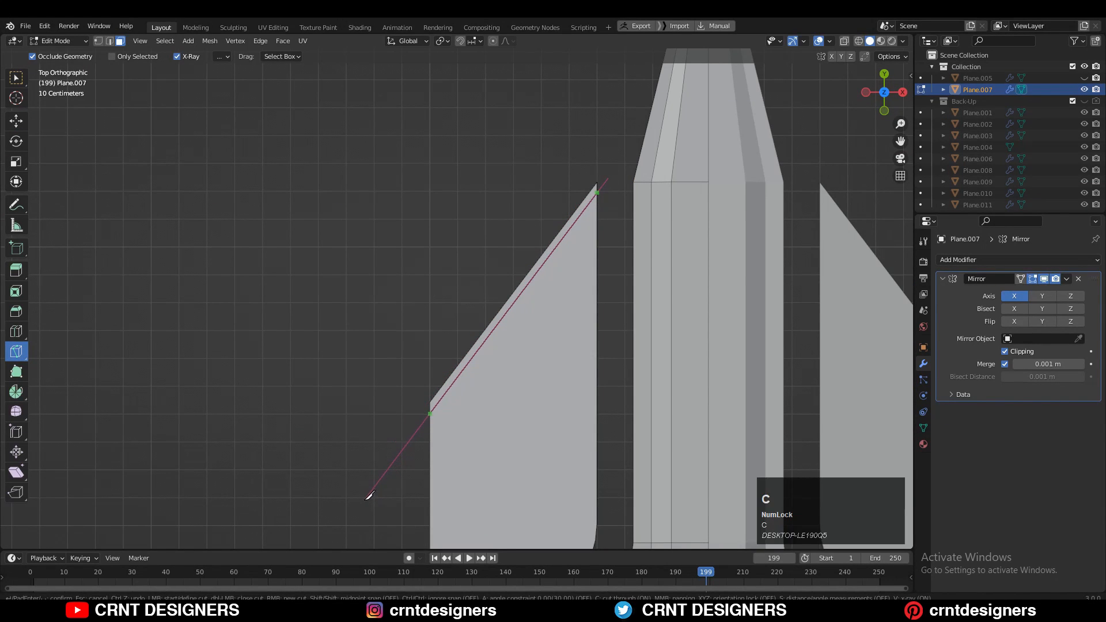
{"action": "key", "text": "Return"}
Step: Knife a line just inside the side blade's straight outer edge, running from the upper shoulder down to the lower corner
{"action": "scroll", "coordinate": [367, 499], "scroll_direction": "down", "scroll_amount": 5}
{"action": "middle_click_drag", "start_coordinate": [418, 484], "coordinate": [486, 150], "text": "shift"}
{"action": "scroll", "coordinate": [373, 136], "scroll_direction": "up", "scroll_amount": 5}
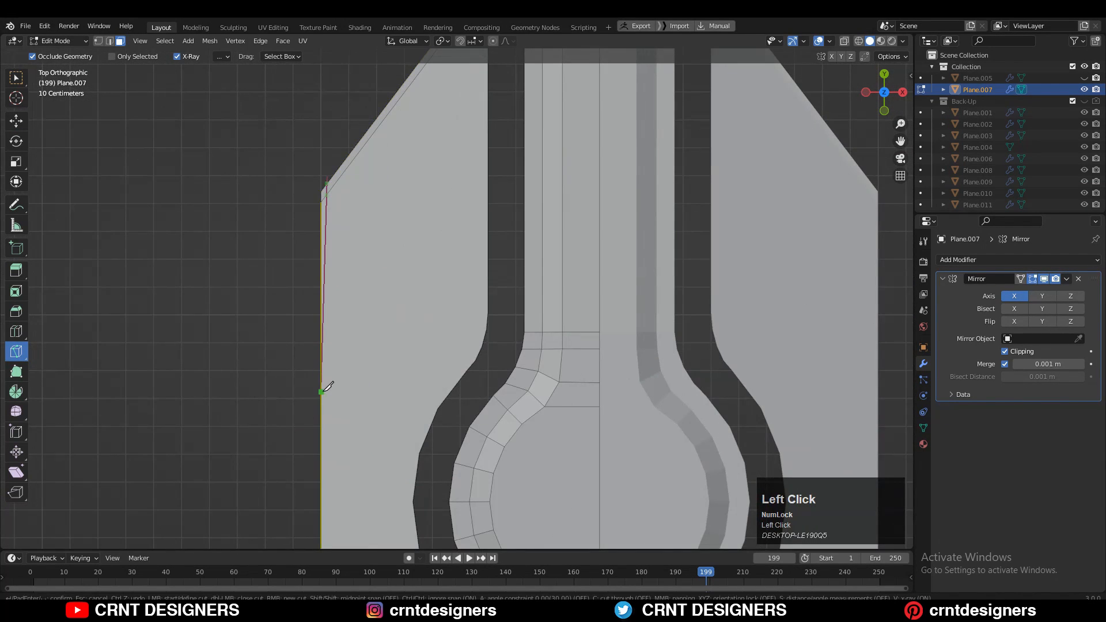
{"action": "scroll", "coordinate": [330, 388], "scroll_direction": "down", "scroll_amount": 5}
{"action": "key", "text": "space"}
Step: Knife a line just inside the blade's lower slanted edge, following the curve into the handle down to its bottom edge
{"action": "middle_click_drag", "start_coordinate": [430, 513], "coordinate": [469, 237], "text": "shift"}
{"action": "scroll", "coordinate": [469, 237], "scroll_direction": "up", "scroll_amount": 3}
{"action": "left_click", "coordinate": [248, 199]}
{"action": "left_click", "coordinate": [468, 276]}
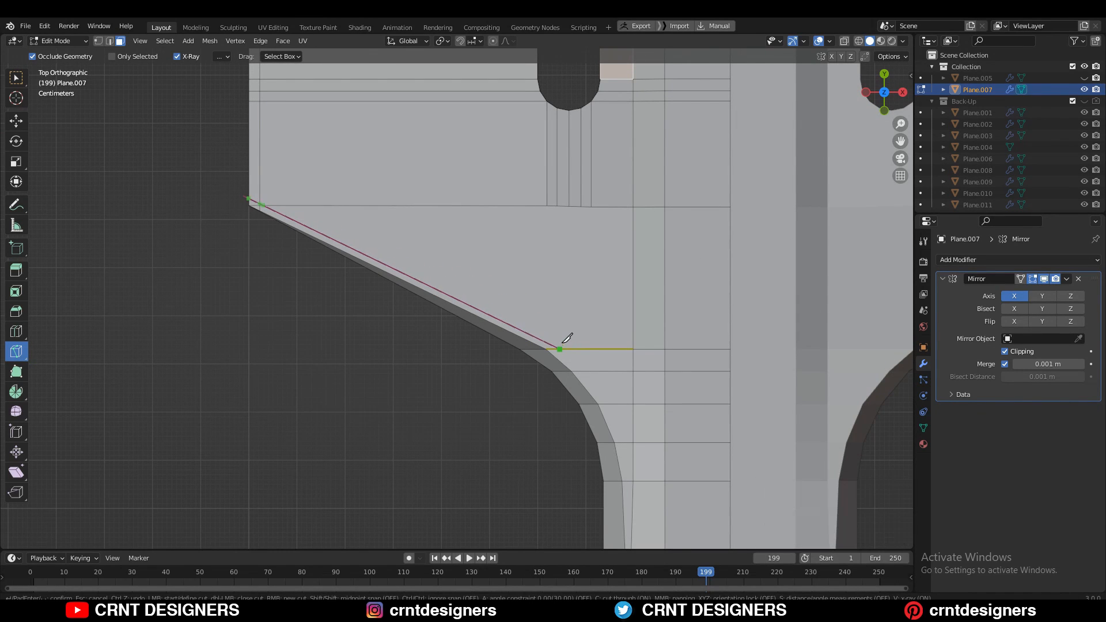
{"action": "middle_click_drag", "start_coordinate": [567, 343], "coordinate": [328, 272], "text": "shift"}
{"action": "scroll", "coordinate": [357, 194], "scroll_direction": "up", "scroll_amount": 2}
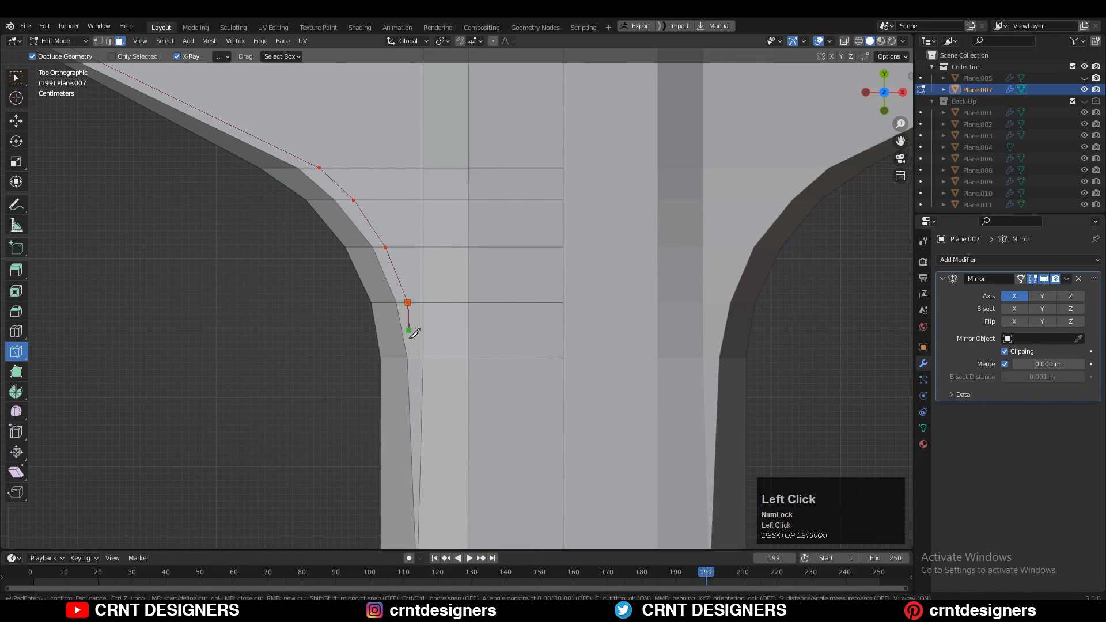
{"action": "scroll", "coordinate": [414, 333], "scroll_direction": "down", "scroll_amount": 4}
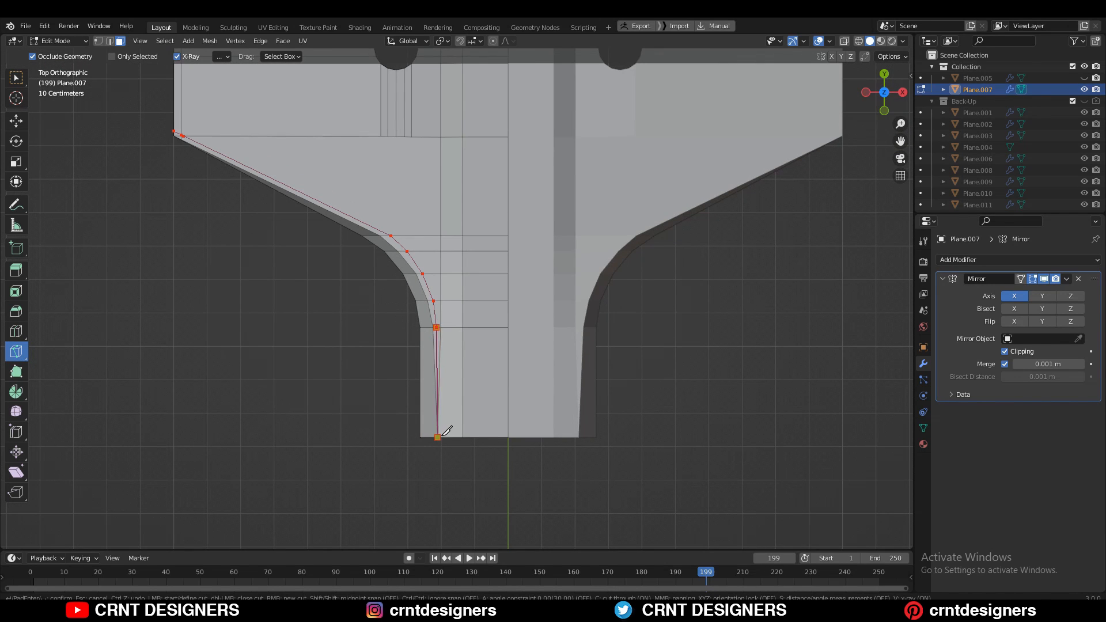
{"action": "key", "text": "space"}
Step: Merge the clustered knife-cut vertices at the side blade's lower outer corner using At First
{"action": "scroll", "coordinate": [425, 277], "scroll_direction": "up", "scroll_amount": 2}
{"action": "scroll", "coordinate": [425, 277], "scroll_direction": "down", "scroll_amount": 3}
{"action": "middle_click_drag", "start_coordinate": [424, 277], "coordinate": [424, 381], "text": "shift"}
{"action": "scroll", "coordinate": [425, 381], "scroll_direction": "up", "scroll_amount": 5}
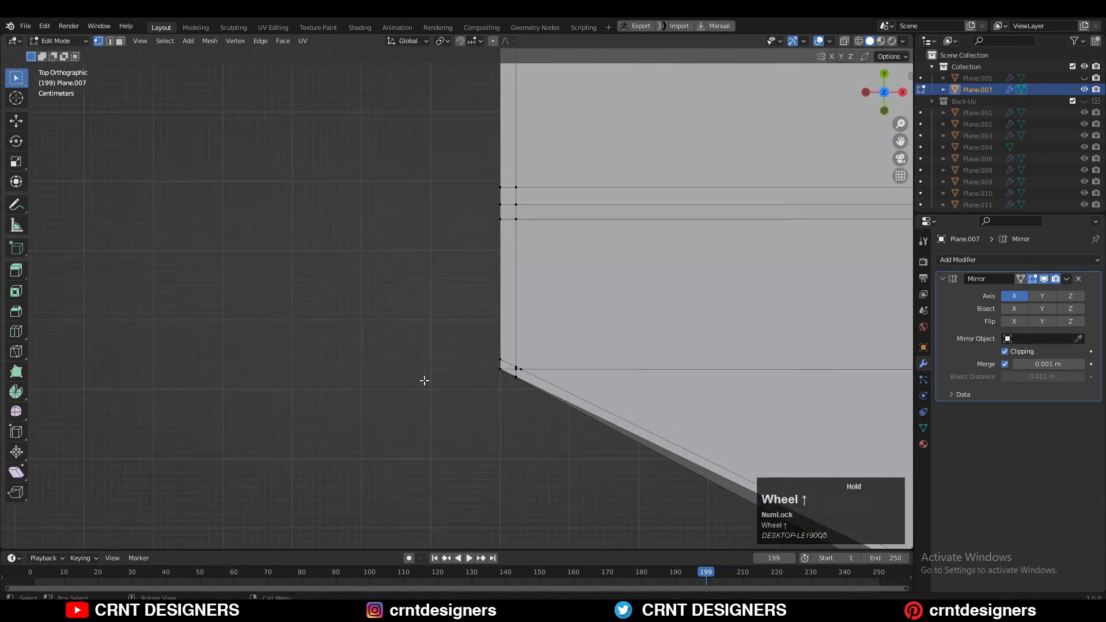
{"action": "scroll", "coordinate": [427, 346], "scroll_direction": "up", "scroll_amount": 3}
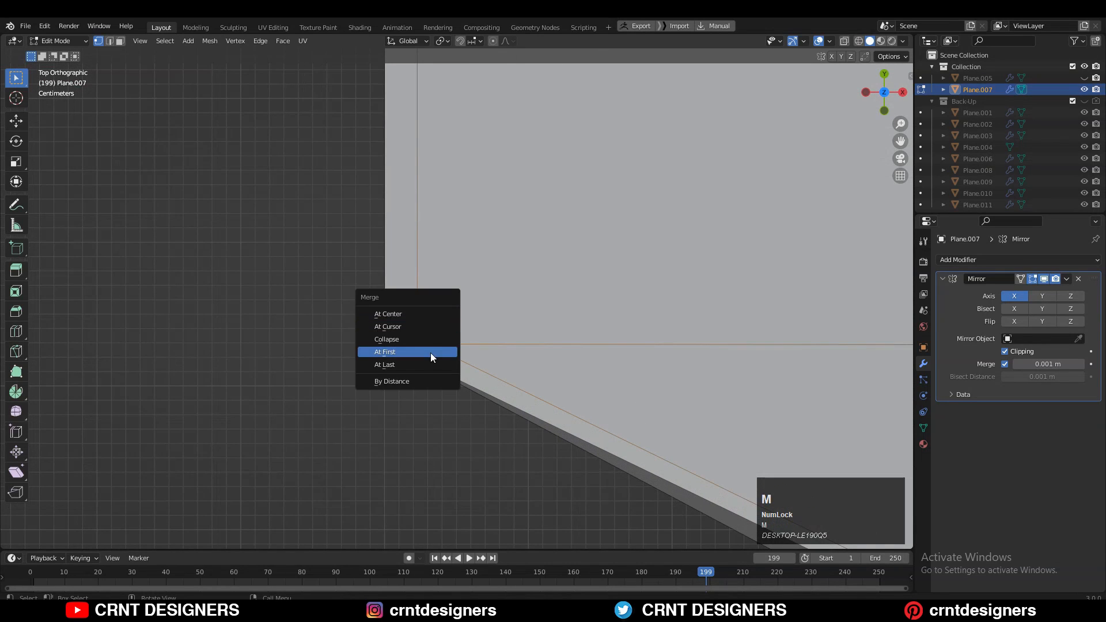
{"action": "left_click", "coordinate": [429, 351]}
{"action": "scroll", "coordinate": [457, 441], "scroll_direction": "down", "scroll_amount": 4}
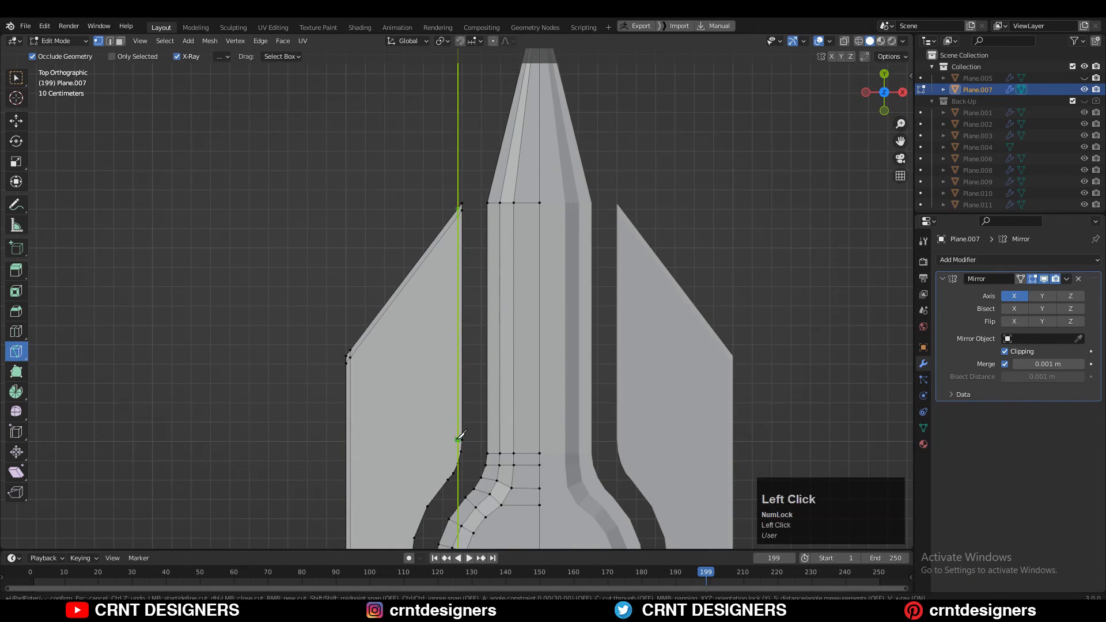
Step: Knife a line just inside the side blade's inner edge, from the tip around the circular cut-out down to the lower cross edge
{"action": "left_click", "coordinate": [458, 440]}
{"action": "scroll", "coordinate": [466, 450], "scroll_direction": "up", "scroll_amount": 4}
{"action": "middle_click_drag", "start_coordinate": [466, 450], "coordinate": [549, 138], "text": "shift"}
{"action": "left_click", "coordinate": [528, 137]}
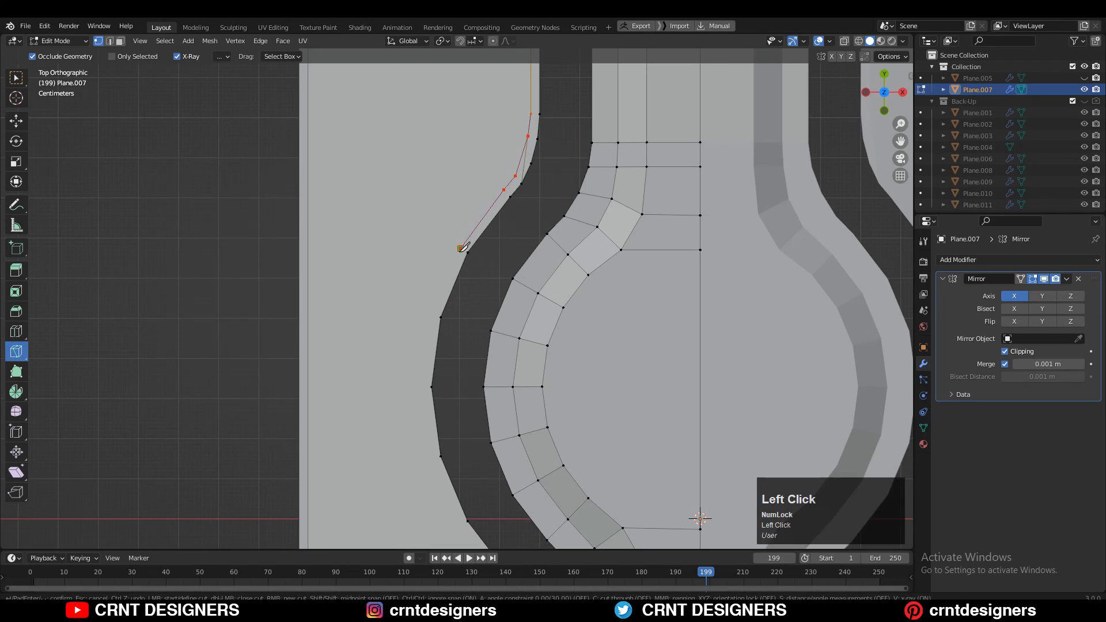
{"action": "scroll", "coordinate": [427, 330], "scroll_direction": "down", "scroll_amount": 1}
{"action": "left_click", "coordinate": [427, 373]}
{"action": "left_click", "coordinate": [437, 435]}
{"action": "middle_click_drag", "start_coordinate": [428, 408], "coordinate": [375, 170], "text": "shift"}
{"action": "scroll", "coordinate": [375, 173], "scroll_direction": "up", "scroll_amount": 2}
{"action": "left_click", "coordinate": [384, 233]}
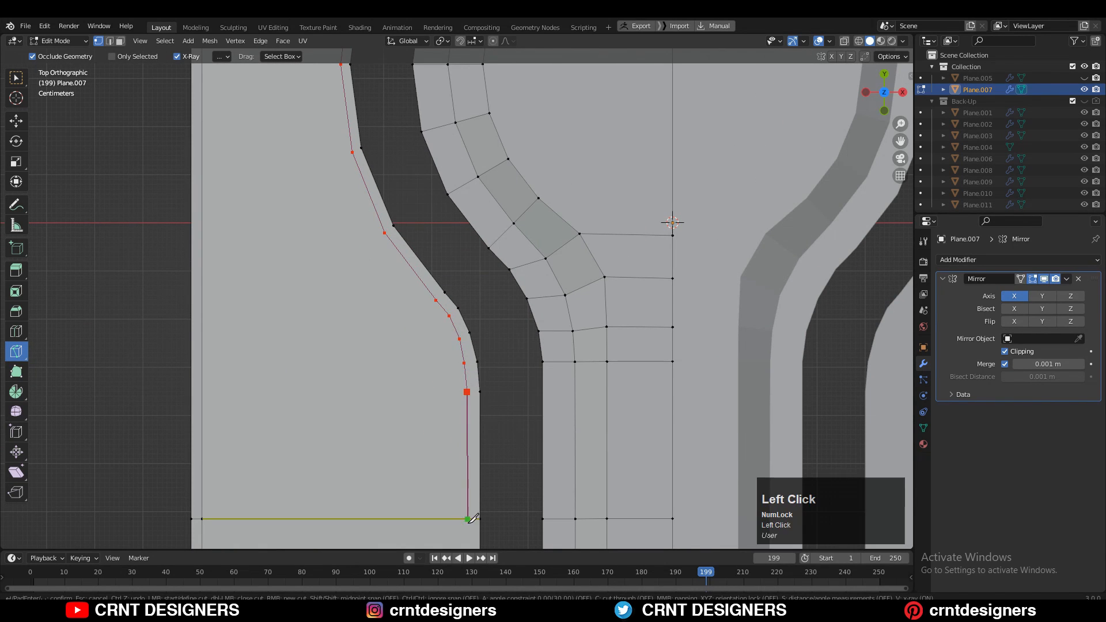
{"action": "left_click", "coordinate": [468, 519]}
Step: Connect the inset line's vertices to the matching outline vertices along the lower part of the side blade's inner curve
{"action": "scroll", "coordinate": [464, 386], "scroll_direction": "down", "scroll_amount": 5}
{"action": "scroll", "coordinate": [455, 403], "scroll_direction": "up", "scroll_amount": 8}
{"action": "left_click", "coordinate": [16, 78]}
{"action": "right_click", "coordinate": [597, 265]}
{"action": "left_click", "coordinate": [597, 264]}
{"action": "right_click", "coordinate": [506, 176]}
{"action": "left_click_drag", "start_coordinate": [567, 317], "coordinate": [493, 351]}
{"action": "right_click", "coordinate": [428, 208]}
{"action": "left_click", "coordinate": [427, 208]}
Step: Clean up the stray edges on the upper part of the side blade's inner curve, leaving one cross edge per outline vertex
{"action": "middle_click_drag", "start_coordinate": [427, 207], "coordinate": [495, 446], "text": "shift"}
{"action": "scroll", "coordinate": [495, 403], "scroll_direction": "down", "scroll_amount": 3}
{"action": "right_click", "coordinate": [573, 183]}
{"action": "left_click", "coordinate": [573, 183]}
{"action": "key", "text": "2"}
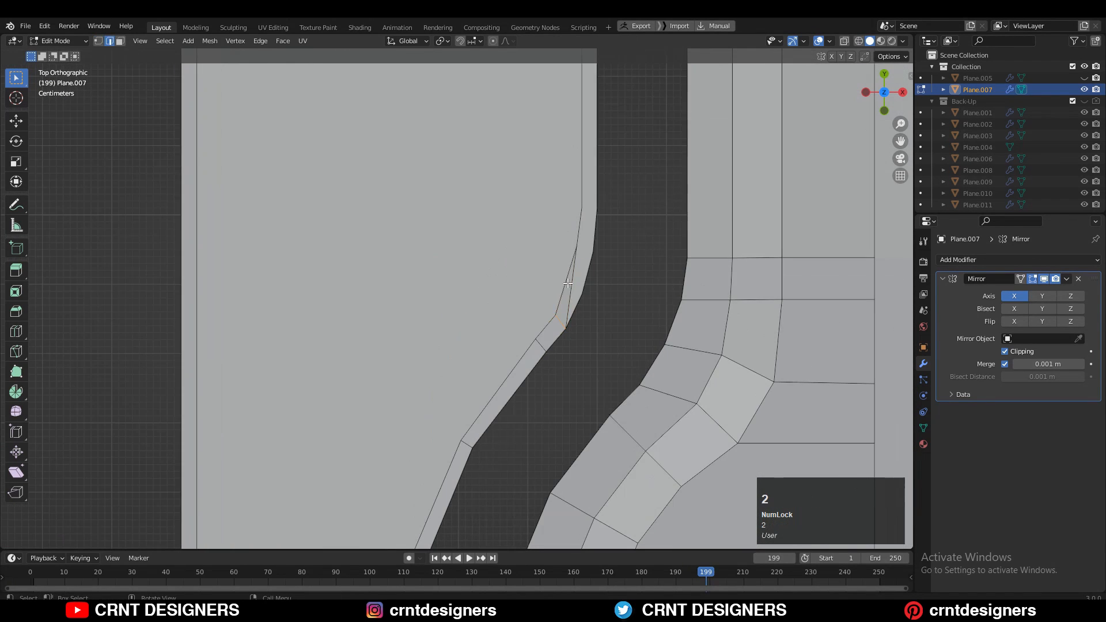
{"action": "right_click", "coordinate": [568, 283]}
{"action": "key", "text": "1"}
{"action": "key", "text": "ctrl+r"}
{"action": "key", "text": "2"}
{"action": "key", "text": "1"}
Step: Slide the inset line's vertices along the side blade's upper inner curve to even out the width of the border strip
{"action": "middle_click_drag", "start_coordinate": [605, 190], "coordinate": [587, 244], "text": "shift"}
{"action": "scroll", "coordinate": [484, 282], "scroll_direction": "down", "scroll_amount": 3}
{"action": "scroll", "coordinate": [480, 283], "scroll_direction": "up", "scroll_amount": 3}
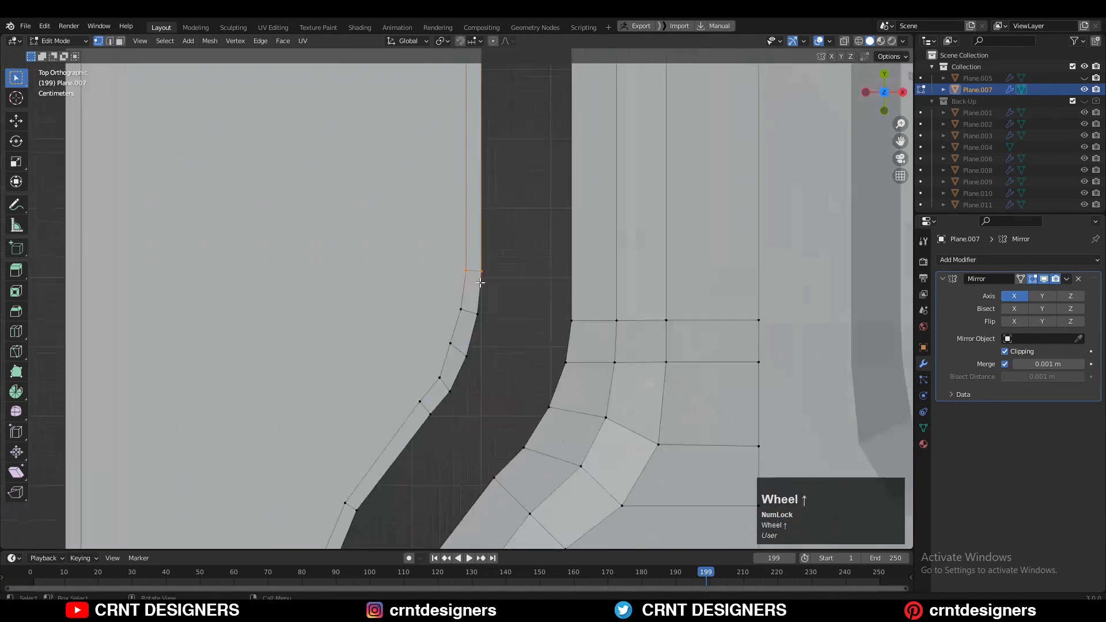
{"action": "scroll", "coordinate": [480, 283], "scroll_direction": "up", "scroll_amount": 3}
{"action": "key", "text": "g"}
{"action": "key", "text": "g"}
{"action": "left_click", "coordinate": [519, 265]}
{"action": "key", "text": "g"}
{"action": "key", "text": "g"}
{"action": "key", "text": "g"}
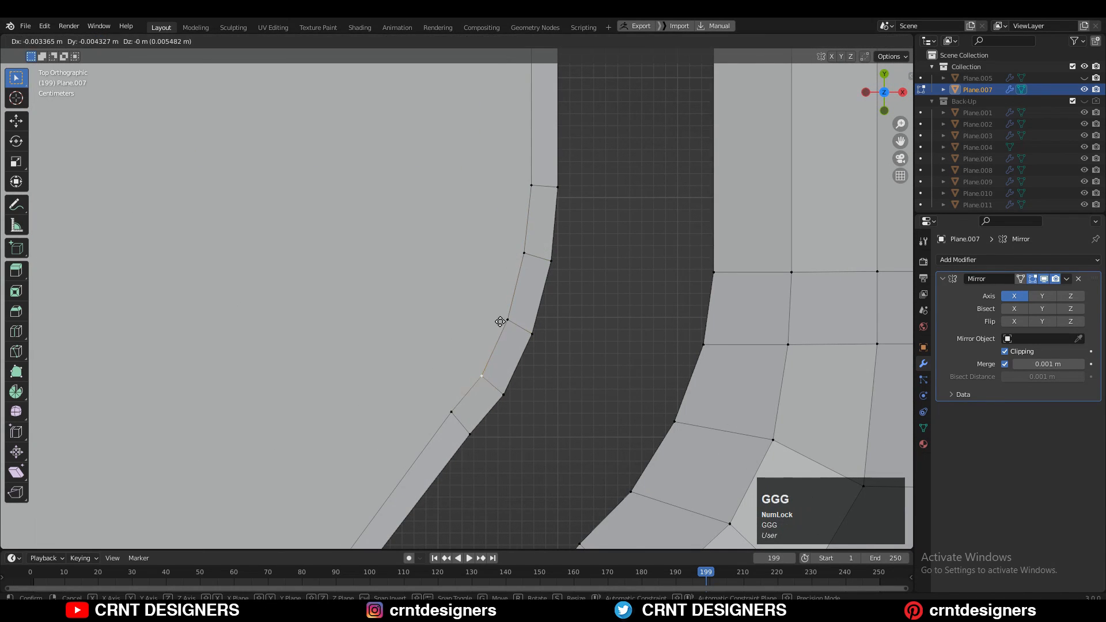
{"action": "left_click", "coordinate": [501, 321]}
{"action": "scroll", "coordinate": [502, 321], "scroll_direction": "down", "scroll_amount": 3}
{"action": "scroll", "coordinate": [533, 199], "scroll_direction": "up", "scroll_amount": 2}
{"action": "key", "text": "g"}
{"action": "key", "text": "g"}
{"action": "left_click", "coordinate": [521, 215]}
Step: Slide the inset vertices on the lower inner curve and edge-slide the straight segment below by a factor of 0.245
{"action": "middle_click_drag", "start_coordinate": [510, 519], "coordinate": [530, 322], "text": "shift"}
{"action": "scroll", "coordinate": [530, 323], "scroll_direction": "up", "scroll_amount": 4}
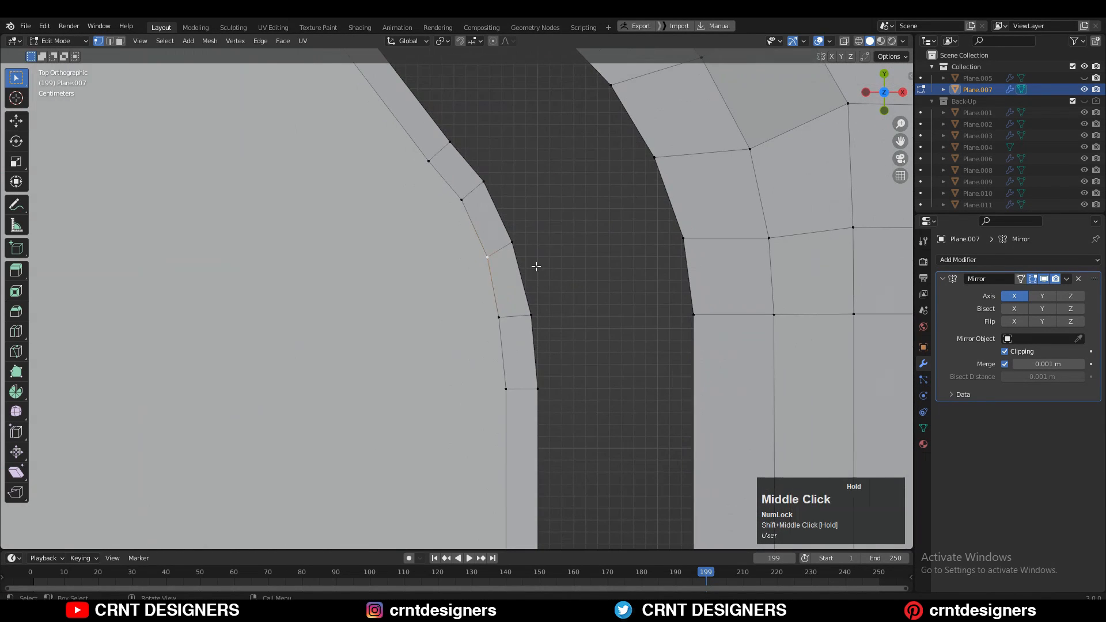
{"action": "left_click", "coordinate": [567, 293]}
{"action": "scroll", "coordinate": [567, 293], "scroll_direction": "down", "scroll_amount": 2}
{"action": "middle_click_drag", "start_coordinate": [553, 368], "coordinate": [554, 286], "text": "shift"}
{"action": "left_click", "coordinate": [483, 227]}
{"action": "left_click", "coordinate": [484, 447], "text": "shift"}
{"action": "key", "text": "g"}
{"action": "key", "text": "g"}
{"action": "left_click", "coordinate": [561, 314]}
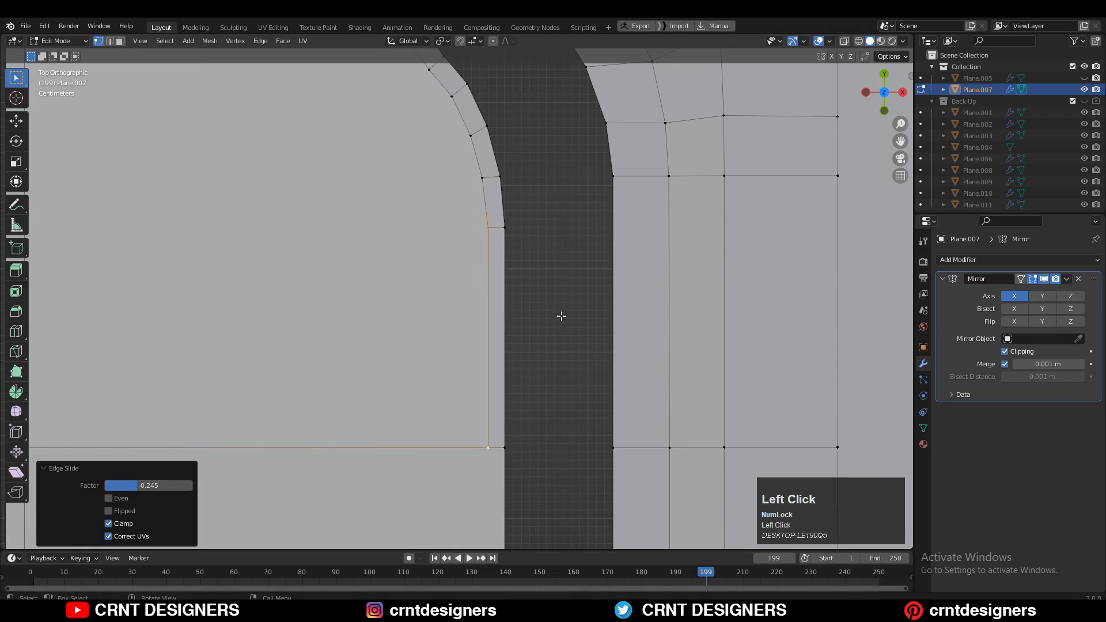
{"action": "key", "text": "g"}
{"action": "key", "text": "g"}
{"action": "left_click", "coordinate": [557, 287]}
Step: Knife a line around the slot's rounded lower end, just outside its rim, from the side blade to the central body
{"action": "scroll", "coordinate": [556, 287], "scroll_direction": "down", "scroll_amount": 9}
{"action": "key", "text": "Tab"}
{"action": "middle_click_drag", "start_coordinate": [557, 415], "coordinate": [492, 316]}
{"action": "key", "text": "Tab"}
{"action": "key", "text": "KP_7"}
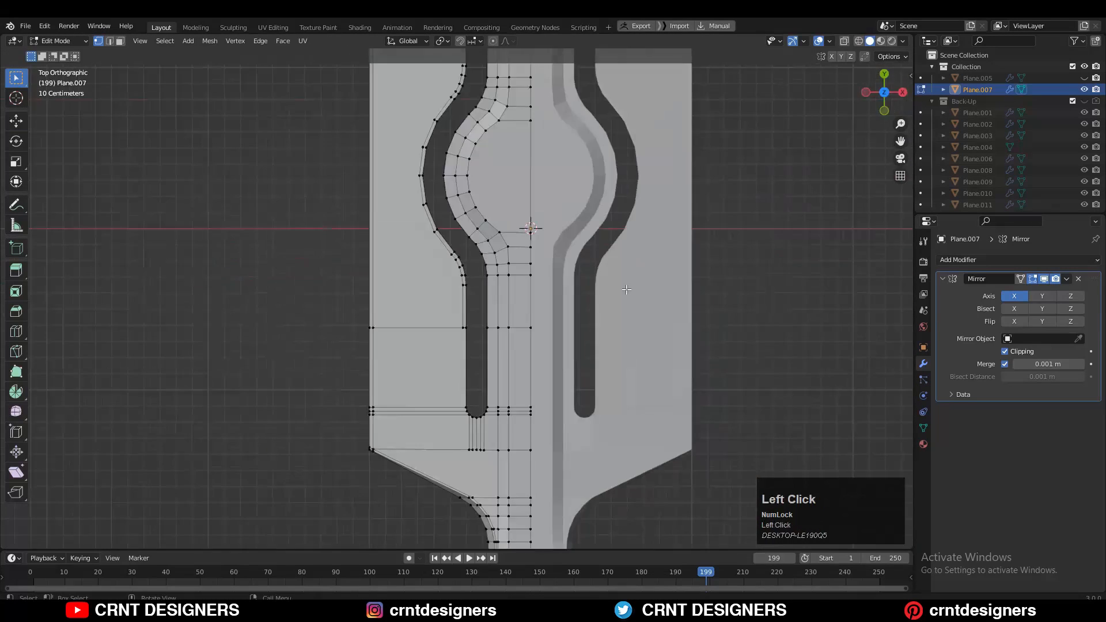
{"action": "left_click", "coordinate": [16, 351]}
{"action": "scroll", "coordinate": [507, 323], "scroll_direction": "up", "scroll_amount": 8}
{"action": "middle_click_drag", "start_coordinate": [519, 277], "coordinate": [525, 153], "text": "shift"}
{"action": "scroll", "coordinate": [558, 462], "scroll_direction": "up", "scroll_amount": 4}
{"action": "left_click", "coordinate": [423, 276]}
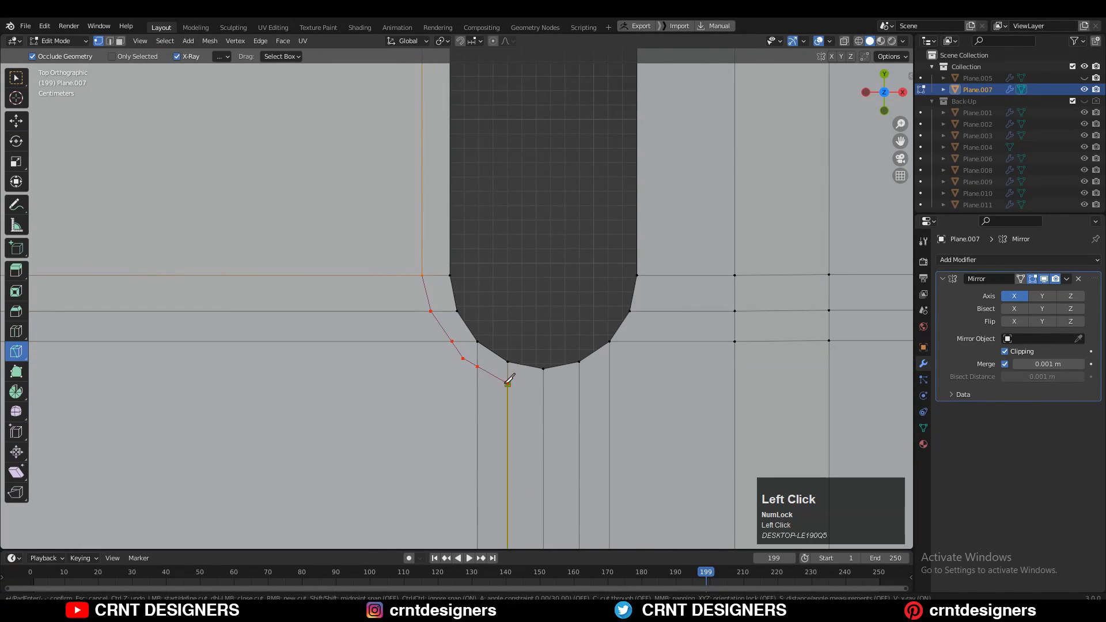
{"action": "left_click", "coordinate": [666, 265]}
{"action": "key", "text": "Return"}
Step: Dissolve the extra edge at the slot end's outer-side corner and merge the neighbouring cut vertices there using At Last
{"action": "scroll", "coordinate": [455, 337], "scroll_direction": "up", "scroll_amount": 4}
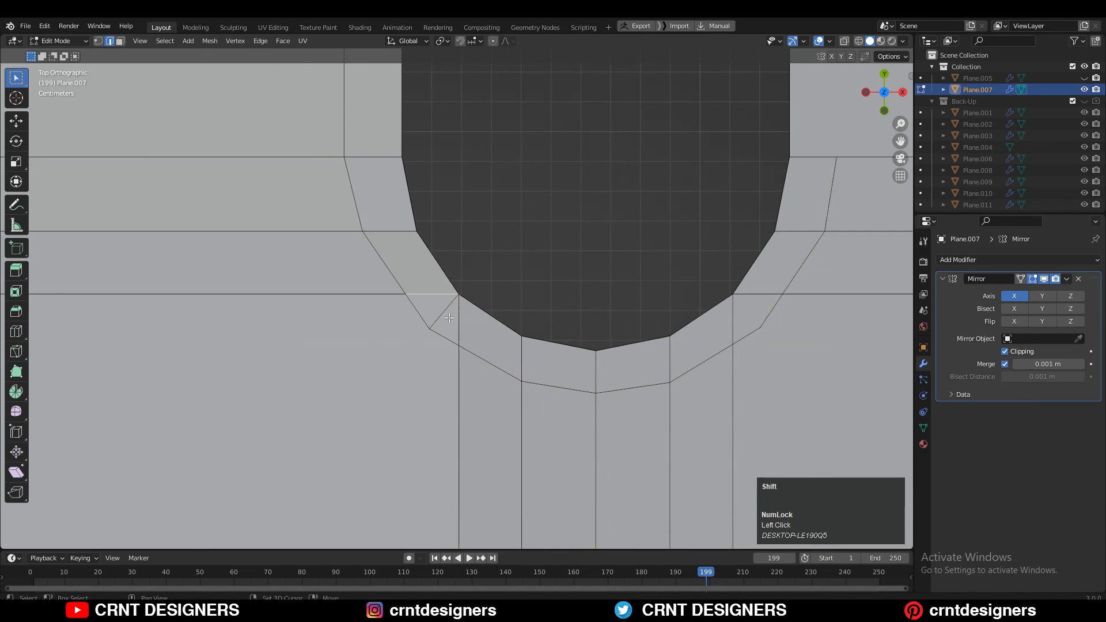
{"action": "left_click", "coordinate": [456, 320], "text": "shift"}
{"action": "key", "text": "ctrl+x"}
{"action": "key", "text": "1"}
{"action": "left_click", "coordinate": [406, 294]}
{"action": "left_click", "coordinate": [459, 344], "text": "shift"}
{"action": "left_click", "coordinate": [430, 329], "text": "shift"}
{"action": "key", "text": "m"}
{"action": "left_click", "coordinate": [425, 321]}
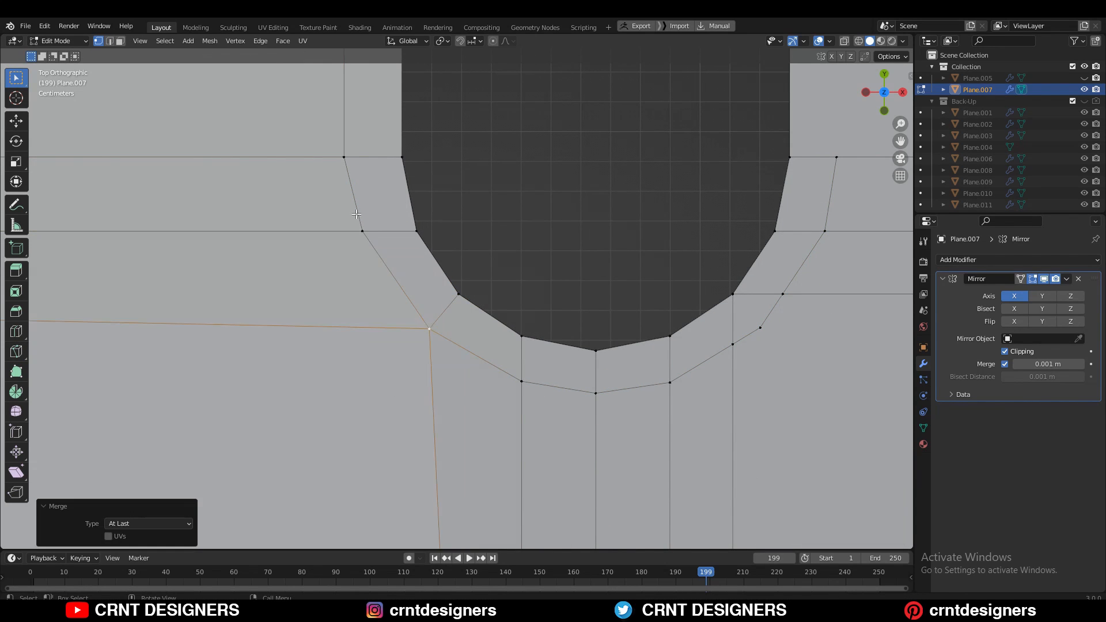
Step: Merge the matching corner vertices on the slot end's central-body side and slide the new strip's upper end vertices to even its width
{"action": "middle_click_drag", "start_coordinate": [357, 214], "coordinate": [402, 287], "text": "shift"}
{"action": "left_click", "coordinate": [391, 229]}
{"action": "key", "text": "g"}
{"action": "key", "text": "g"}
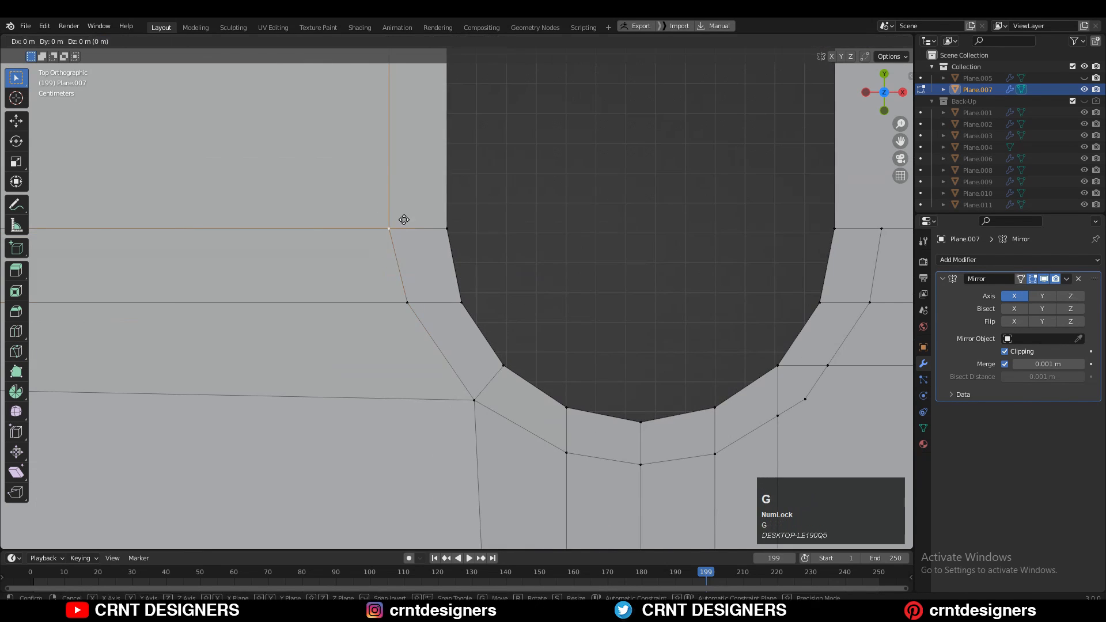
{"action": "left_click", "coordinate": [410, 220]}
{"action": "middle_click_drag", "start_coordinate": [639, 247], "coordinate": [548, 156], "text": "shift"}
{"action": "left_click", "coordinate": [735, 283]}
{"action": "middle_click_drag", "start_coordinate": [776, 203], "coordinate": [745, 301], "text": "shift"}
{"action": "key", "text": "g"}
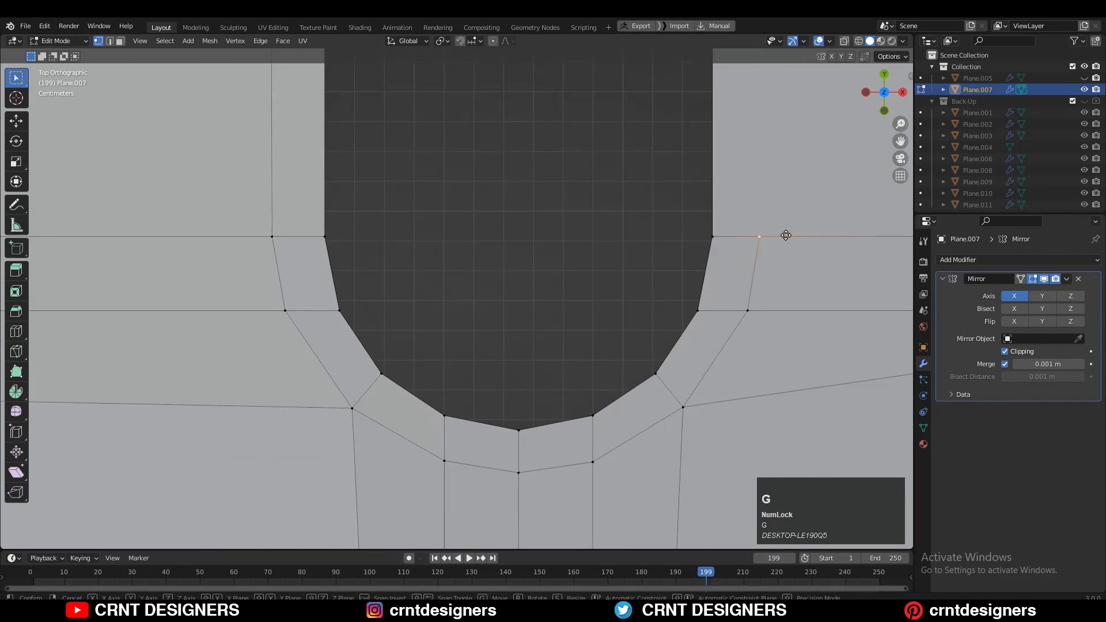
Step: Slide the horizontal edges on the central body beside the slot's lower end to level them with the merged corner vertex
{"action": "scroll", "coordinate": [291, 298], "scroll_direction": "down", "scroll_amount": 9}
{"action": "key", "text": "2"}
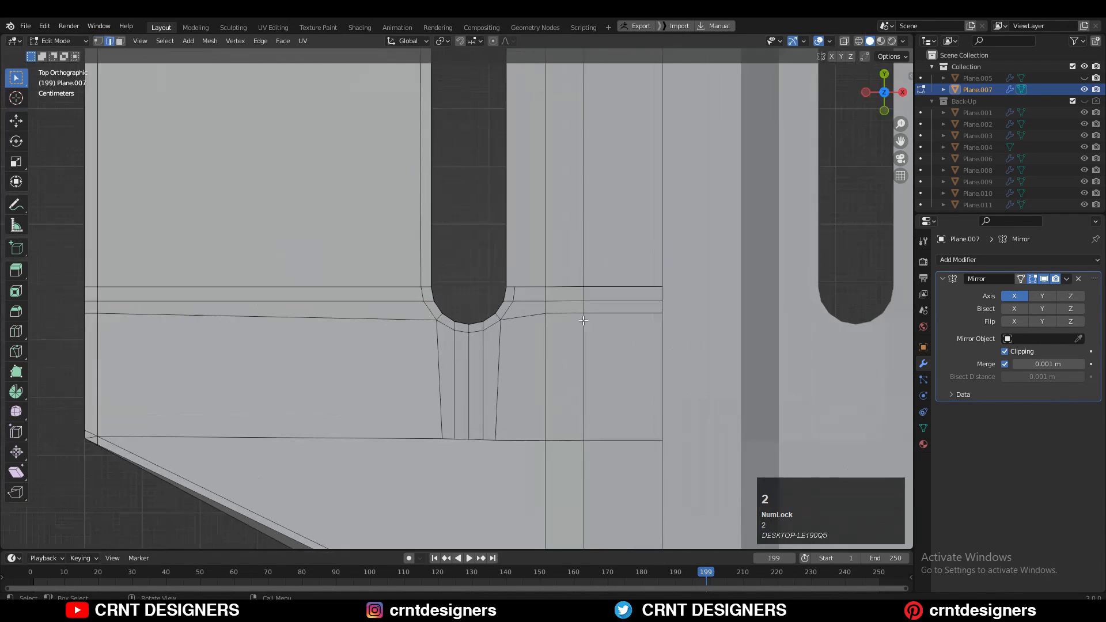
{"action": "left_click", "coordinate": [628, 309]}
{"action": "key", "text": "g"}
{"action": "key", "text": "g"}
{"action": "left_click", "coordinate": [617, 266]}
Step: Slide the outermost vertices on the horizontal line beneath the slot to align the vertical edges dropping from its rounded end
{"action": "key", "text": "1"}
{"action": "left_click", "coordinate": [477, 411]}
{"action": "key", "text": "g"}
{"action": "key", "text": "g"}
{"action": "left_click", "coordinate": [549, 371]}
{"action": "left_click", "coordinate": [378, 456]}
{"action": "key", "text": "g"}
{"action": "key", "text": "g"}
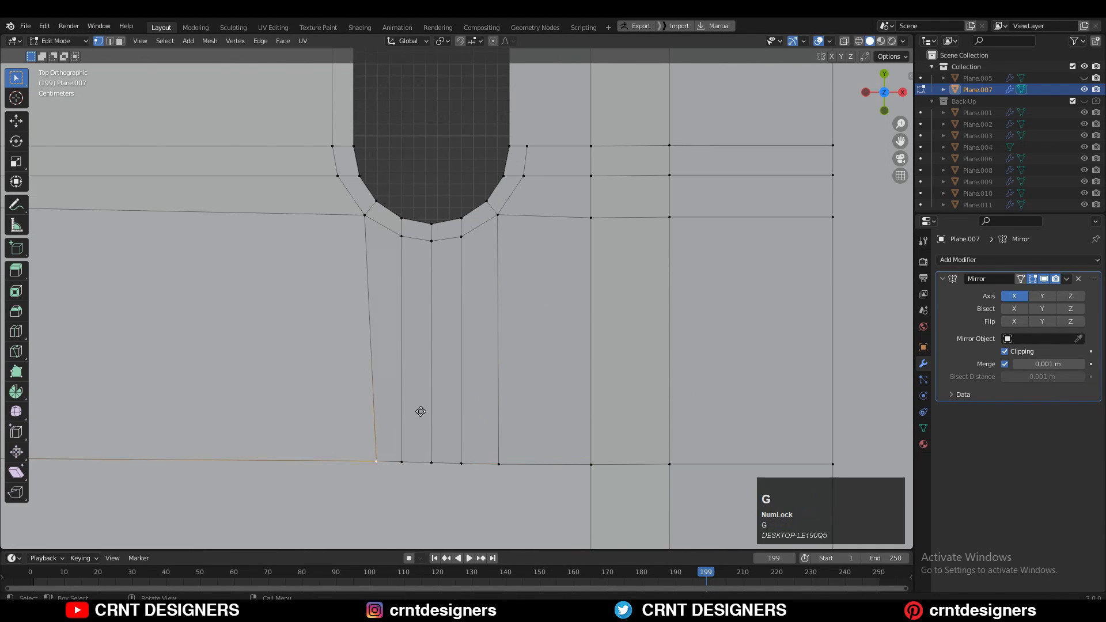
{"action": "left_click", "coordinate": [408, 412]}
Step: Adjust the vertices where the slot-end cross line meets the blade's outer edge using X-ray selection, and check the mesh's underside
{"action": "scroll", "coordinate": [415, 352], "scroll_direction": "down", "scroll_amount": 3}
{"action": "middle_click_drag", "start_coordinate": [369, 323], "coordinate": [524, 331], "text": "shift"}
{"action": "key", "text": "alt+z"}
{"action": "left_click_drag", "start_coordinate": [123, 271], "coordinate": [178, 245]}
{"action": "left_click", "coordinate": [256, 185]}
{"action": "key", "text": "alt+z"}
{"action": "middle_click_drag", "start_coordinate": [322, 231], "coordinate": [679, 257]}
{"action": "scroll", "coordinate": [679, 257], "scroll_direction": "up", "scroll_amount": 4}
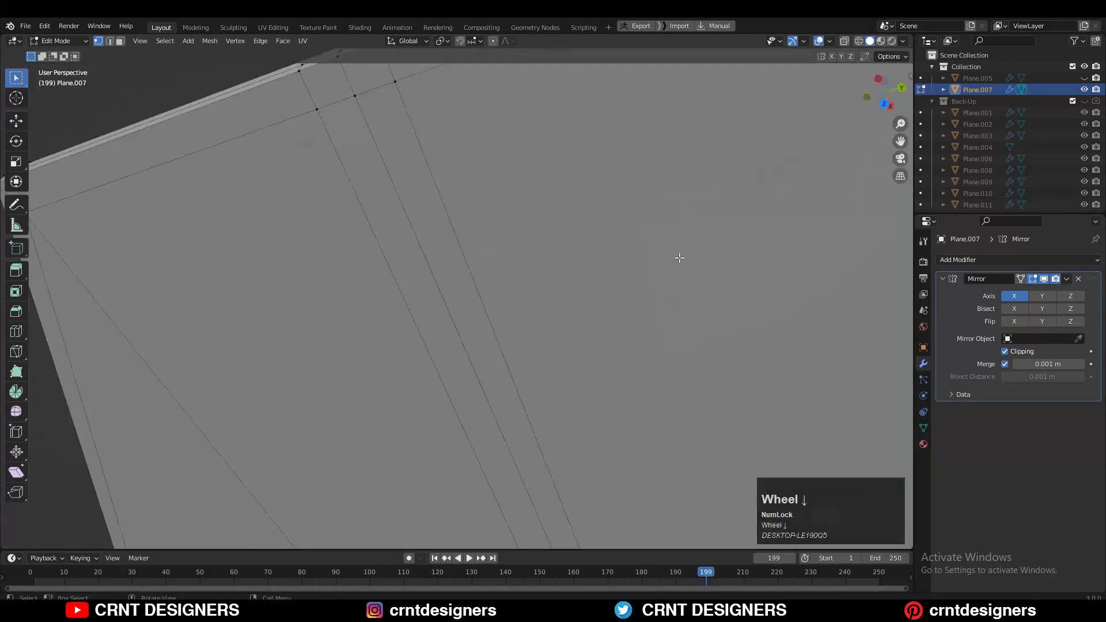
{"action": "scroll", "coordinate": [679, 257], "scroll_direction": "down", "scroll_amount": 8}
{"action": "left_click", "coordinate": [886, 87]}
Step: Knife a line up the central body just inside its straight edge beside the slot, starting from the strip around the slot's end
{"action": "middle_click_drag", "start_coordinate": [582, 276], "coordinate": [502, 445], "text": "shift"}
{"action": "scroll", "coordinate": [515, 376], "scroll_direction": "up", "scroll_amount": 3}
{"action": "scroll", "coordinate": [514, 437], "scroll_direction": "up", "scroll_amount": 3}
{"action": "left_click", "coordinate": [16, 351]}
{"action": "left_click", "coordinate": [576, 321]}
{"action": "scroll", "coordinate": [664, 348], "scroll_direction": "down", "scroll_amount": 10}
{"action": "left_click", "coordinate": [482, 213]}
{"action": "key", "text": "v"}
{"action": "right_click", "coordinate": [489, 216]}
{"action": "key", "text": "ctrl+z"}
{"action": "key", "text": "ctrl+z"}
Step: Knife the central body's inset line onward along its curved edge and up around the lower side of the circular section
{"action": "scroll", "coordinate": [483, 488], "scroll_direction": "up", "scroll_amount": 1}
{"action": "scroll", "coordinate": [429, 132], "scroll_direction": "up", "scroll_amount": 5}
{"action": "middle_click_drag", "start_coordinate": [429, 133], "coordinate": [378, 419], "text": "shift"}
{"action": "left_click", "coordinate": [561, 377]}
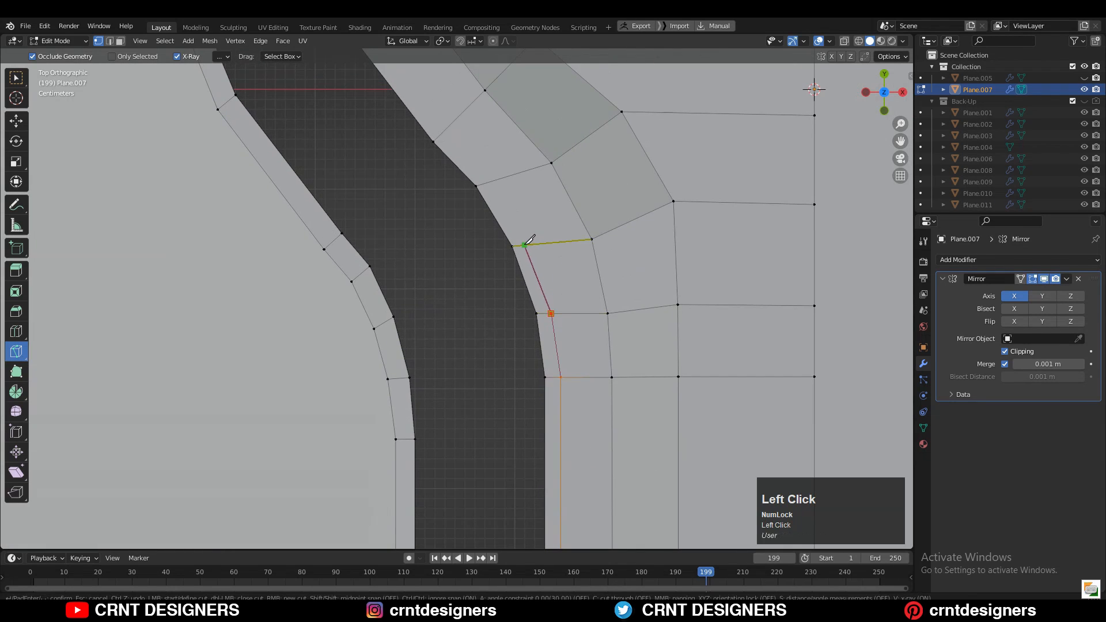
{"action": "left_click", "coordinate": [493, 183]}
{"action": "middle_click_drag", "start_coordinate": [446, 132], "coordinate": [540, 367], "text": "shift"}
{"action": "left_click", "coordinate": [399, 132]}
{"action": "scroll", "coordinate": [536, 254], "scroll_direction": "up", "scroll_amount": 2}
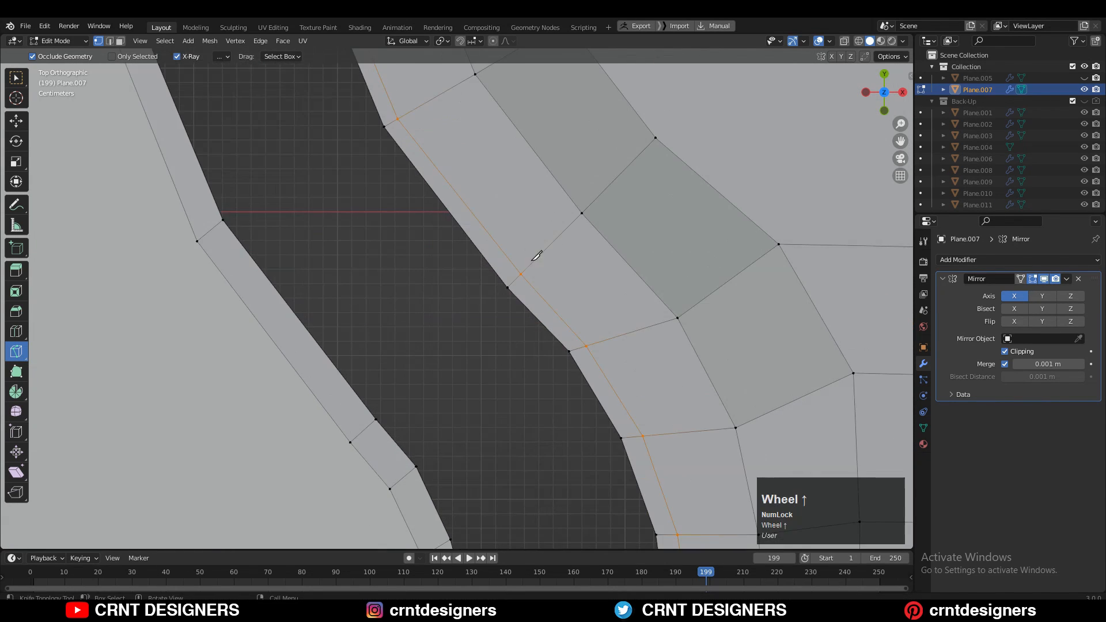
Step: Slide the knifed inset line along the central body's curved section closer to its outer edge and check the mesh
{"action": "key", "text": "w"}
{"action": "key", "text": "g"}
{"action": "key", "text": "g"}
{"action": "left_click", "coordinate": [576, 331]}
{"action": "scroll", "coordinate": [577, 332], "scroll_direction": "down", "scroll_amount": 7}
{"action": "middle_click_drag", "start_coordinate": [577, 331], "coordinate": [582, 300]}
{"action": "scroll", "coordinate": [563, 350], "scroll_direction": "down", "scroll_amount": 4}
{"action": "scroll", "coordinate": [623, 231], "scroll_direction": "up", "scroll_amount": 2}
{"action": "mouse_move", "coordinate": [562, 350]}
{"action": "middle_mouse_down"}
{"action": "mouse_move", "coordinate": [622, 230]}
{"action": "mouse_move", "coordinate": [559, 346]}
{"action": "middle_mouse_up"}
{"action": "middle_click_drag", "start_coordinate": [559, 346], "coordinate": [547, 369], "text": "shift"}
Step: Knife horizontal lines across the side blade from its upper curved inset vertices beside the circular section to the outer edge
{"action": "left_click", "coordinate": [884, 92]}
{"action": "scroll", "coordinate": [490, 231], "scroll_direction": "up", "scroll_amount": 8}
{"action": "middle_click_drag", "start_coordinate": [490, 173], "coordinate": [469, 398], "text": "shift"}
{"action": "left_click", "coordinate": [17, 351]}
{"action": "left_click_drag", "start_coordinate": [376, 248], "coordinate": [165, 247]}
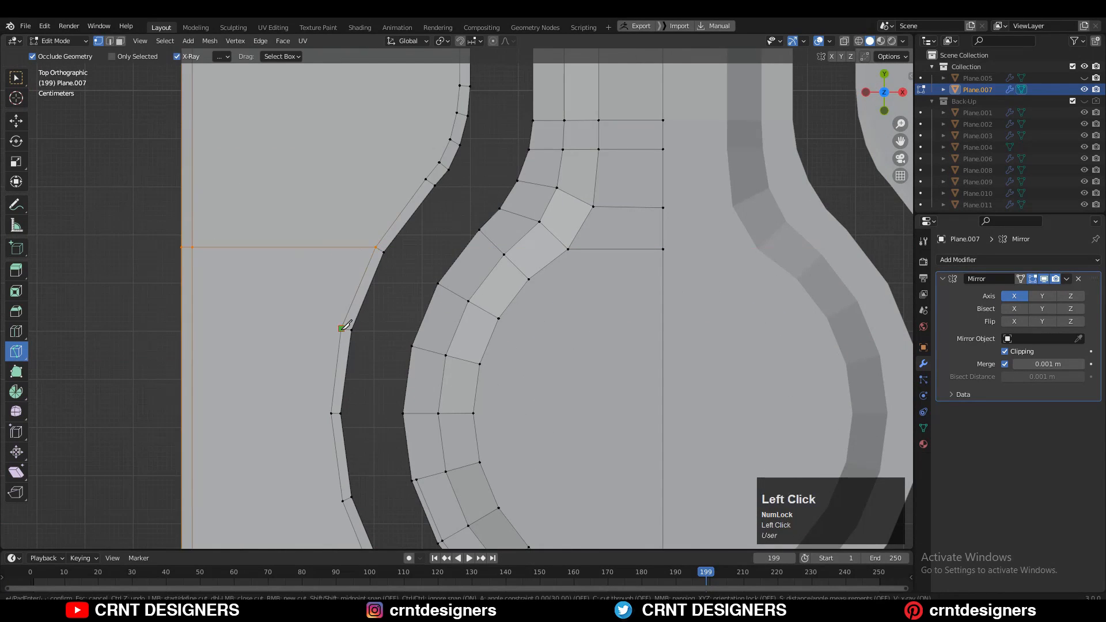
{"action": "left_click_drag", "start_coordinate": [341, 329], "coordinate": [173, 329]}
Step: Knife the remaining horizontal lines across the side blade from the lower curve's inset vertices to the blade's outer edge
{"action": "middle_click_drag", "start_coordinate": [312, 416], "coordinate": [414, 303], "text": "shift"}
{"action": "middle_click_drag", "start_coordinate": [448, 383], "coordinate": [519, 260], "text": "shift"}
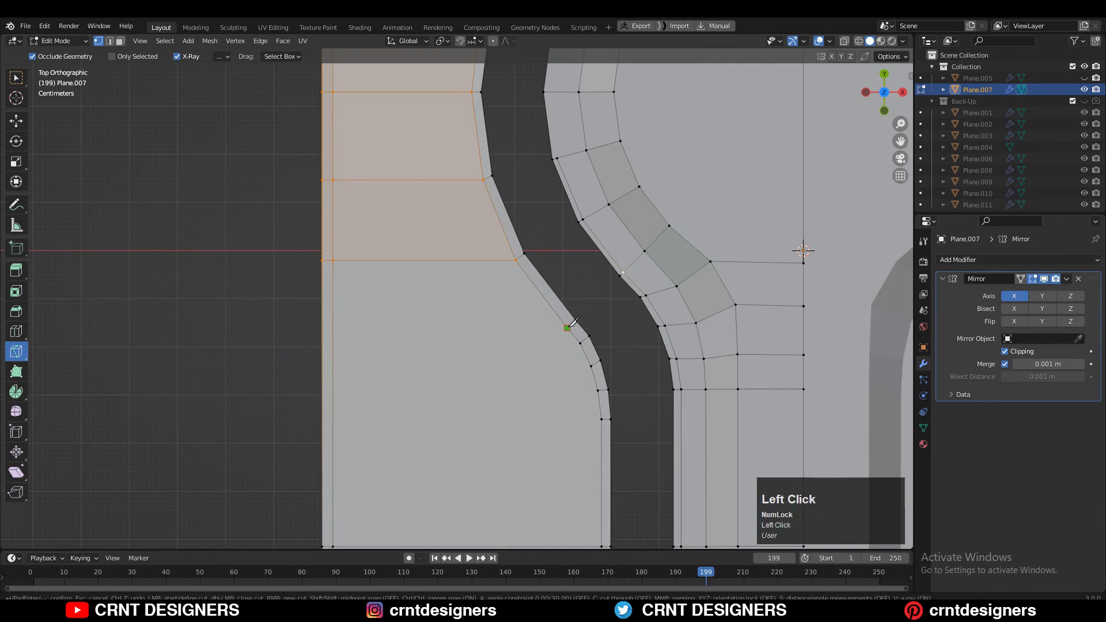
{"action": "left_click_drag", "start_coordinate": [416, 383], "coordinate": [277, 377]}
{"action": "middle_click_drag", "start_coordinate": [380, 391], "coordinate": [369, 259], "text": "shift"}
{"action": "left_click_drag", "start_coordinate": [588, 257], "coordinate": [590, 255]}
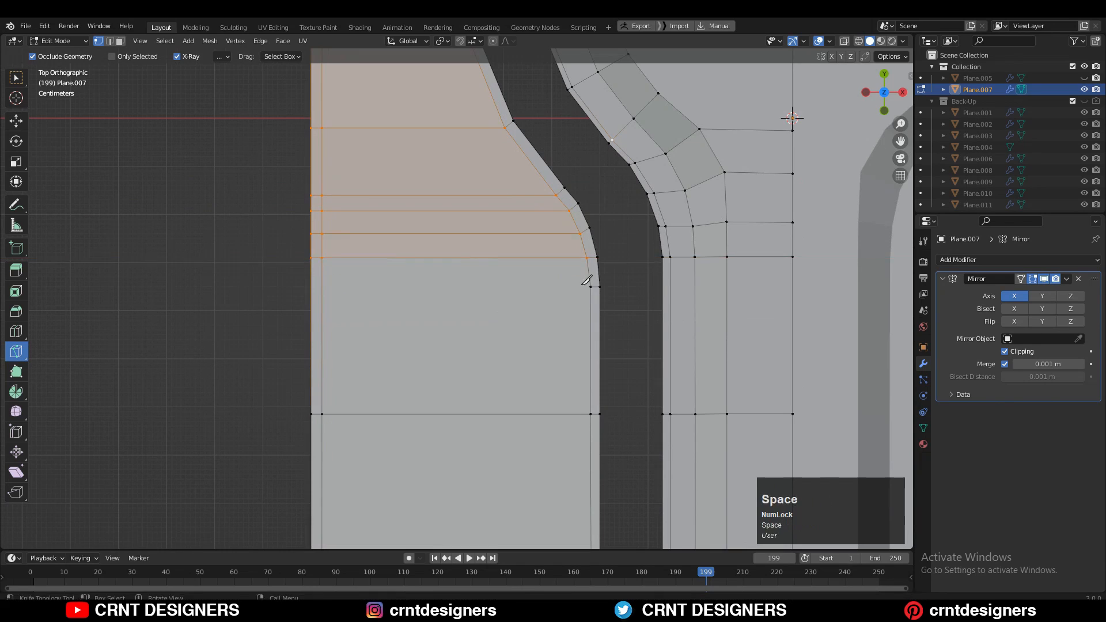
{"action": "left_click", "coordinate": [214, 307]}
{"action": "key", "text": "Return"}
Step: Knife horizontal lines across the side blade from the inset vertices of its uppermost curve to the outer edge
{"action": "scroll", "coordinate": [391, 323], "scroll_direction": "down", "scroll_amount": 3}
{"action": "middle_click_drag", "start_coordinate": [461, 69], "coordinate": [488, 415], "text": "shift"}
{"action": "scroll", "coordinate": [489, 415], "scroll_direction": "up", "scroll_amount": 2}
{"action": "left_click", "coordinate": [530, 305]}
{"action": "key", "text": "x"}
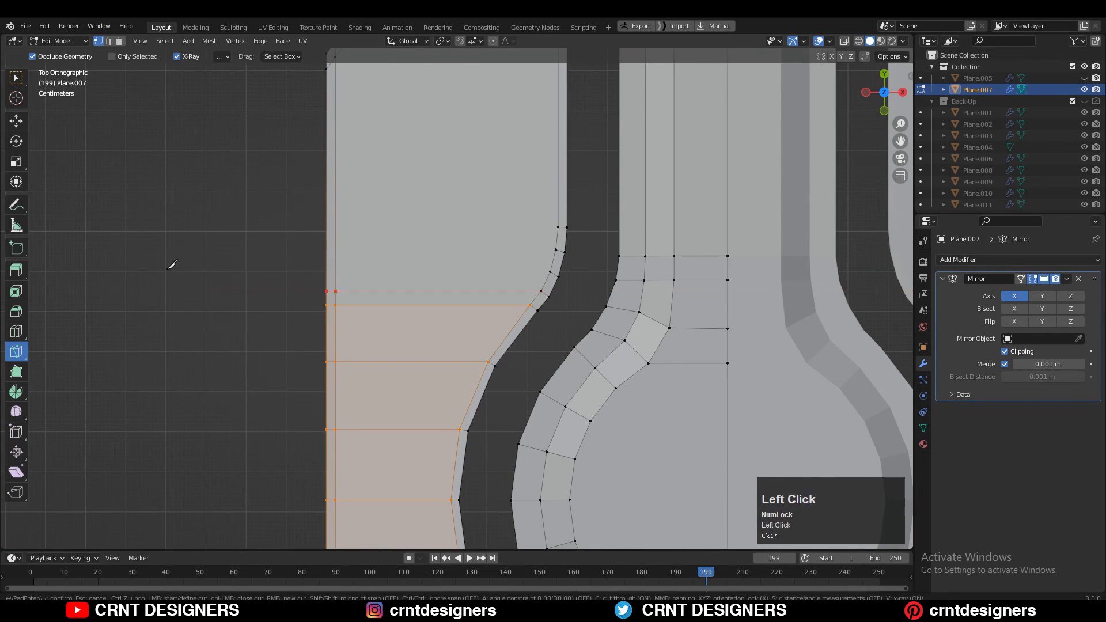
{"action": "key", "text": "Return"}
Step: Knife the central body's inset line onward around the outermost side of the circular section
{"action": "scroll", "coordinate": [496, 237], "scroll_direction": "down", "scroll_amount": 4}
{"action": "middle_click_drag", "start_coordinate": [404, 322], "coordinate": [519, 323]}
{"action": "left_click", "coordinate": [884, 87]}
{"action": "scroll", "coordinate": [496, 375], "scroll_direction": "up", "scroll_amount": 5}
{"action": "left_click", "coordinate": [473, 348]}
{"action": "left_click", "coordinate": [459, 234]}
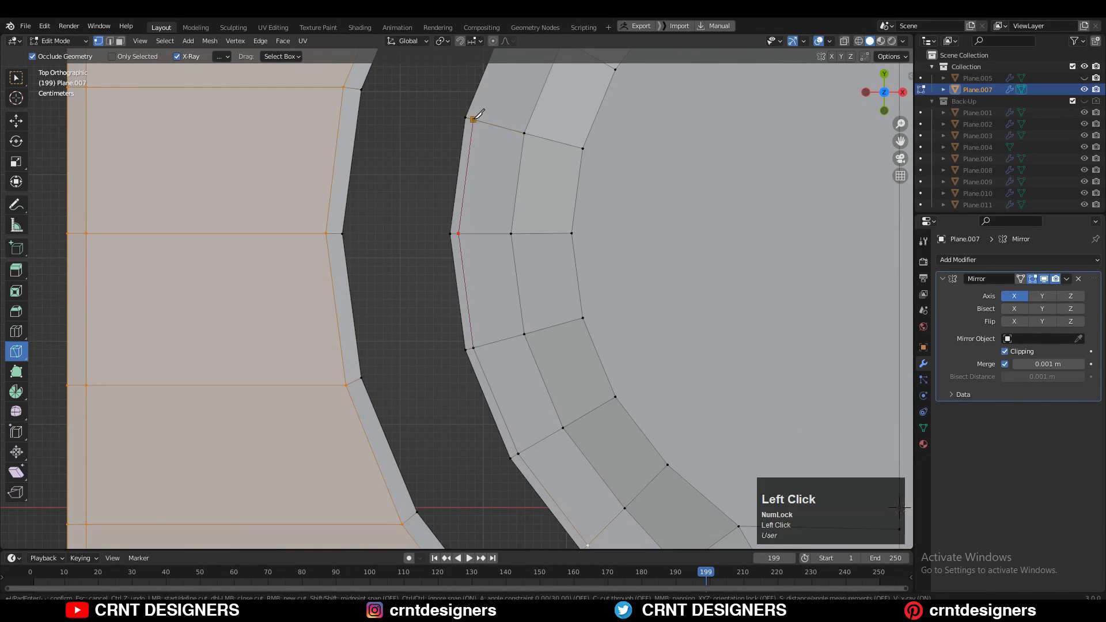
Step: Continue the central body's inset cut along the upper curve of the circular section to the cross line at the neck
{"action": "middle_click_drag", "start_coordinate": [473, 119], "coordinate": [466, 292], "text": "shift"}
{"action": "scroll", "coordinate": [467, 291], "scroll_direction": "up", "scroll_amount": 1}
{"action": "left_click", "coordinate": [521, 161]}
{"action": "middle_click_drag", "start_coordinate": [521, 160], "coordinate": [369, 427], "text": "shift"}
{"action": "scroll", "coordinate": [369, 426], "scroll_direction": "up", "scroll_amount": 1}
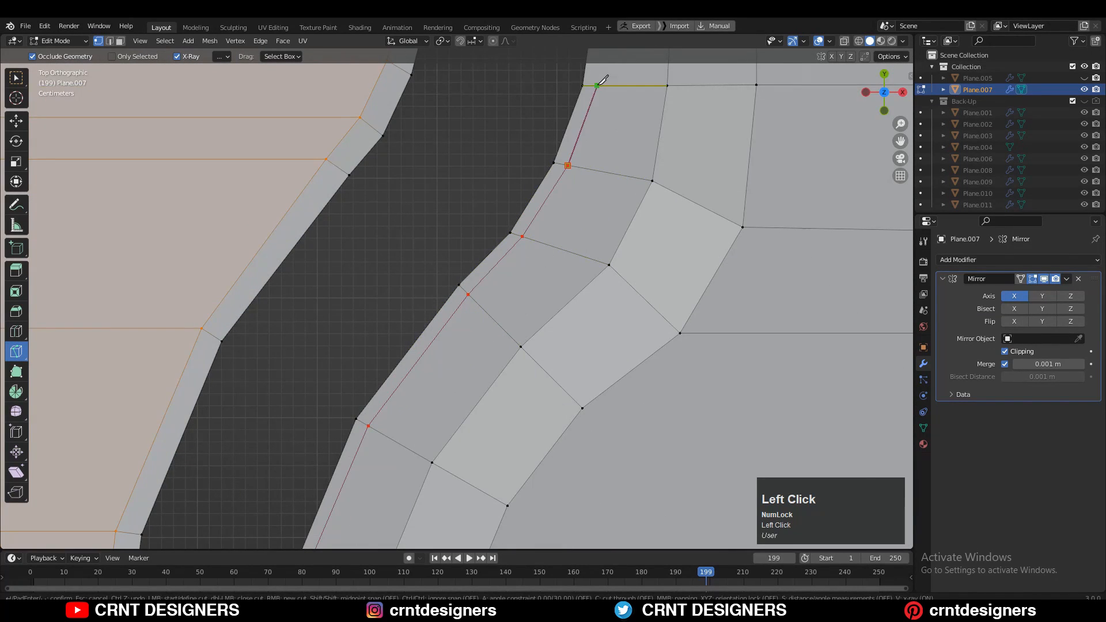
{"action": "left_click", "coordinate": [597, 86]}
{"action": "key", "text": "Return"}
Step: Knife the inset line from the neck up the central body's straight edge and along the tapered spike to its tip
{"action": "scroll", "coordinate": [611, 212], "scroll_direction": "down", "scroll_amount": 2}
{"action": "middle_click_drag", "start_coordinate": [597, 86], "coordinate": [627, 345], "text": "shift"}
{"action": "left_click", "coordinate": [615, 341]}
{"action": "middle_click_drag", "start_coordinate": [622, 280], "coordinate": [571, 383], "text": "shift"}
{"action": "key", "text": "ctrl+z"}
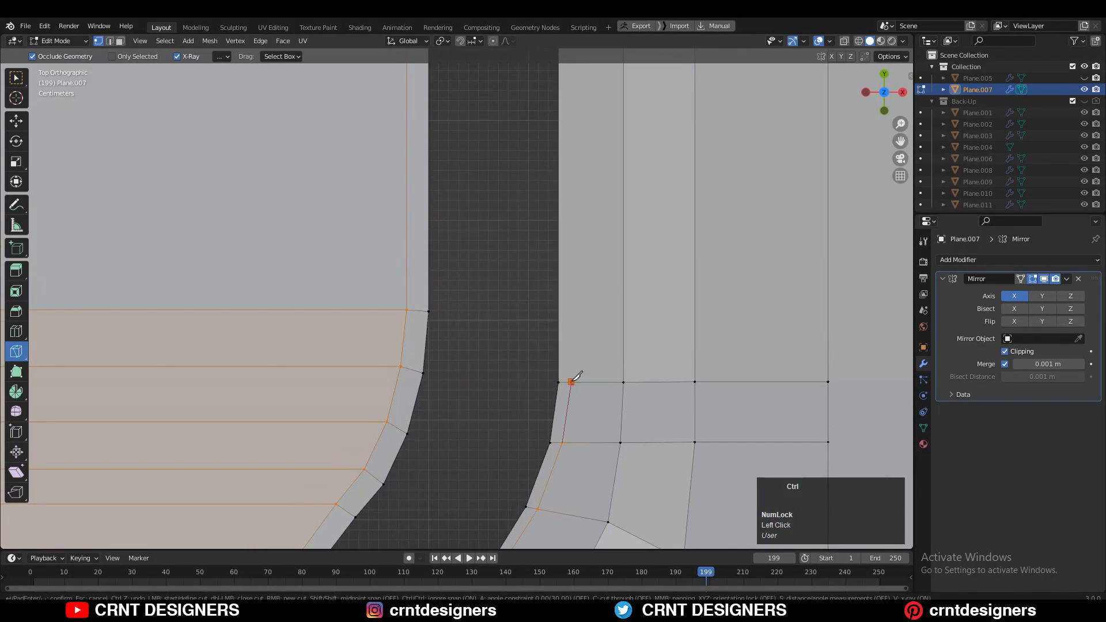
{"action": "scroll", "coordinate": [569, 380], "scroll_direction": "down", "scroll_amount": 4}
{"action": "scroll", "coordinate": [494, 239], "scroll_direction": "up", "scroll_amount": 2}
{"action": "scroll", "coordinate": [457, 334], "scroll_direction": "down", "scroll_amount": 1}
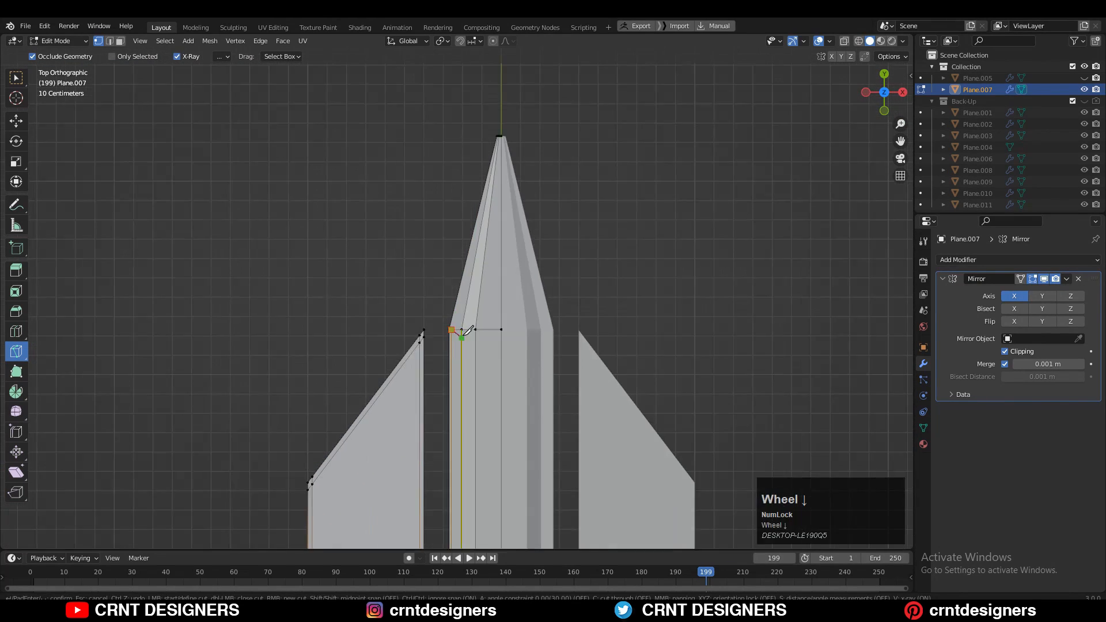
{"action": "scroll", "coordinate": [484, 270], "scroll_direction": "up", "scroll_amount": 2}
{"action": "scroll", "coordinate": [455, 340], "scroll_direction": "down", "scroll_amount": 5}
{"action": "scroll", "coordinate": [457, 306], "scroll_direction": "up", "scroll_amount": 12}
{"action": "middle_click_drag", "start_coordinate": [461, 272], "coordinate": [483, 410], "text": "shift"}
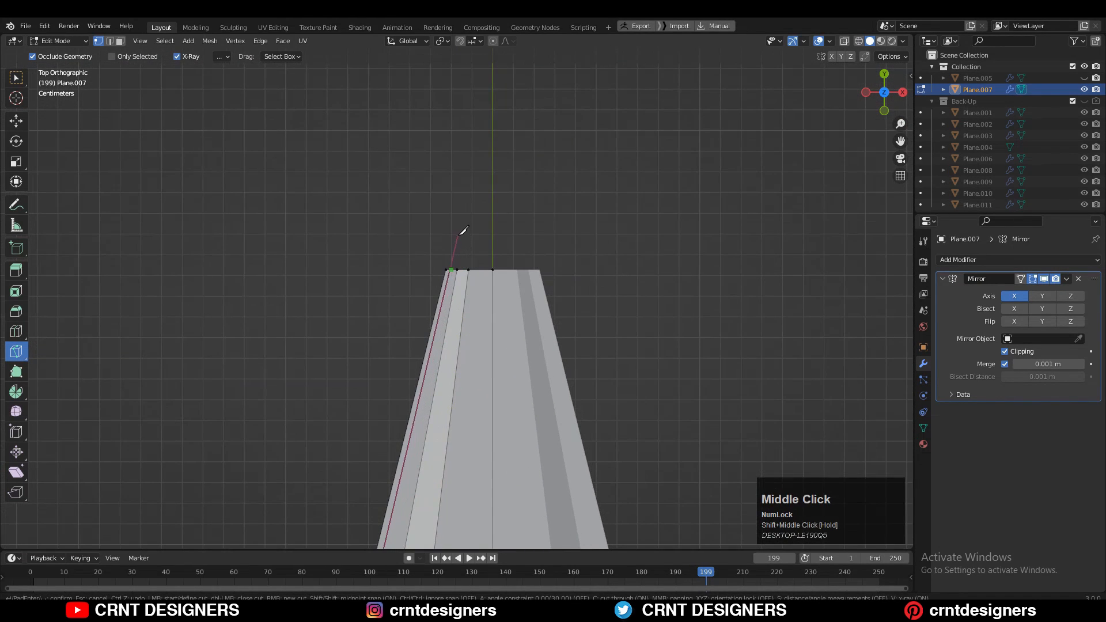
{"action": "left_click", "coordinate": [460, 233]}
{"action": "key", "text": "Return"}
Step: Turn on X-ray and edge-slide the spike's inset line toward its outer edge with a factor of 0.4
{"action": "scroll", "coordinate": [461, 230], "scroll_direction": "down", "scroll_amount": 13}
{"action": "middle_click_drag", "start_coordinate": [528, 376], "coordinate": [511, 163], "text": "shift"}
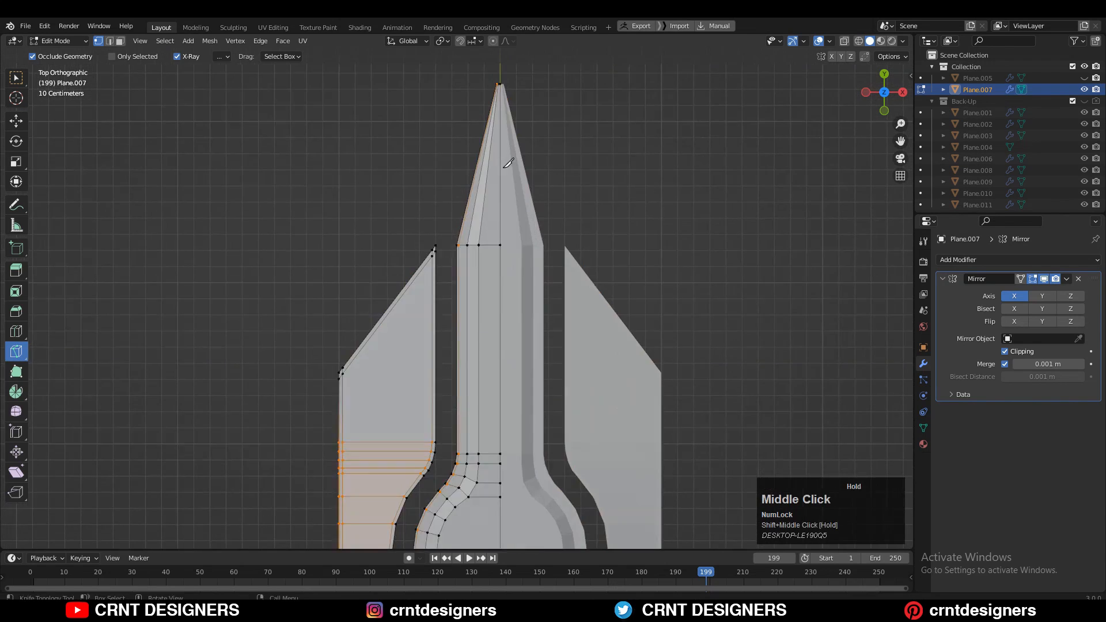
{"action": "scroll", "coordinate": [496, 94], "scroll_direction": "up", "scroll_amount": 16}
{"action": "middle_click_drag", "start_coordinate": [497, 95], "coordinate": [509, 429], "text": "shift"}
{"action": "scroll", "coordinate": [547, 392], "scroll_direction": "up", "scroll_amount": 6}
{"action": "left_click", "coordinate": [845, 41]}
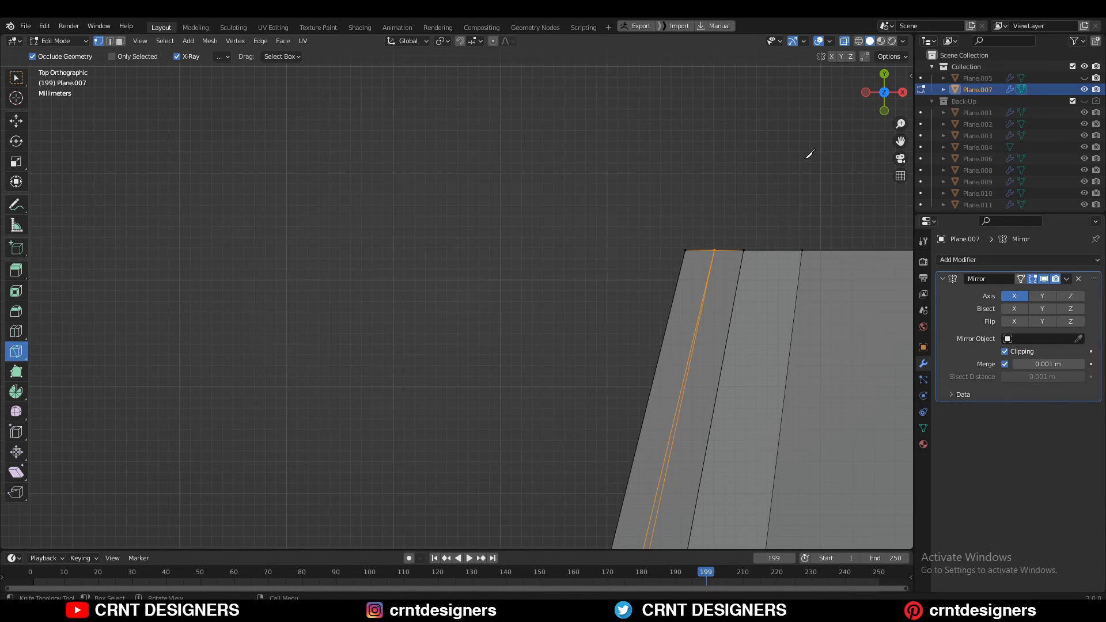
{"action": "left_click", "coordinate": [697, 286]}
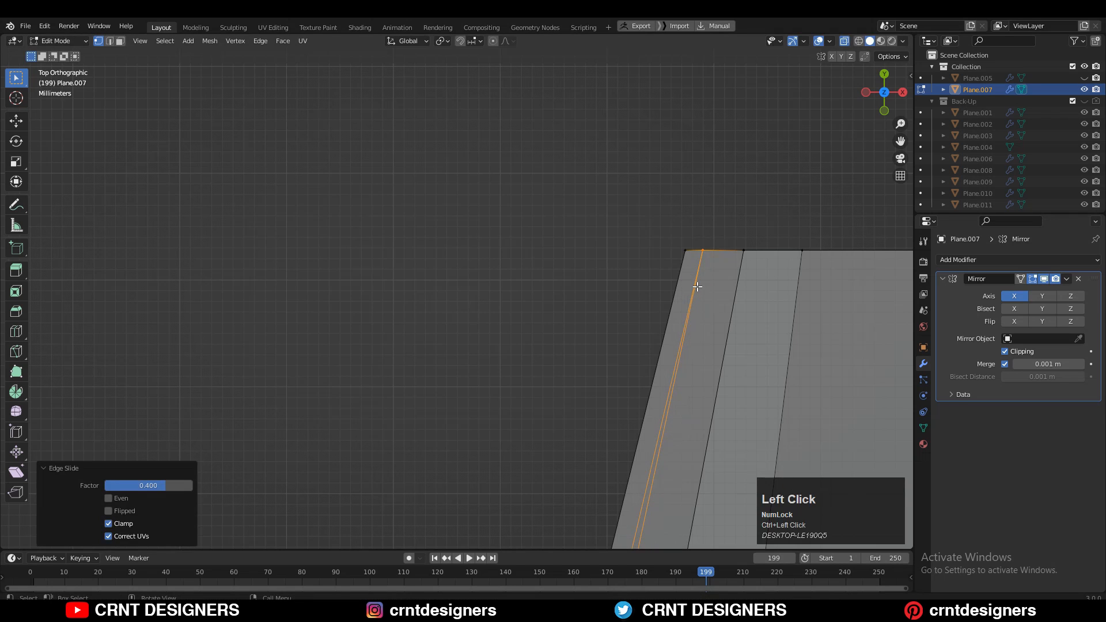
Step: Add one loop cut along the central body between the inset line and the bevel strip, with a slide factor of 0.5
{"action": "left_click", "coordinate": [741, 254], "text": "ctrl"}
{"action": "scroll", "coordinate": [610, 346], "scroll_direction": "down", "scroll_amount": 18}
{"action": "middle_click_drag", "start_coordinate": [610, 345], "coordinate": [685, 114], "text": "shift"}
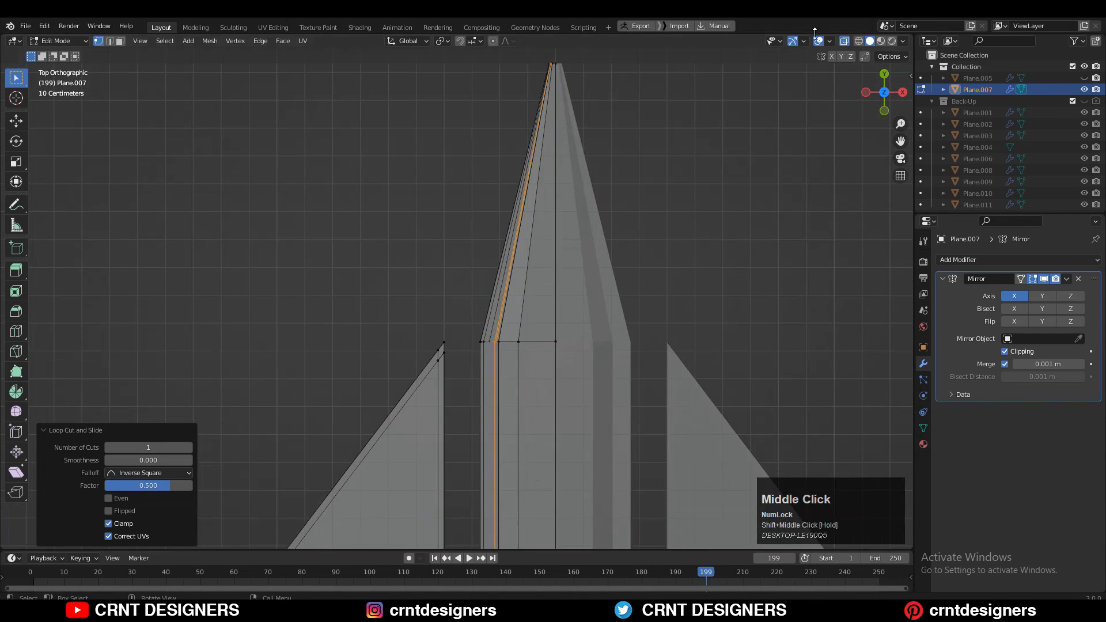
{"action": "scroll", "coordinate": [634, 288], "scroll_direction": "down", "scroll_amount": 3}
{"action": "middle_click_drag", "start_coordinate": [555, 523], "coordinate": [650, 37], "text": "shift"}
{"action": "scroll", "coordinate": [650, 414], "scroll_direction": "up", "scroll_amount": 3}
{"action": "middle_click_drag", "start_coordinate": [649, 413], "coordinate": [521, 394], "text": "shift"}
{"action": "scroll", "coordinate": [521, 394], "scroll_direction": "up", "scroll_amount": 4}
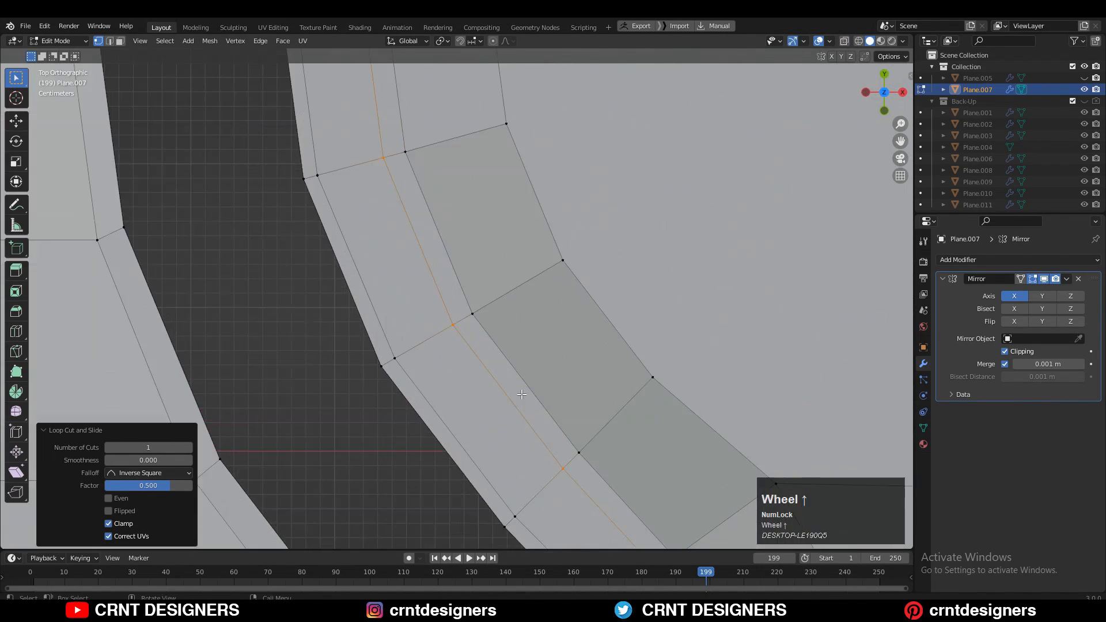
{"action": "left_click", "coordinate": [522, 292]}
Step: Straighten the loop's vertical edges beside the slot's rounded end by scaling them to 0 on X, and slide them toward the bevel strip
{"action": "scroll", "coordinate": [558, 267], "scroll_direction": "down", "scroll_amount": 10}
{"action": "middle_click_drag", "start_coordinate": [567, 450], "coordinate": [591, 144], "text": "shift"}
{"action": "scroll", "coordinate": [591, 276], "scroll_direction": "up", "scroll_amount": 8}
{"action": "key", "text": "2"}
{"action": "left_click", "coordinate": [618, 239]}
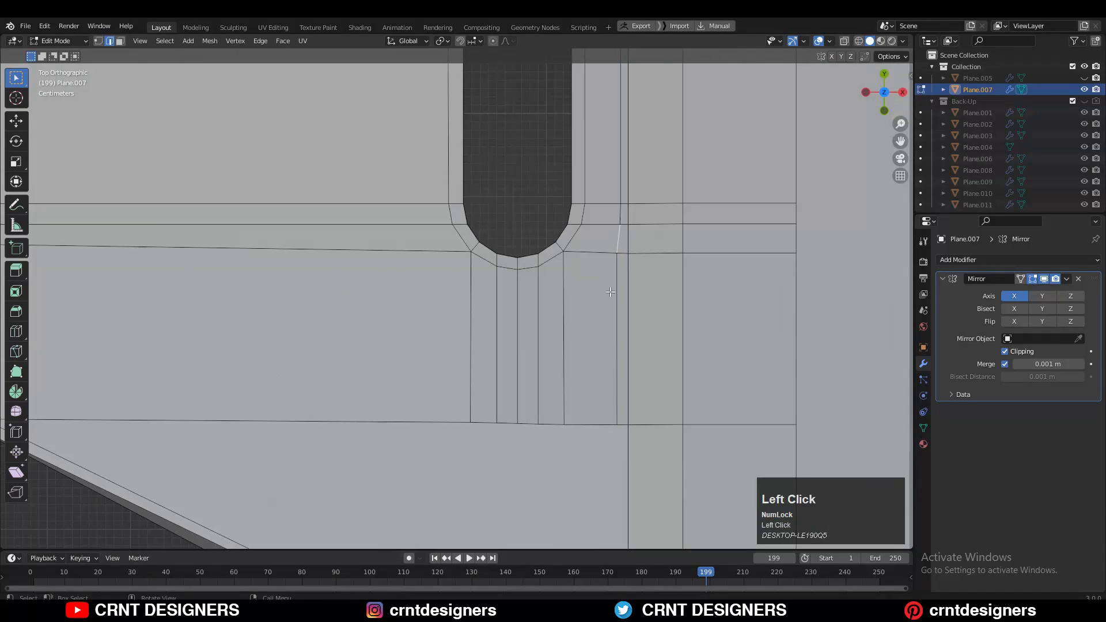
{"action": "left_click", "coordinate": [616, 291], "text": "shift"}
{"action": "scroll", "coordinate": [634, 288], "scroll_direction": "up", "scroll_amount": 3}
{"action": "middle_click_drag", "start_coordinate": [677, 350], "coordinate": [655, 324], "text": "shift"}
{"action": "key", "text": "s"}
{"action": "key", "text": "x"}
{"action": "key", "text": "0"}
{"action": "key", "text": "Return"}
{"action": "key", "text": "g"}
{"action": "key", "text": "g"}
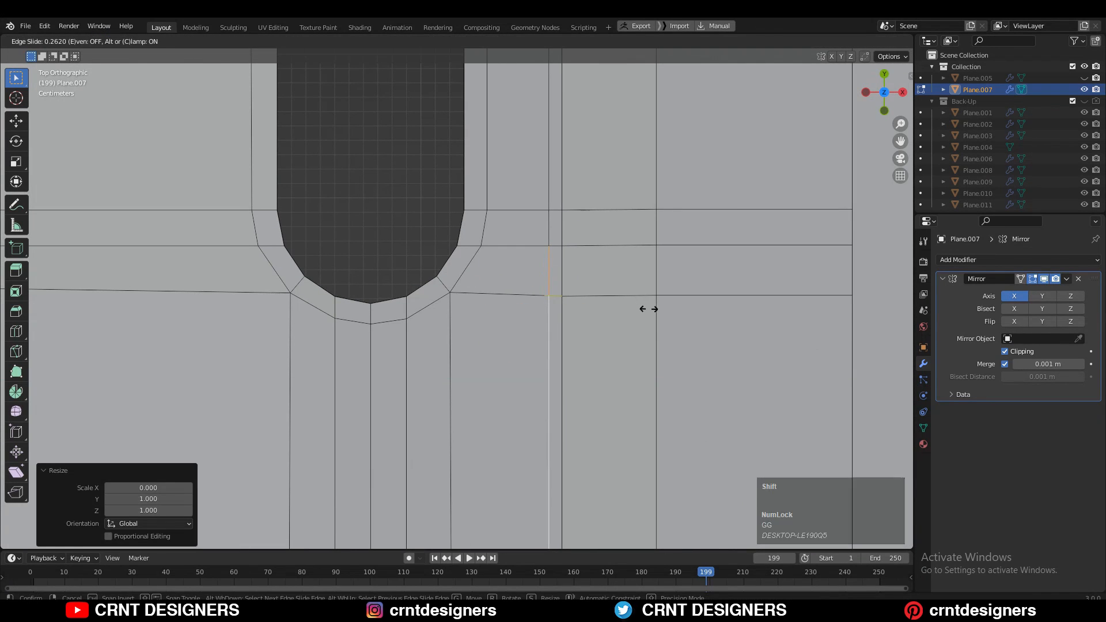
{"action": "left_click", "coordinate": [648, 310]}
Step: Knife a vertical line from the loop's end beneath the slot down through the handle to its bottom edge
{"action": "scroll", "coordinate": [518, 374], "scroll_direction": "down", "scroll_amount": 6}
{"action": "middle_click_drag", "start_coordinate": [337, 466], "coordinate": [377, 278], "text": "shift"}
{"action": "left_click", "coordinate": [21, 349]}
{"action": "key", "text": "1"}
{"action": "scroll", "coordinate": [547, 217], "scroll_direction": "up", "scroll_amount": 2}
{"action": "left_click", "coordinate": [558, 170]}
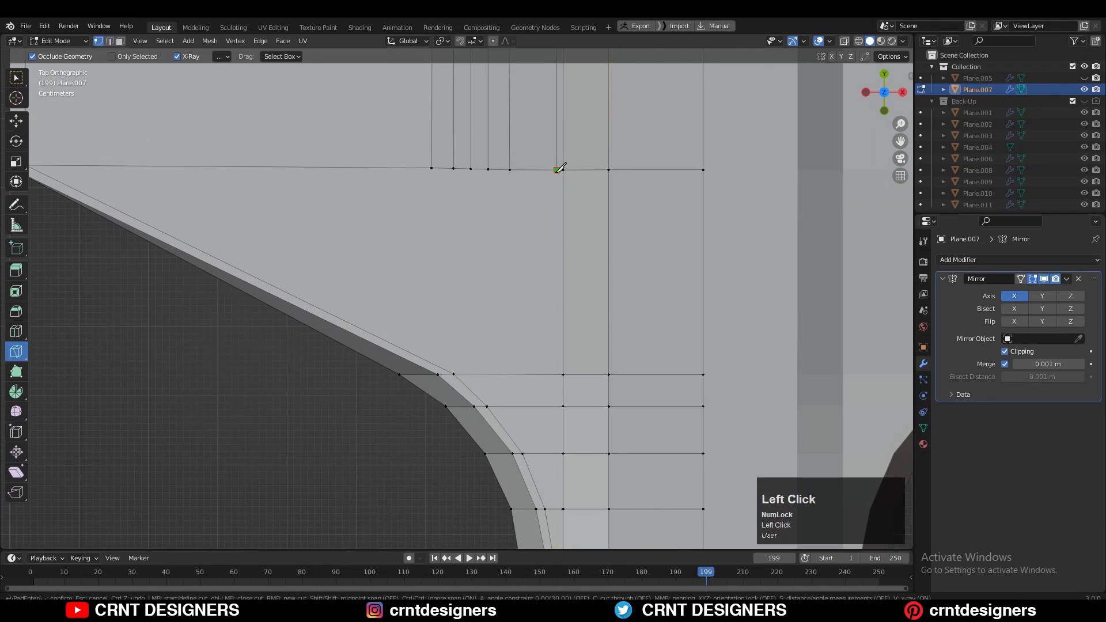
{"action": "scroll", "coordinate": [559, 168], "scroll_direction": "down", "scroll_amount": 5}
{"action": "key", "text": "Return"}
Step: Slide the inset vertex on the lowest cross line of the handle's curve slightly outward, clear of the new vertical line
{"action": "scroll", "coordinate": [521, 459], "scroll_direction": "up", "scroll_amount": 3}
{"action": "middle_click_drag", "start_coordinate": [520, 459], "coordinate": [482, 86], "text": "shift"}
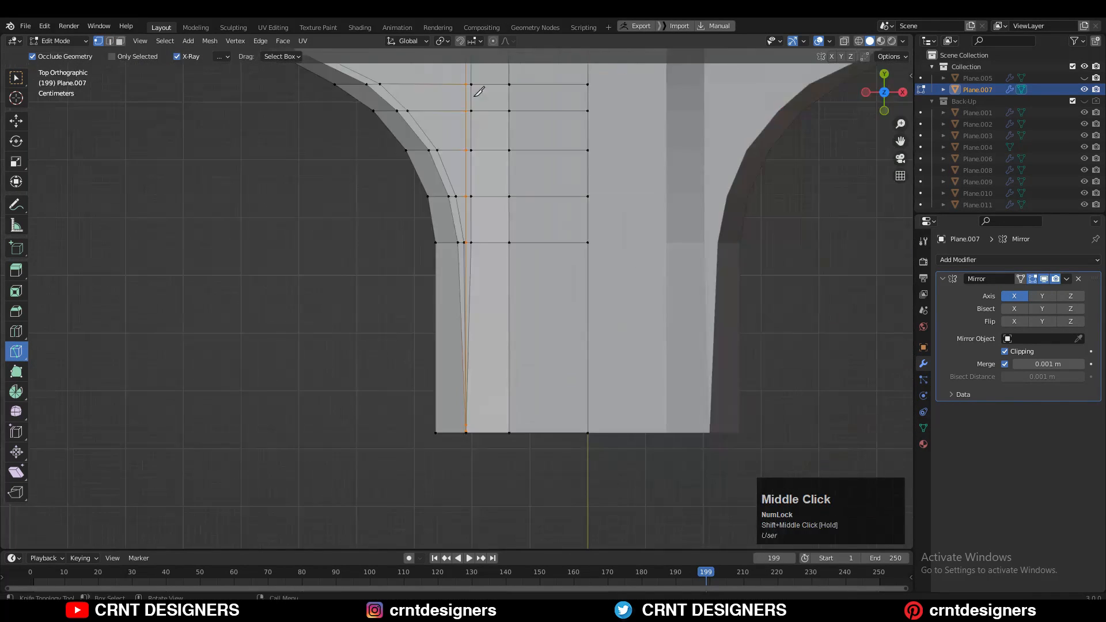
{"action": "scroll", "coordinate": [506, 169], "scroll_direction": "up", "scroll_amount": 2}
{"action": "scroll", "coordinate": [505, 151], "scroll_direction": "down", "scroll_amount": 1}
{"action": "middle_click_drag", "start_coordinate": [505, 141], "coordinate": [501, 253], "text": "shift"}
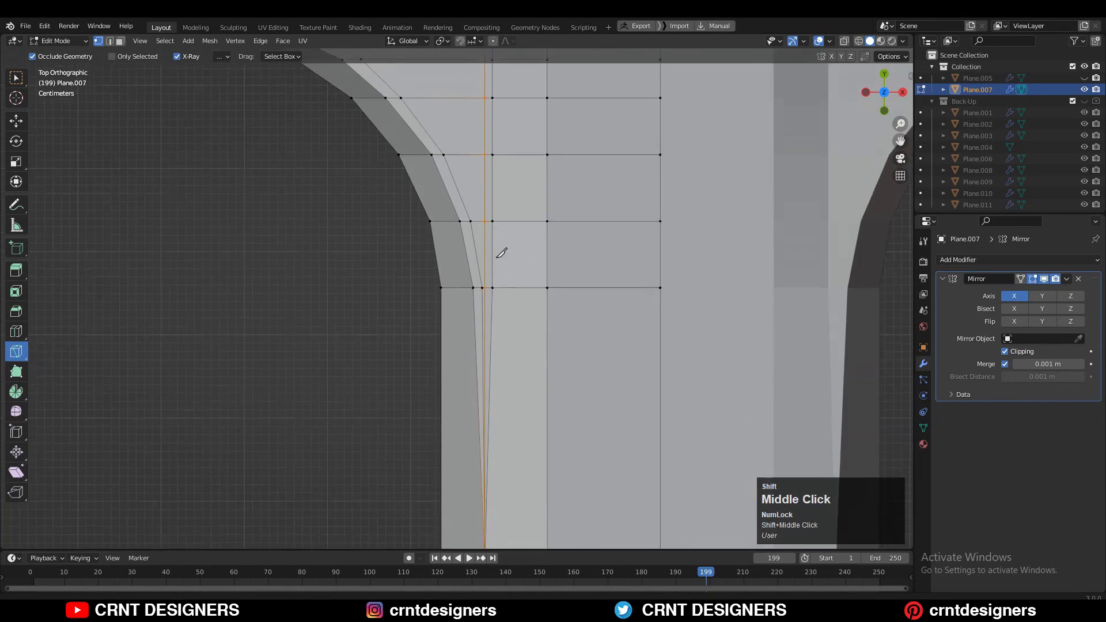
{"action": "scroll", "coordinate": [527, 225], "scroll_direction": "up", "scroll_amount": 2}
{"action": "left_click", "coordinate": [517, 218]}
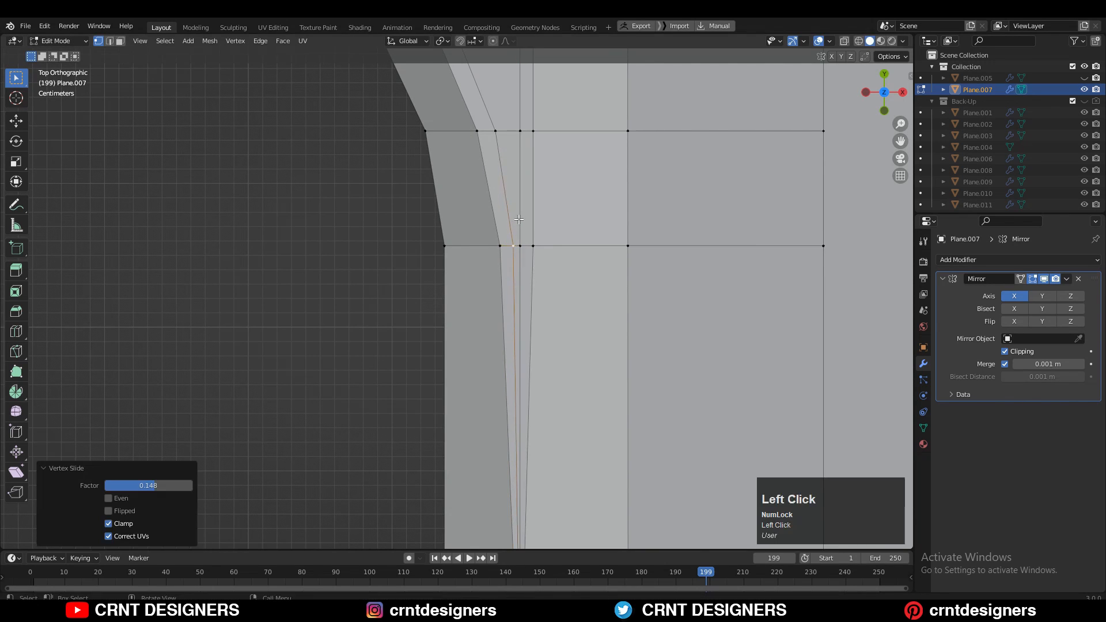
Step: Slide the inset vertices farther up the handle's curve along their cross lines to even out the inset
{"action": "middle_click_drag", "start_coordinate": [499, 96], "coordinate": [525, 300], "text": "shift"}
{"action": "left_click", "coordinate": [489, 228]}
{"action": "key", "text": "g"}
{"action": "key", "text": "g"}
{"action": "left_click", "coordinate": [566, 321]}
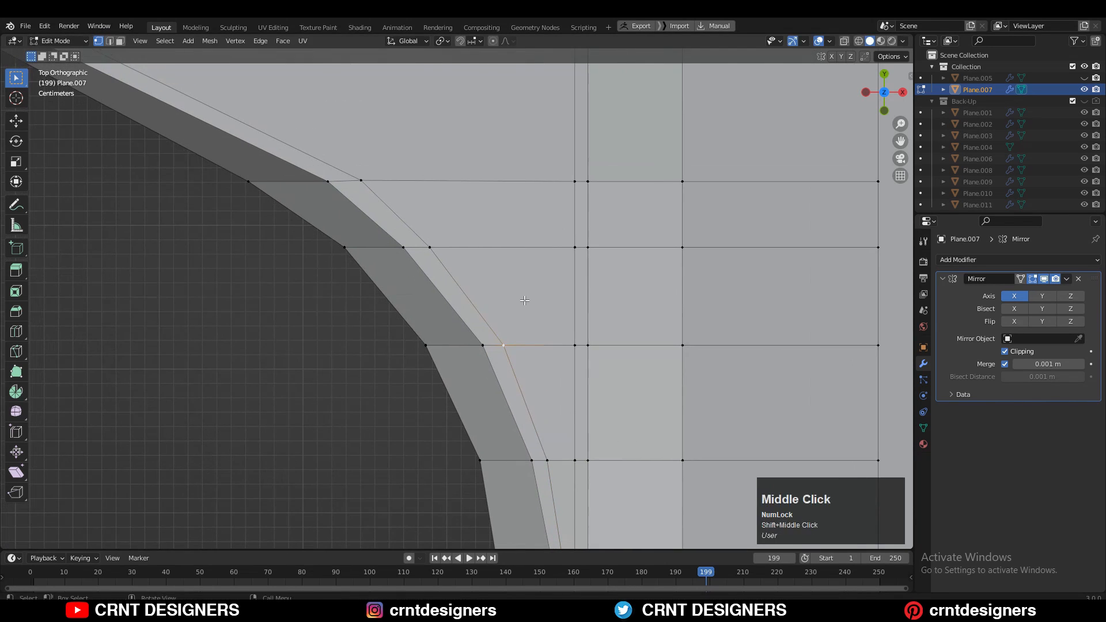
{"action": "left_click", "coordinate": [442, 228]}
Step: Add two loop cuts along the central body's bevel strip, one near each side, the second with a slide factor of 0.7
{"action": "scroll", "coordinate": [457, 363], "scroll_direction": "down", "scroll_amount": 3}
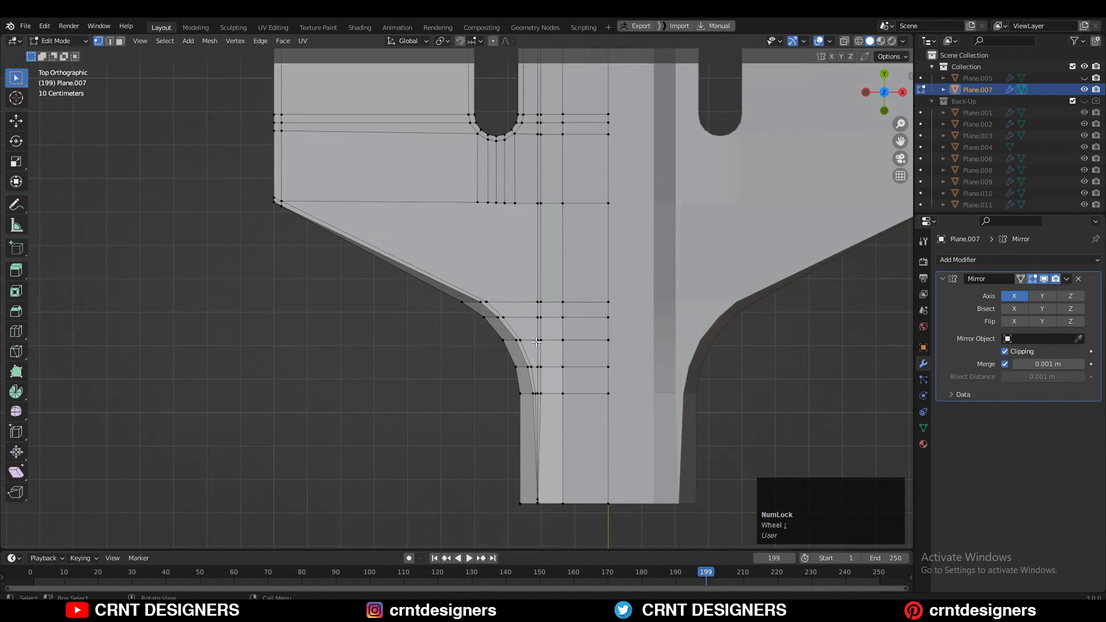
{"action": "scroll", "coordinate": [536, 341], "scroll_direction": "up", "scroll_amount": 2}
{"action": "scroll", "coordinate": [536, 341], "scroll_direction": "down", "scroll_amount": 3}
{"action": "middle_click_drag", "start_coordinate": [537, 341], "coordinate": [501, 248]}
{"action": "left_click", "coordinate": [500, 248], "text": "ctrl"}
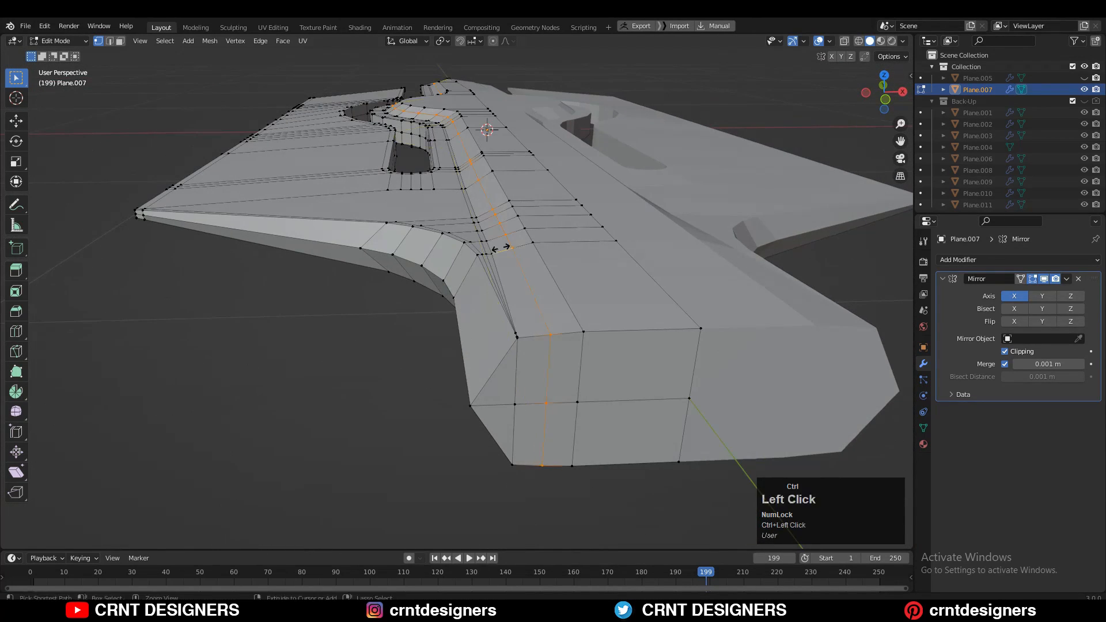
{"action": "left_click", "coordinate": [517, 247]}
{"action": "scroll", "coordinate": [517, 247], "scroll_direction": "down", "scroll_amount": 3}
{"action": "scroll", "coordinate": [518, 259], "scroll_direction": "up", "scroll_amount": 6}
{"action": "middle_click_drag", "start_coordinate": [576, 288], "coordinate": [515, 370], "text": "shift"}
{"action": "key", "text": "g"}
{"action": "key", "text": "g"}
{"action": "scroll", "coordinate": [511, 369], "scroll_direction": "down", "scroll_amount": 8}
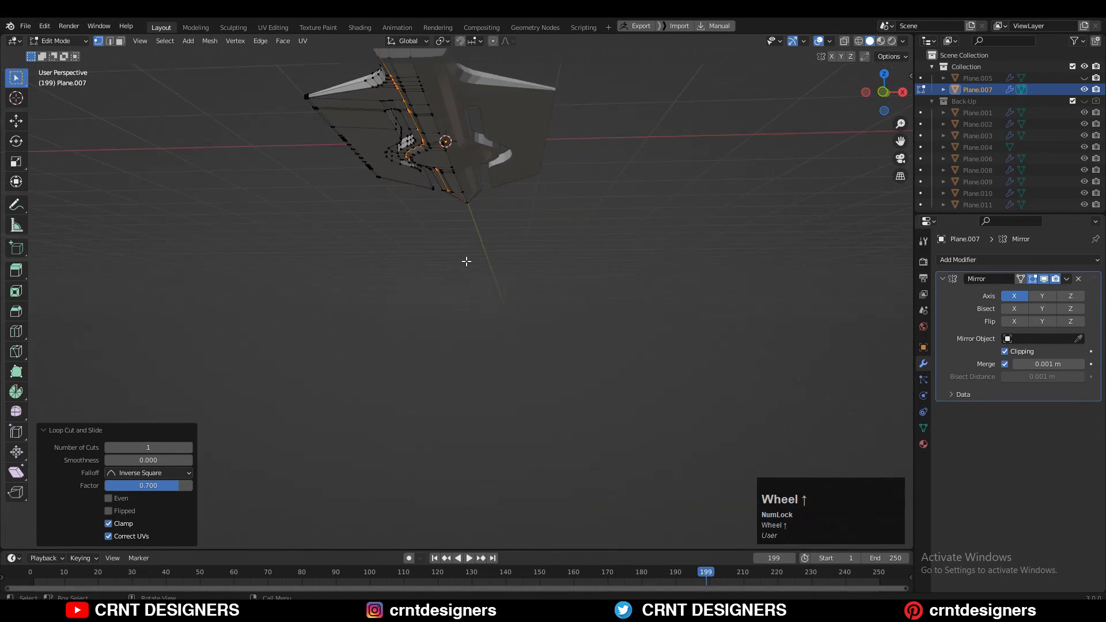
Step: Leave Edit Mode and add a Subdivision modifier at level 2 to the weapon head
{"action": "middle_click_drag", "start_coordinate": [467, 262], "coordinate": [490, 346]}
{"action": "middle_click_drag", "start_coordinate": [490, 346], "coordinate": [323, 156], "text": "shift"}
{"action": "key", "text": "Tab"}
{"action": "scroll", "coordinate": [475, 334], "scroll_direction": "down", "scroll_amount": 5}
{"action": "scroll", "coordinate": [475, 337], "scroll_direction": "down", "scroll_amount": 3}
{"action": "key", "text": "ctrl+2"}
Step: Examine the subdivided handle, slots and central body from several angles in both Object and Edit Mode
{"action": "key", "text": "Tab"}
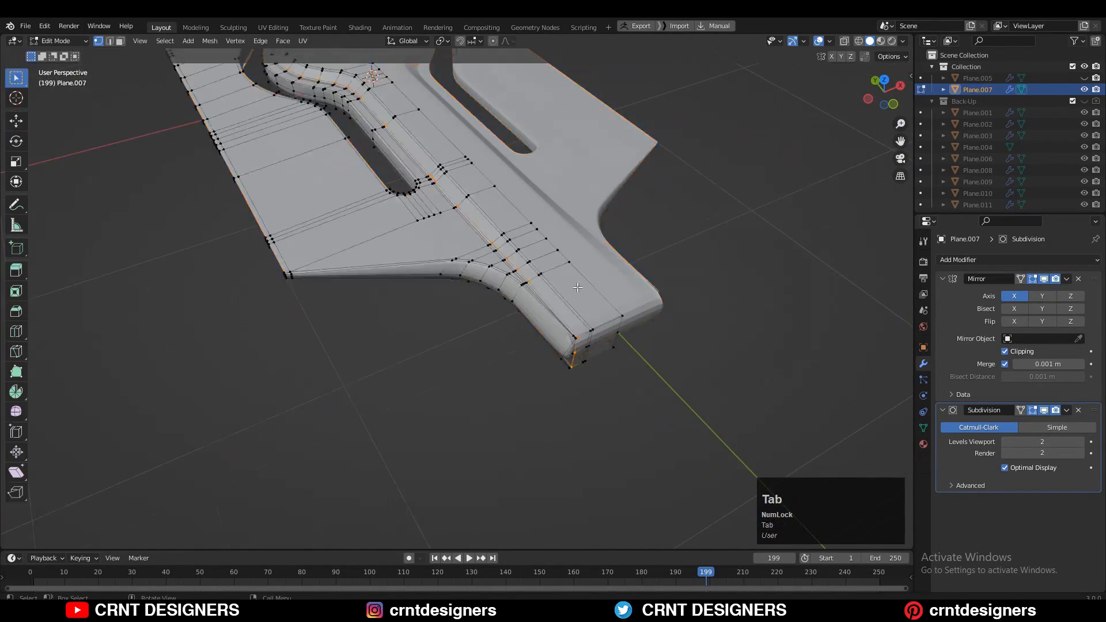
{"action": "key", "text": "Tab"}
{"action": "scroll", "coordinate": [624, 302], "scroll_direction": "up", "scroll_amount": 4}
{"action": "scroll", "coordinate": [624, 303], "scroll_direction": "down", "scroll_amount": 6}
{"action": "left_click", "coordinate": [517, 271]}
{"action": "left_click", "coordinate": [587, 262]}
{"action": "key", "text": "Tab"}
{"action": "key", "text": "Tab"}
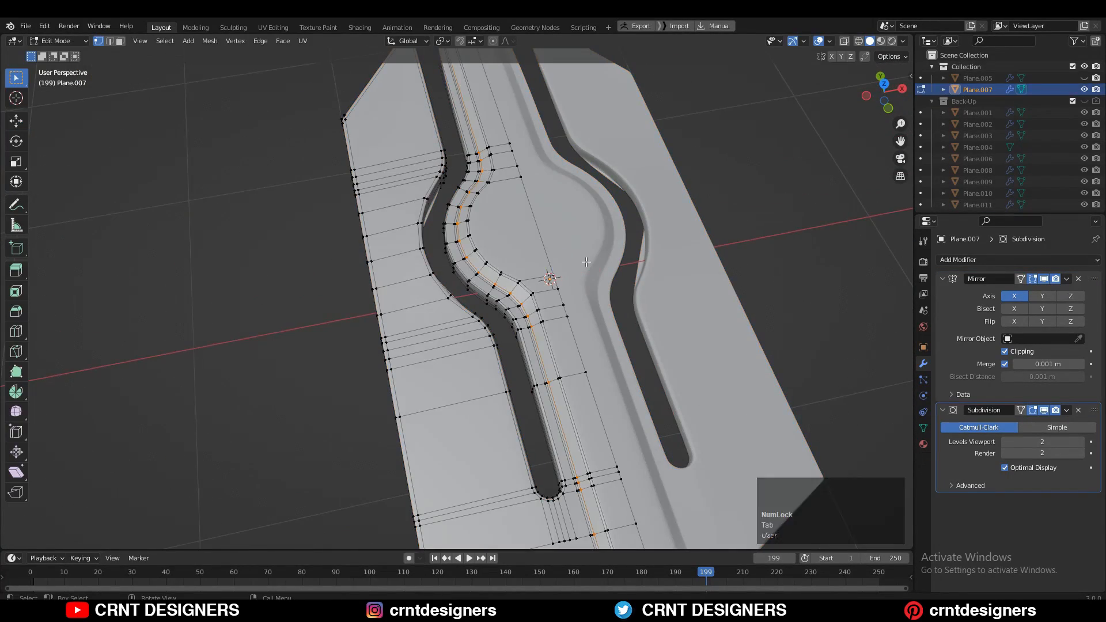
{"action": "scroll", "coordinate": [586, 262], "scroll_direction": "down", "scroll_amount": 4}
{"action": "middle_click_drag", "start_coordinate": [586, 261], "coordinate": [358, 209]}
{"action": "scroll", "coordinate": [377, 274], "scroll_direction": "up", "scroll_amount": 4}
{"action": "key", "text": "Tab"}
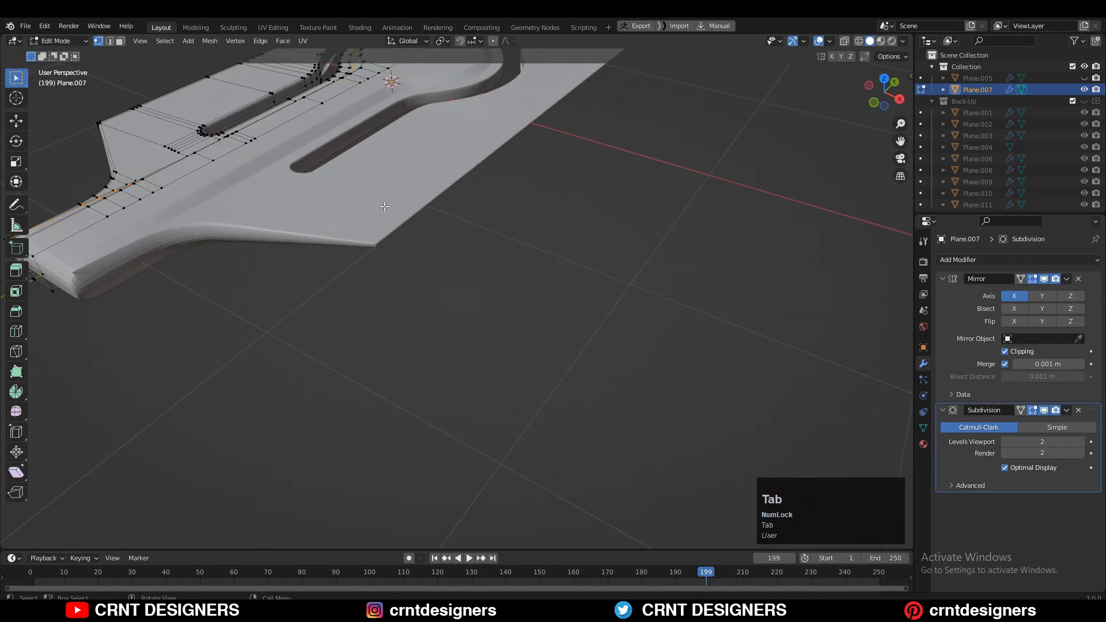
Step: Select the entire mesh and review the subdivided weapon head in Object Mode, finishing in top view
{"action": "key", "text": "a"}
{"action": "left_click", "coordinate": [203, 41]}
{"action": "left_click", "coordinate": [230, 201]}
{"action": "key", "text": "Tab"}
{"action": "left_click", "coordinate": [496, 203]}
{"action": "middle_click_drag", "start_coordinate": [496, 203], "coordinate": [525, 396]}
{"action": "left_click", "coordinate": [883, 77]}
{"action": "middle_click_drag", "start_coordinate": [583, 358], "coordinate": [590, 352], "text": "shift"}
Step: Cut a support line with the Knife across the handle just above its end edge, from the outer side to the centre line
{"action": "key", "text": "Tab"}
{"action": "scroll", "coordinate": [490, 247], "scroll_direction": "up", "scroll_amount": 5}
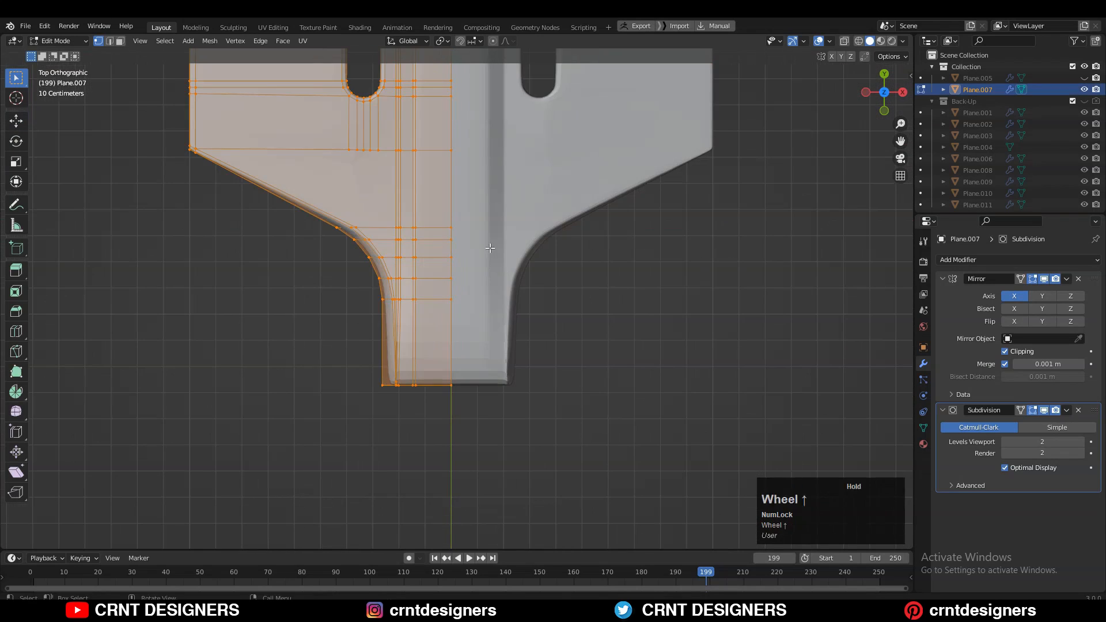
{"action": "scroll", "coordinate": [359, 387], "scroll_direction": "up", "scroll_amount": 3}
{"action": "key", "text": "shift+space"}
{"action": "key", "text": "k"}
{"action": "scroll", "coordinate": [359, 387], "scroll_direction": "up", "scroll_amount": 2}
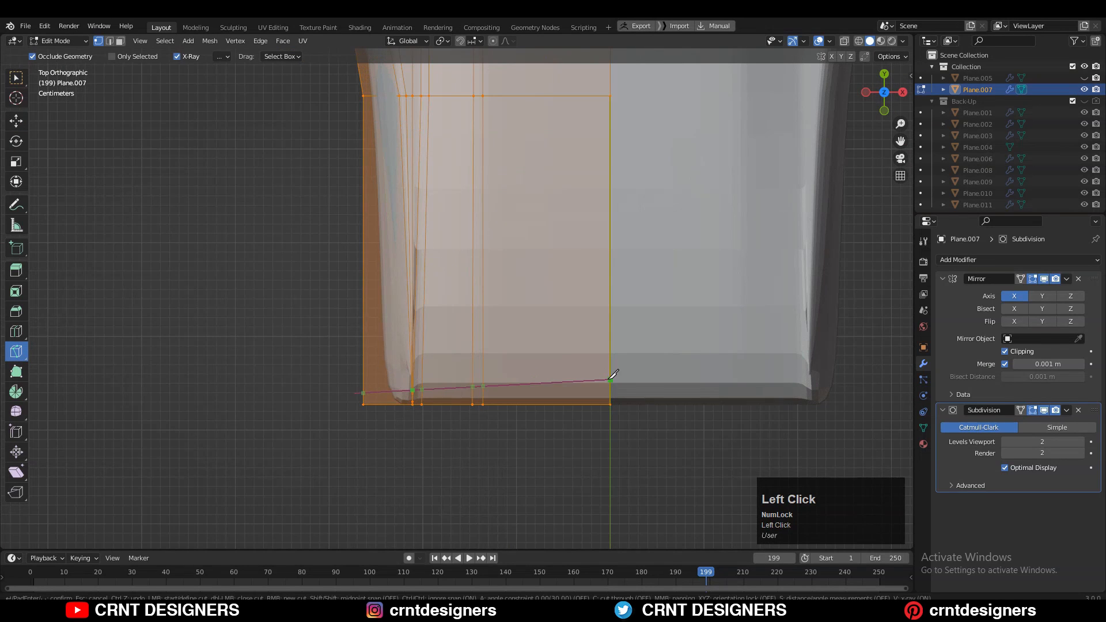
{"action": "key", "text": "Return"}
Step: Add five evenly spaced loop cuts along the straight side of the handle
{"action": "scroll", "coordinate": [449, 300], "scroll_direction": "down", "scroll_amount": 4}
{"action": "middle_click_drag", "start_coordinate": [450, 380], "coordinate": [507, 326]}
{"action": "key", "text": "Tab"}
{"action": "key", "text": "Tab"}
{"action": "middle_click_drag", "start_coordinate": [441, 268], "coordinate": [482, 299]}
{"action": "key", "text": "ctrl+r"}
{"action": "right_click", "coordinate": [519, 252]}
Step: Extend the handle's five side cuts with straight Knife cuts across its top face to the centre line
{"action": "left_click", "coordinate": [884, 84]}
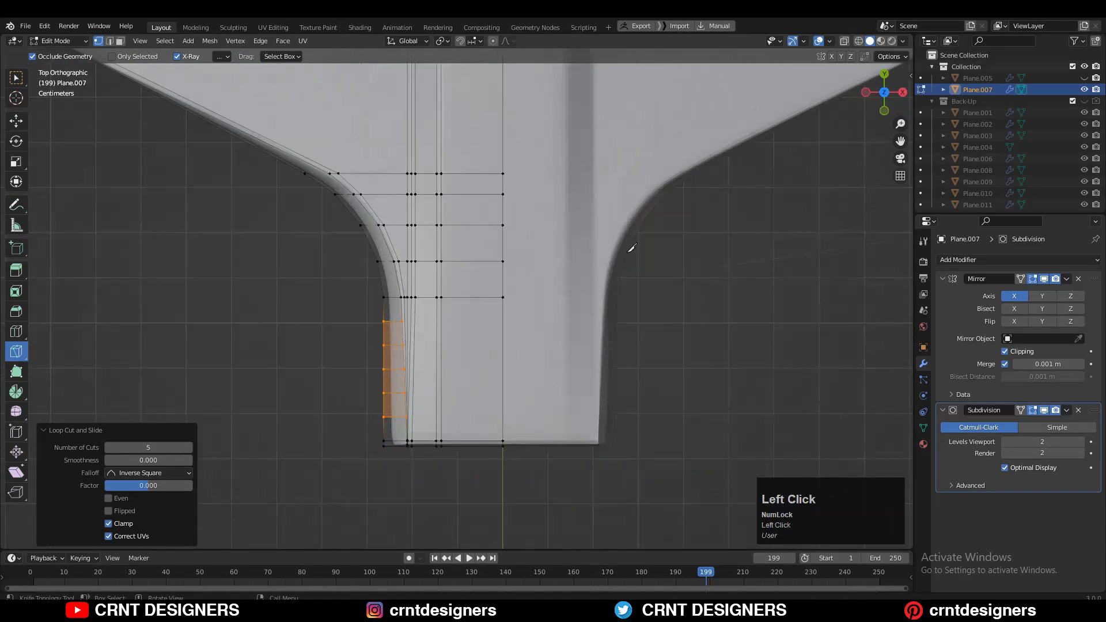
{"action": "key", "text": "space"}
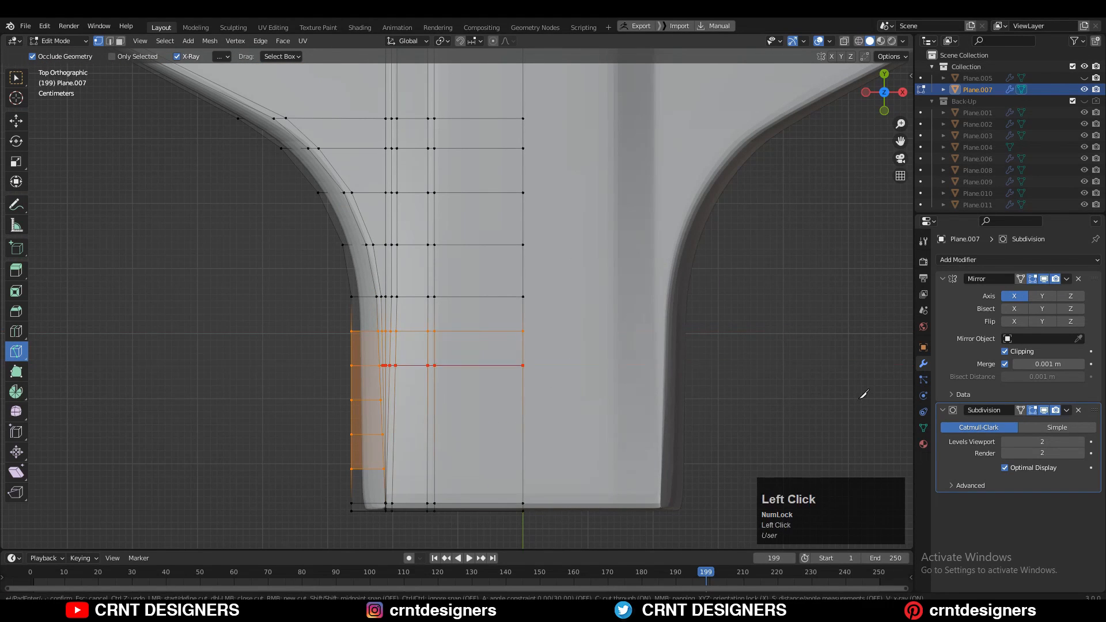
{"action": "key", "text": "Return"}
{"action": "scroll", "coordinate": [372, 415], "scroll_direction": "up", "scroll_amount": 1}
{"action": "scroll", "coordinate": [460, 467], "scroll_direction": "up", "scroll_amount": 2}
{"action": "middle_click_drag", "start_coordinate": [460, 467], "coordinate": [477, 370], "text": "shift"}
{"action": "left_click", "coordinate": [346, 362]}
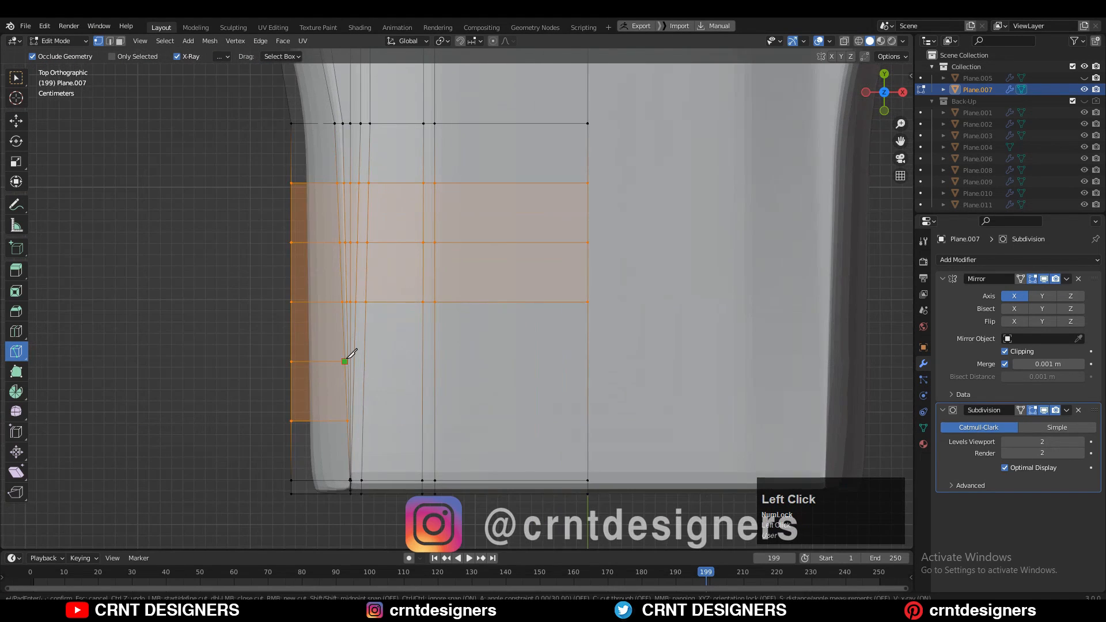
{"action": "key", "text": "Tab"}
Step: Turn off the Subdivision modifier's Edit Mode display and inspect the handle's end corner, undoing the last change there
{"action": "middle_click_drag", "start_coordinate": [855, 409], "coordinate": [364, 382]}
{"action": "scroll", "coordinate": [526, 370], "scroll_direction": "up", "scroll_amount": 3}
{"action": "key", "text": "Tab"}
{"action": "scroll", "coordinate": [422, 249], "scroll_direction": "up", "scroll_amount": 3}
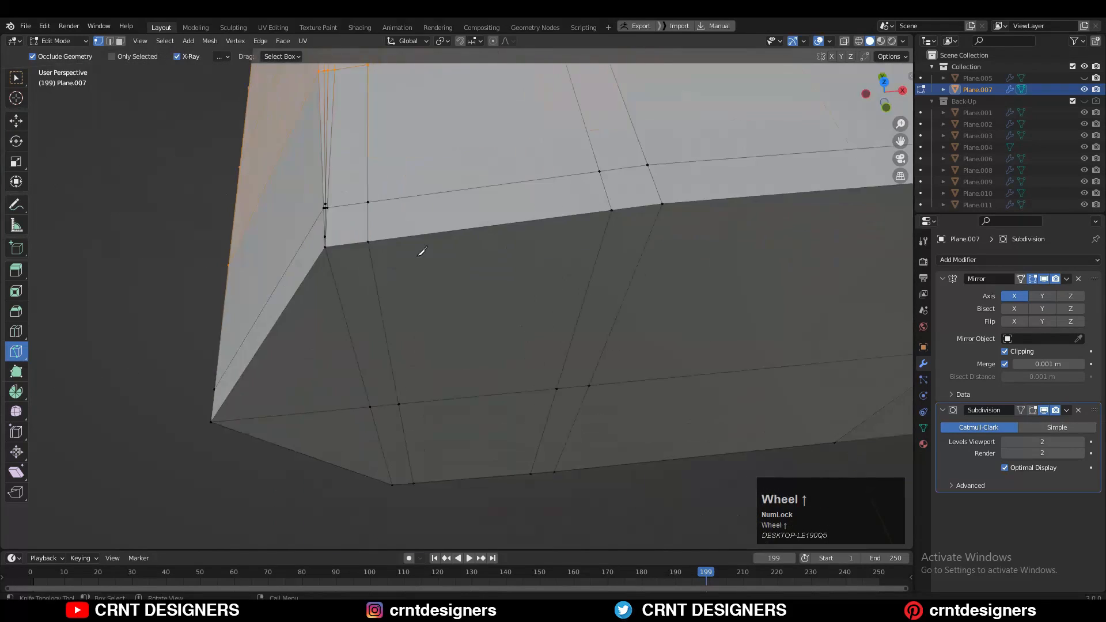
{"action": "middle_click_drag", "start_coordinate": [423, 250], "coordinate": [577, 332], "text": "ctrl"}
{"action": "middle_click_drag", "start_coordinate": [592, 384], "coordinate": [518, 292], "text": "ctrl"}
{"action": "key", "text": "ctrl+z"}
{"action": "key", "text": "2"}
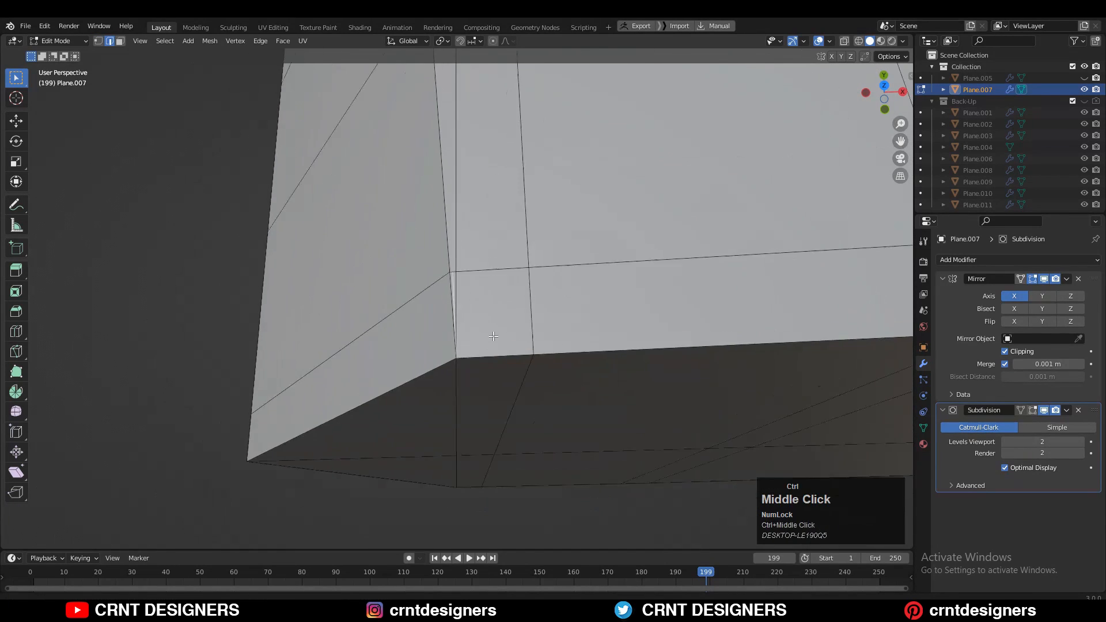
Step: Remove the thin surplus edges converging on the handle's end corner and merge the two close vertices above it
{"action": "key", "text": "Tab"}
{"action": "key", "text": "Tab"}
{"action": "scroll", "coordinate": [525, 377], "scroll_direction": "down", "scroll_amount": 1}
{"action": "scroll", "coordinate": [501, 343], "scroll_direction": "up", "scroll_amount": 3}
{"action": "key", "text": "1"}
{"action": "left_click", "coordinate": [448, 140]}
{"action": "left_click", "coordinate": [491, 476], "text": "shift"}
{"action": "right_click", "coordinate": [604, 302]}
{"action": "left_click", "coordinate": [604, 302]}
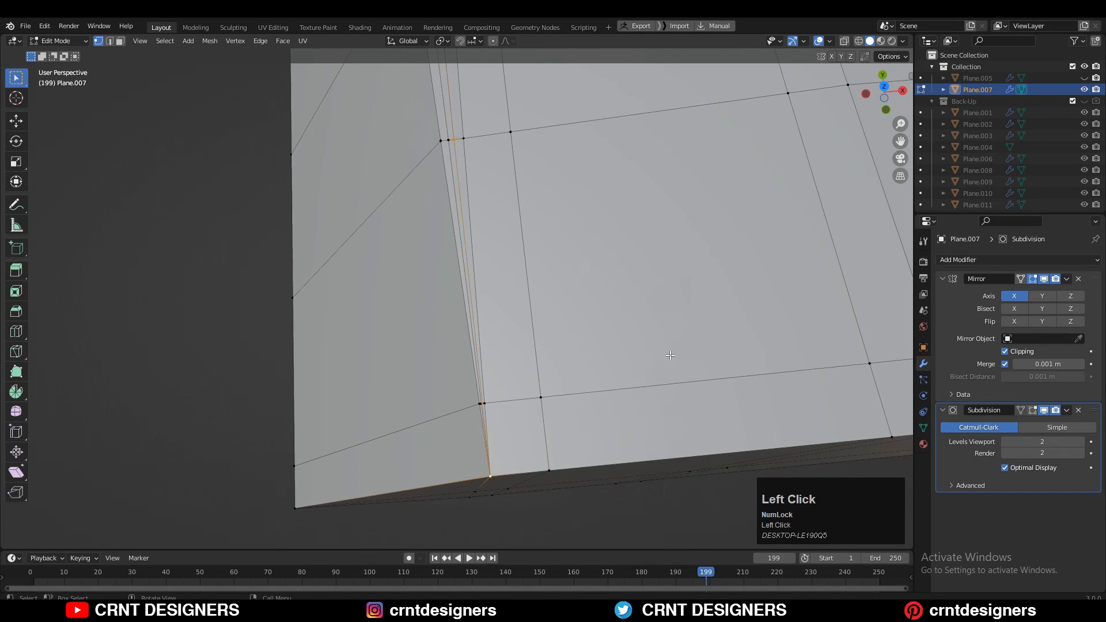
{"action": "key", "text": "Tab"}
{"action": "key", "text": "Tab"}
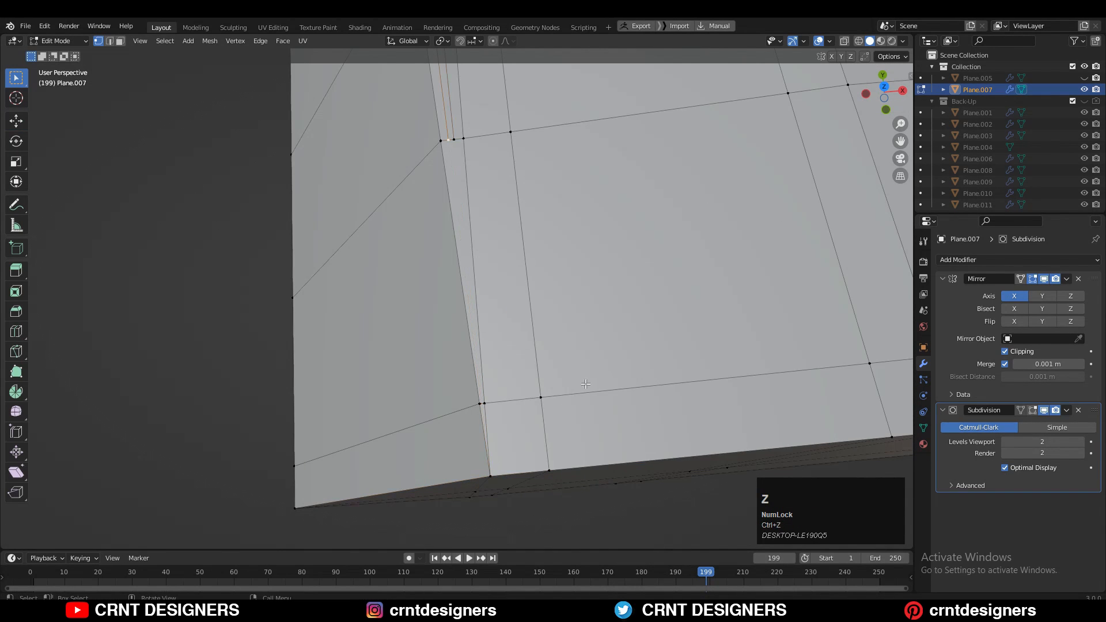
{"action": "left_click", "coordinate": [451, 140], "text": "shift"}
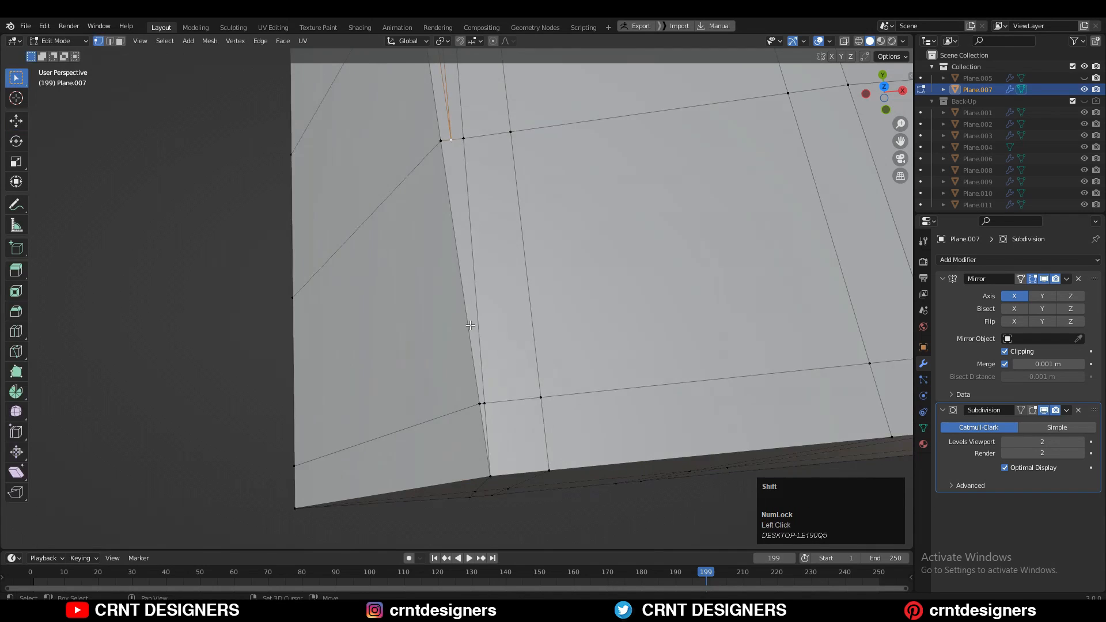
Step: Examine the handle's end, its curved side and the wing edge from several angles in Object and Edit Mode
{"action": "key", "text": "Tab"}
{"action": "middle_click_drag", "start_coordinate": [532, 232], "coordinate": [496, 219]}
{"action": "key", "text": "Tab"}
{"action": "scroll", "coordinate": [490, 203], "scroll_direction": "up", "scroll_amount": 3}
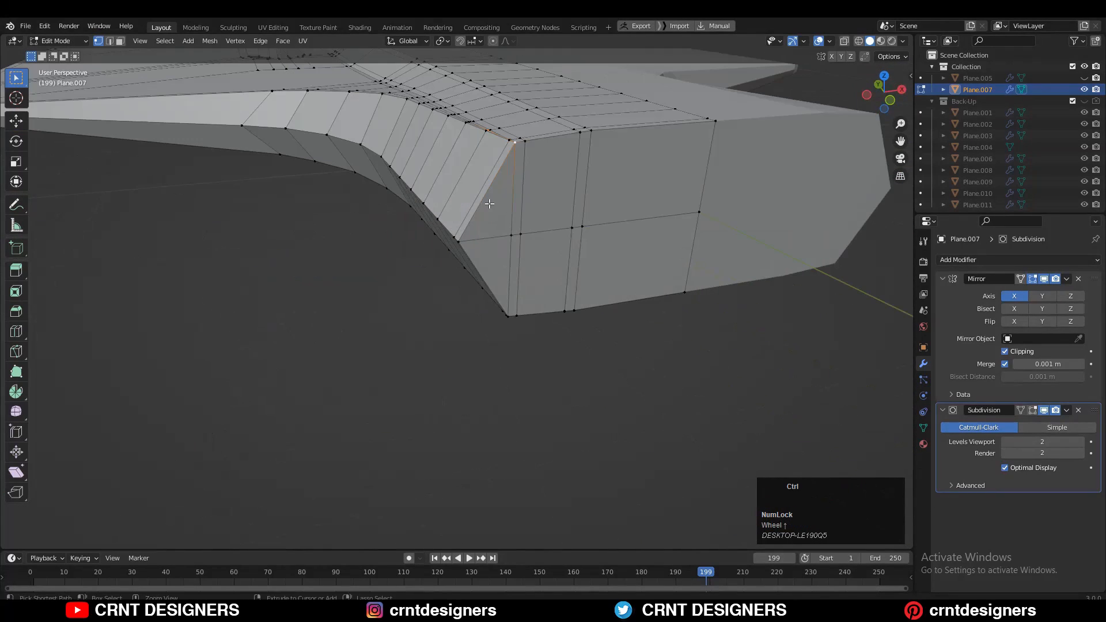
{"action": "left_click", "coordinate": [532, 177]}
{"action": "key", "text": "Tab"}
{"action": "scroll", "coordinate": [452, 313], "scroll_direction": "down", "scroll_amount": 5}
{"action": "middle_click_drag", "start_coordinate": [452, 312], "coordinate": [352, 272]}
{"action": "scroll", "coordinate": [526, 279], "scroll_direction": "up", "scroll_amount": 3}
{"action": "key", "text": "Tab"}
{"action": "key", "text": "Tab"}
{"action": "middle_click_drag", "start_coordinate": [527, 279], "coordinate": [420, 286]}
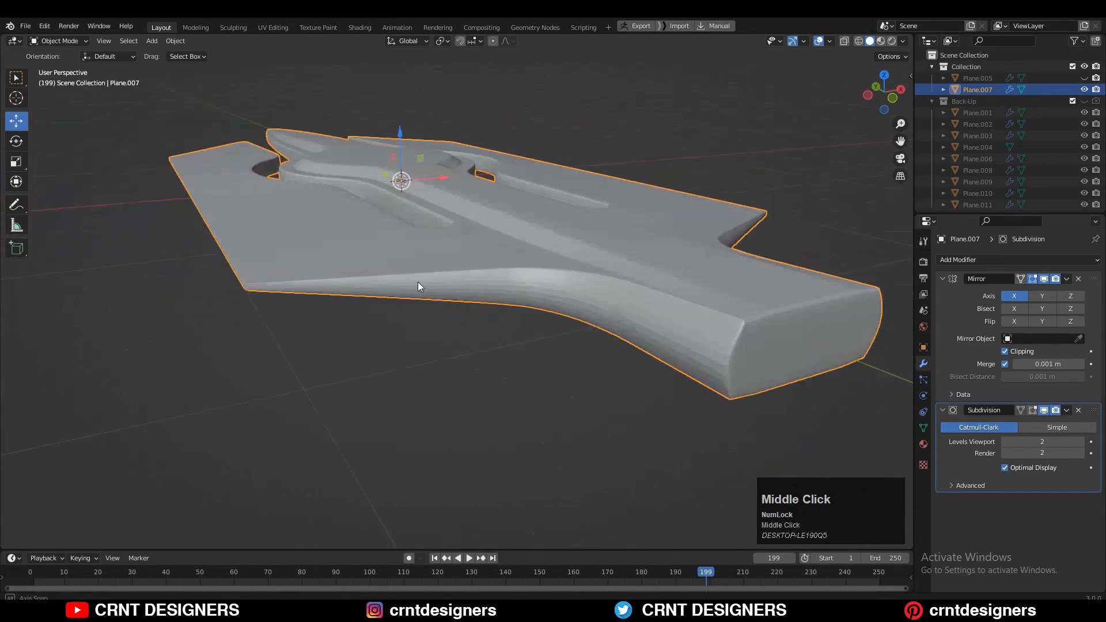
{"action": "scroll", "coordinate": [567, 340], "scroll_direction": "up", "scroll_amount": 5}
{"action": "key", "text": "Tab"}
{"action": "left_click", "coordinate": [244, 201]}
{"action": "key", "text": "Tab"}
{"action": "middle_click_drag", "start_coordinate": [345, 161], "coordinate": [489, 283]}
{"action": "scroll", "coordinate": [411, 276], "scroll_direction": "down", "scroll_amount": 4}
Step: Select the redundant edge loop on the blade in edge mode and dissolve it together with its vertices
{"action": "key", "text": "Tab"}
{"action": "middle_click_drag", "start_coordinate": [490, 283], "coordinate": [526, 290]}
{"action": "scroll", "coordinate": [526, 290], "scroll_direction": "up", "scroll_amount": 3}
{"action": "middle_click_drag", "start_coordinate": [365, 321], "coordinate": [432, 339]}
{"action": "scroll", "coordinate": [363, 321], "scroll_direction": "up", "scroll_amount": 4}
{"action": "key", "text": "2"}
{"action": "left_click", "coordinate": [484, 385], "text": "alt"}
{"action": "key", "text": "ctrl+x"}
{"action": "scroll", "coordinate": [484, 385], "scroll_direction": "down", "scroll_amount": 5}
{"action": "scroll", "coordinate": [605, 350], "scroll_direction": "up", "scroll_amount": 4}
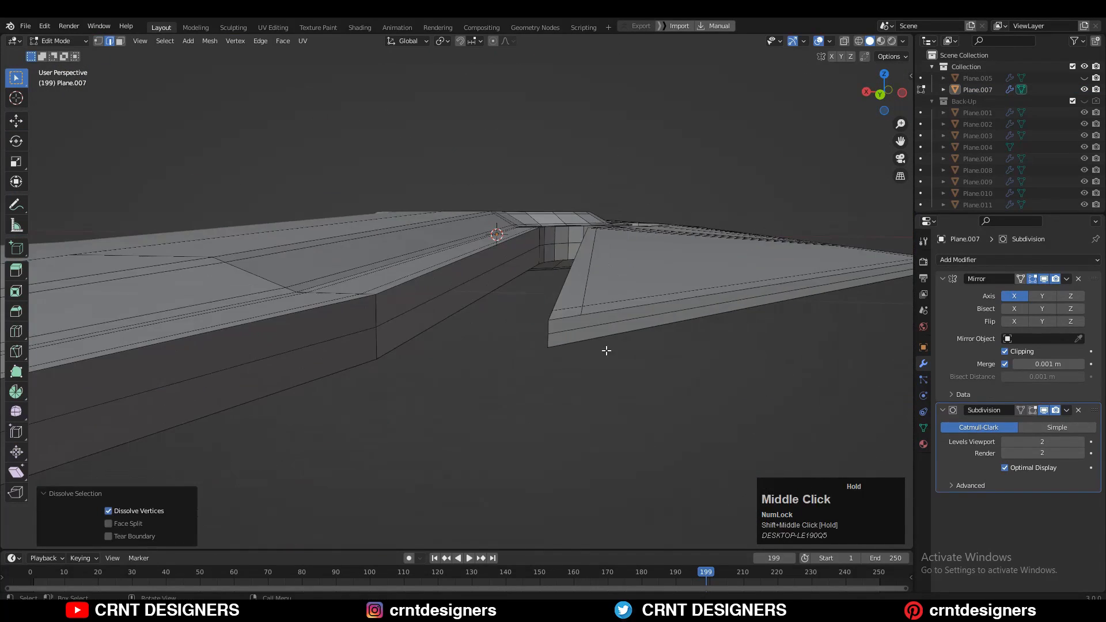
Step: Merge the surplus vertices at the wing's pointed tip, return to Object Mode and save the file
{"action": "key", "text": "1"}
{"action": "right_click", "coordinate": [635, 296]}
{"action": "left_click", "coordinate": [635, 296]}
{"action": "scroll", "coordinate": [626, 315], "scroll_direction": "down", "scroll_amount": 5}
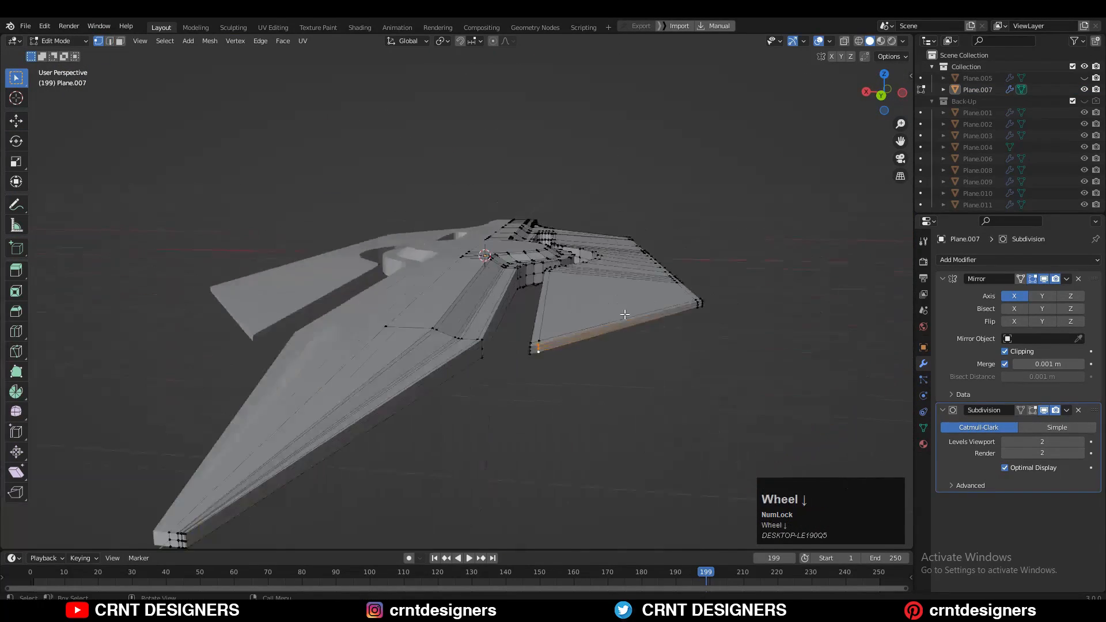
{"action": "middle_click_drag", "start_coordinate": [625, 315], "coordinate": [523, 315]}
{"action": "scroll", "coordinate": [441, 368], "scroll_direction": "down", "scroll_amount": 4}
{"action": "key", "text": "Tab"}
{"action": "key", "text": "ctrl+s"}
Step: Add loop cuts on both sides of the central blade's shoulder line, sliding the one on the body side to a factor of -0.9
{"action": "scroll", "coordinate": [523, 314], "scroll_direction": "up", "scroll_amount": 4}
{"action": "scroll", "coordinate": [524, 314], "scroll_direction": "down", "scroll_amount": 4}
{"action": "middle_click_drag", "start_coordinate": [546, 427], "coordinate": [457, 250]}
{"action": "key", "text": "Tab"}
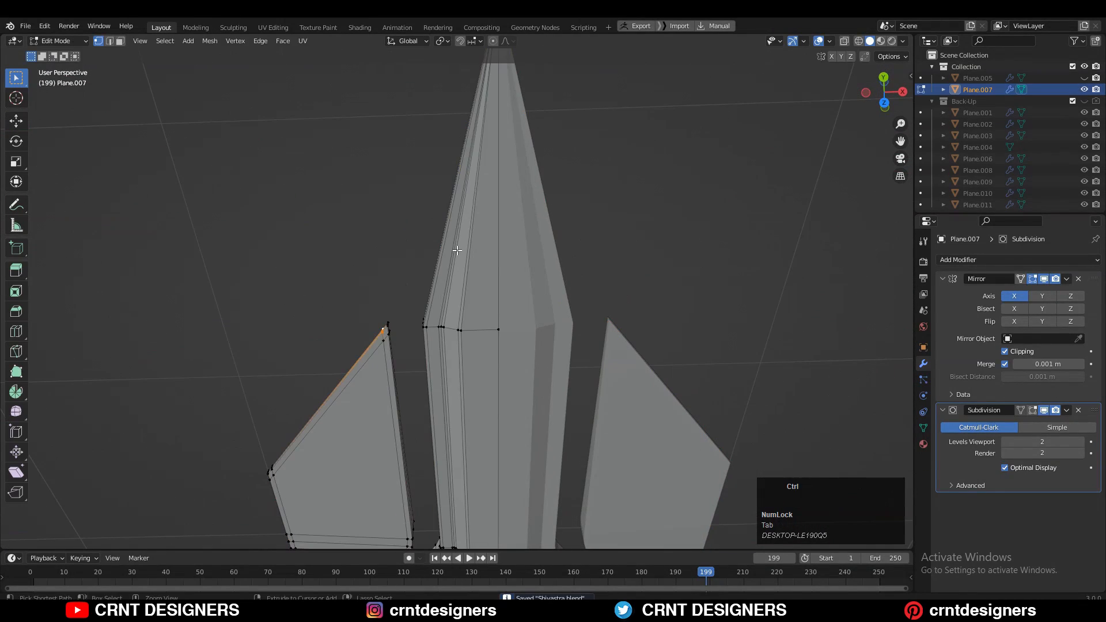
{"action": "middle_click_drag", "start_coordinate": [465, 329], "coordinate": [501, 375]}
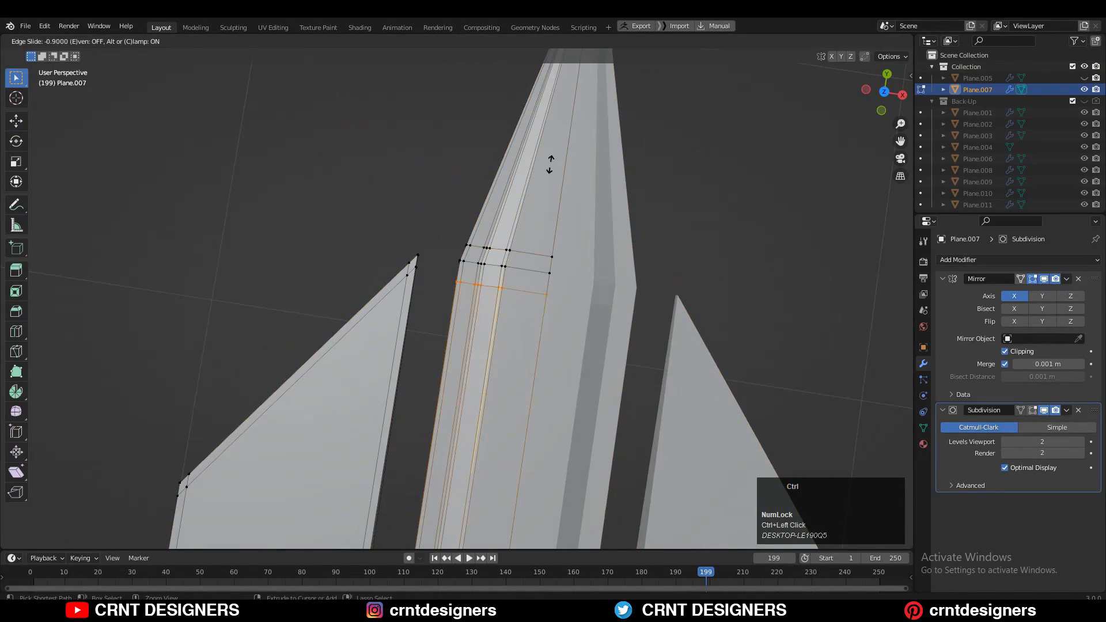
{"action": "left_click", "coordinate": [550, 164], "text": "ctrl"}
{"action": "key", "text": "Tab"}
{"action": "scroll", "coordinate": [579, 174], "scroll_direction": "down", "scroll_amount": 3}
Step: Add five centred loop cuts along the central body's straight section between the round hub and the tip shoulder
{"action": "left_click", "coordinate": [580, 174]}
{"action": "scroll", "coordinate": [435, 250], "scroll_direction": "up", "scroll_amount": 1}
{"action": "middle_click_drag", "start_coordinate": [579, 175], "coordinate": [535, 224]}
{"action": "key", "text": "Tab"}
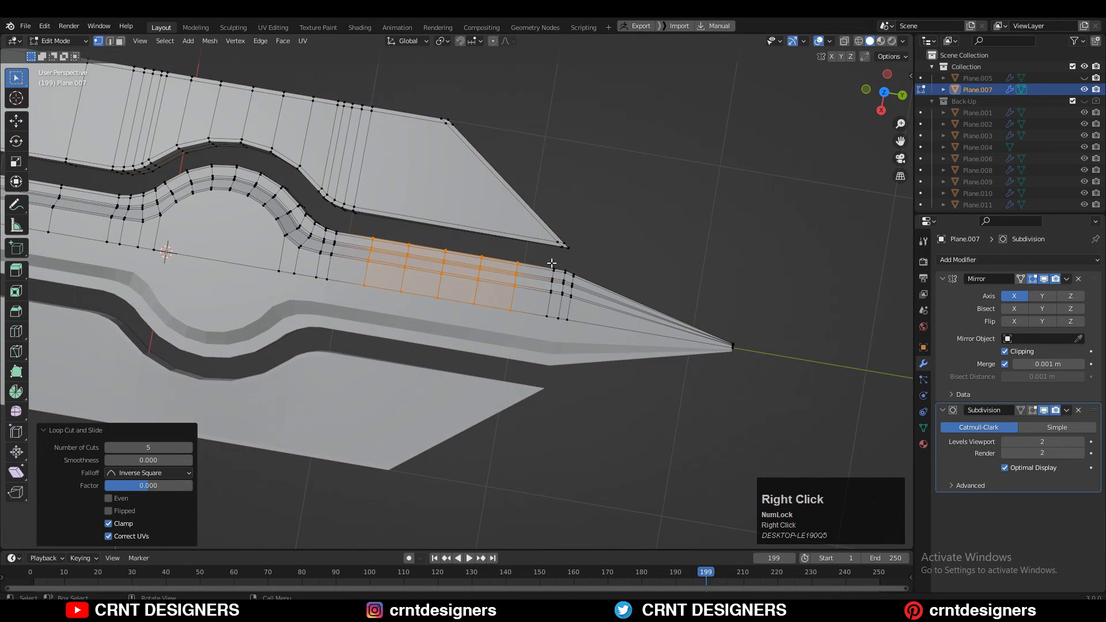
{"action": "left_click", "coordinate": [652, 265]}
Step: Add six evenly spaced loop cuts along the tapering tip of the central blade and save the file
{"action": "middle_click_drag", "start_coordinate": [651, 265], "coordinate": [534, 239]}
{"action": "left_click", "coordinate": [452, 259]}
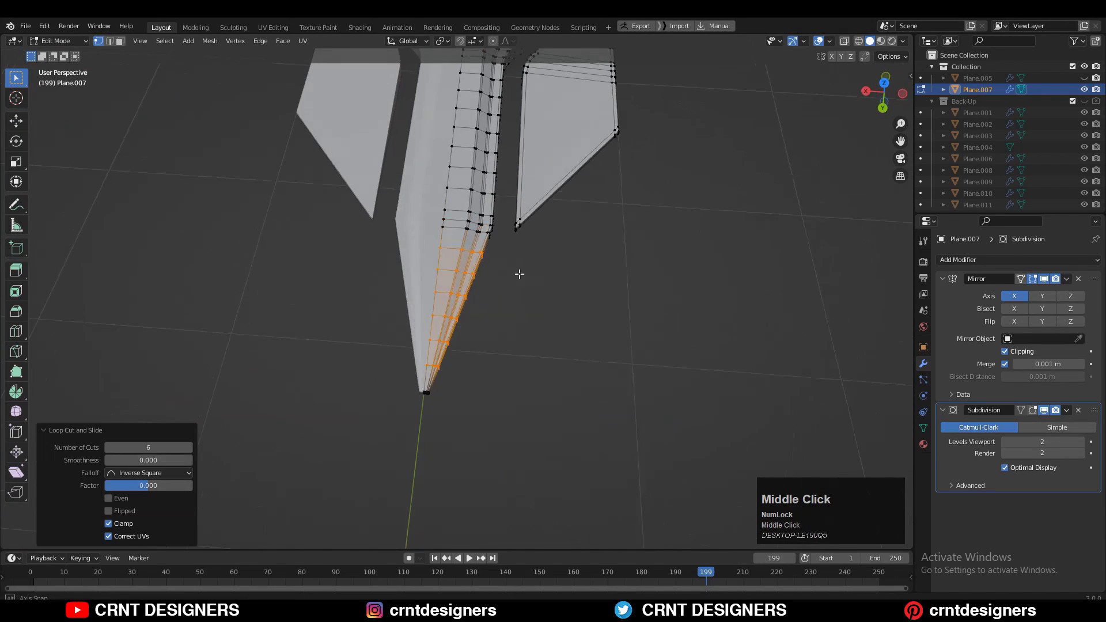
{"action": "scroll", "coordinate": [453, 258], "scroll_direction": "up", "scroll_amount": 2}
{"action": "key", "text": "Tab"}
{"action": "middle_click_drag", "start_coordinate": [306, 338], "coordinate": [659, 313]}
{"action": "key", "text": "ctrl+s"}
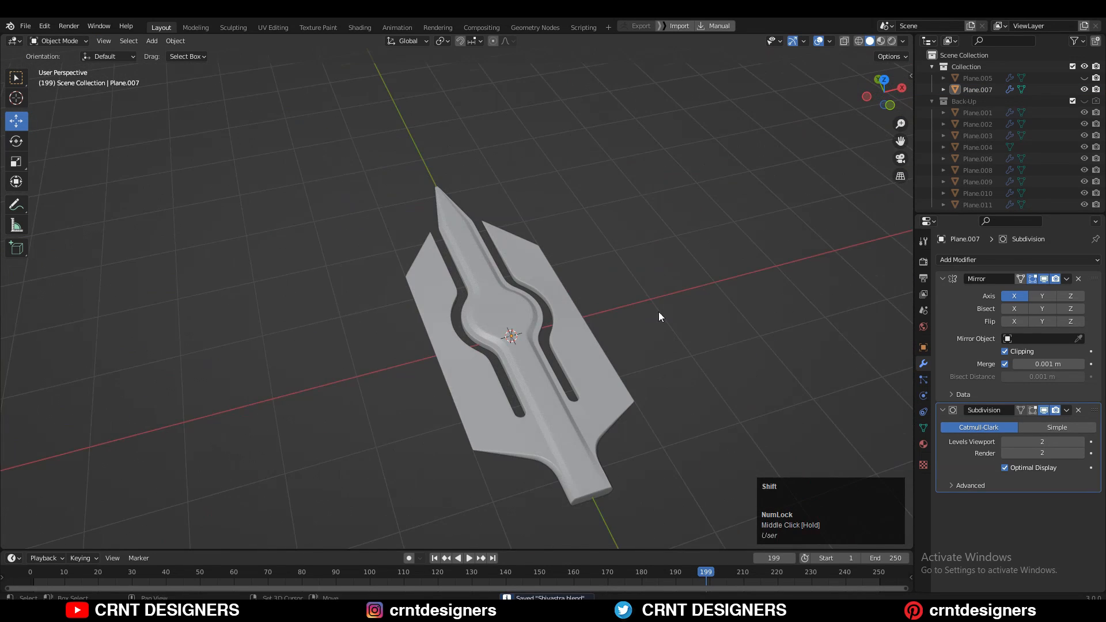
Step: Add support loop cuts along the curved side between the wing and the handle, checking the smoothing in Object Mode
{"action": "scroll", "coordinate": [646, 273], "scroll_direction": "up", "scroll_amount": 2}
{"action": "key", "text": "Tab"}
{"action": "middle_click_drag", "start_coordinate": [565, 279], "coordinate": [495, 380]}
{"action": "scroll", "coordinate": [494, 383], "scroll_direction": "up", "scroll_amount": 2}
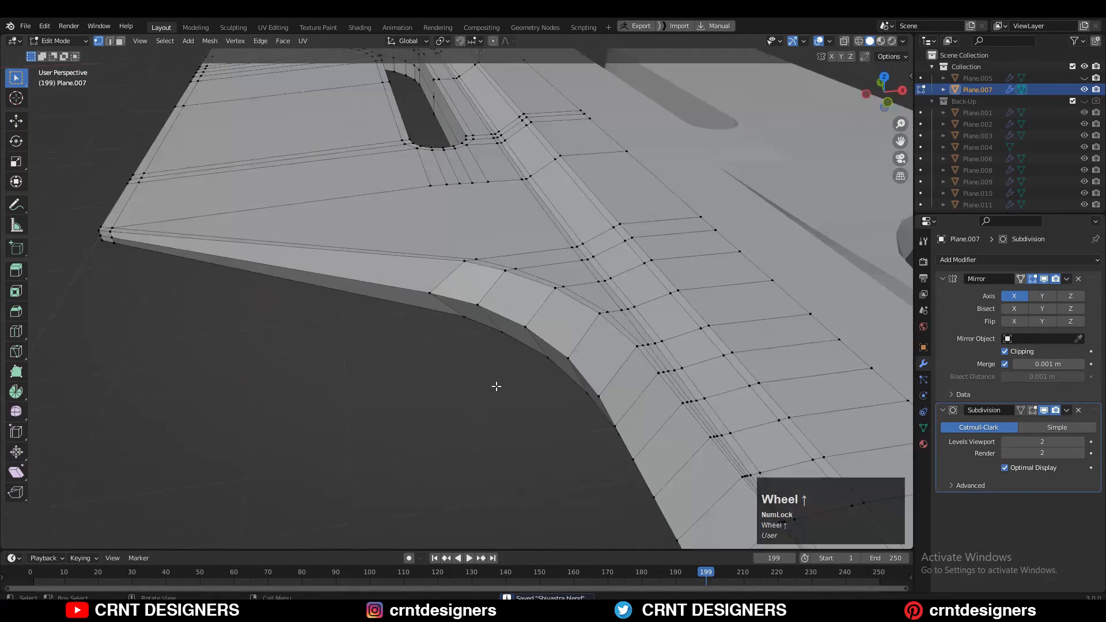
{"action": "key", "text": "ctrl+r"}
{"action": "key", "text": "Tab"}
{"action": "middle_click_drag", "start_coordinate": [556, 406], "coordinate": [448, 377]}
{"action": "scroll", "coordinate": [577, 404], "scroll_direction": "up", "scroll_amount": 2}
{"action": "key", "text": "Tab"}
{"action": "key", "text": "ctrl+r"}
{"action": "key", "text": "Tab"}
Step: Add a loop cut along the outer rim and down the handle's end face with a slide factor of 0.7
{"action": "scroll", "coordinate": [634, 340], "scroll_direction": "down", "scroll_amount": 4}
{"action": "left_click", "coordinate": [583, 369]}
{"action": "scroll", "coordinate": [380, 358], "scroll_direction": "down", "scroll_amount": 4}
{"action": "scroll", "coordinate": [549, 480], "scroll_direction": "up", "scroll_amount": 5}
{"action": "key", "text": "Tab"}
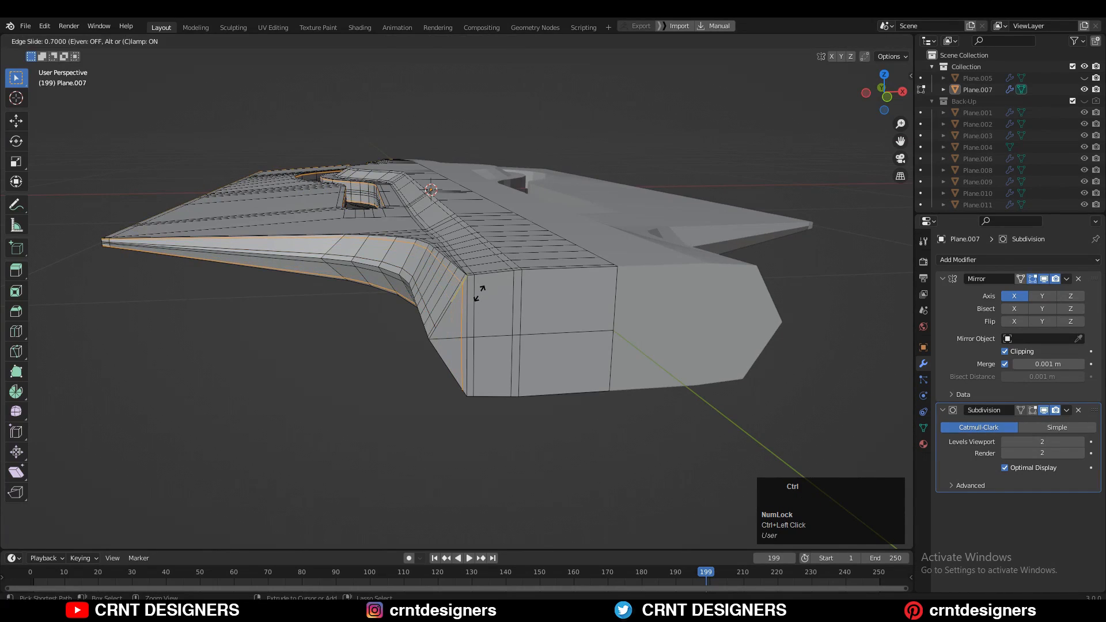
{"action": "left_click", "coordinate": [479, 292]}
{"action": "key", "text": "Tab"}
{"action": "middle_click_drag", "start_coordinate": [462, 321], "coordinate": [453, 350]}
{"action": "scroll", "coordinate": [568, 247], "scroll_direction": "down", "scroll_amount": 3}
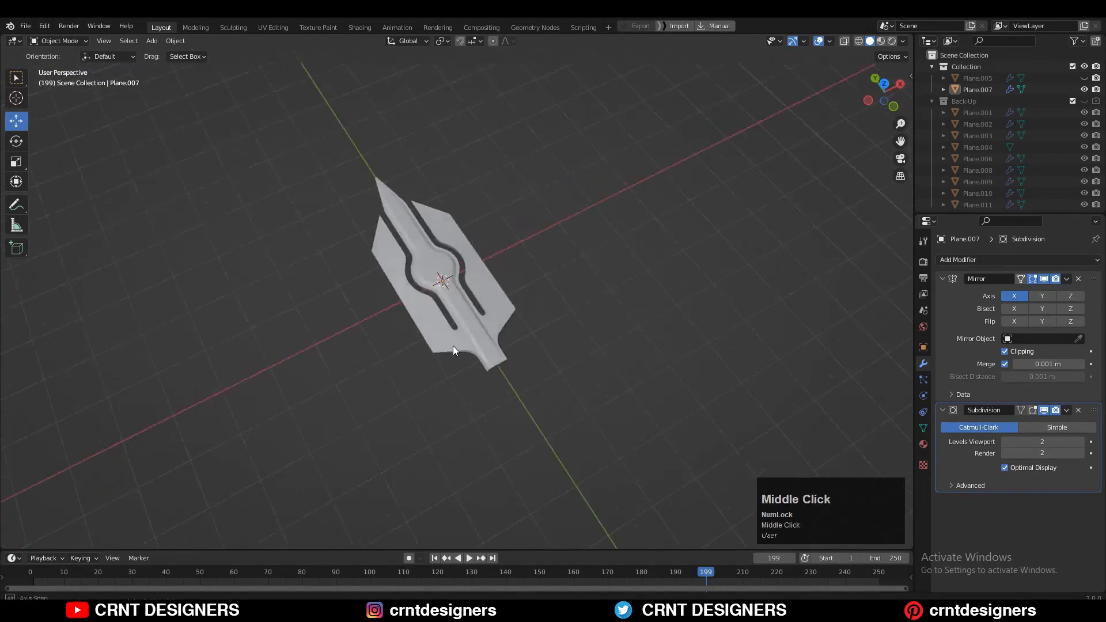
Step: Add evenly spaced loop cuts across the wing and the central body alongside the straight lower part of the slot
{"action": "scroll", "coordinate": [453, 350], "scroll_direction": "up", "scroll_amount": 5}
{"action": "middle_click_drag", "start_coordinate": [417, 289], "coordinate": [536, 317]}
{"action": "key", "text": "Tab"}
{"action": "middle_click_drag", "start_coordinate": [536, 316], "coordinate": [547, 397], "text": "shift"}
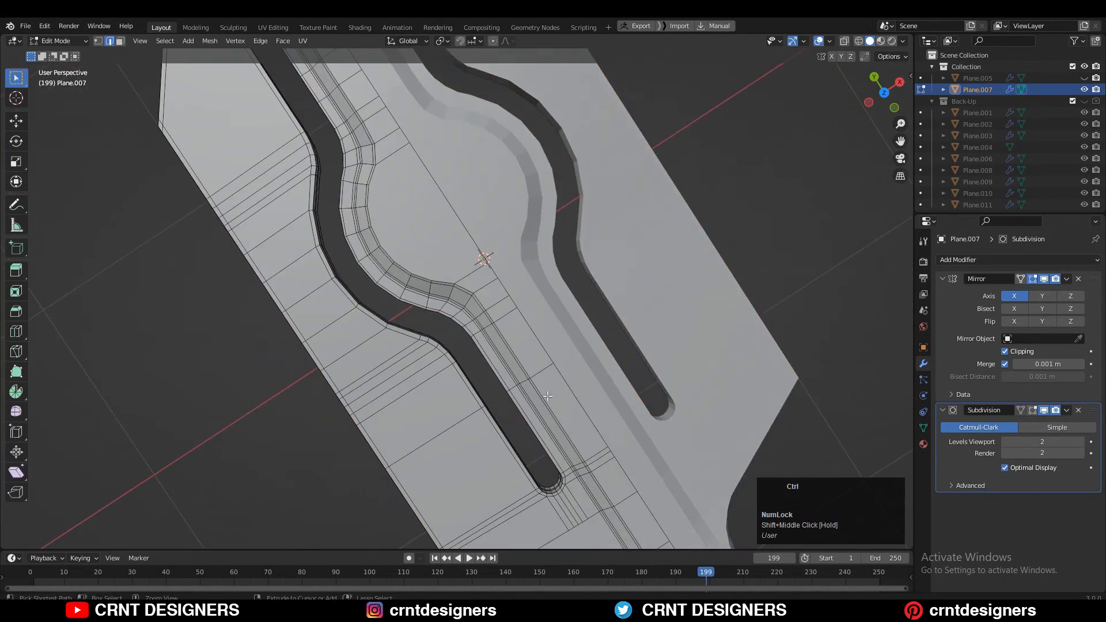
{"action": "left_click", "coordinate": [882, 95]}
{"action": "scroll", "coordinate": [448, 246], "scroll_direction": "up", "scroll_amount": 2, "text": "ctrl"}
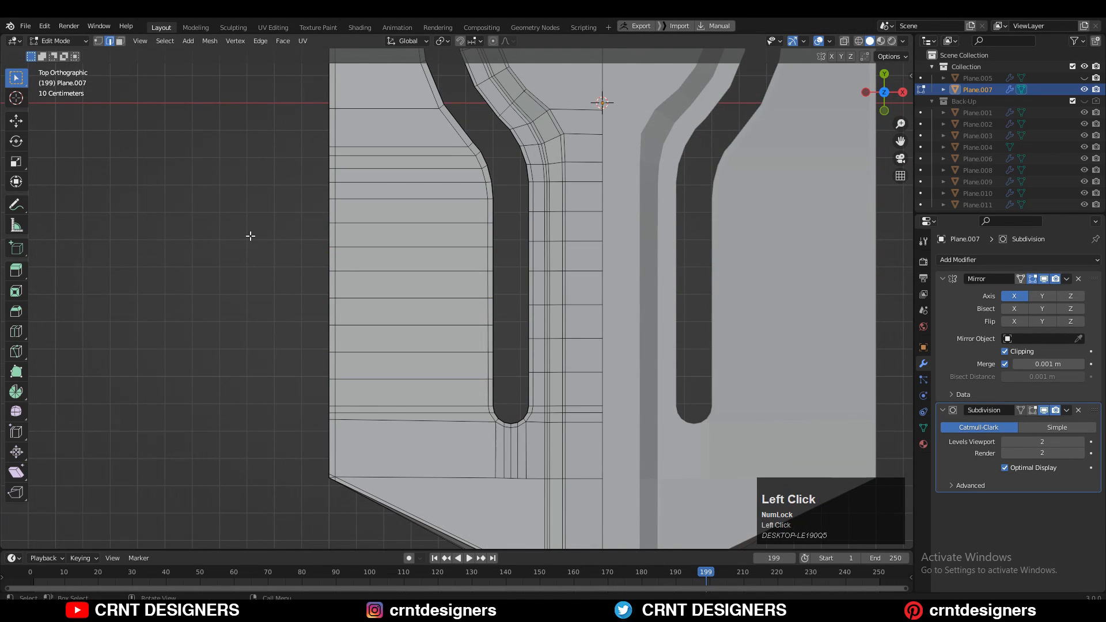
{"action": "middle_click_drag", "start_coordinate": [250, 236], "coordinate": [228, 195], "text": "shift"}
{"action": "key", "text": "Tab"}
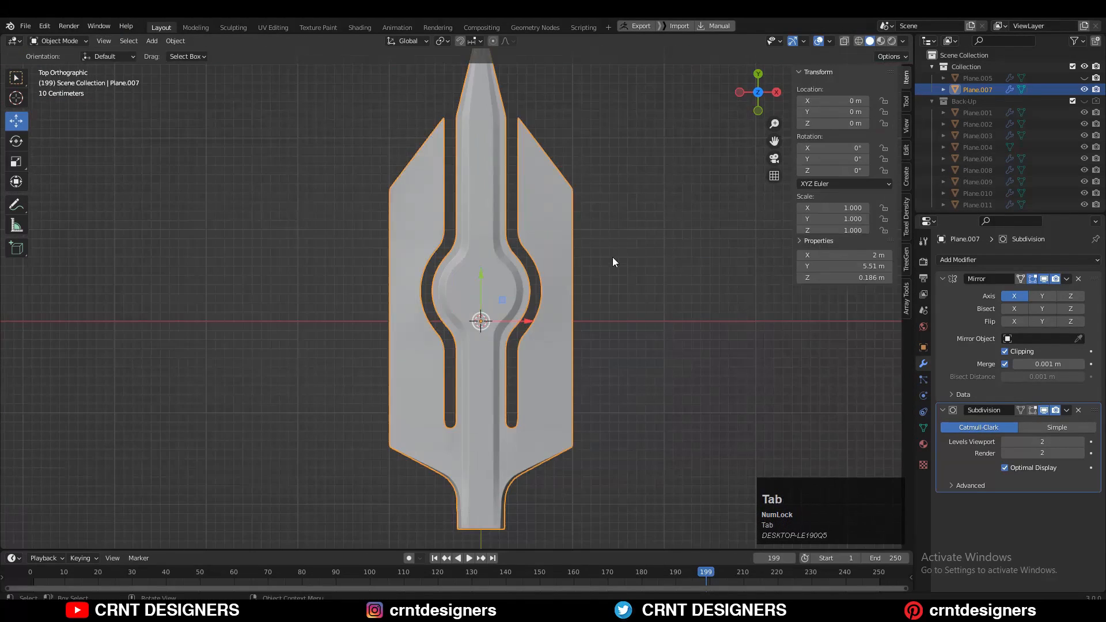
Step: Examine the subdivided weapon head and the mesh around the handle's curve in top view
{"action": "middle_click_drag", "start_coordinate": [613, 257], "coordinate": [538, 254]}
{"action": "scroll", "coordinate": [563, 264], "scroll_direction": "up", "scroll_amount": 5}
{"action": "key", "text": "Tab"}
{"action": "left_click", "coordinate": [758, 96]}
{"action": "scroll", "coordinate": [424, 288], "scroll_direction": "up", "scroll_amount": 2}
{"action": "middle_click_drag", "start_coordinate": [423, 289], "coordinate": [447, 265], "text": "shift"}
{"action": "key", "text": "1"}
{"action": "key", "text": "alt+a"}
{"action": "scroll", "coordinate": [447, 265], "scroll_direction": "up", "scroll_amount": 2}
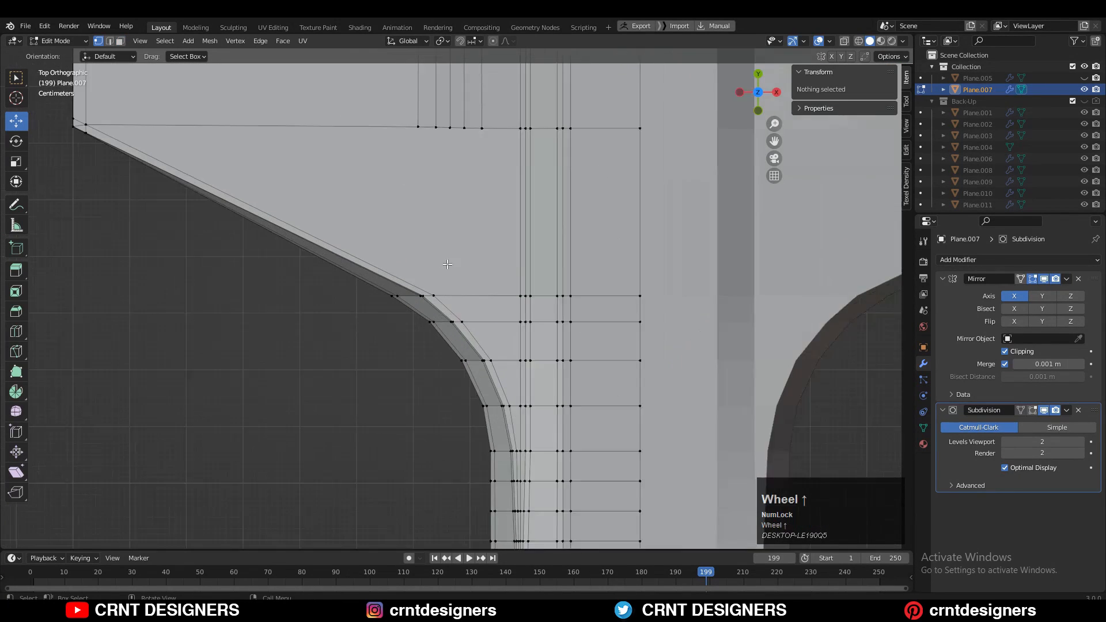
Step: Connect the vertices below the slot's rounded end to the matching vertices on the handle's curve with new edges
{"action": "scroll", "coordinate": [447, 264], "scroll_direction": "up", "scroll_amount": 1}
{"action": "left_click", "coordinate": [430, 295]}
{"action": "left_click", "coordinate": [433, 93], "text": "shift"}
{"action": "left_click", "coordinate": [433, 93], "text": "shift"}
{"action": "left_click", "coordinate": [412, 92], "text": "shift"}
{"action": "middle_click_drag", "start_coordinate": [438, 132], "coordinate": [534, 262], "text": "shift"}
{"action": "left_click", "coordinate": [16, 78]}
{"action": "key", "text": "j"}
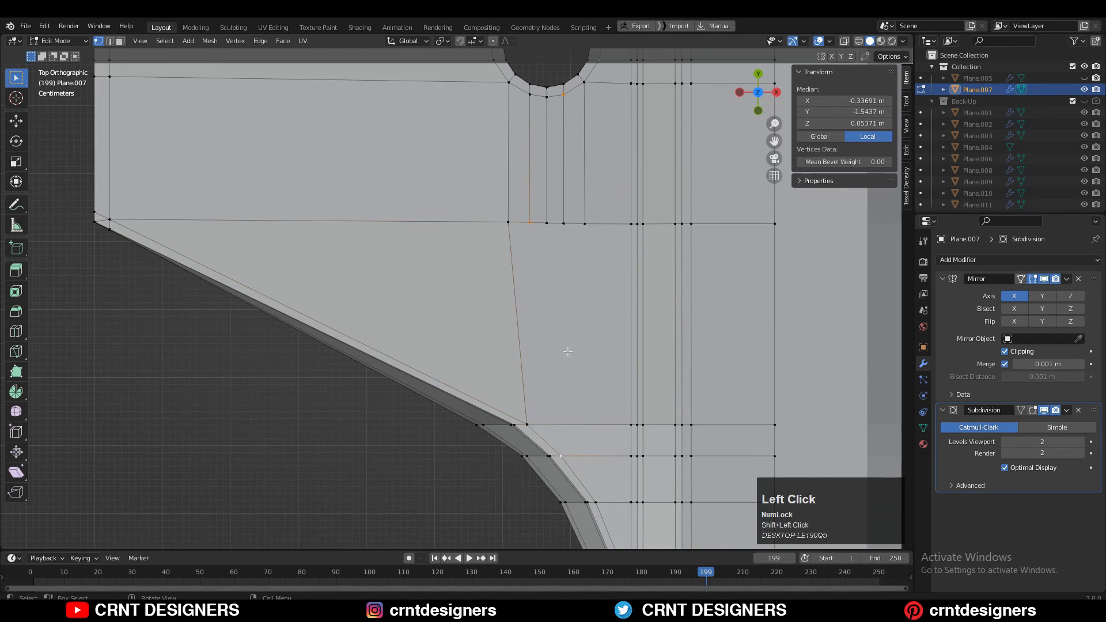
{"action": "left_click", "coordinate": [596, 503], "text": "shift"}
{"action": "key", "text": "j"}
{"action": "left_click", "coordinate": [585, 223]}
Step: Add two loop cuts across the strip just below the slot's rounded end and ready the Knife there
{"action": "scroll", "coordinate": [605, 288], "scroll_direction": "down", "scroll_amount": 4}
{"action": "scroll", "coordinate": [609, 261], "scroll_direction": "up", "scroll_amount": 3}
{"action": "middle_click_drag", "start_coordinate": [612, 305], "coordinate": [589, 410], "text": "shift"}
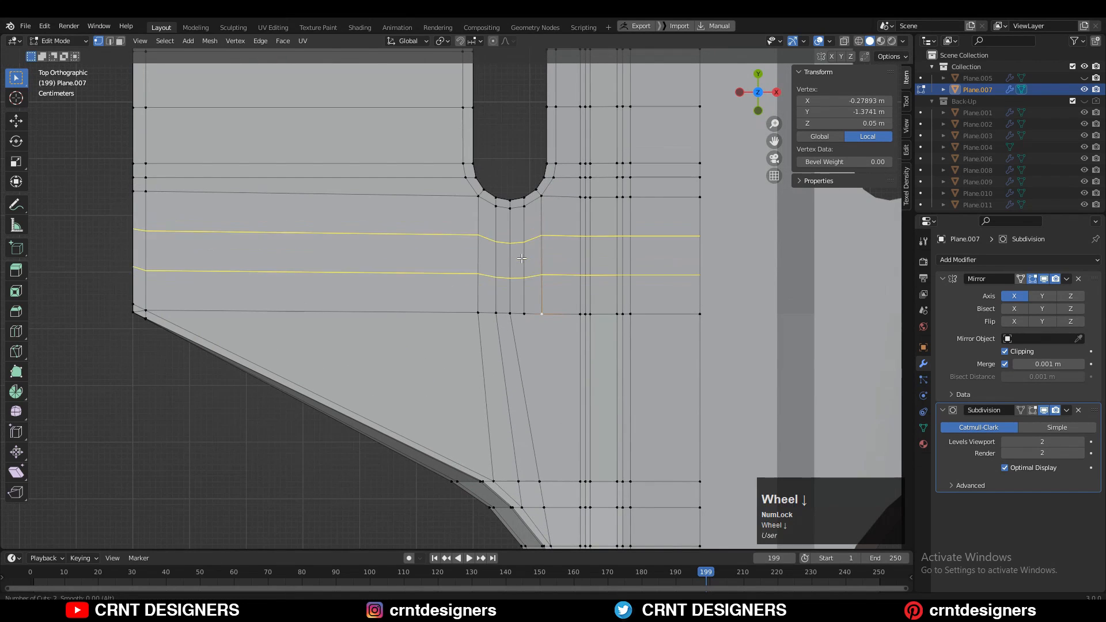
{"action": "right_click", "coordinate": [521, 258]}
{"action": "left_click", "coordinate": [16, 351]}
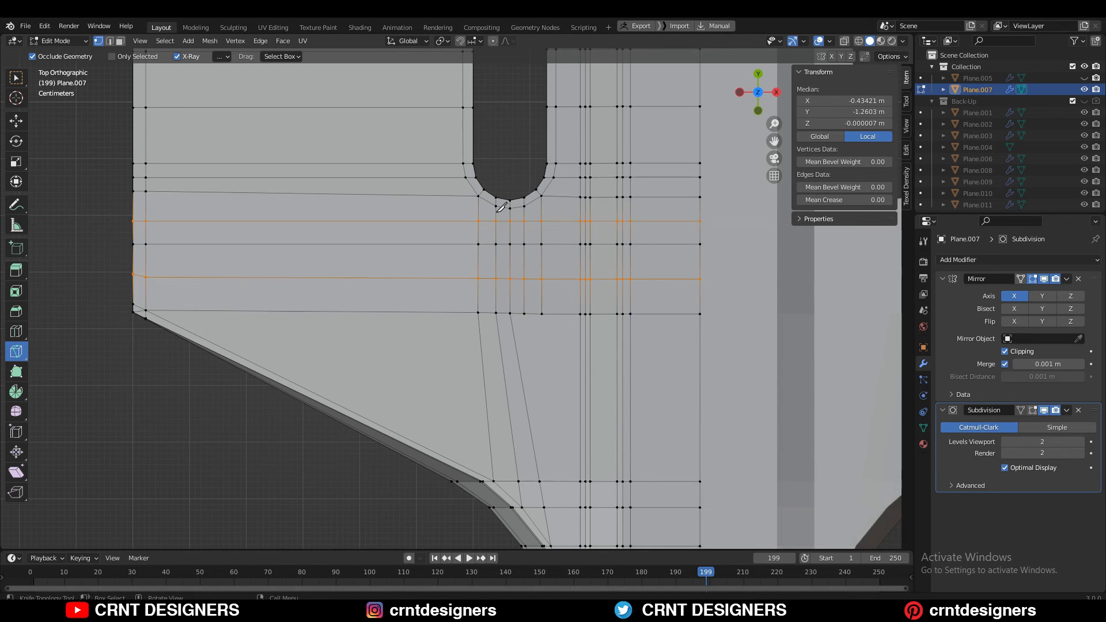
{"action": "middle_click_drag", "start_coordinate": [480, 233], "coordinate": [480, 271], "text": "shift"}
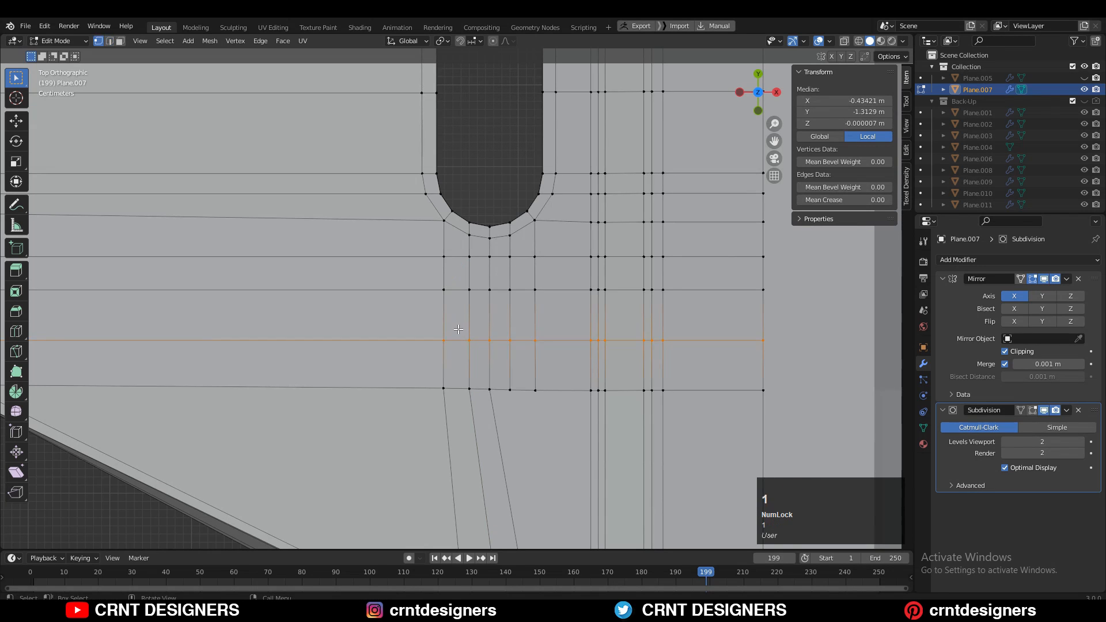
Step: Connect the vertices below the slot's rounded end with diagonal edges down to the strip's corner vertices
{"action": "left_click", "coordinate": [490, 292]}
{"action": "key", "text": "1"}
{"action": "right_click", "coordinate": [545, 261]}
{"action": "left_click", "coordinate": [544, 262]}
{"action": "right_click", "coordinate": [557, 276]}
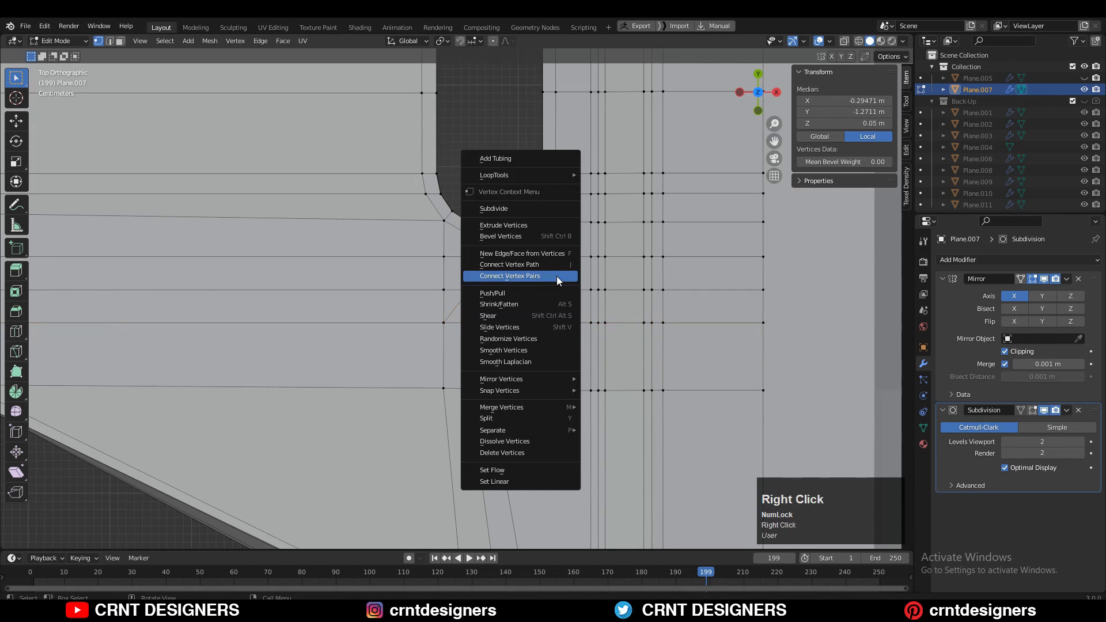
{"action": "left_click", "coordinate": [557, 276]}
Step: Dissolve the horizontal edge lines beside the new diagonals and the spare vertical edges beneath them
{"action": "key", "text": "2"}
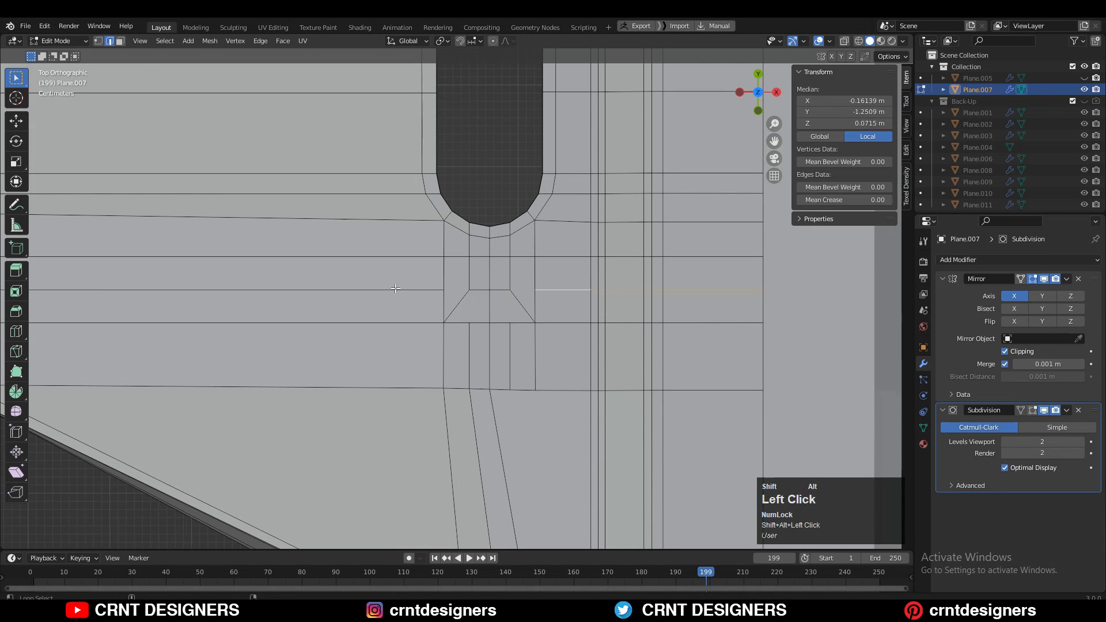
{"action": "left_click", "coordinate": [395, 288], "text": "alt+shift"}
{"action": "key", "text": "ctrl+x"}
{"action": "scroll", "coordinate": [450, 288], "scroll_direction": "down", "scroll_amount": 4}
{"action": "middle_click_drag", "start_coordinate": [453, 291], "coordinate": [459, 235], "text": "shift"}
{"action": "scroll", "coordinate": [459, 236], "scroll_direction": "up", "scroll_amount": 1}
{"action": "left_click", "coordinate": [468, 269]}
{"action": "key", "text": "ctrl+x"}
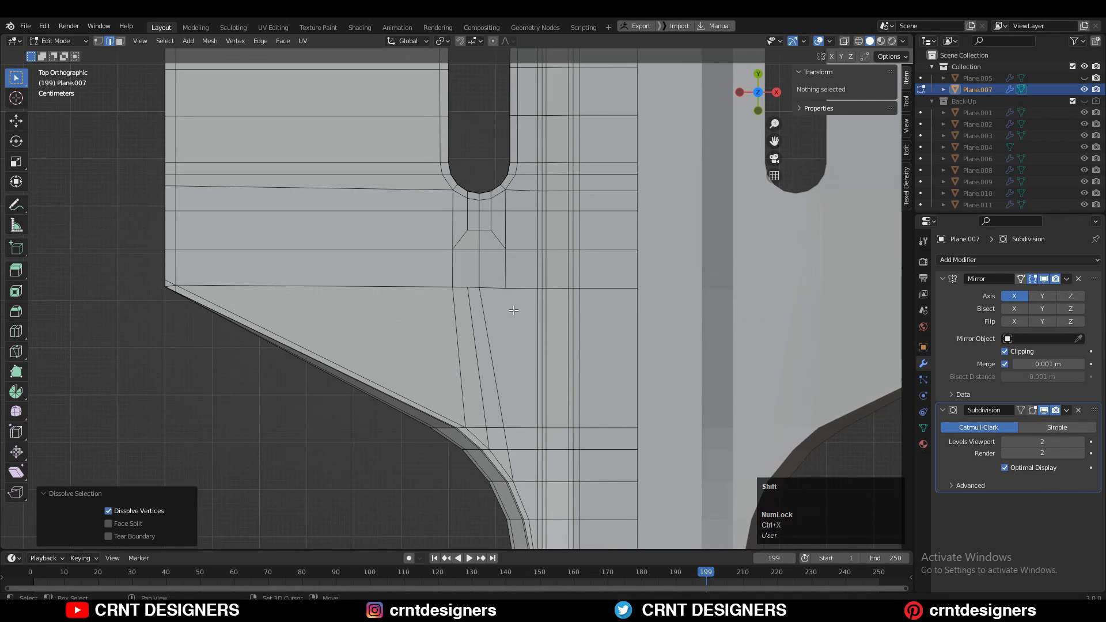
Step: Merge the stray vertex into the strip's centre vertex and dissolve the spare slanted edge toward the handle's curve
{"action": "middle_click_drag", "start_coordinate": [514, 311], "coordinate": [507, 283], "text": "shift"}
{"action": "key", "text": "1"}
{"action": "left_click", "coordinate": [462, 261]}
{"action": "left_click", "coordinate": [477, 263], "text": "shift"}
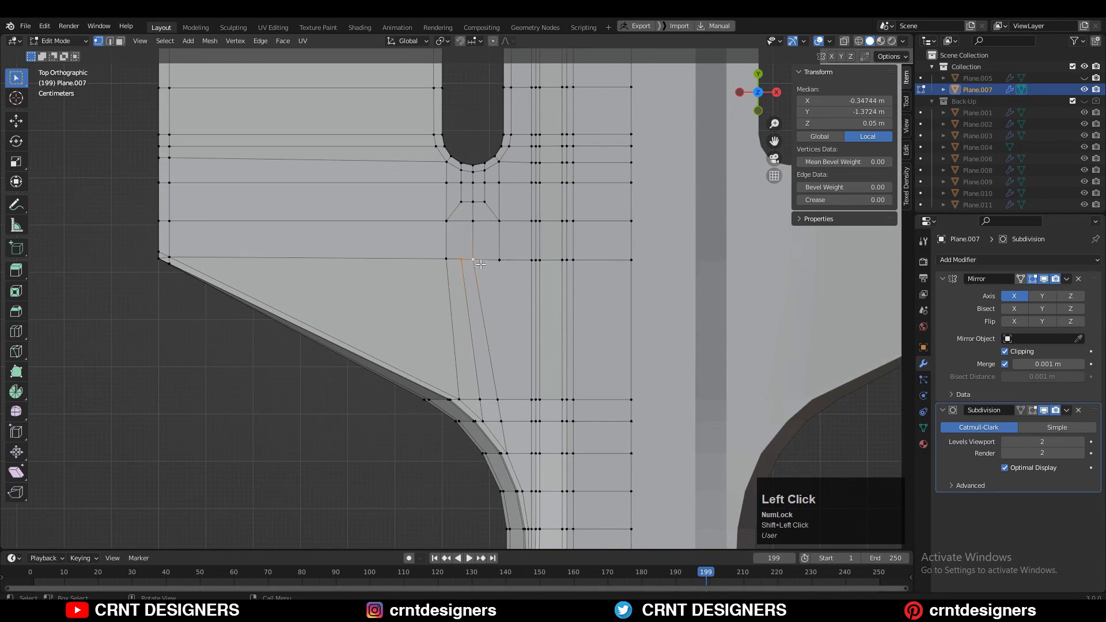
{"action": "left_click", "coordinate": [480, 316]}
{"action": "key", "text": "2"}
{"action": "left_click", "coordinate": [492, 354]}
{"action": "key", "text": "ctrl+x"}
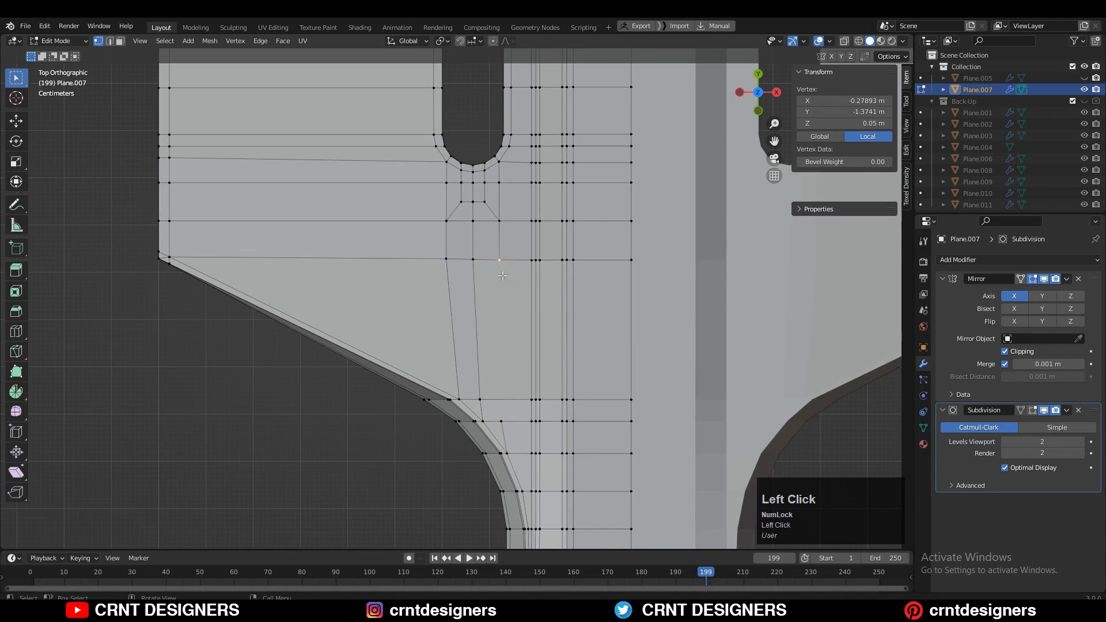
Step: Link the strip's inner corner vertex to the handle's curve and slide the new line's lower vertices along their cross edges
{"action": "key", "text": "alt+a"}
{"action": "scroll", "coordinate": [494, 336], "scroll_direction": "up", "scroll_amount": 3}
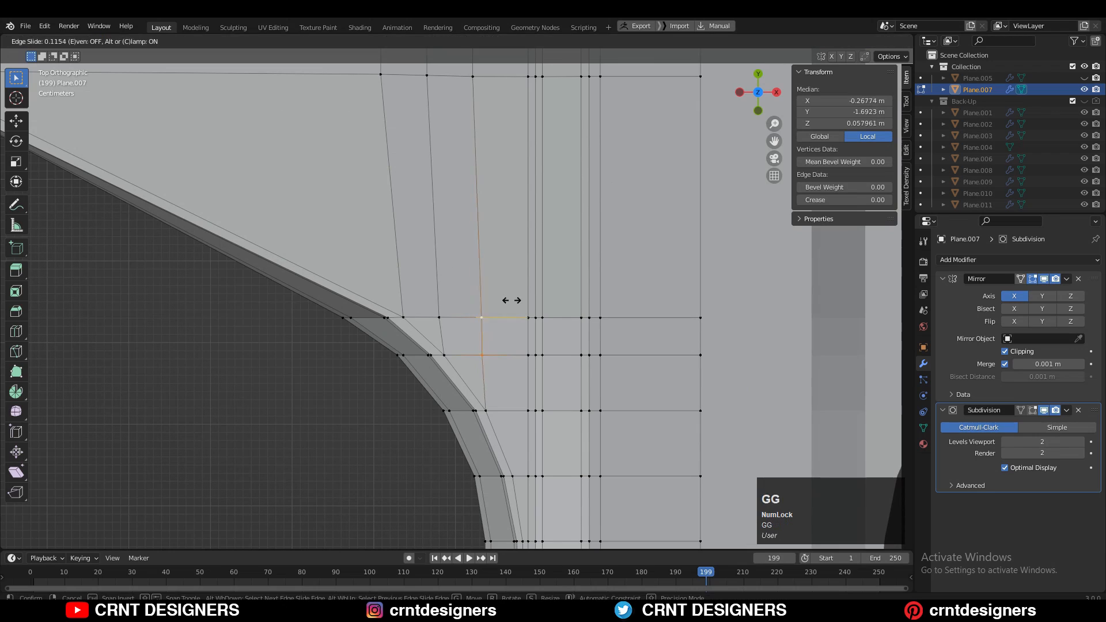
{"action": "left_click", "coordinate": [466, 284]}
Step: Try to dissolve the edge lines crossing the wing beside the slot's rounded end
{"action": "middle_click_drag", "start_coordinate": [465, 285], "coordinate": [435, 326]}
{"action": "scroll", "coordinate": [489, 278], "scroll_direction": "up", "scroll_amount": 3}
{"action": "middle_click_drag", "start_coordinate": [489, 277], "coordinate": [433, 308]}
{"action": "middle_click_drag", "start_coordinate": [439, 269], "coordinate": [630, 381]}
{"action": "left_click", "coordinate": [477, 311], "text": "alt+shift"}
{"action": "middle_click_drag", "start_coordinate": [460, 378], "coordinate": [650, 541]}
{"action": "key", "text": "ctrl+x"}
{"action": "key", "text": "ctrl+z"}
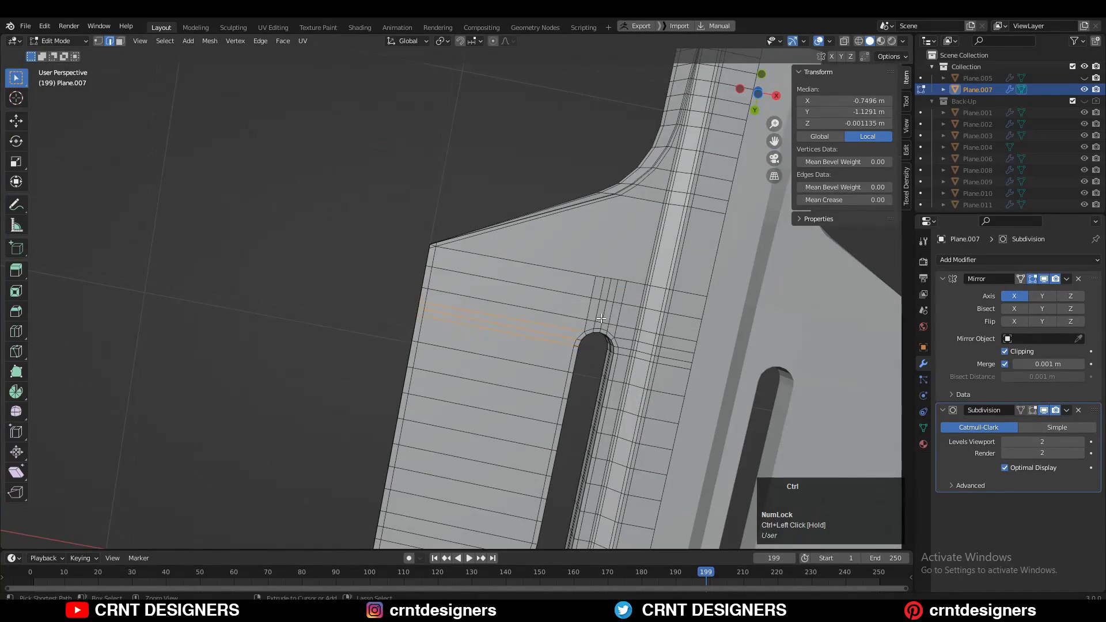
{"action": "key", "text": "ctrl+x"}
{"action": "key", "text": "ctrl+z"}
Step: Dissolve the closely spaced edge lines running from the slot's rounded end across the outer wing
{"action": "middle_click_drag", "start_coordinate": [601, 319], "coordinate": [758, 97]}
{"action": "left_click", "coordinate": [450, 323], "text": "ctrl"}
{"action": "key", "text": "ctrl+x"}
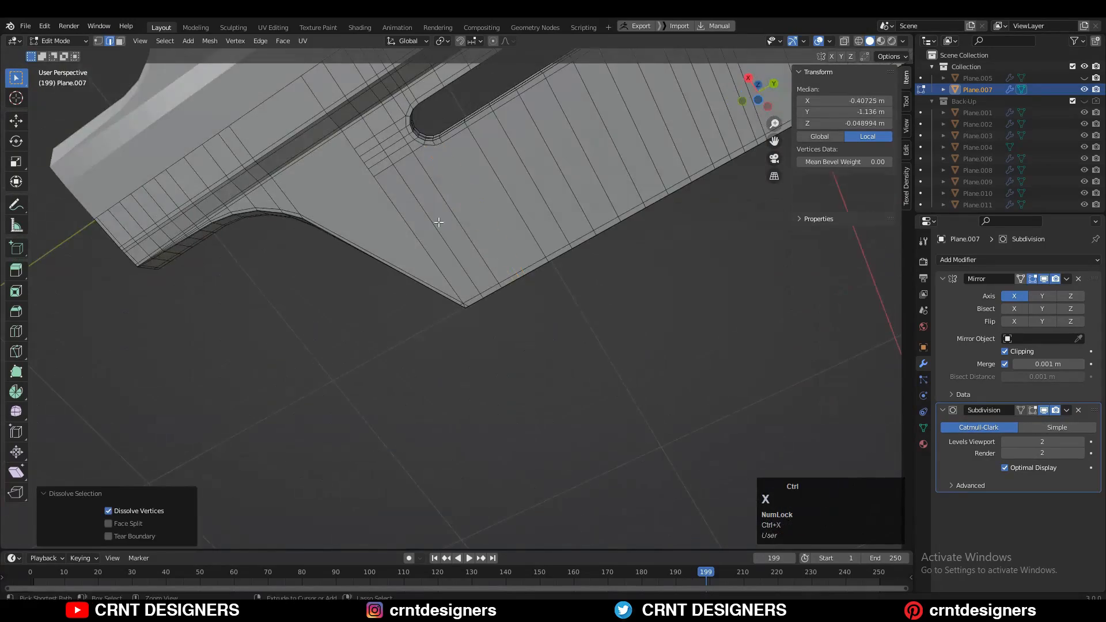
{"action": "key", "text": "Tab"}
{"action": "key", "text": "Tab"}
{"action": "left_click", "coordinate": [758, 101]}
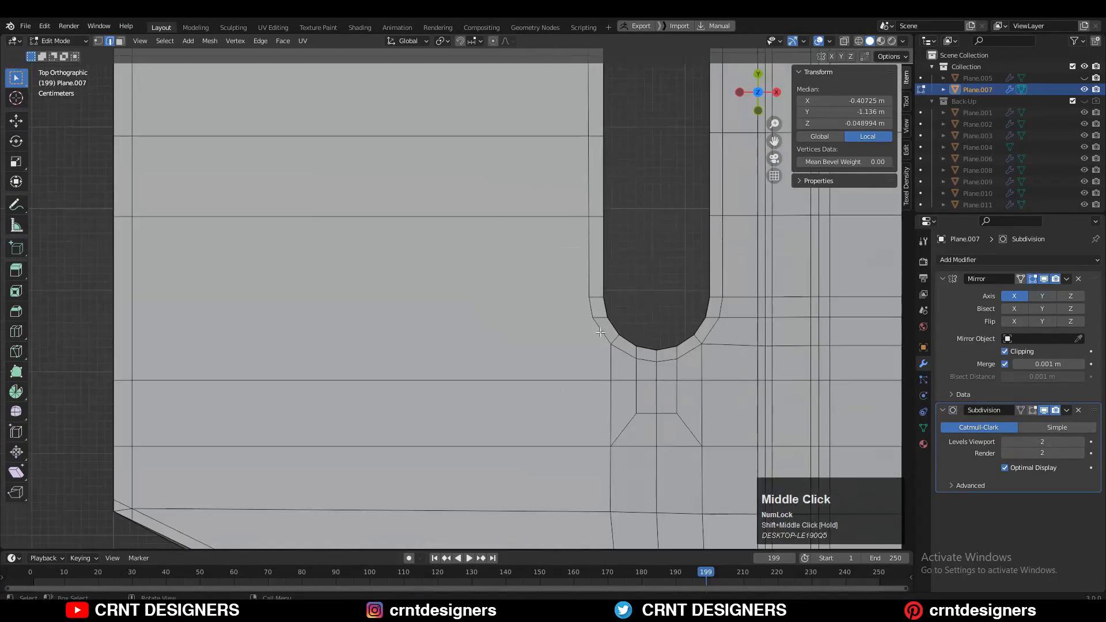
Step: Slide the support-line vertices on the wing side of the slot's curve closer to the slot, using X-ray
{"action": "key", "text": "1"}
{"action": "left_click", "coordinate": [566, 288]}
{"action": "left_click", "coordinate": [844, 42]}
{"action": "left_click_drag", "start_coordinate": [543, 255], "coordinate": [567, 280]}
{"action": "scroll", "coordinate": [576, 262], "scroll_direction": "up", "scroll_amount": 2}
{"action": "middle_click_drag", "start_coordinate": [594, 254], "coordinate": [323, 256], "text": "shift"}
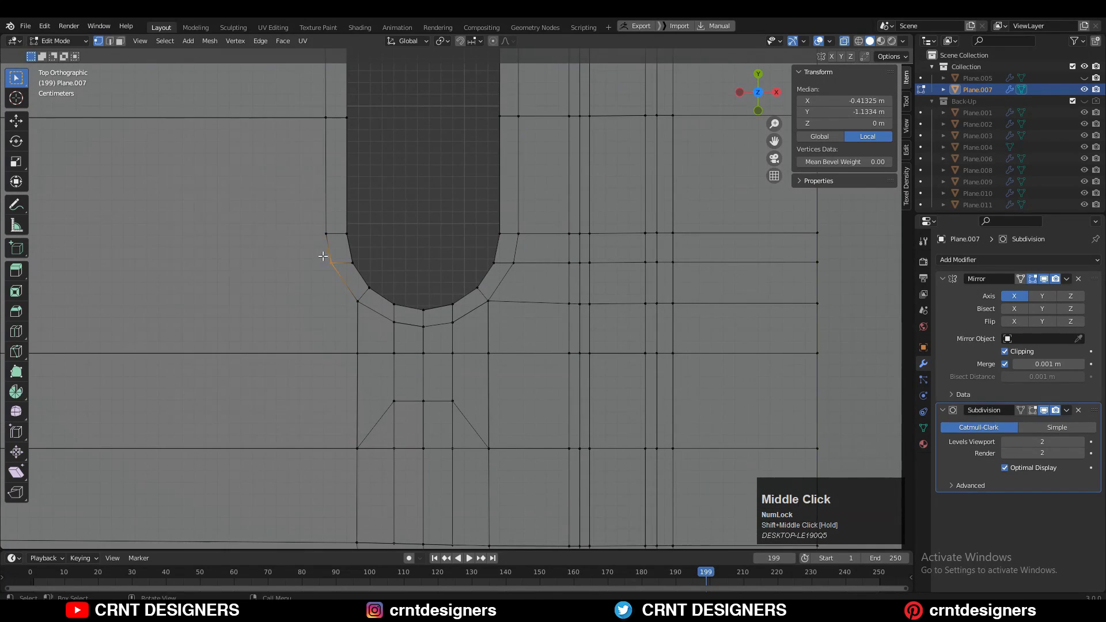
{"action": "left_click", "coordinate": [319, 266]}
{"action": "left_click", "coordinate": [373, 233]}
Step: Knife two straight horizontal lines from the support line at the slot's rounded end to the wing's outer edge
{"action": "scroll", "coordinate": [383, 232], "scroll_direction": "down", "scroll_amount": 3}
{"action": "middle_click_drag", "start_coordinate": [382, 232], "coordinate": [583, 250], "text": "shift"}
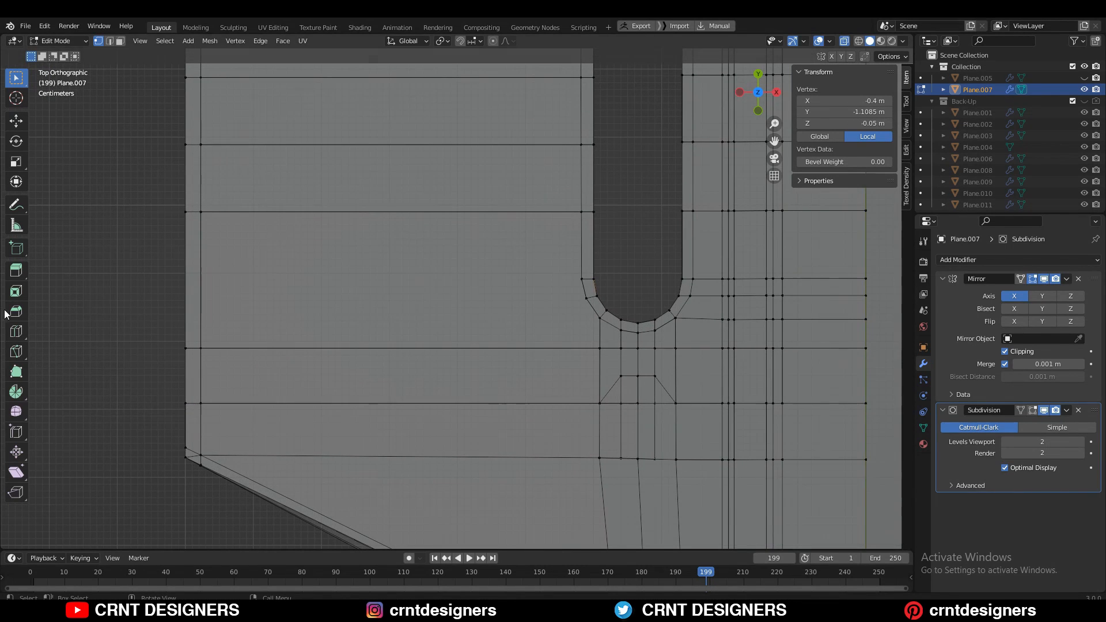
{"action": "scroll", "coordinate": [632, 284], "scroll_direction": "up", "scroll_amount": 2}
{"action": "left_click", "coordinate": [643, 297]}
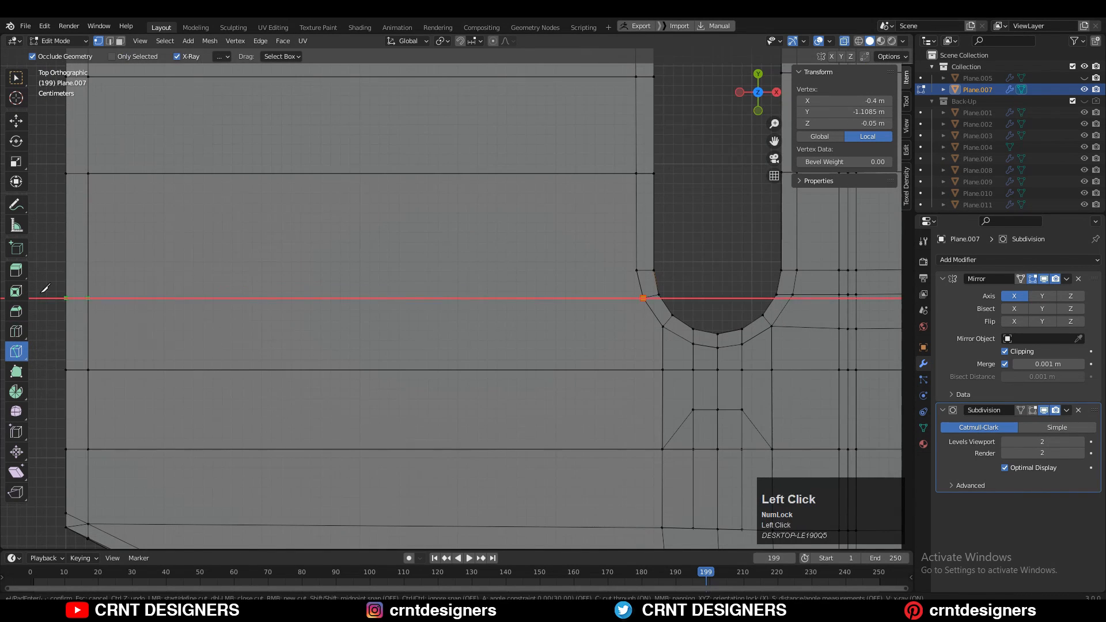
{"action": "left_click", "coordinate": [61, 262]}
{"action": "key", "text": "space"}
{"action": "middle_click_drag", "start_coordinate": [668, 302], "coordinate": [532, 210], "text": "shift"}
{"action": "scroll", "coordinate": [533, 210], "scroll_direction": "down", "scroll_amount": 4}
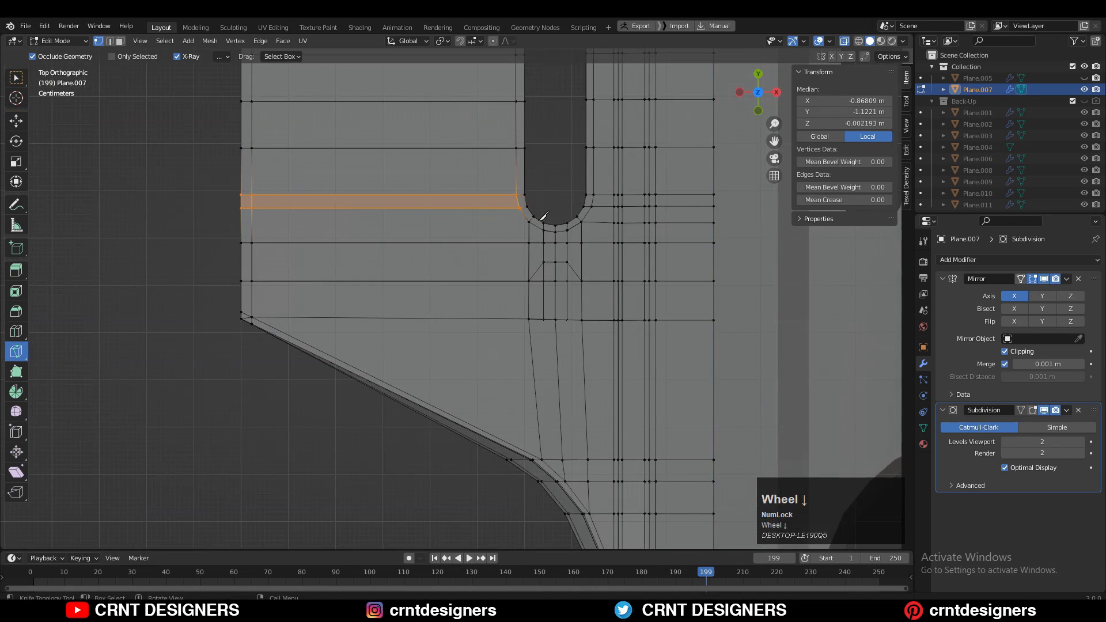
Step: Examine the subdivided weapon head from below and above, using a lighter viewport shading
{"action": "key", "text": "Tab"}
{"action": "scroll", "coordinate": [557, 284], "scroll_direction": "down", "scroll_amount": 3}
{"action": "middle_click_drag", "start_coordinate": [557, 285], "coordinate": [461, 352]}
{"action": "key", "text": "Tab"}
{"action": "key", "text": "Tab"}
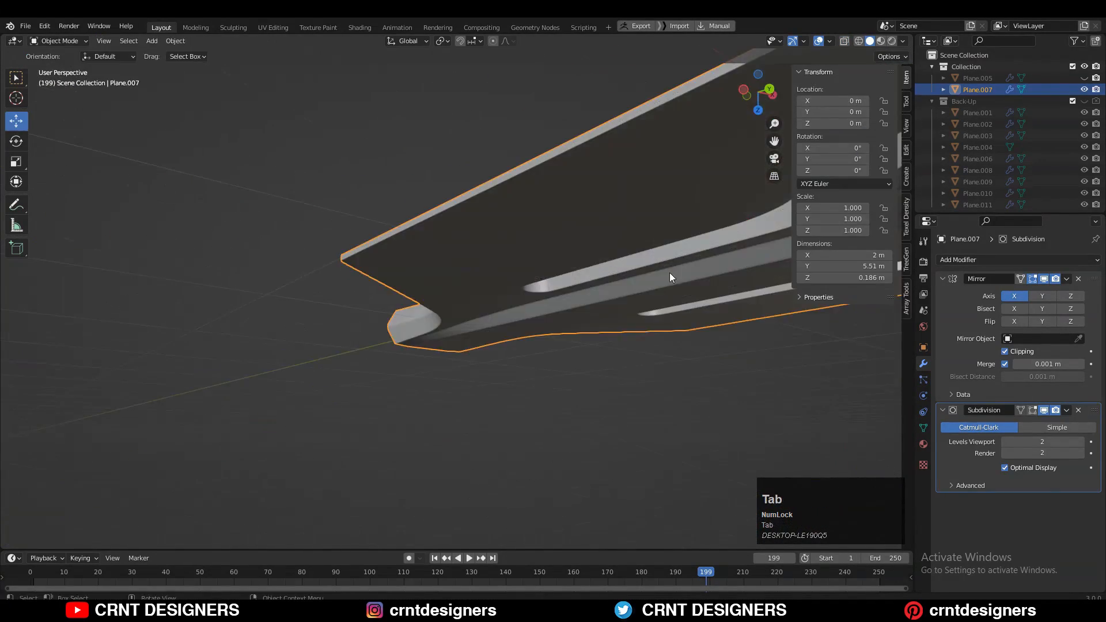
{"action": "mouse_move", "coordinate": [669, 272]}
{"action": "middle_mouse_down"}
{"action": "mouse_move", "coordinate": [514, 244]}
{"action": "mouse_move", "coordinate": [629, 188]}
{"action": "mouse_move", "coordinate": [611, 328]}
{"action": "mouse_move", "coordinate": [610, 269]}
{"action": "mouse_move", "coordinate": [567, 77]}
{"action": "middle_mouse_up"}
{"action": "scroll", "coordinate": [768, 81], "scroll_direction": "up", "scroll_amount": 2}
{"action": "left_click", "coordinate": [767, 83]}
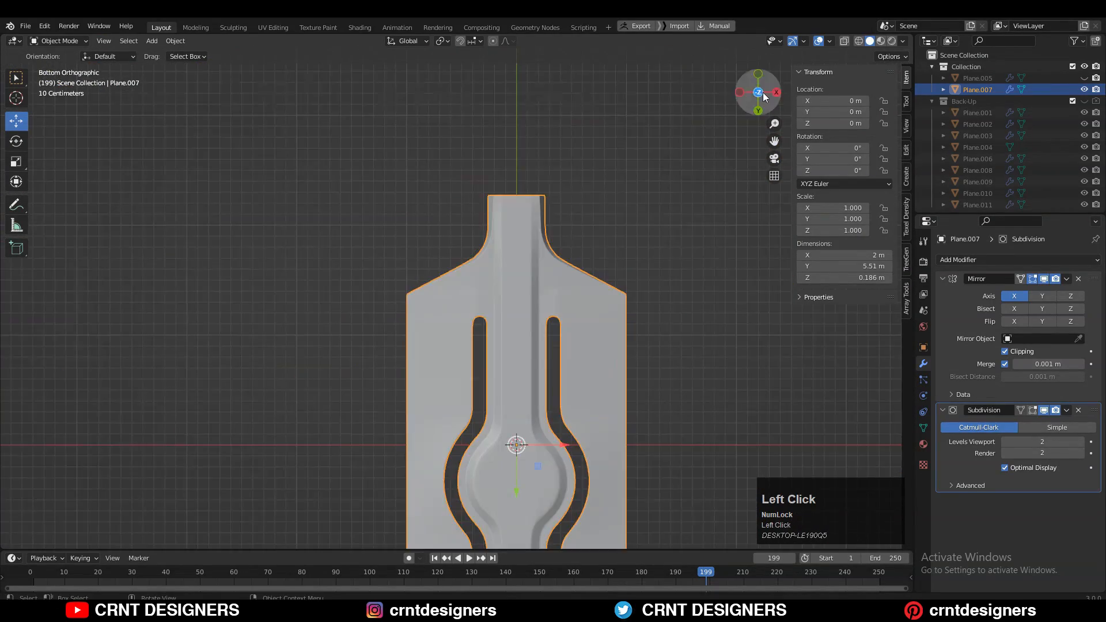
{"action": "left_click", "coordinate": [903, 41]}
{"action": "mouse_move", "coordinate": [633, 259]}
{"action": "middle_mouse_down"}
{"action": "mouse_move", "coordinate": [566, 335]}
{"action": "mouse_move", "coordinate": [572, 226]}
{"action": "mouse_move", "coordinate": [568, 395]}
{"action": "mouse_move", "coordinate": [582, 369]}
{"action": "middle_mouse_up"}
{"action": "left_click", "coordinate": [757, 111]}
Step: Knife a line from the slot's support line straight down the wing and on to its slanted lower edge
{"action": "key", "text": "Tab"}
{"action": "scroll", "coordinate": [548, 208], "scroll_direction": "up", "scroll_amount": 3}
{"action": "middle_click_drag", "start_coordinate": [547, 196], "coordinate": [563, 272], "text": "shift"}
{"action": "scroll", "coordinate": [567, 268], "scroll_direction": "up", "scroll_amount": 1}
{"action": "left_click", "coordinate": [576, 259]}
{"action": "scroll", "coordinate": [555, 403], "scroll_direction": "down", "scroll_amount": 4}
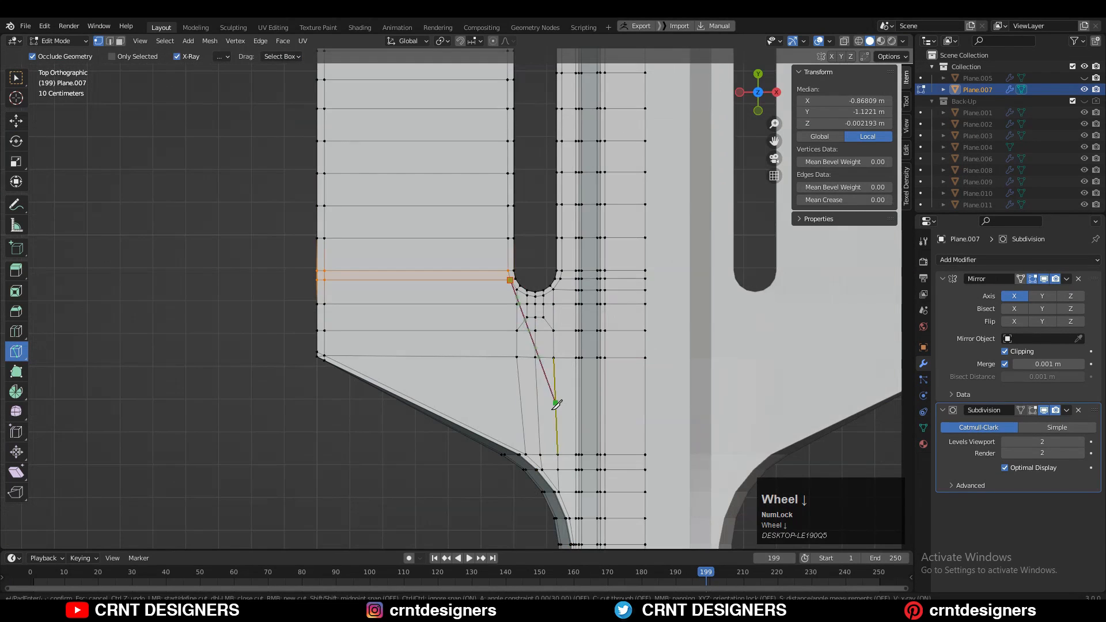
{"action": "scroll", "coordinate": [509, 382], "scroll_direction": "up", "scroll_amount": 2}
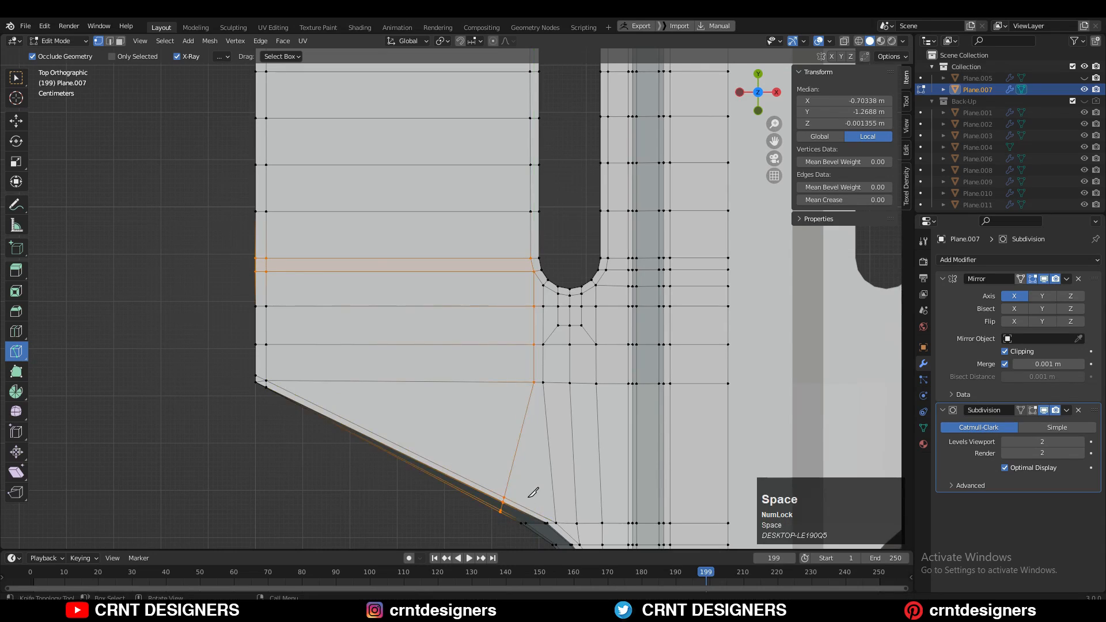
Step: Slide the vertices where the horizontal cut meets the wing's outer edge
{"action": "key", "text": "Tab"}
{"action": "middle_click_drag", "start_coordinate": [533, 493], "coordinate": [483, 184]}
{"action": "key", "text": "Tab"}
{"action": "key", "text": "w"}
{"action": "left_click_drag", "start_coordinate": [504, 192], "coordinate": [477, 240]}
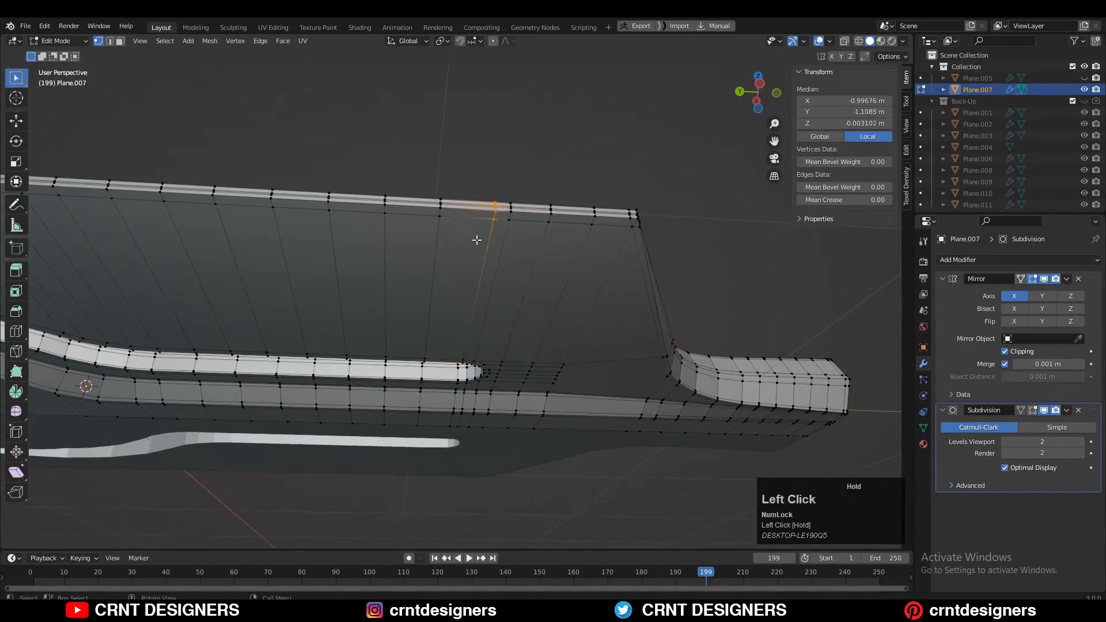
{"action": "scroll", "coordinate": [487, 426], "scroll_direction": "up", "scroll_amount": 2}
{"action": "middle_click_drag", "start_coordinate": [477, 240], "coordinate": [567, 346]}
{"action": "key", "text": "g"}
{"action": "key", "text": "g"}
{"action": "left_click", "coordinate": [517, 357]}
Step: Select three neighbouring vertices of the reworked edge lines and adjust their placement
{"action": "scroll", "coordinate": [521, 364], "scroll_direction": "down", "scroll_amount": 2}
{"action": "key", "text": "Tab"}
{"action": "key", "text": "Tab"}
{"action": "middle_click_drag", "start_coordinate": [568, 346], "coordinate": [556, 311]}
{"action": "left_click", "coordinate": [552, 296]}
{"action": "left_click", "coordinate": [538, 271], "text": "shift"}
{"action": "left_click", "coordinate": [523, 247], "text": "shift"}
{"action": "middle_click_drag", "start_coordinate": [524, 247], "coordinate": [410, 155]}
{"action": "left_click", "coordinate": [532, 290]}
Step: Examine the subdivided mesh along the central body and at the handle's end
{"action": "key", "text": "Tab"}
{"action": "key", "text": "Tab"}
{"action": "middle_click_drag", "start_coordinate": [410, 154], "coordinate": [446, 158]}
{"action": "left_click", "coordinate": [758, 95]}
{"action": "scroll", "coordinate": [407, 179], "scroll_direction": "up", "scroll_amount": 4}
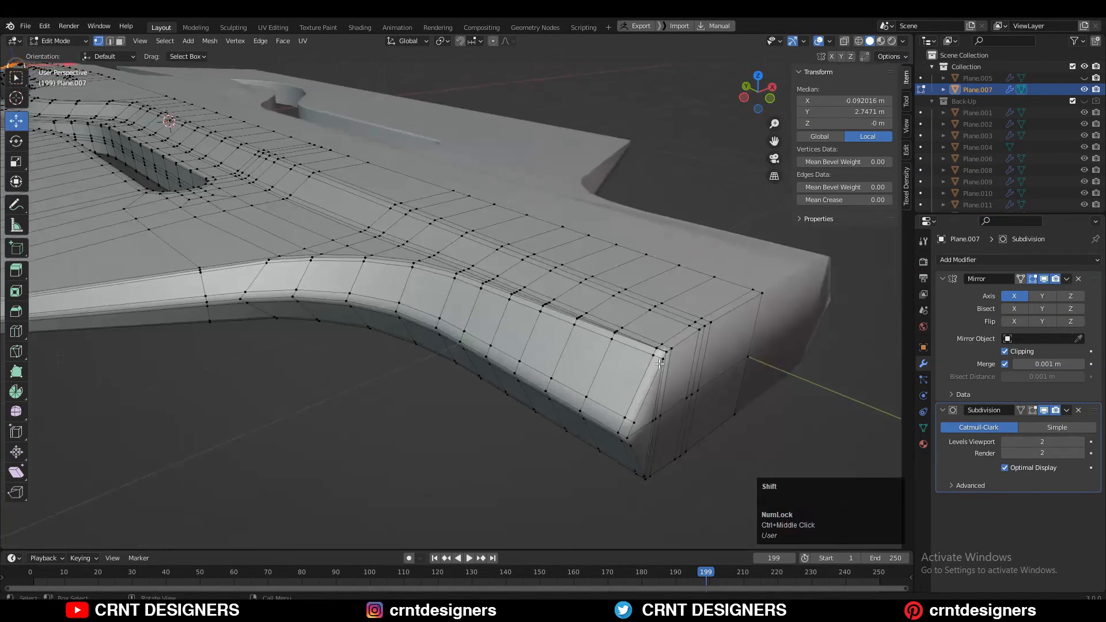
{"action": "middle_click_drag", "start_coordinate": [659, 363], "coordinate": [501, 293], "text": "ctrl"}
{"action": "key", "text": "Escape"}
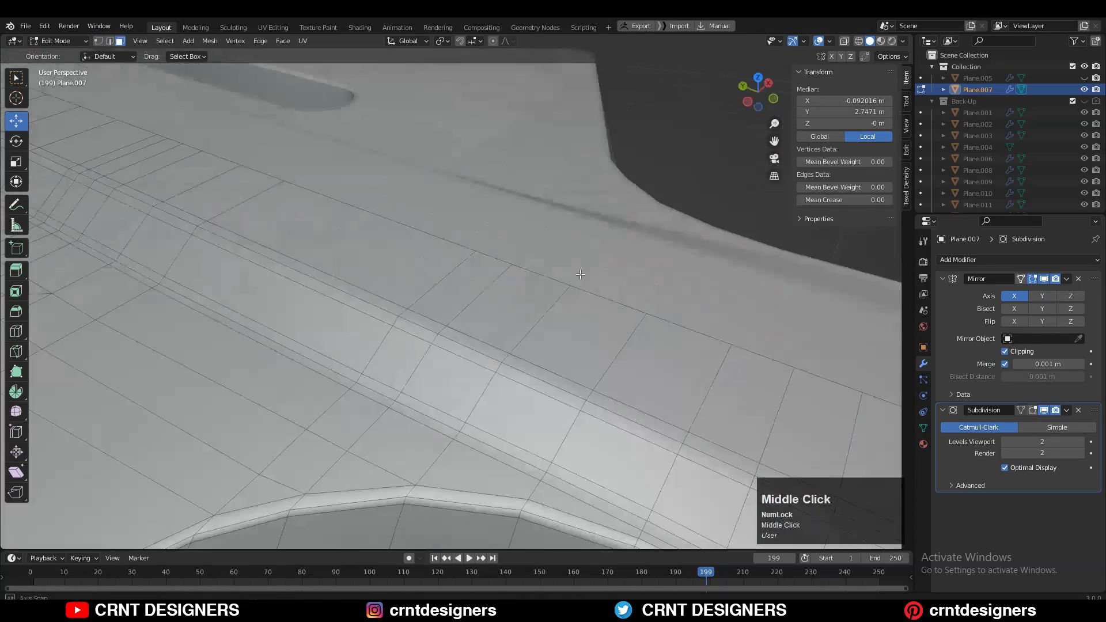
{"action": "middle_click_drag", "start_coordinate": [472, 312], "coordinate": [507, 253]}
{"action": "middle_click_drag", "start_coordinate": [507, 254], "coordinate": [553, 231], "text": "shift"}
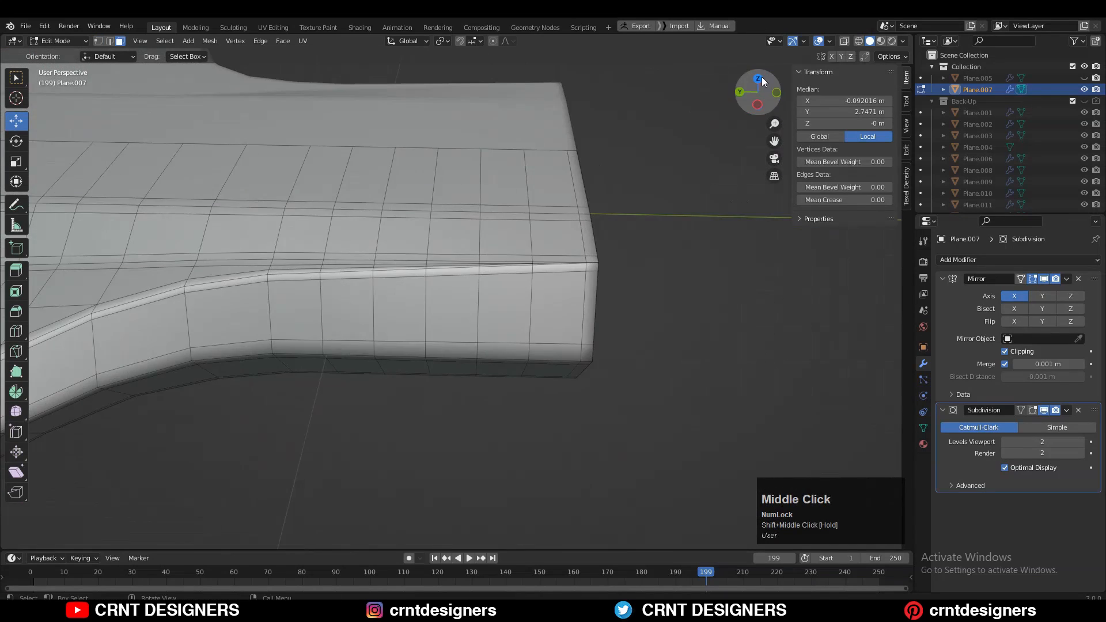
Step: Knife a support line across the handle right beside its end face in top view
{"action": "left_click", "coordinate": [761, 76]}
{"action": "left_click", "coordinate": [758, 73]}
{"action": "scroll", "coordinate": [156, 388], "scroll_direction": "up", "scroll_amount": 4}
{"action": "left_click", "coordinate": [16, 351]}
{"action": "scroll", "coordinate": [328, 469], "scroll_direction": "up", "scroll_amount": 2}
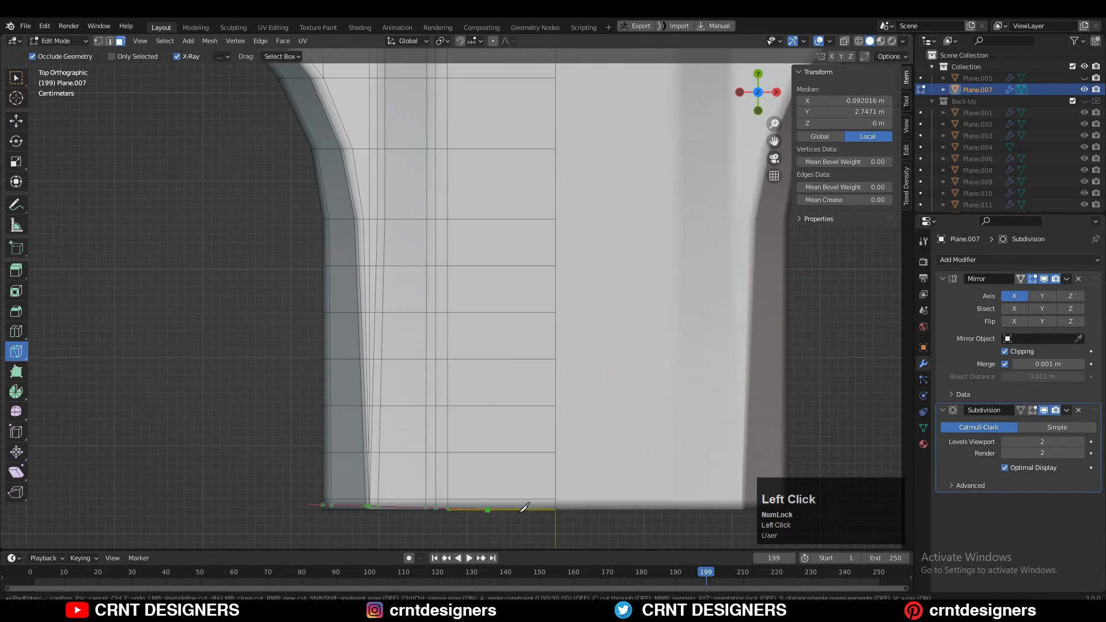
{"action": "middle_click_drag", "start_coordinate": [559, 499], "coordinate": [435, 247]}
{"action": "key", "text": "Tab"}
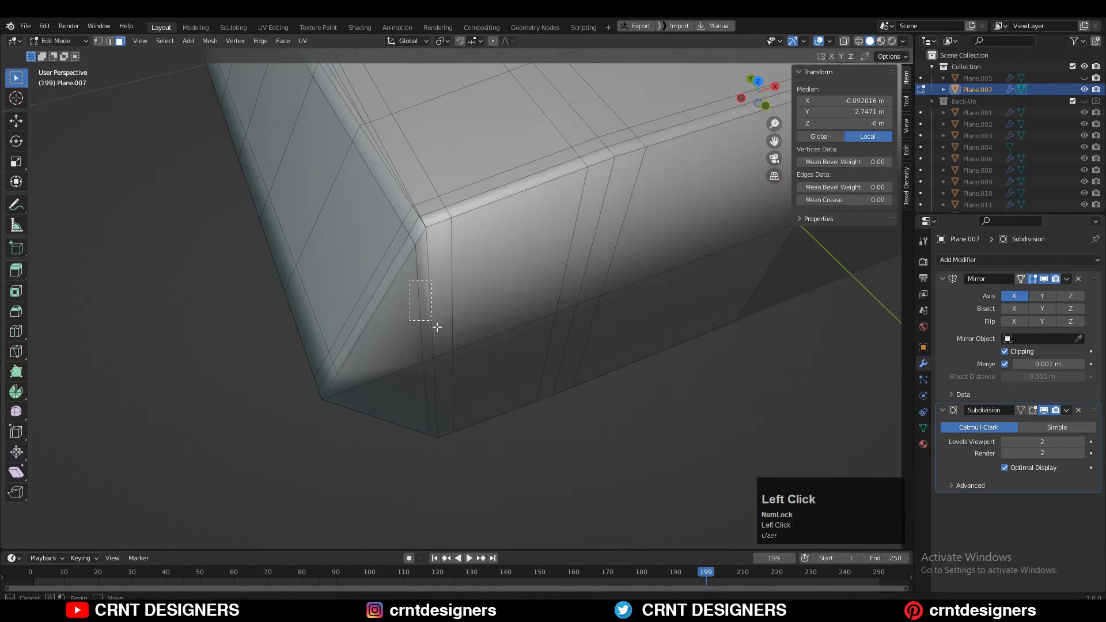
Step: Select all faces on the flat end of the handle
{"action": "left_click_drag", "start_coordinate": [437, 328], "coordinate": [438, 329]}
{"action": "middle_click_drag", "start_coordinate": [438, 328], "coordinate": [399, 353]}
{"action": "scroll", "coordinate": [378, 334], "scroll_direction": "up", "scroll_amount": 3}
Step: Try to inset the handle's end faces with the mirror boundary included
{"action": "key", "text": "i"}
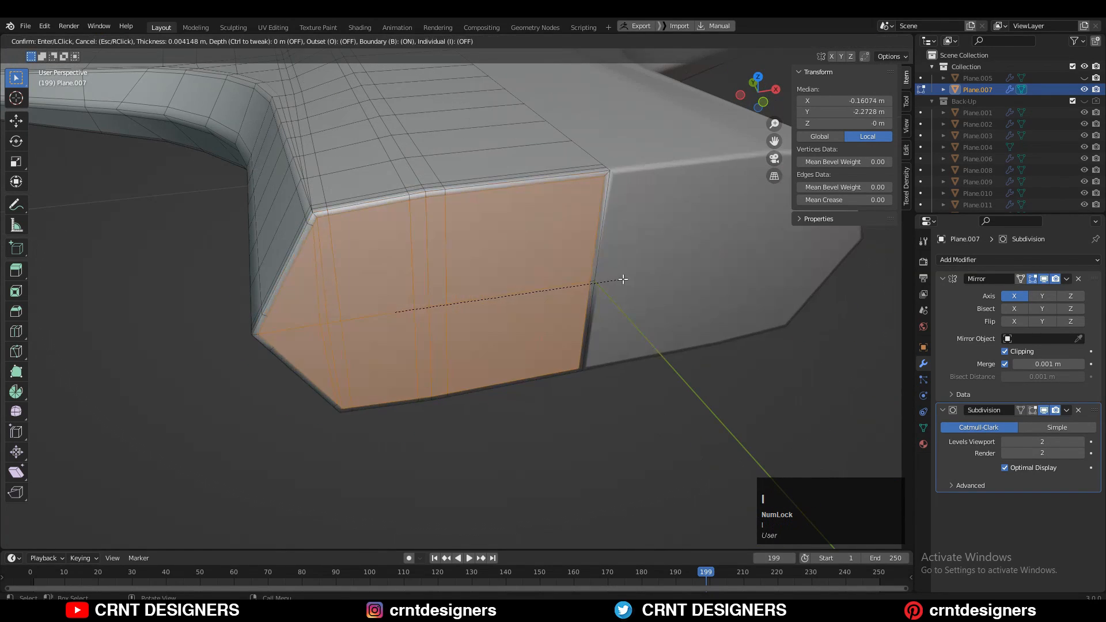
{"action": "left_click", "coordinate": [618, 282]}
{"action": "middle_click_drag", "start_coordinate": [619, 282], "coordinate": [558, 295]}
{"action": "key", "text": "Tab"}
{"action": "scroll", "coordinate": [486, 319], "scroll_direction": "down", "scroll_amount": 2}
{"action": "key", "text": "Tab"}
{"action": "scroll", "coordinate": [537, 263], "scroll_direction": "up", "scroll_amount": 5}
{"action": "scroll", "coordinate": [558, 295], "scroll_direction": "down", "scroll_amount": 2}
{"action": "key", "text": "ctrl+z"}
{"action": "key", "text": "ctrl+z"}
{"action": "key", "text": "ctrl+z"}
Step: Inset the handle's end faces by a thin margin with Boundary turned off
{"action": "key", "text": "i"}
{"action": "key", "text": "b"}
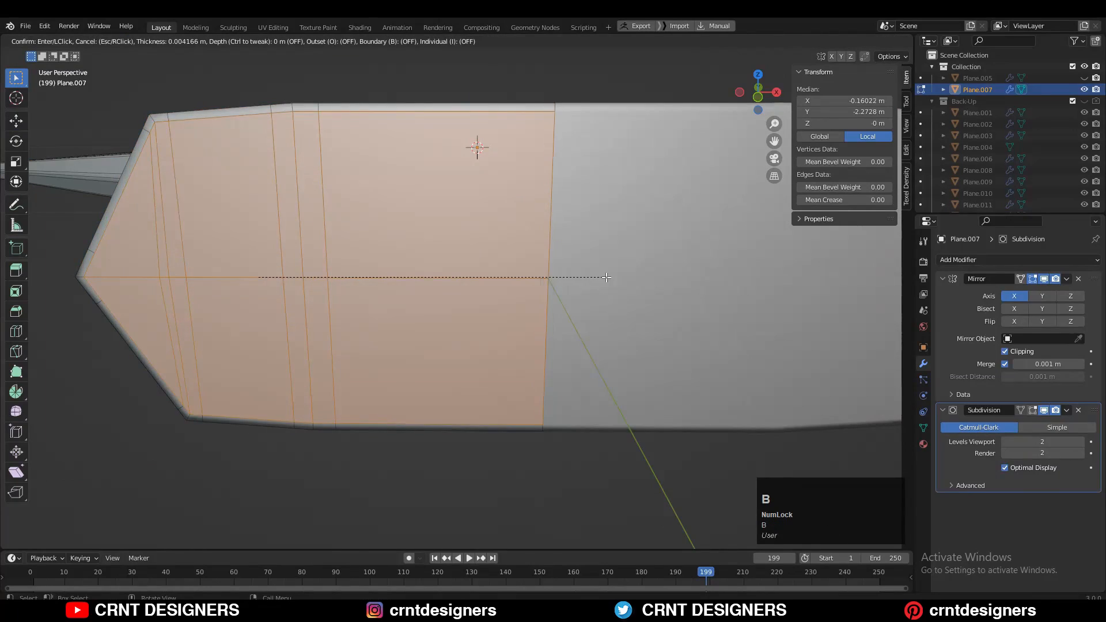
{"action": "left_click", "coordinate": [625, 280]}
{"action": "key", "text": "Tab"}
{"action": "scroll", "coordinate": [514, 290], "scroll_direction": "down", "scroll_amount": 5}
{"action": "middle_click_drag", "start_coordinate": [513, 291], "coordinate": [553, 311]}
{"action": "scroll", "coordinate": [553, 312], "scroll_direction": "up", "scroll_amount": 4}
Step: Extrude the inset end faces inward to form a recess in the handle's end
{"action": "key", "text": "Tab"}
{"action": "mouse_move", "coordinate": [553, 311]}
{"action": "middle_mouse_down", "text": "shift"}
{"action": "mouse_move", "coordinate": [526, 303]}
{"action": "mouse_move", "coordinate": [541, 302]}
{"action": "middle_mouse_up", "text": "shift"}
{"action": "key", "text": "e"}
{"action": "left_click", "coordinate": [548, 299]}
{"action": "scroll", "coordinate": [506, 234], "scroll_direction": "down", "scroll_amount": 3}
{"action": "scroll", "coordinate": [526, 288], "scroll_direction": "up", "scroll_amount": 2}
{"action": "middle_click_drag", "start_coordinate": [505, 235], "coordinate": [429, 348]}
Step: Inset the recess's floor slightly to add a support line around it
{"action": "key", "text": "i"}
{"action": "left_click", "coordinate": [524, 290]}
{"action": "scroll", "coordinate": [523, 289], "scroll_direction": "up", "scroll_amount": 4}
{"action": "key", "text": "Tab"}
{"action": "key", "text": "Tab"}
Step: Inset the face loops on the recess's side walls and on its surrounding rim to add support edges
{"action": "left_click", "coordinate": [291, 332], "text": "alt"}
{"action": "key", "text": "i"}
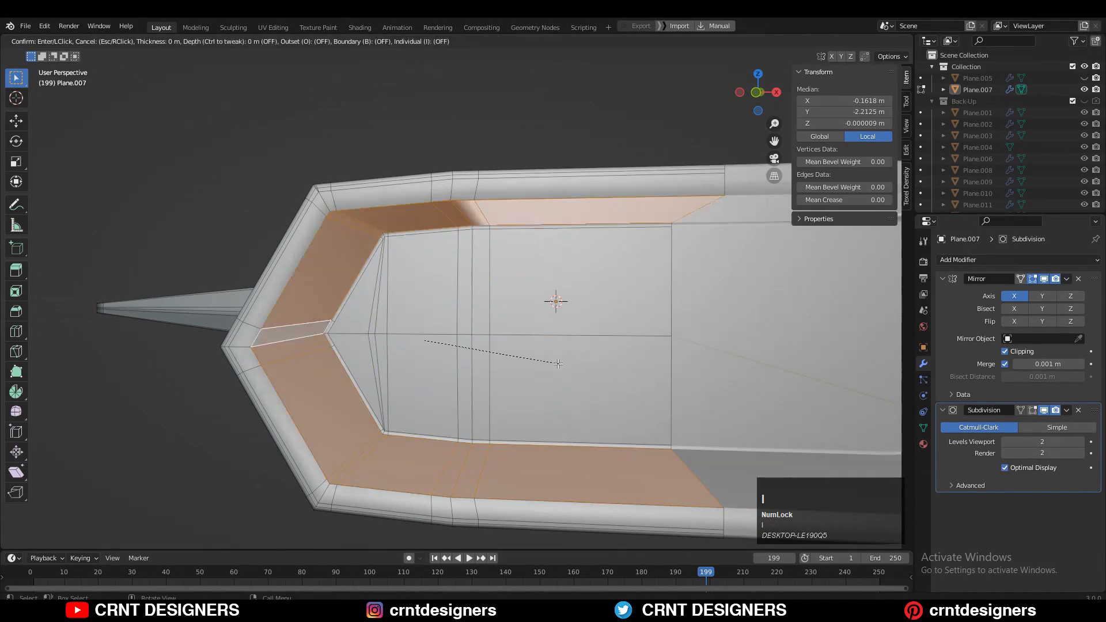
{"action": "left_click", "coordinate": [516, 365], "text": "shift"}
{"action": "middle_click_drag", "start_coordinate": [516, 365], "coordinate": [461, 352]}
{"action": "middle_click_drag", "start_coordinate": [460, 351], "coordinate": [297, 349], "text": "shift"}
{"action": "key", "text": "i"}
{"action": "left_click", "coordinate": [381, 350]}
{"action": "left_click", "coordinate": [297, 350], "text": "alt"}
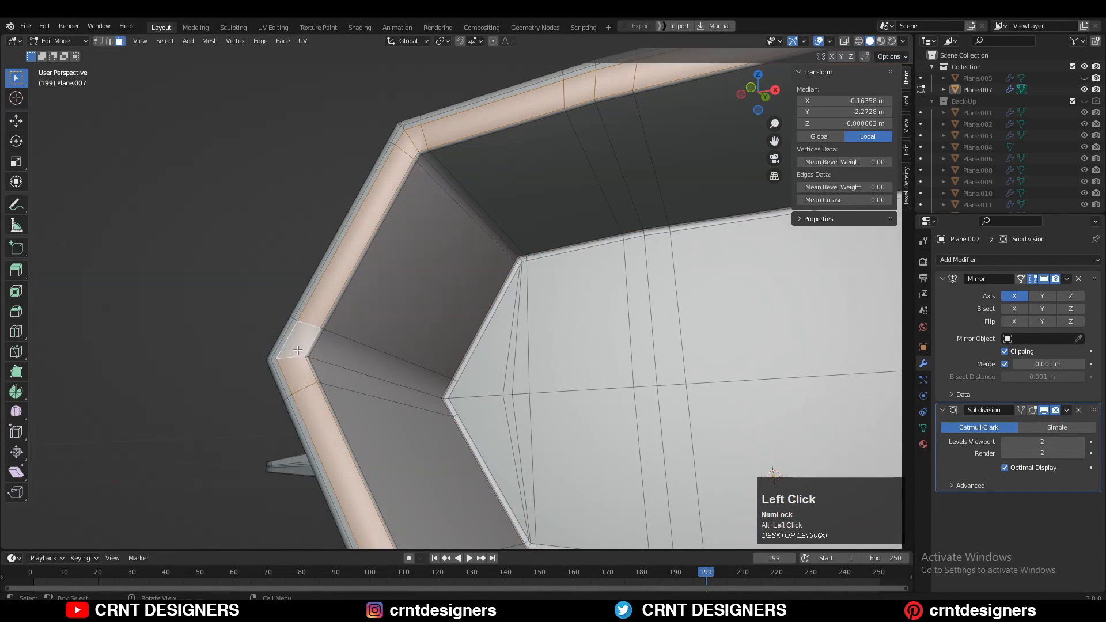
{"action": "left_click", "coordinate": [481, 347]}
Step: Check the subdivided recess in the handle's end and save the file
{"action": "key", "text": "Tab"}
{"action": "scroll", "coordinate": [331, 295], "scroll_direction": "down", "scroll_amount": 5}
{"action": "middle_click_drag", "start_coordinate": [331, 295], "coordinate": [519, 345]}
{"action": "middle_click_drag", "start_coordinate": [518, 346], "coordinate": [601, 330], "text": "shift"}
{"action": "key", "text": "ctrl+s"}
{"action": "scroll", "coordinate": [594, 340], "scroll_direction": "down", "scroll_amount": 5}
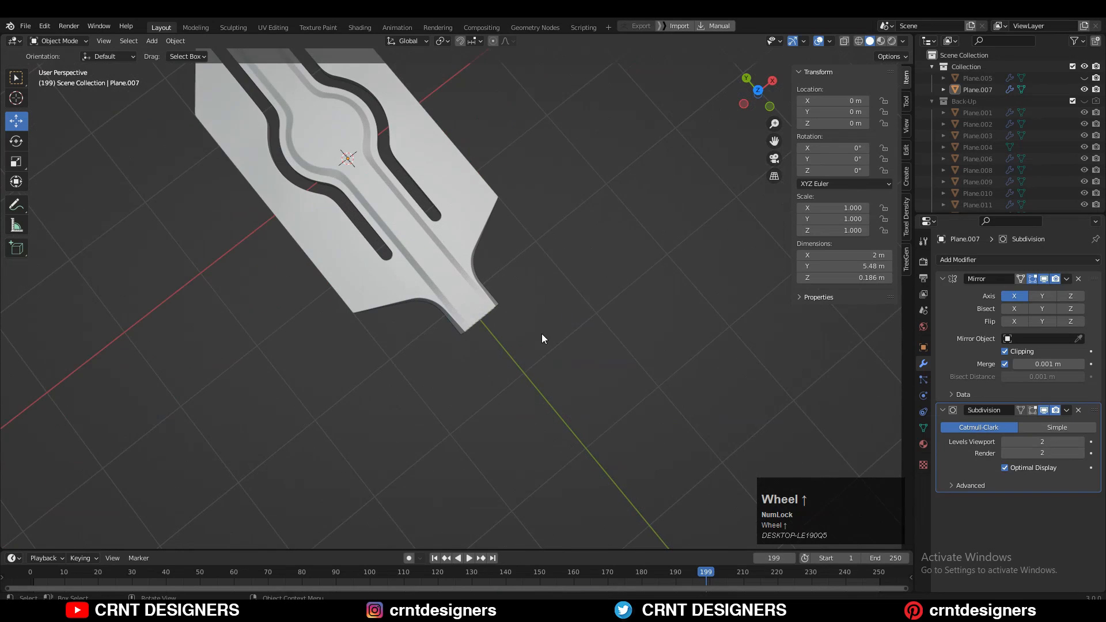
Step: Inset the front and back centre faces of the blade's body and shape them into a regular circle with LoopTools
{"action": "scroll", "coordinate": [555, 313], "scroll_direction": "down", "scroll_amount": 3}
{"action": "left_click", "coordinate": [759, 90]}
{"action": "scroll", "coordinate": [606, 409], "scroll_direction": "up", "scroll_amount": 5, "text": "ctrl"}
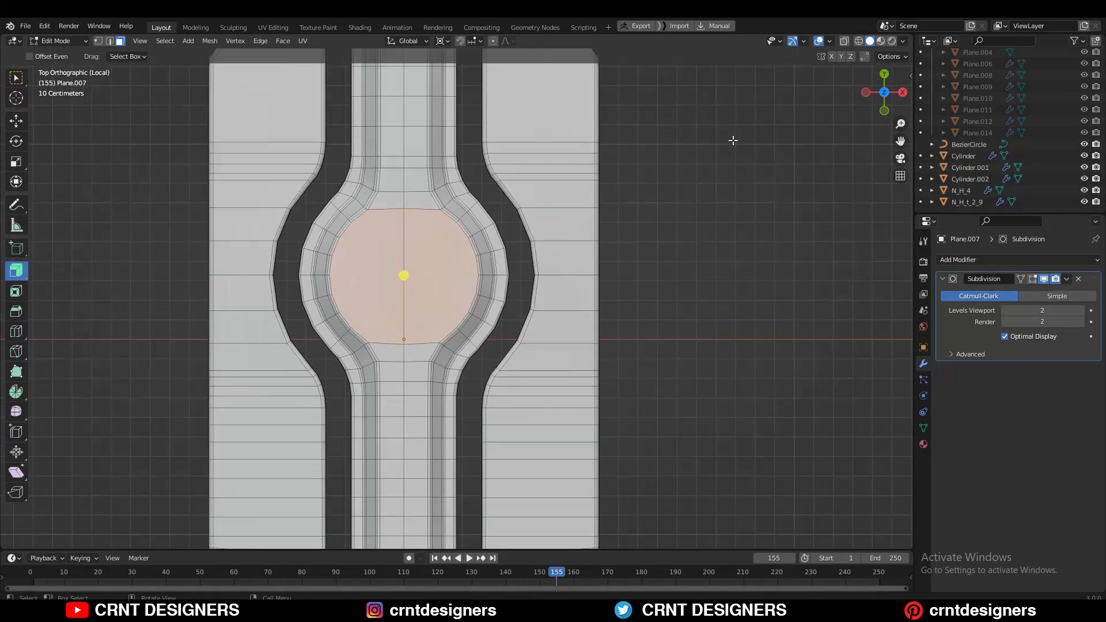
{"action": "left_click_drag", "start_coordinate": [347, 248], "coordinate": [429, 288]}
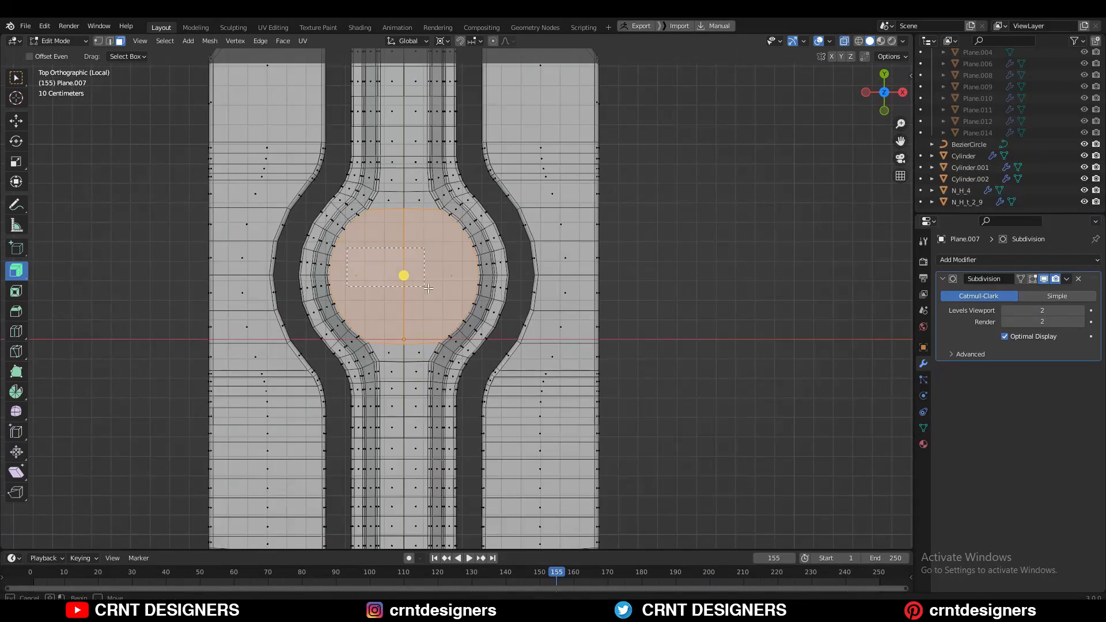
{"action": "scroll", "coordinate": [504, 259], "scroll_direction": "up", "scroll_amount": 2}
{"action": "middle_click_drag", "start_coordinate": [506, 259], "coordinate": [599, 242], "text": "shift"}
{"action": "key", "text": "i"}
{"action": "left_click", "coordinate": [570, 224]}
{"action": "right_click", "coordinate": [572, 180]}
{"action": "left_click", "coordinate": [614, 191]}
{"action": "key", "text": "s"}
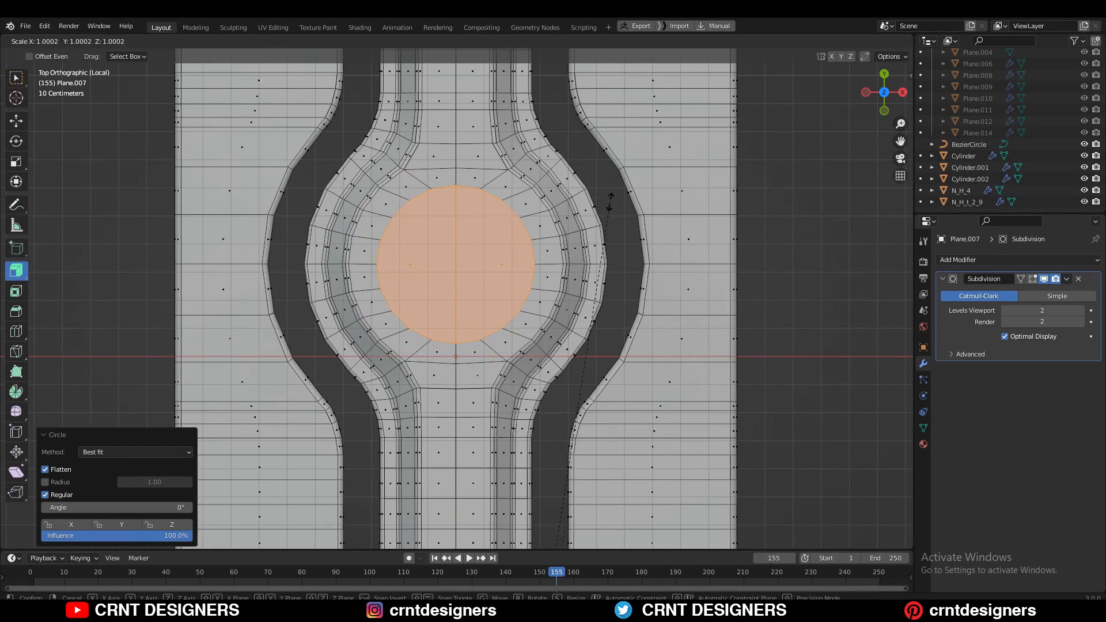
{"action": "right_click", "coordinate": [610, 202]}
Step: Resize the circular centre faces and inset them to add a ring around the circle
{"action": "scroll", "coordinate": [483, 181], "scroll_direction": "down", "scroll_amount": 7}
{"action": "left_click", "coordinate": [459, 91]}
{"action": "scroll", "coordinate": [495, 173], "scroll_direction": "up", "scroll_amount": 7}
{"action": "key", "text": "s"}
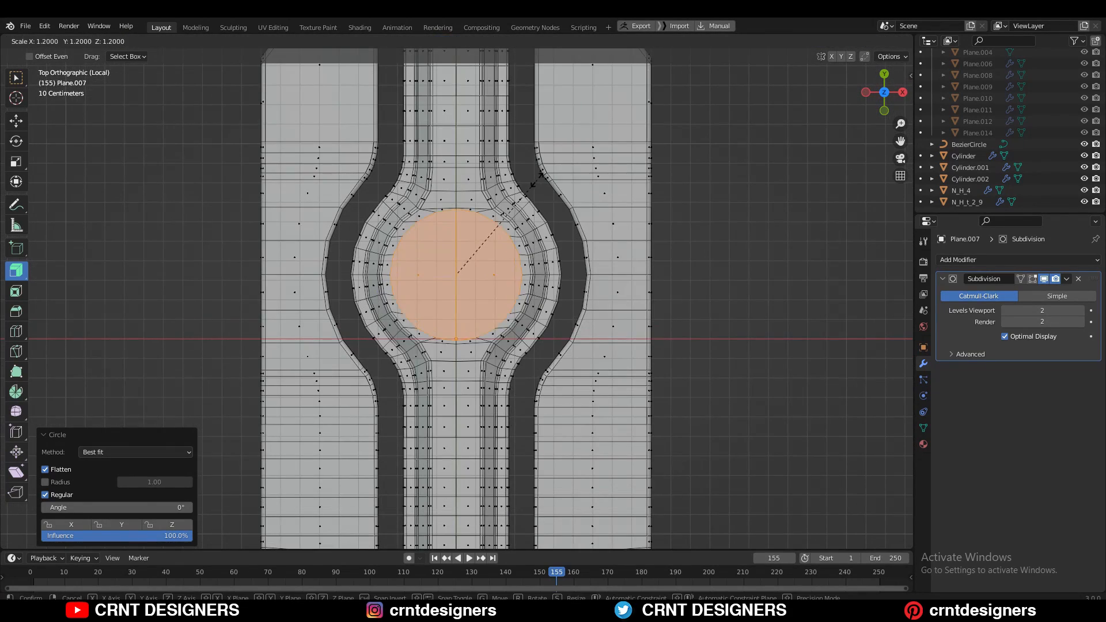
{"action": "left_click", "coordinate": [522, 190]}
{"action": "scroll", "coordinate": [522, 191], "scroll_direction": "up", "scroll_amount": 4}
{"action": "key", "text": "s"}
{"action": "left_click", "coordinate": [612, 191]}
{"action": "scroll", "coordinate": [556, 229], "scroll_direction": "up", "scroll_amount": 3}
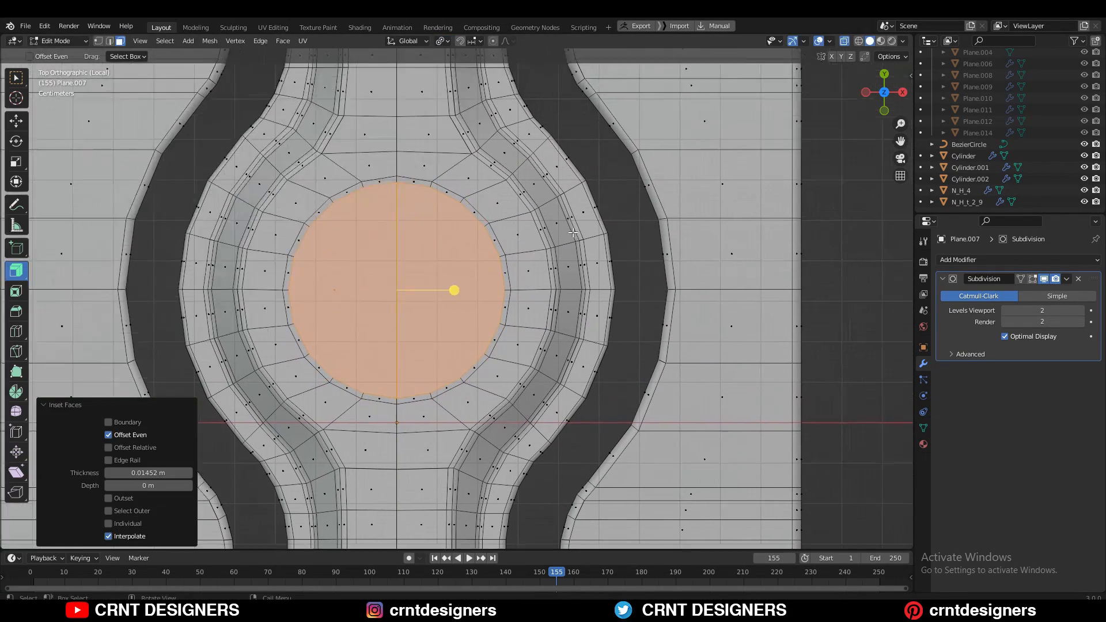
{"action": "left_click", "coordinate": [600, 162]}
Step: Sink the circular faces into both sides of the body with Shrink/Fatten and inset the recess floors
{"action": "scroll", "coordinate": [600, 161], "scroll_direction": "down", "scroll_amount": 4}
{"action": "key", "text": "alt+s"}
{"action": "middle_click_drag", "start_coordinate": [477, 292], "coordinate": [533, 351]}
{"action": "key", "text": "alt+s"}
{"action": "key", "text": "i"}
{"action": "left_click", "coordinate": [596, 314]}
{"action": "scroll", "coordinate": [596, 314], "scroll_direction": "up", "scroll_amount": 2}
{"action": "mouse_move", "coordinate": [596, 314]}
{"action": "middle_mouse_down"}
{"action": "mouse_move", "coordinate": [576, 277]}
{"action": "mouse_move", "coordinate": [610, 302]}
{"action": "middle_mouse_up"}
{"action": "key", "text": "i"}
Step: Delete the innermost circular faces on both sides and bridge the two open edge loops into a through hole
{"action": "key", "text": "x"}
{"action": "key", "text": "2"}
{"action": "left_click", "coordinate": [572, 289], "text": "alt"}
{"action": "left_click", "coordinate": [541, 293], "text": "alt+shift"}
{"action": "right_click", "coordinate": [646, 223]}
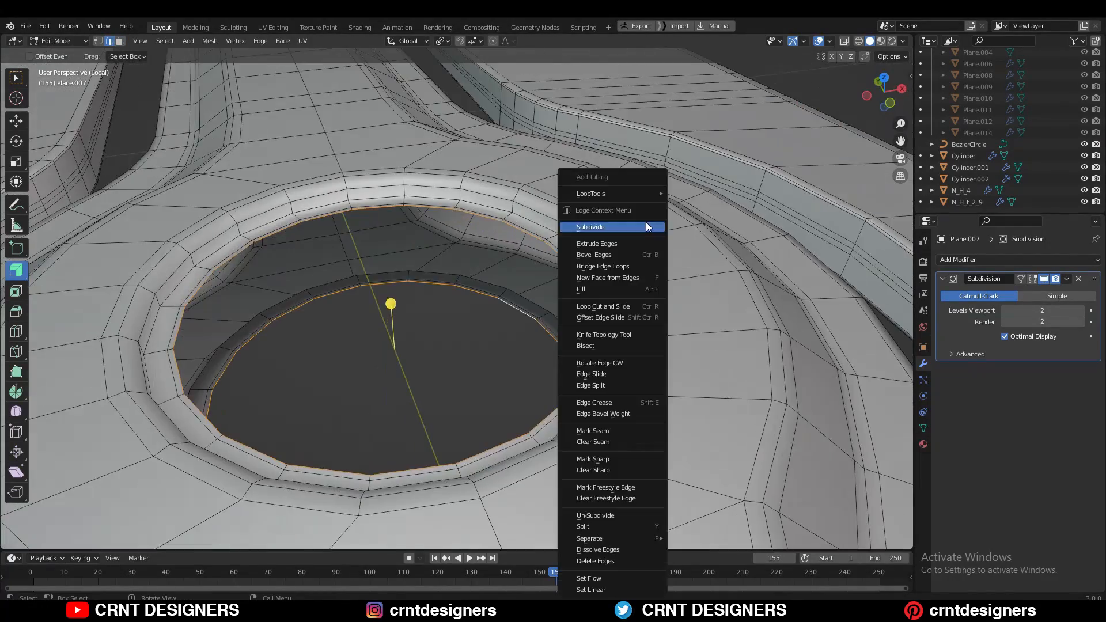
{"action": "left_click", "coordinate": [625, 267]}
{"action": "key", "text": "Tab"}
{"action": "key", "text": "Tab"}
Step: Scale the hole's inner wall faces to 0.5 along Z and reduce the hole's diameter
{"action": "middle_click_drag", "start_coordinate": [509, 286], "coordinate": [484, 271]}
{"action": "key", "text": "s"}
{"action": "key", "text": "z"}
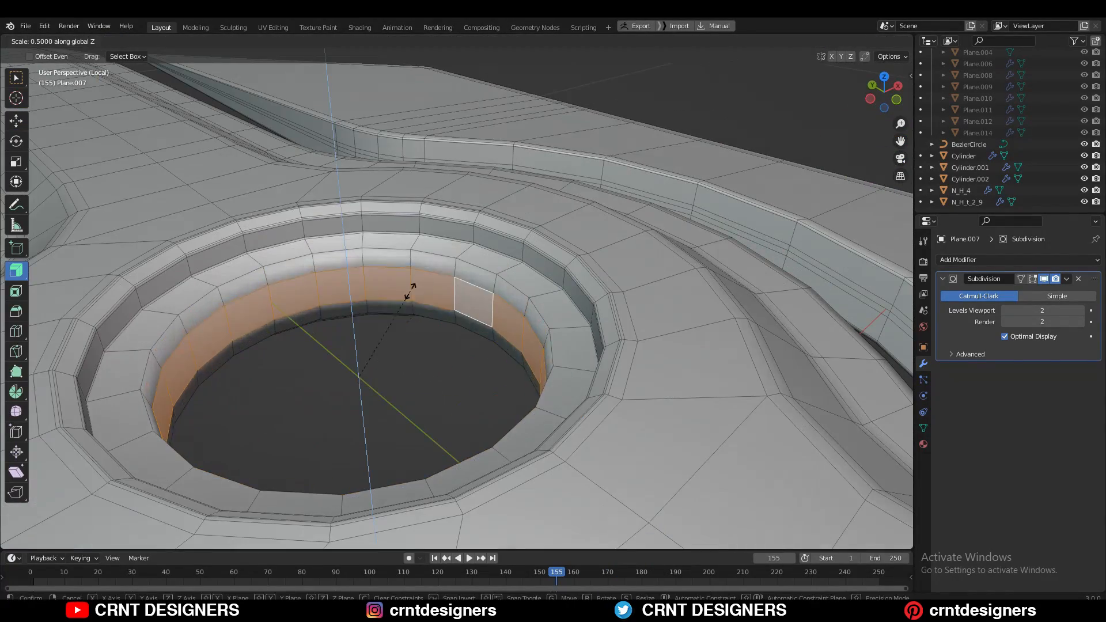
{"action": "left_click", "coordinate": [412, 292]}
{"action": "key", "text": "s"}
{"action": "left_click", "coordinate": [594, 308]}
{"action": "middle_click_drag", "start_coordinate": [593, 309], "coordinate": [484, 254]}
{"action": "scroll", "coordinate": [477, 348], "scroll_direction": "down", "scroll_amount": 4}
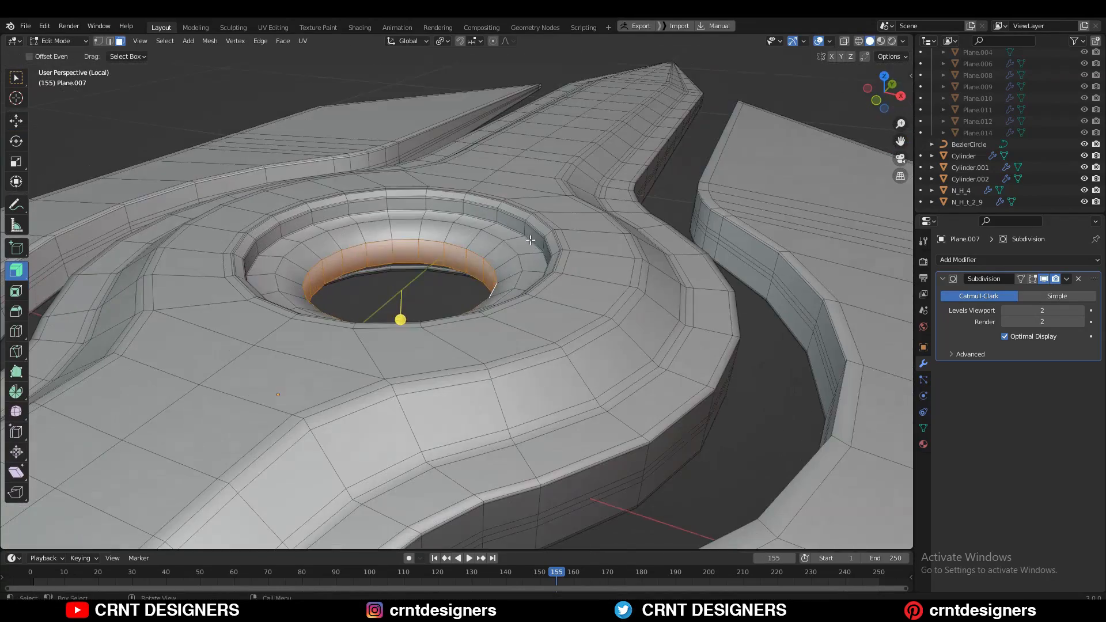
Step: Inset the face loops of the central hole's wall and surrounding ring to add support edges, checking the smoothed result
{"action": "left_click", "coordinate": [488, 242], "text": "alt"}
{"action": "scroll", "coordinate": [487, 256], "scroll_direction": "up", "scroll_amount": 4}
{"action": "left_click", "coordinate": [558, 247]}
{"action": "key", "text": "i"}
{"action": "mouse_move", "coordinate": [558, 247]}
{"action": "middle_mouse_down"}
{"action": "mouse_move", "coordinate": [599, 253]}
{"action": "mouse_move", "coordinate": [548, 244]}
{"action": "middle_mouse_up"}
{"action": "left_click", "coordinate": [549, 287], "text": "alt"}
{"action": "key", "text": "i"}
{"action": "left_click", "coordinate": [694, 326]}
{"action": "key", "text": "Tab"}
{"action": "middle_click_drag", "start_coordinate": [685, 331], "coordinate": [666, 436]}
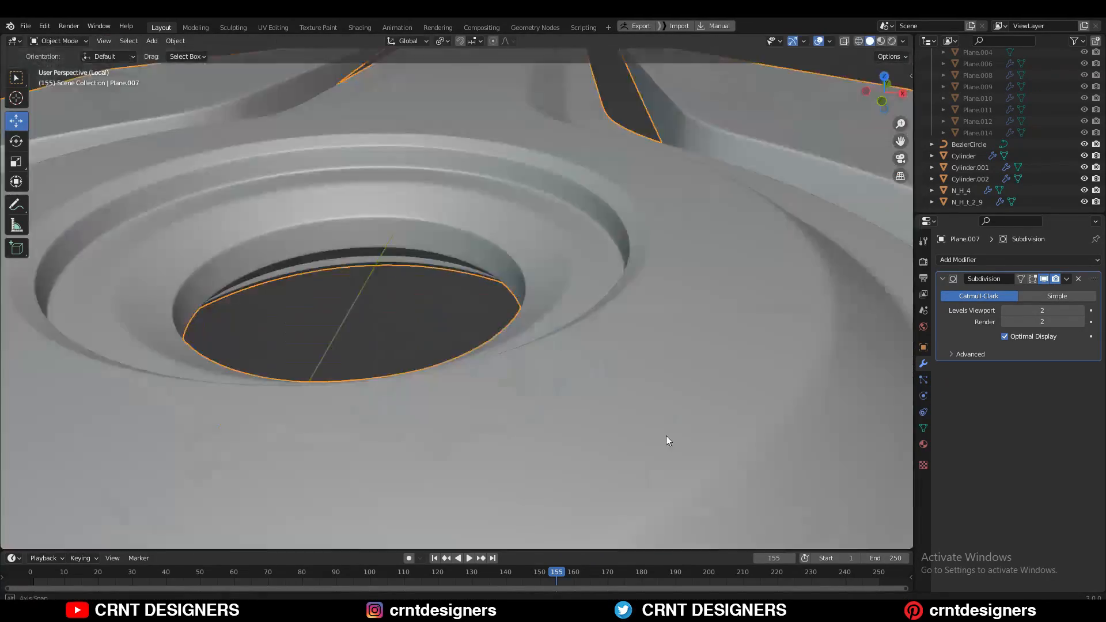
{"action": "scroll", "coordinate": [663, 433], "scroll_direction": "down", "scroll_amount": 6}
{"action": "middle_click_drag", "start_coordinate": [259, 236], "coordinate": [260, 299]}
Step: Inset the flat ring faces between the hole and the recess wall to add support edges, and save the file
{"action": "key", "text": "Tab"}
{"action": "scroll", "coordinate": [518, 305], "scroll_direction": "up", "scroll_amount": 4}
{"action": "left_click", "coordinate": [542, 300], "text": "alt"}
{"action": "left_click", "coordinate": [554, 313], "text": "alt+shift"}
{"action": "middle_click_drag", "start_coordinate": [542, 301], "coordinate": [763, 272]}
{"action": "scroll", "coordinate": [764, 272], "scroll_direction": "up", "scroll_amount": 4}
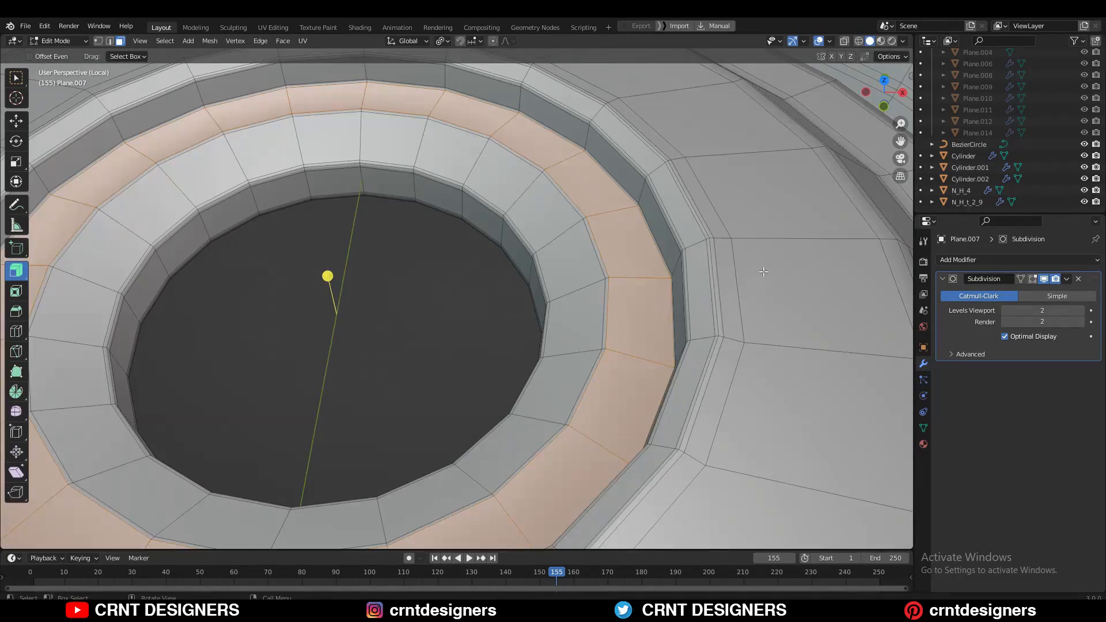
{"action": "scroll", "coordinate": [390, 309], "scroll_direction": "down", "scroll_amount": 8}
{"action": "middle_click_drag", "start_coordinate": [682, 282], "coordinate": [358, 322]}
{"action": "scroll", "coordinate": [522, 343], "scroll_direction": "up", "scroll_amount": 6}
{"action": "middle_click_drag", "start_coordinate": [523, 343], "coordinate": [582, 230]}
{"action": "left_click", "coordinate": [594, 202]}
{"action": "middle_click_drag", "start_coordinate": [593, 201], "coordinate": [691, 206]}
{"action": "scroll", "coordinate": [520, 199], "scroll_direction": "down", "scroll_amount": 8}
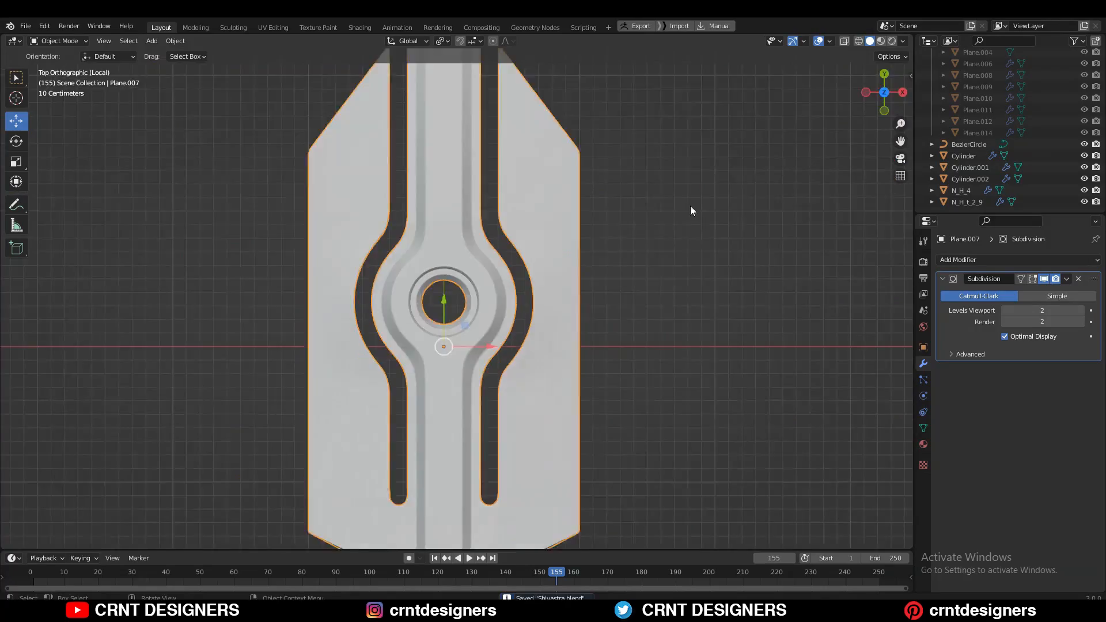
Step: Try a loop cut around the hole's sloped ring, check the subdivided result, and dissolve the added loop
{"action": "scroll", "coordinate": [576, 271], "scroll_direction": "up", "scroll_amount": 8}
{"action": "middle_click_drag", "start_coordinate": [556, 283], "coordinate": [564, 190]}
{"action": "key", "text": "Tab"}
{"action": "key", "text": "ctrl+r"}
{"action": "left_click", "coordinate": [601, 276]}
{"action": "key", "text": "Tab"}
{"action": "scroll", "coordinate": [604, 257], "scroll_direction": "down", "scroll_amount": 3}
{"action": "middle_click_drag", "start_coordinate": [577, 255], "coordinate": [617, 257]}
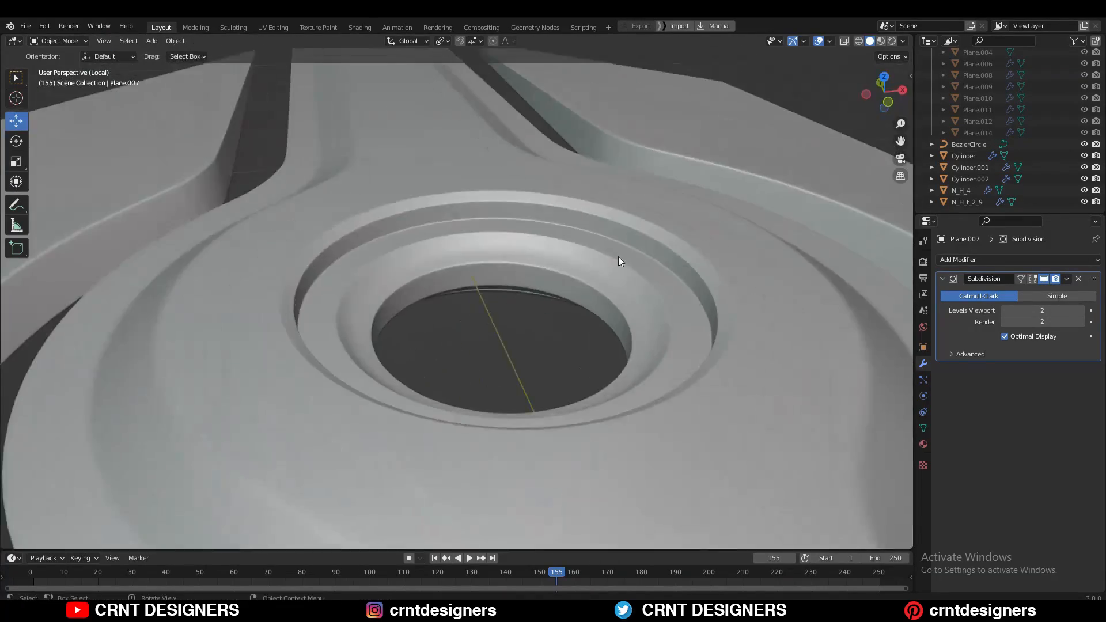
{"action": "scroll", "coordinate": [717, 260], "scroll_direction": "up", "scroll_amount": 6}
{"action": "key", "text": "Tab"}
{"action": "middle_click_drag", "start_coordinate": [761, 265], "coordinate": [714, 397]}
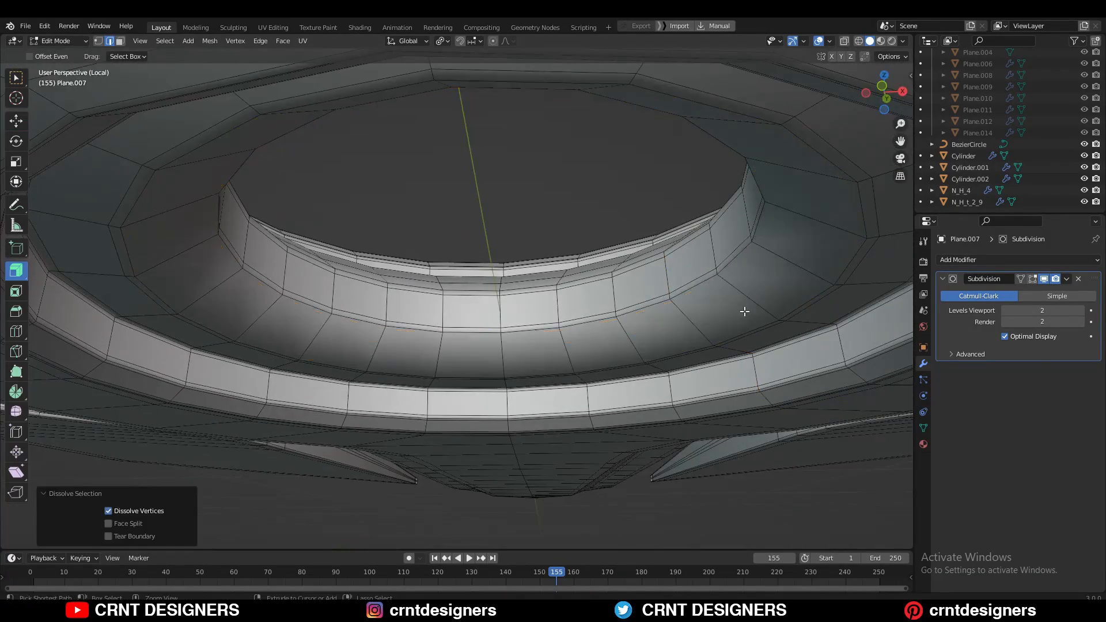
Step: Add a centred loop cut around the hole's sloped ring and offset it by -0.00236 m with Shrink/Fatten
{"action": "key", "text": "ctrl+r"}
{"action": "left_click", "coordinate": [680, 253]}
{"action": "right_click", "coordinate": [680, 254]}
{"action": "key", "text": "alt+s"}
{"action": "middle_click_drag", "start_coordinate": [634, 254], "coordinate": [688, 275]}
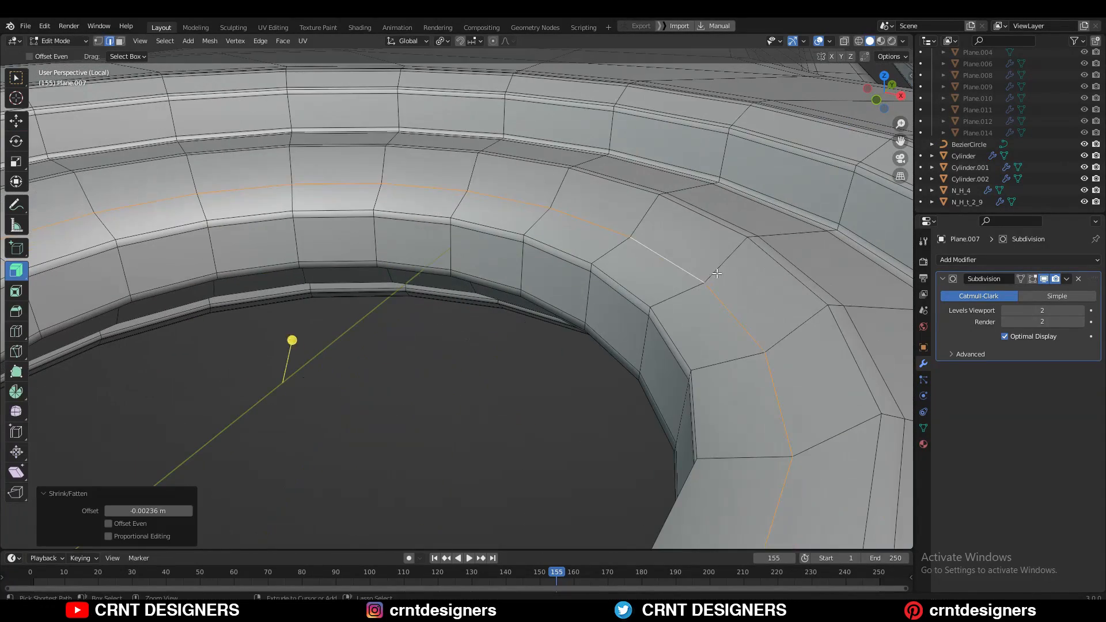
Step: Bevel the sloped ring's middle edge loops with 3 segments to round the ring, and save the file
{"action": "key", "text": "ctrl+b"}
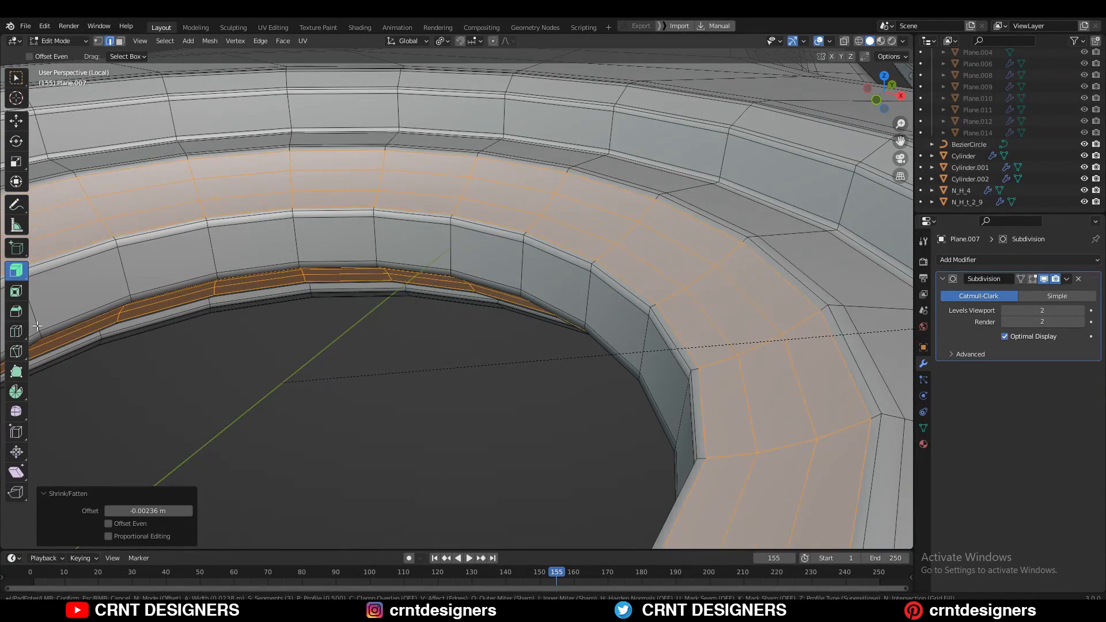
{"action": "left_click", "coordinate": [37, 326]}
{"action": "key", "text": "Tab"}
{"action": "left_click", "coordinate": [301, 336]}
{"action": "scroll", "coordinate": [300, 336], "scroll_direction": "down", "scroll_amount": 12}
{"action": "middle_click_drag", "start_coordinate": [301, 336], "coordinate": [607, 291]}
{"action": "key", "text": "ctrl+s"}
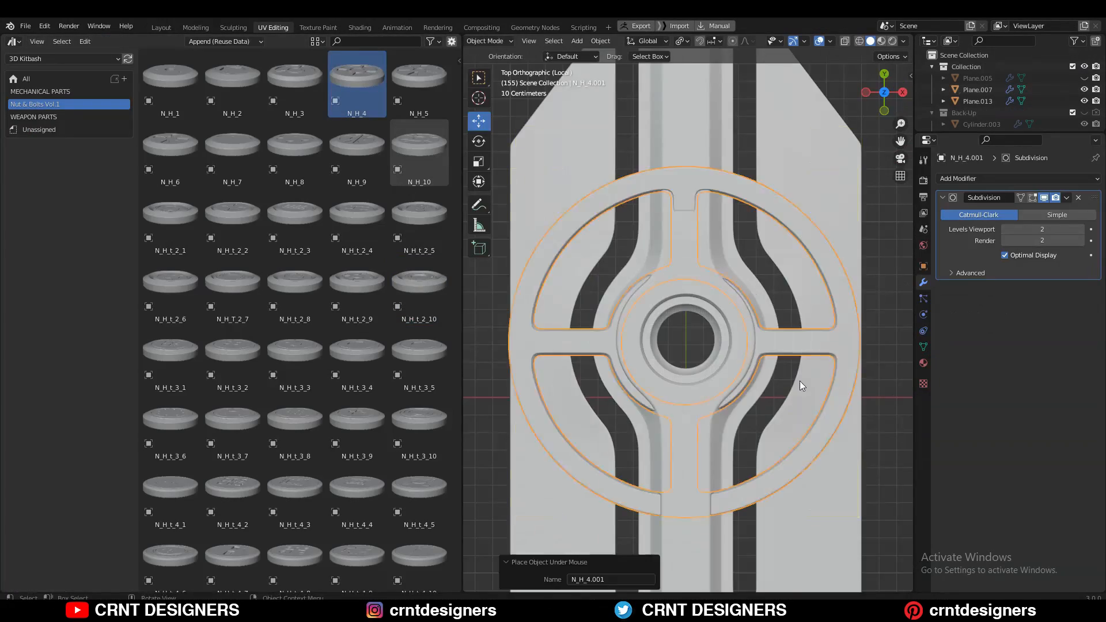
Step: Scale the placed N_H_4 spoked ring down to fit inside the body's central hole
{"action": "scroll", "coordinate": [800, 382], "scroll_direction": "down", "scroll_amount": 5}
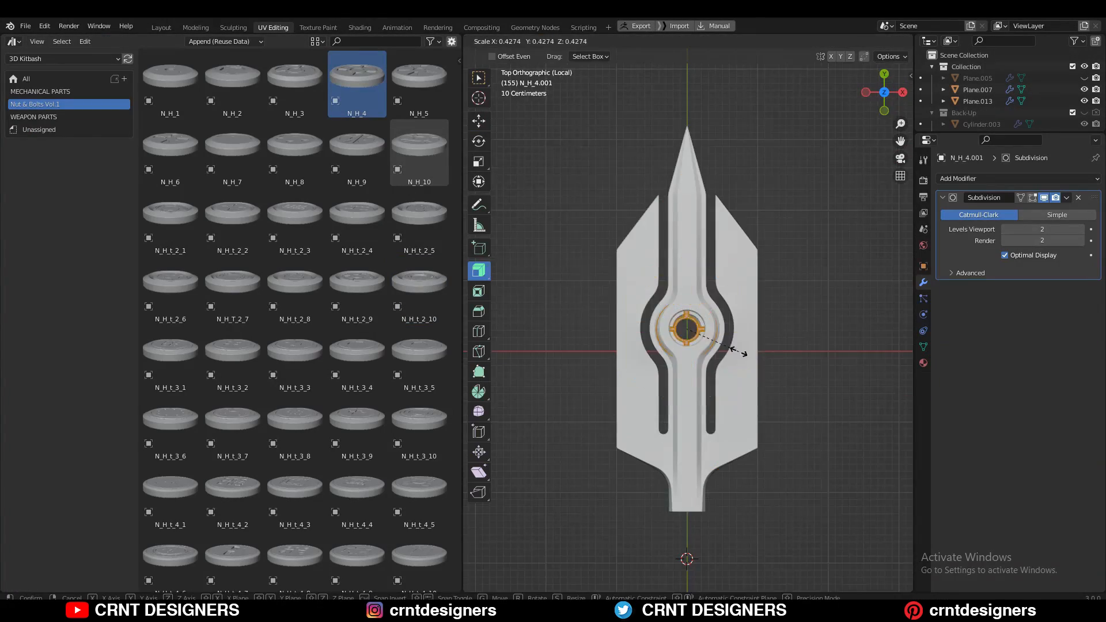
{"action": "scroll", "coordinate": [708, 321], "scroll_direction": "up", "scroll_amount": 6}
{"action": "key", "text": "Tab"}
{"action": "left_click", "coordinate": [844, 231]}
{"action": "scroll", "coordinate": [749, 248], "scroll_direction": "down", "scroll_amount": 5}
{"action": "middle_click_drag", "start_coordinate": [845, 232], "coordinate": [729, 351]}
{"action": "scroll", "coordinate": [583, 254], "scroll_direction": "up", "scroll_amount": 6}
Step: Symmetrize the whole mesh of the spoked ring
{"action": "key", "text": "Tab"}
{"action": "left_click", "coordinate": [635, 41]}
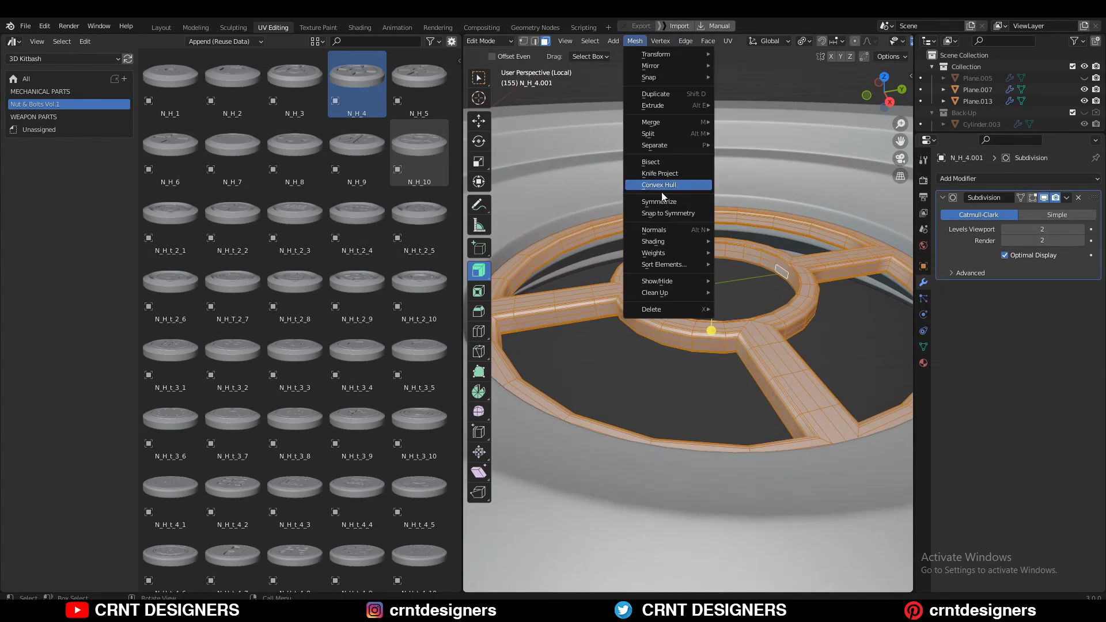
{"action": "left_click", "coordinate": [663, 199]}
{"action": "key", "text": "Tab"}
{"action": "middle_click_drag", "start_coordinate": [675, 271], "coordinate": [750, 261]}
Step: Scale the spoked ring's mesh along Z to adjust its thickness and save the file
{"action": "key", "text": "Tab"}
{"action": "key", "text": "KP_3"}
{"action": "middle_click_drag", "start_coordinate": [849, 41], "coordinate": [788, 29]}
{"action": "left_click", "coordinate": [907, 41]}
{"action": "key", "text": "s"}
{"action": "key", "text": "z"}
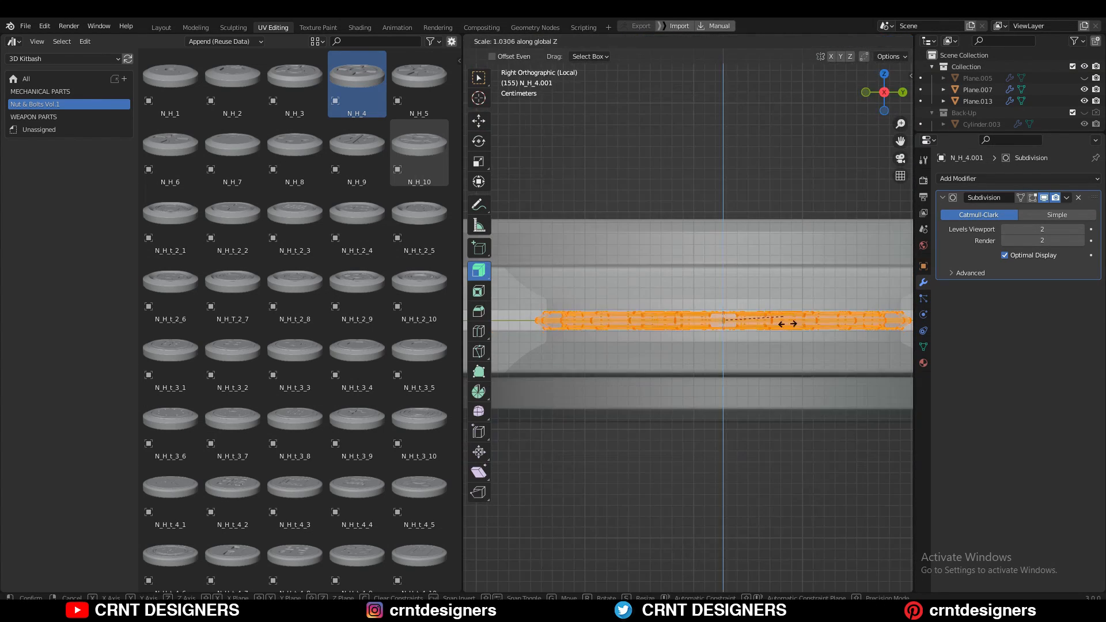
{"action": "left_click", "coordinate": [785, 323]}
{"action": "middle_click_drag", "start_coordinate": [785, 323], "coordinate": [755, 188]}
{"action": "left_click", "coordinate": [906, 40]}
{"action": "key", "text": "Tab"}
{"action": "key", "text": "ctrl+s"}
{"action": "scroll", "coordinate": [686, 296], "scroll_direction": "down", "scroll_amount": 6}
{"action": "middle_click_drag", "start_coordinate": [686, 295], "coordinate": [666, 411]}
Step: Add a Round Cube shaped as a sphere and scale it down
{"action": "key", "text": "KP_7"}
{"action": "key", "text": "shift+a"}
{"action": "mouse_move", "coordinate": [737, 287]}
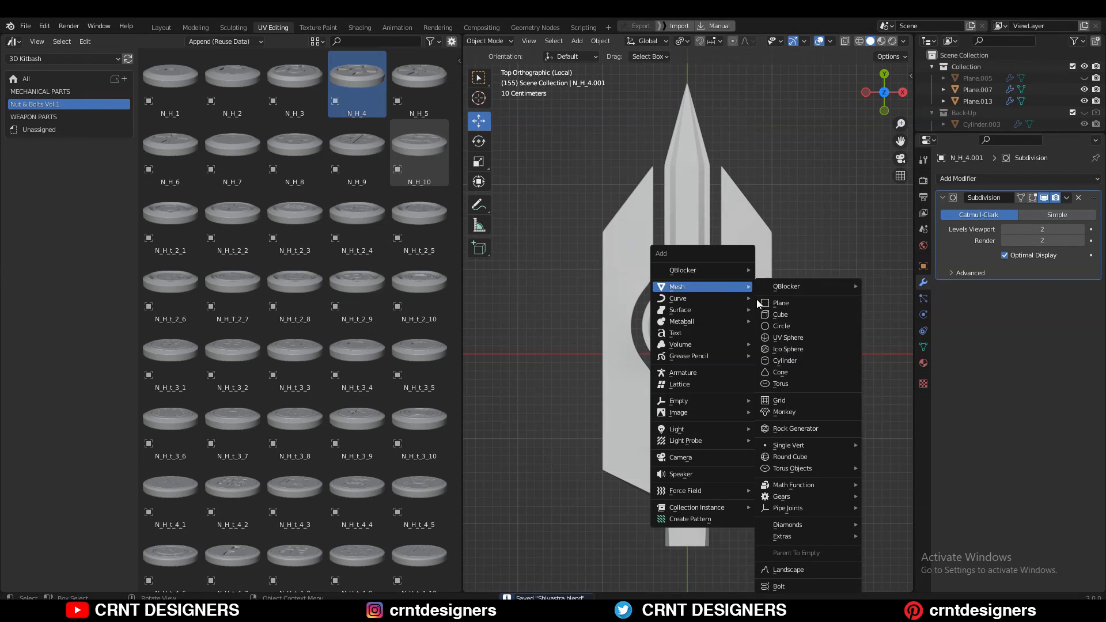
{"action": "left_click", "coordinate": [791, 457]}
{"action": "left_click", "coordinate": [580, 289]}
{"action": "left_click", "coordinate": [592, 326]}
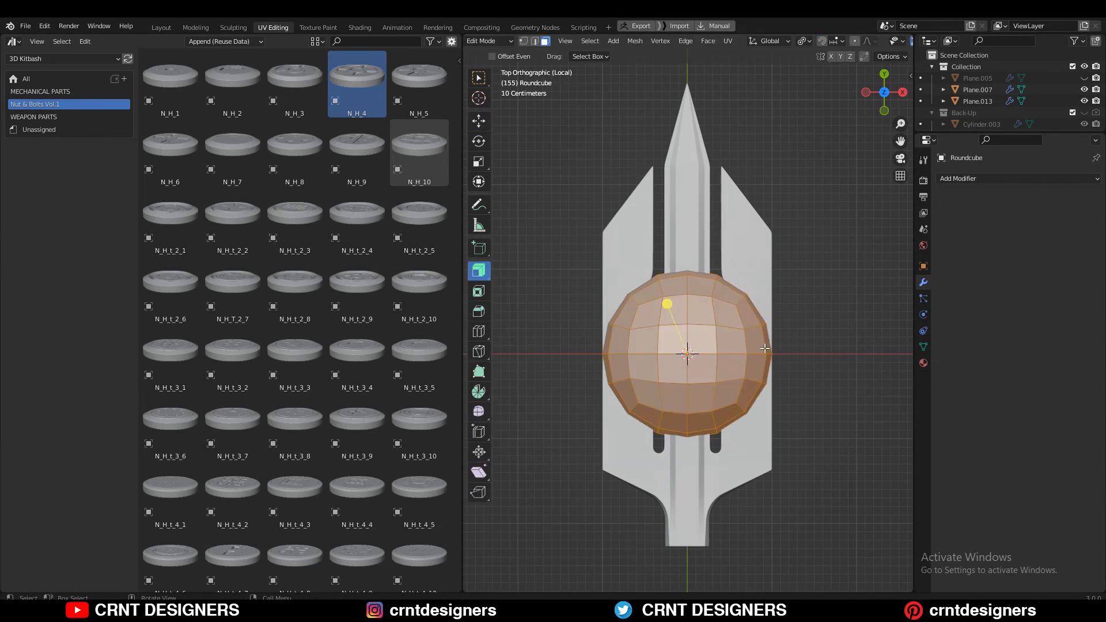
{"action": "key", "text": "s"}
{"action": "left_click", "coordinate": [717, 344]}
{"action": "scroll", "coordinate": [801, 349], "scroll_direction": "up", "scroll_amount": 4}
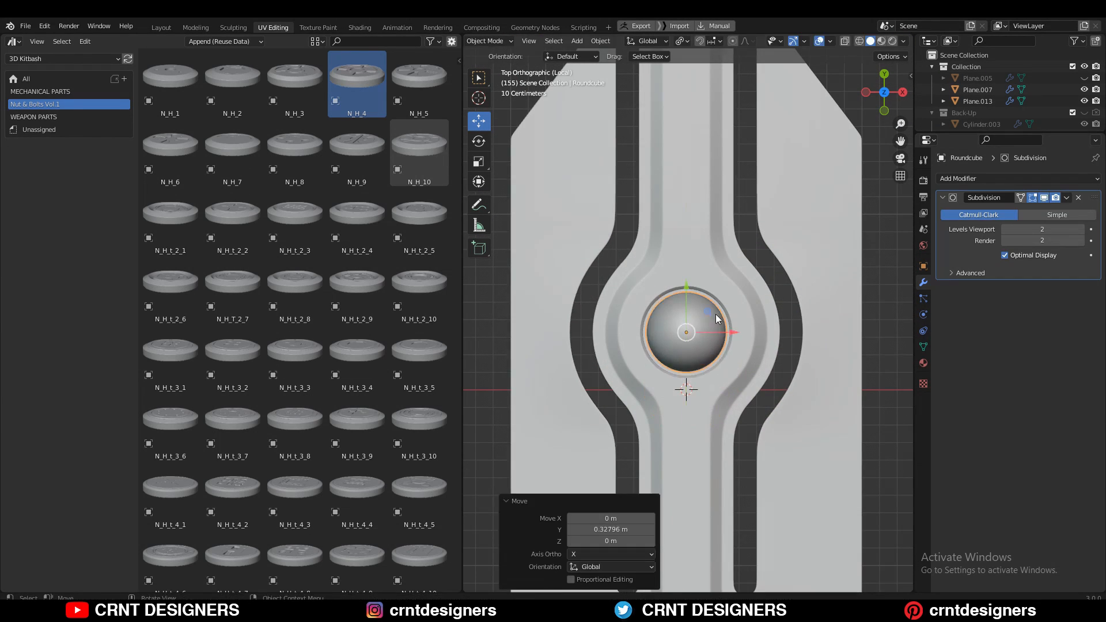
Step: Scale the sphere to fit snugly in the hub of the spoked ring
{"action": "scroll", "coordinate": [716, 319], "scroll_direction": "up", "scroll_amount": 6}
{"action": "key", "text": "s"}
{"action": "left_click", "coordinate": [662, 347]}
{"action": "scroll", "coordinate": [658, 366], "scroll_direction": "up", "scroll_amount": 6}
{"action": "key", "text": "s"}
{"action": "left_click", "coordinate": [755, 249]}
{"action": "scroll", "coordinate": [709, 300], "scroll_direction": "down", "scroll_amount": 7}
{"action": "middle_click_drag", "start_coordinate": [787, 398], "coordinate": [665, 333]}
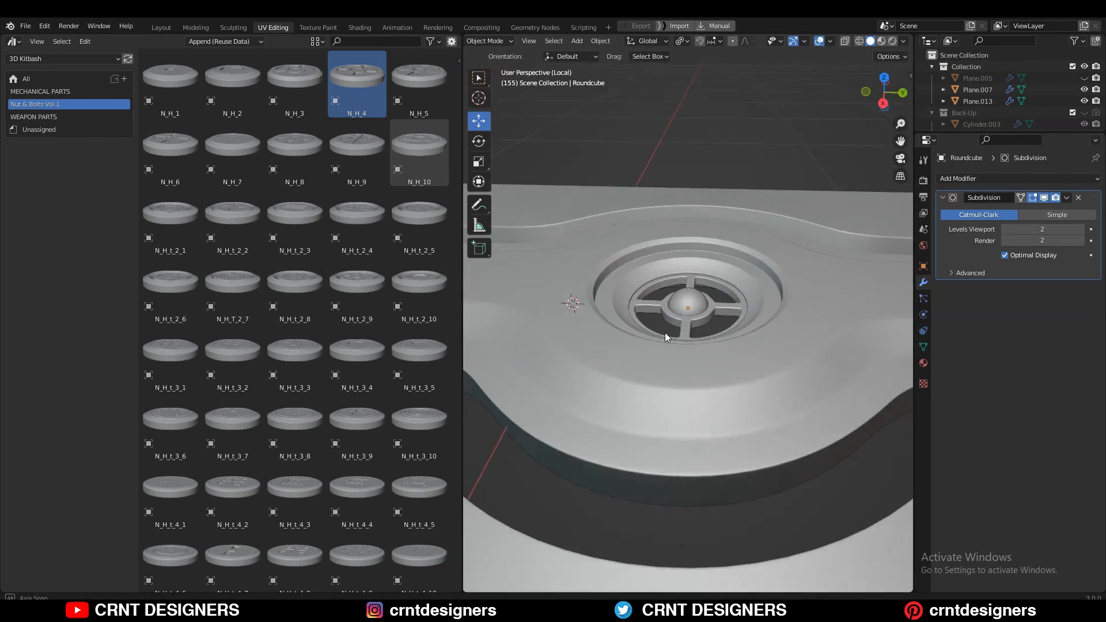
{"action": "scroll", "coordinate": [665, 333], "scroll_direction": "down", "scroll_amount": 8}
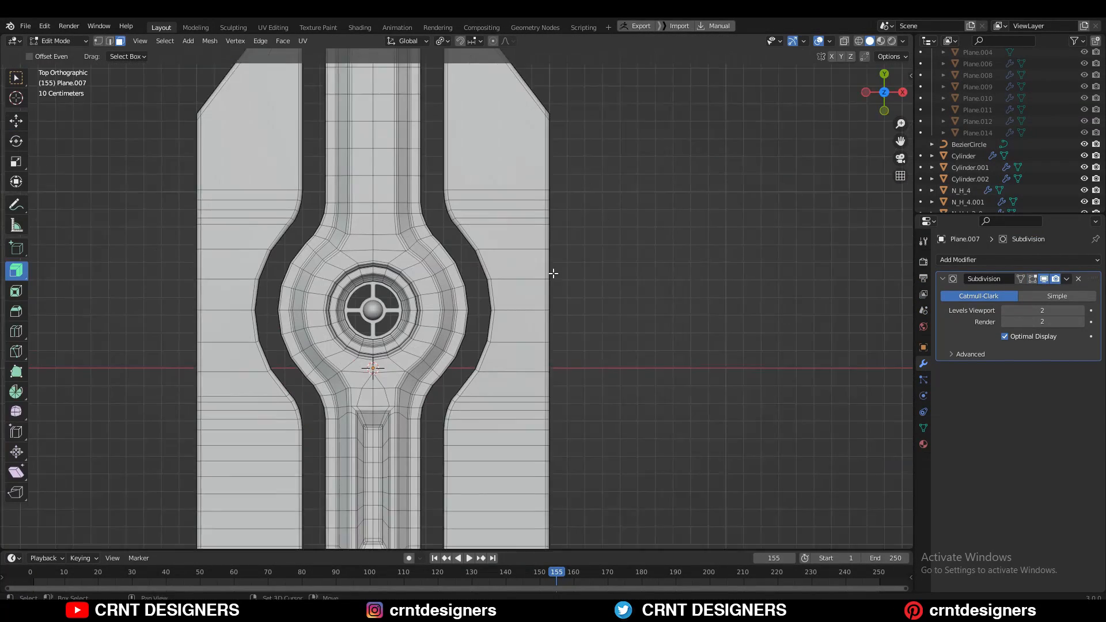
Step: Select the curved face strips around the central recess and inset them
{"action": "middle_click_drag", "start_coordinate": [553, 273], "coordinate": [679, 249], "text": "shift"}
{"action": "left_click", "coordinate": [468, 238]}
{"action": "left_click", "coordinate": [542, 333], "text": "alt+shift"}
{"action": "key", "text": "i"}
{"action": "left_click", "coordinate": [535, 322]}
{"action": "middle_click_drag", "start_coordinate": [536, 323], "coordinate": [513, 257]}
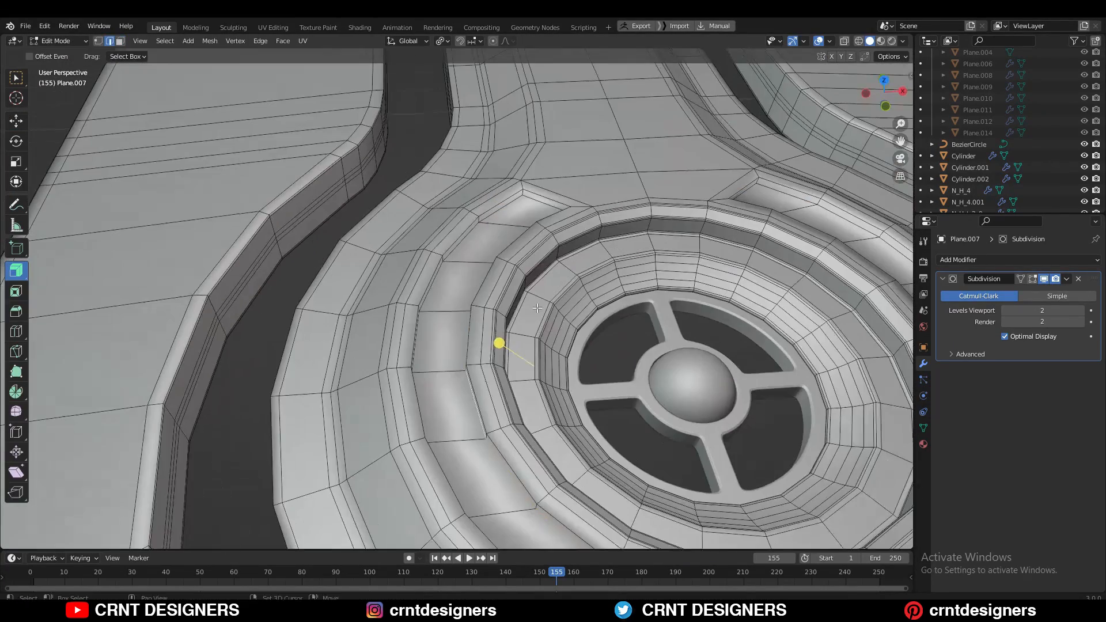
{"action": "middle_click_drag", "start_coordinate": [537, 308], "coordinate": [541, 306], "text": "shift"}
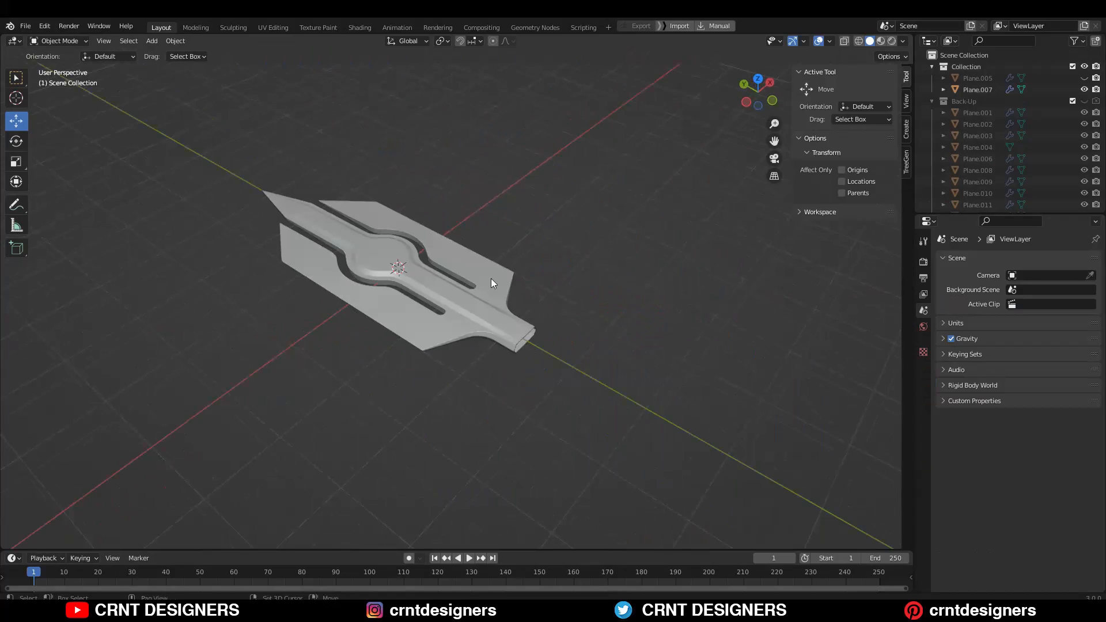
Step: Add a cylinder with 16 vertices
{"action": "key", "text": "shift+a"}
{"action": "mouse_move", "coordinate": [449, 261]}
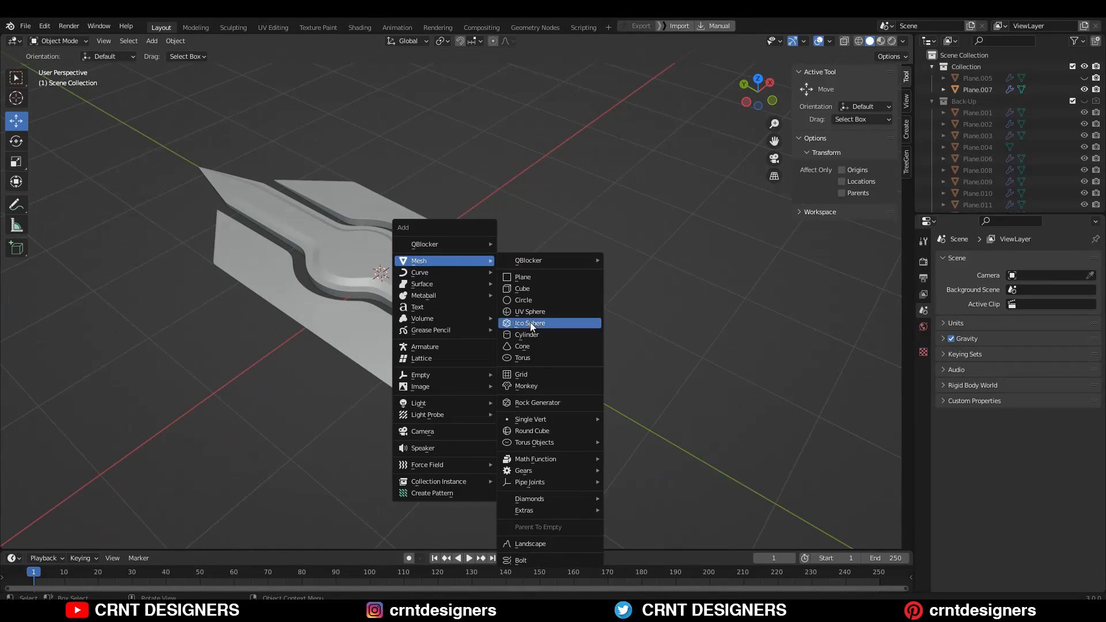
{"action": "left_click", "coordinate": [527, 335]}
{"action": "double_click", "coordinate": [155, 400]}
{"action": "type", "text": "16"}
Step: Rotate the cylinder 90° about X and scale it uniformly to 0.2
{"action": "left_click", "coordinate": [746, 102]}
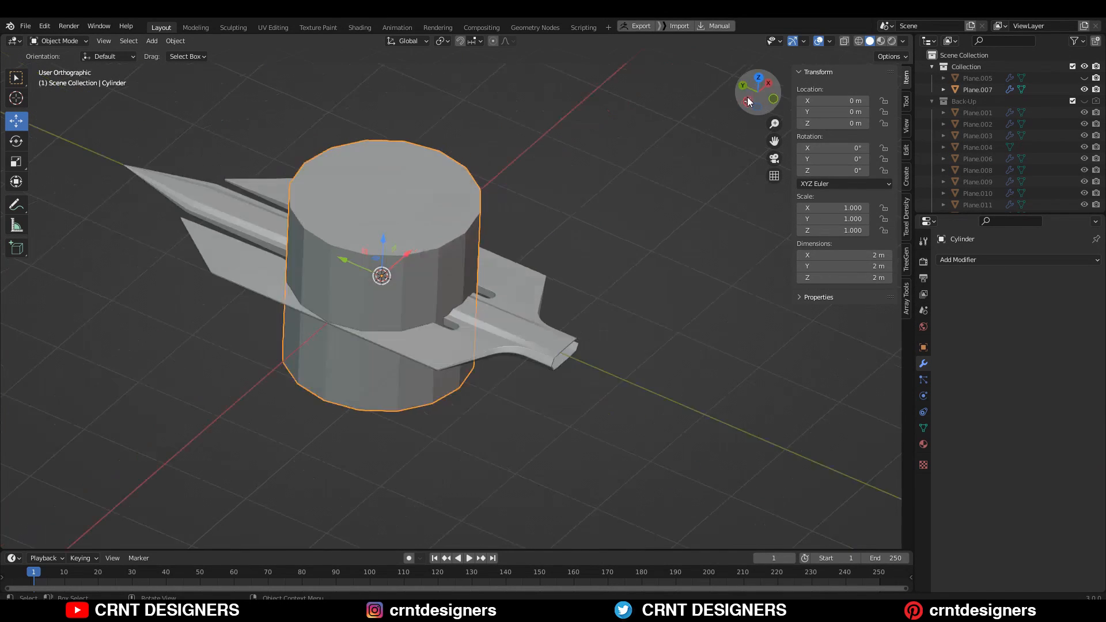
{"action": "scroll", "coordinate": [748, 102], "scroll_direction": "down", "scroll_amount": 4}
{"action": "key", "text": "r"}
{"action": "left_click", "coordinate": [759, 91]}
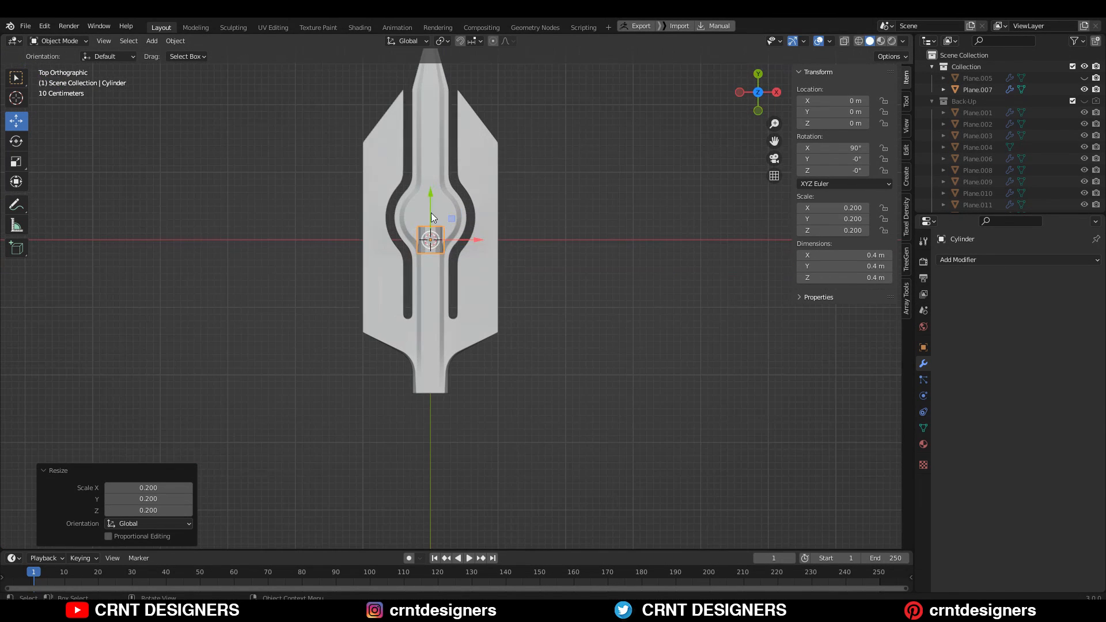
Step: Move the cylinder along Y to just beyond the handle's open end
{"action": "left_click", "coordinate": [410, 401]}
{"action": "scroll", "coordinate": [540, 293], "scroll_direction": "up", "scroll_amount": 4}
{"action": "key", "text": "Tab"}
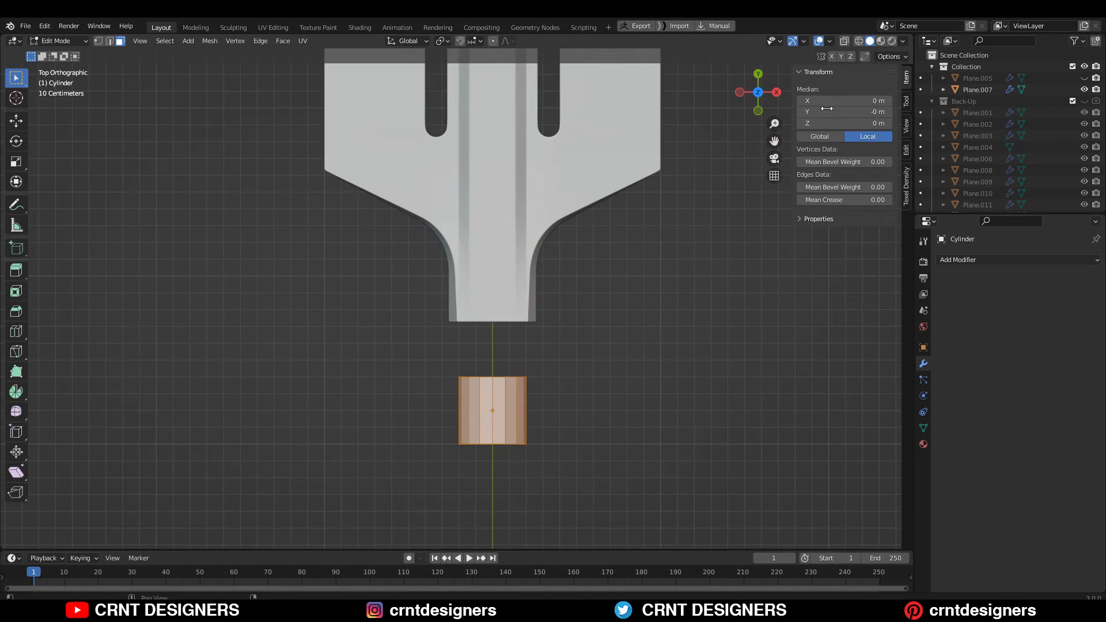
{"action": "key", "text": "Tab"}
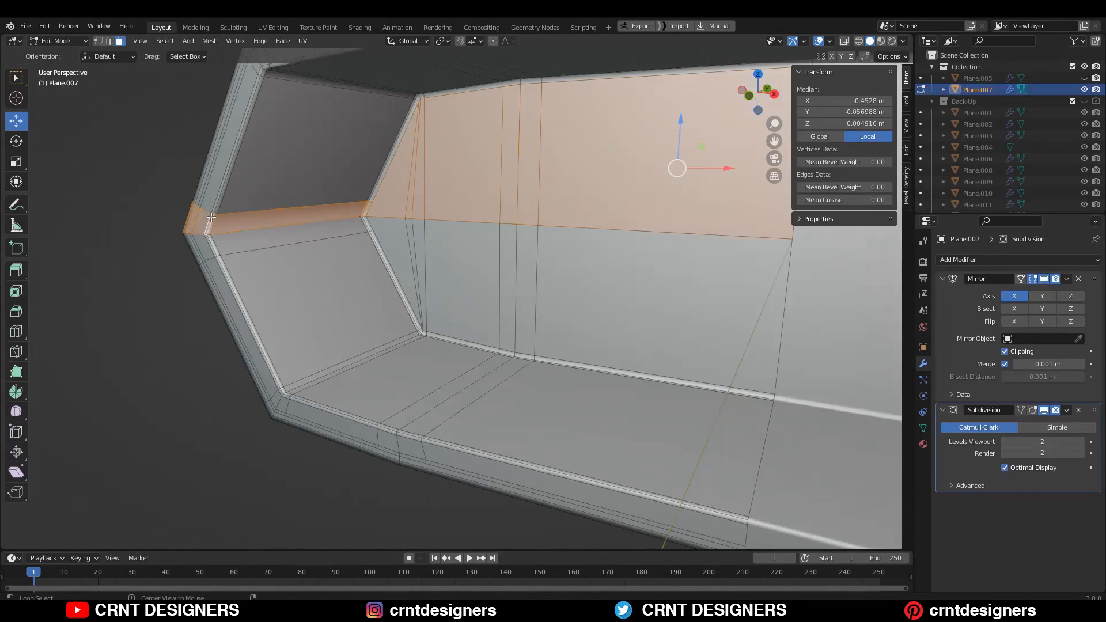
Step: Select the inner wall face loops of the handle recess, duplicate them and separate them into a new object
{"action": "left_click", "coordinate": [242, 173], "text": "alt"}
{"action": "left_click", "coordinate": [231, 323], "text": "alt"}
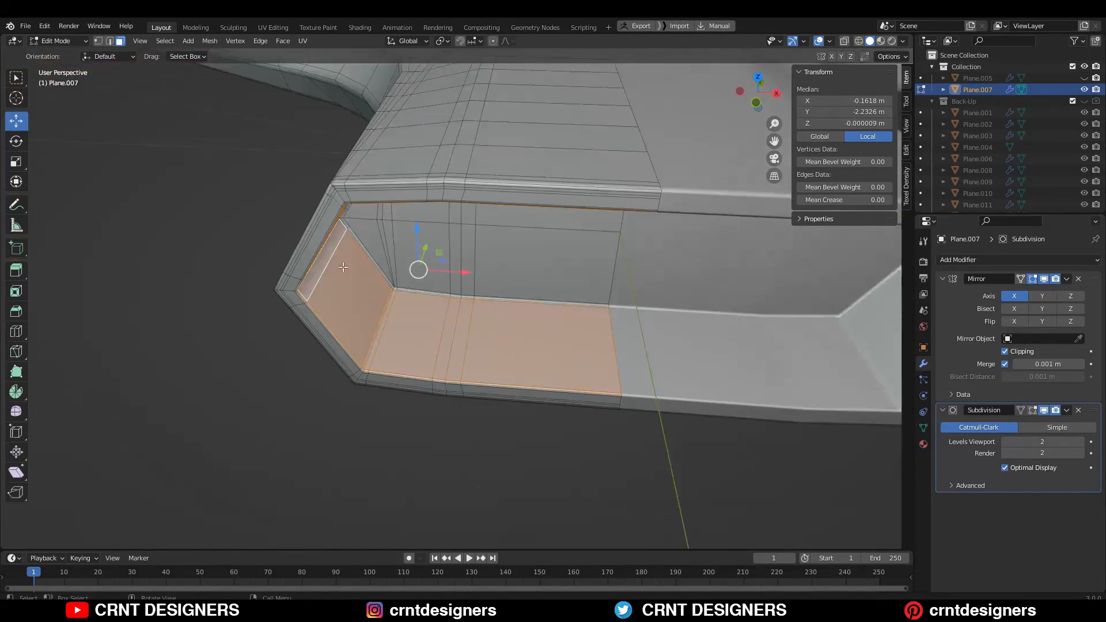
{"action": "key", "text": "shift+d"}
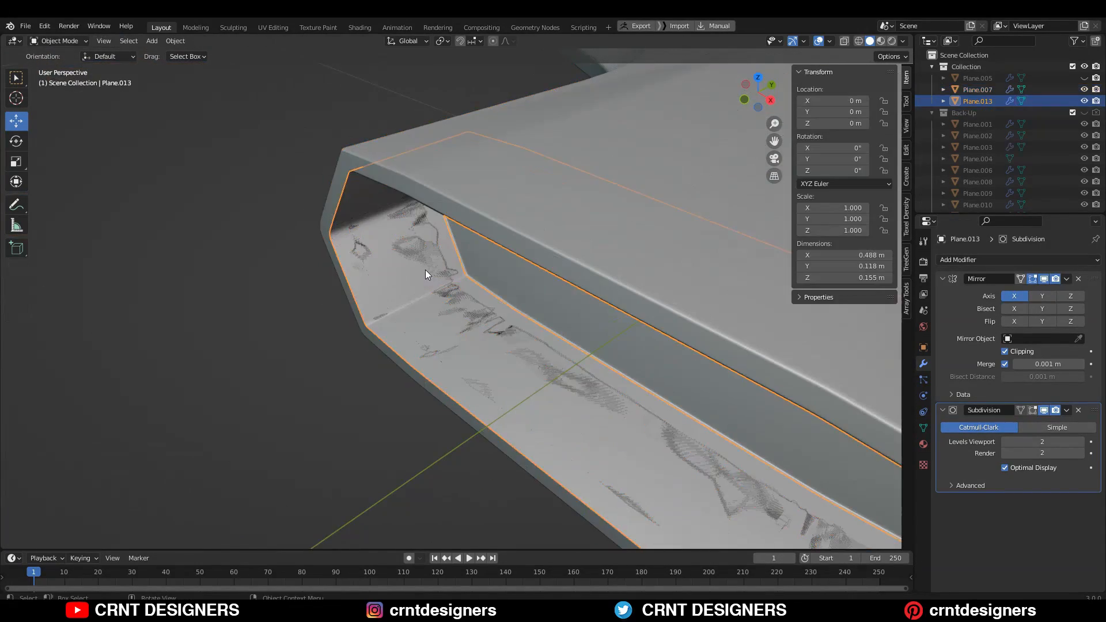
Step: Extrude the new insert's outer edge outward past the handle's open end
{"action": "key", "text": "3"}
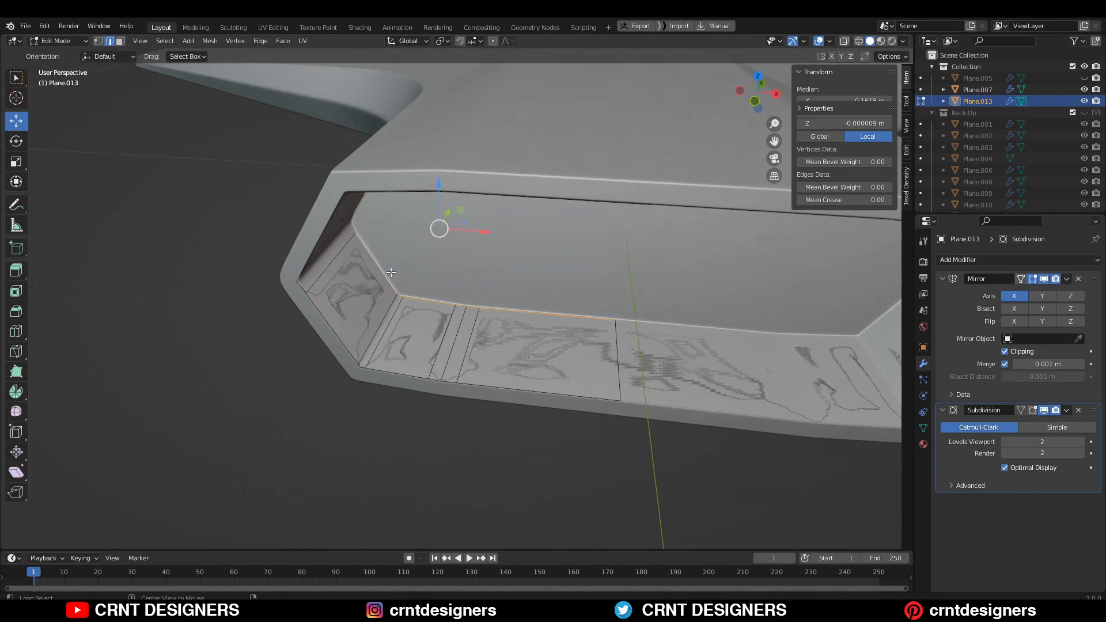
{"action": "key", "text": "f"}
{"action": "middle_click_drag", "start_coordinate": [403, 300], "coordinate": [449, 368]}
{"action": "key", "text": "ctrl+z"}
{"action": "key", "text": "e"}
{"action": "left_click", "coordinate": [513, 313]}
{"action": "key", "text": "Tab"}
{"action": "scroll", "coordinate": [489, 369], "scroll_direction": "down", "scroll_amount": 4}
{"action": "key", "text": "KP_7"}
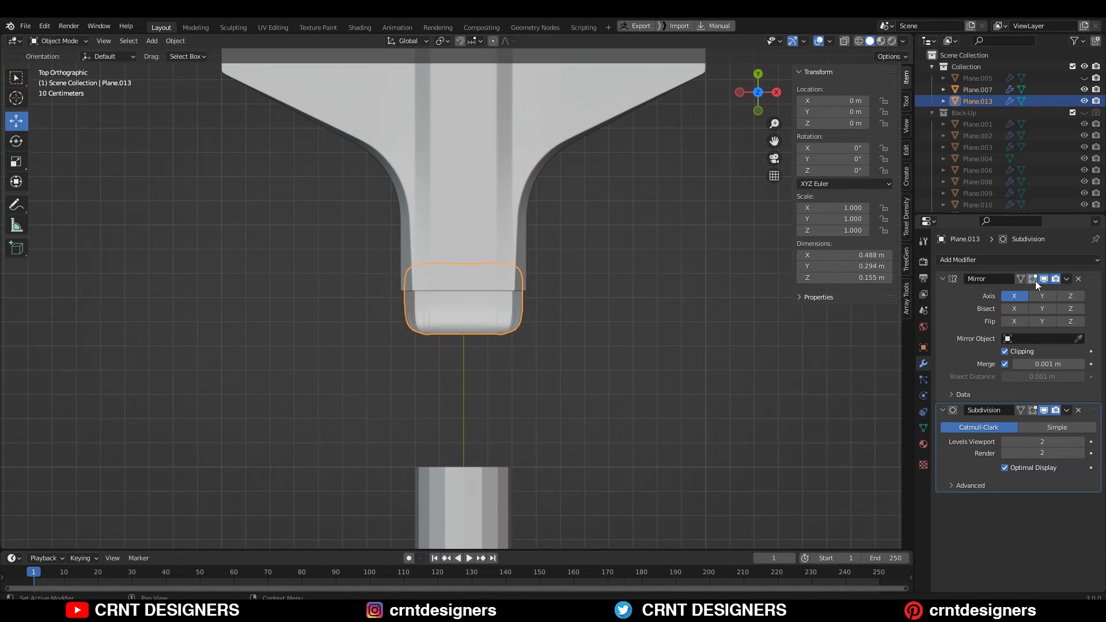
Step: Turn on X-ray and pull the insert's outer end vertices back along Y to shorten the extrusion
{"action": "key", "text": "Tab"}
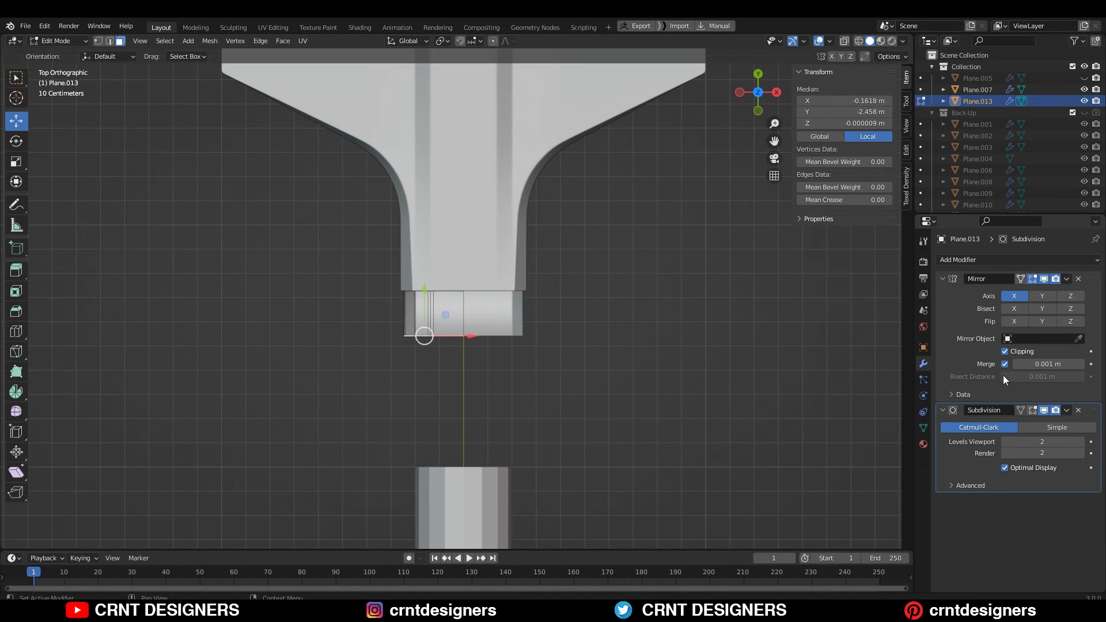
{"action": "scroll", "coordinate": [440, 347], "scroll_direction": "up", "scroll_amount": 4}
{"action": "middle_click_drag", "start_coordinate": [440, 348], "coordinate": [453, 303], "text": "shift"}
{"action": "left_click", "coordinate": [844, 41]}
{"action": "key", "text": "1"}
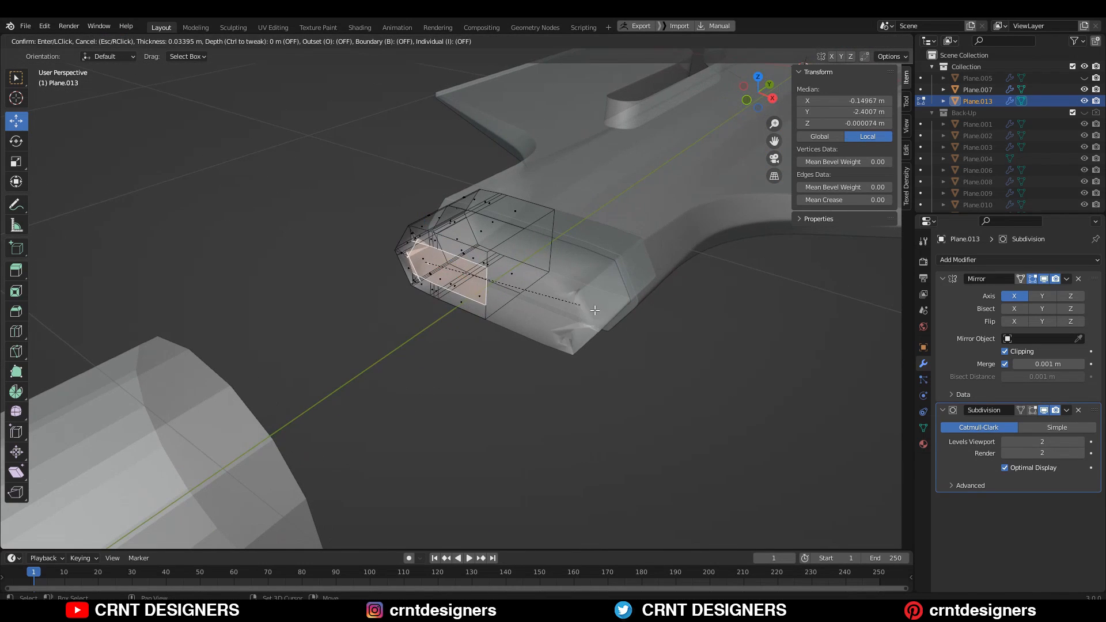
Step: Turn off X-ray, undo the oversized inset and inset the insert's end face by about 0.0036 m
{"action": "left_click", "coordinate": [599, 314]}
{"action": "key", "text": "alt+z"}
{"action": "middle_click_drag", "start_coordinate": [602, 314], "coordinate": [677, 302]}
{"action": "scroll", "coordinate": [616, 262], "scroll_direction": "up", "scroll_amount": 2}
{"action": "key", "text": "ctrl+z"}
{"action": "key", "text": "i"}
{"action": "left_click", "coordinate": [614, 260]}
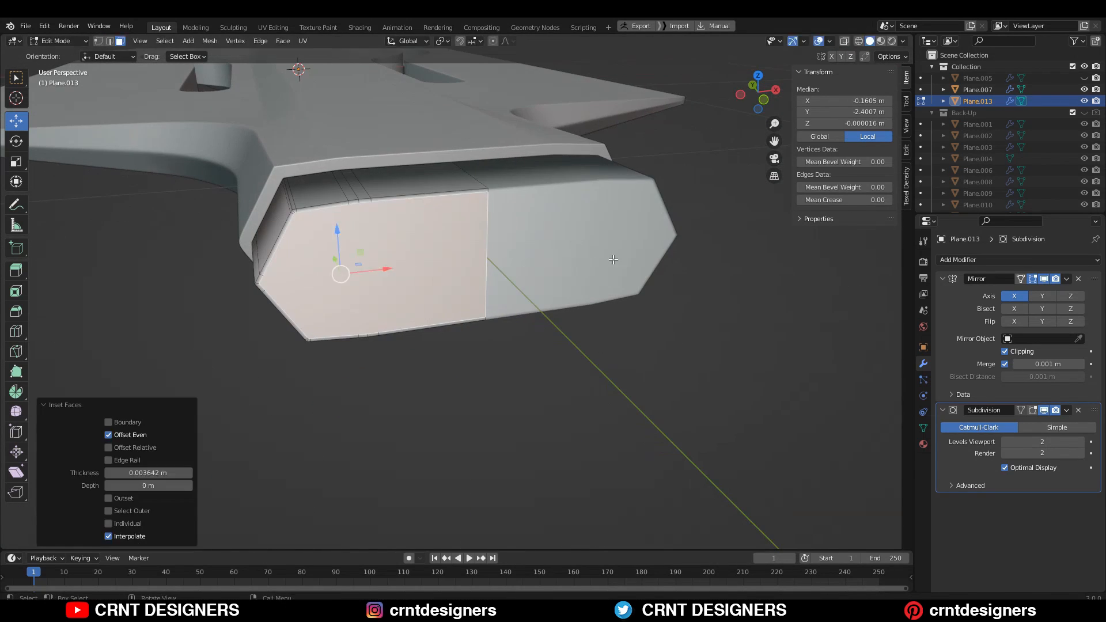
Step: Scale the inset end face to 0.7 and move it outward along Y by about 0.069 m
{"action": "left_click", "coordinate": [539, 272]}
{"action": "middle_click_drag", "start_coordinate": [530, 273], "coordinate": [497, 302]}
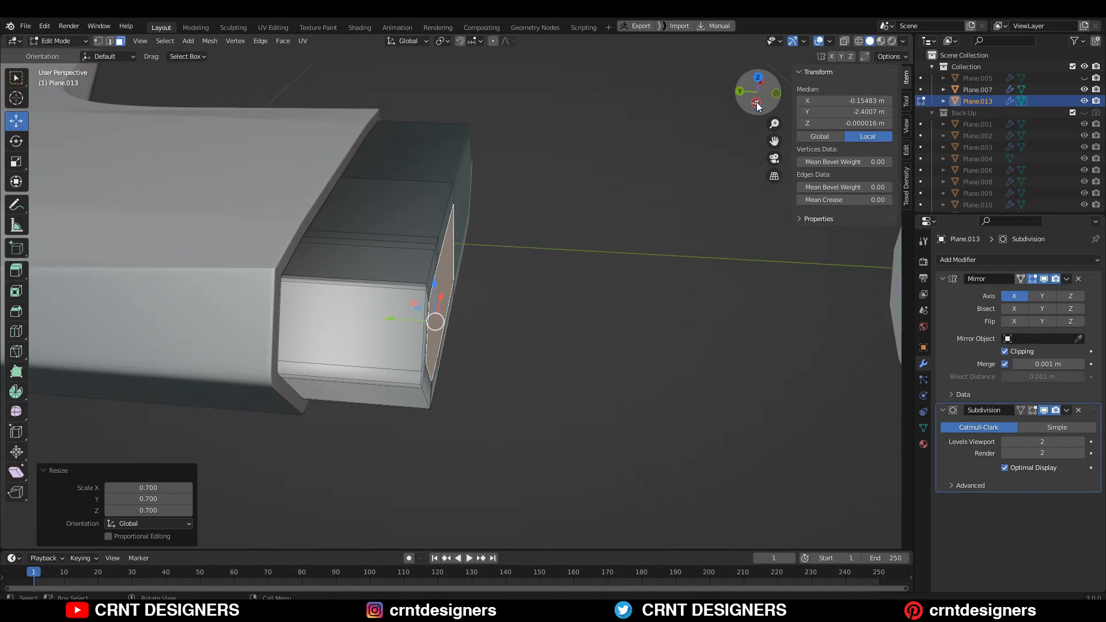
{"action": "left_click", "coordinate": [756, 99]}
{"action": "left_click_drag", "start_coordinate": [469, 378], "coordinate": [468, 378]}
{"action": "middle_click_drag", "start_coordinate": [738, 271], "coordinate": [651, 323]}
{"action": "key", "text": "s"}
{"action": "right_click", "coordinate": [662, 271]}
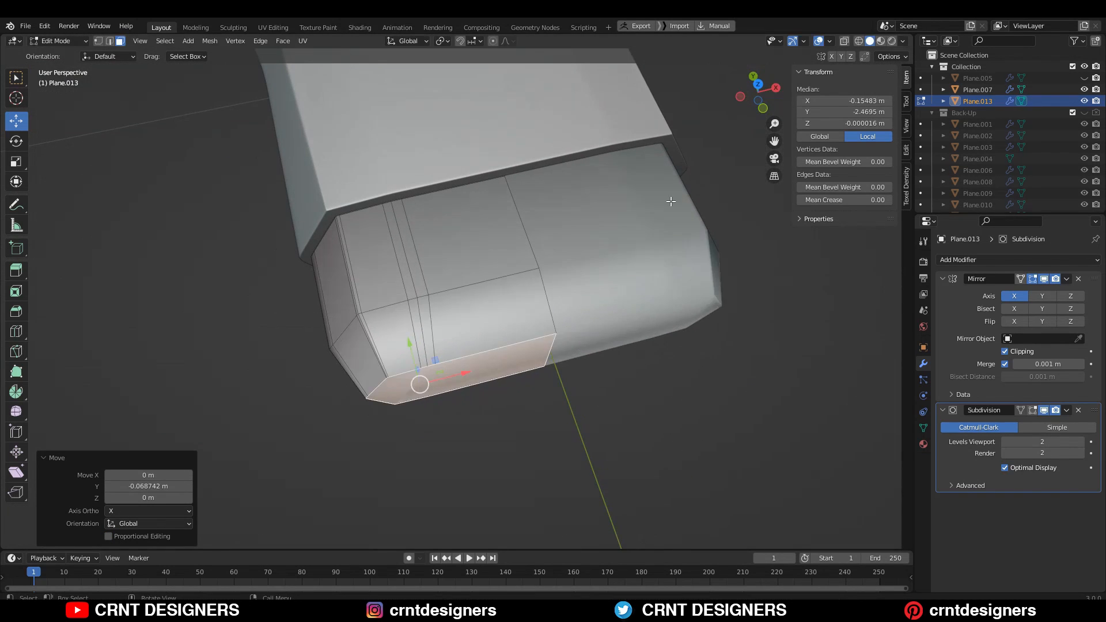
Step: Narrow the end face toward the centre line and extrude it about 0.118 m along its normal as a neck
{"action": "left_click", "coordinate": [756, 84]}
{"action": "left_click_drag", "start_coordinate": [449, 347], "coordinate": [503, 334]}
{"action": "key", "text": "Tab"}
{"action": "middle_click_drag", "start_coordinate": [504, 334], "coordinate": [551, 400]}
{"action": "key", "text": "Tab"}
{"action": "key", "text": "e"}
{"action": "left_click", "coordinate": [641, 424]}
{"action": "middle_click_drag", "start_coordinate": [641, 424], "coordinate": [525, 347]}
{"action": "scroll", "coordinate": [525, 347], "scroll_direction": "down", "scroll_amount": 4}
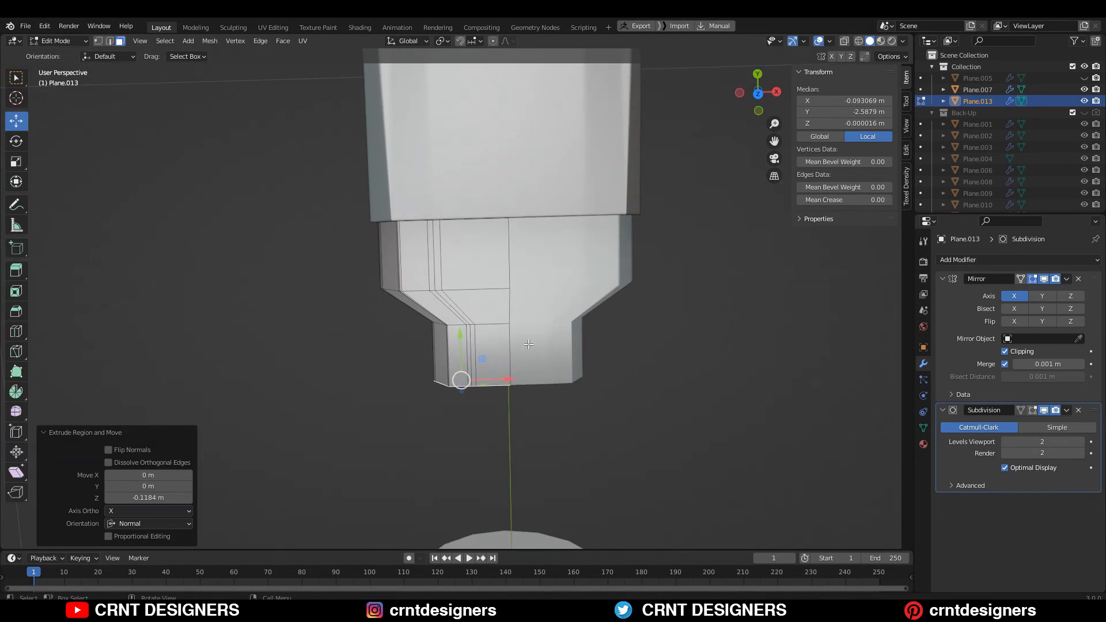
Step: Move the cylinder along Y to about -2.677 m so it meets the insert's tapered end
{"action": "key", "text": "Tab"}
{"action": "scroll", "coordinate": [518, 353], "scroll_direction": "down", "scroll_amount": 5}
{"action": "left_click", "coordinate": [489, 433]}
{"action": "left_click_drag", "start_coordinate": [477, 374], "coordinate": [477, 357]}
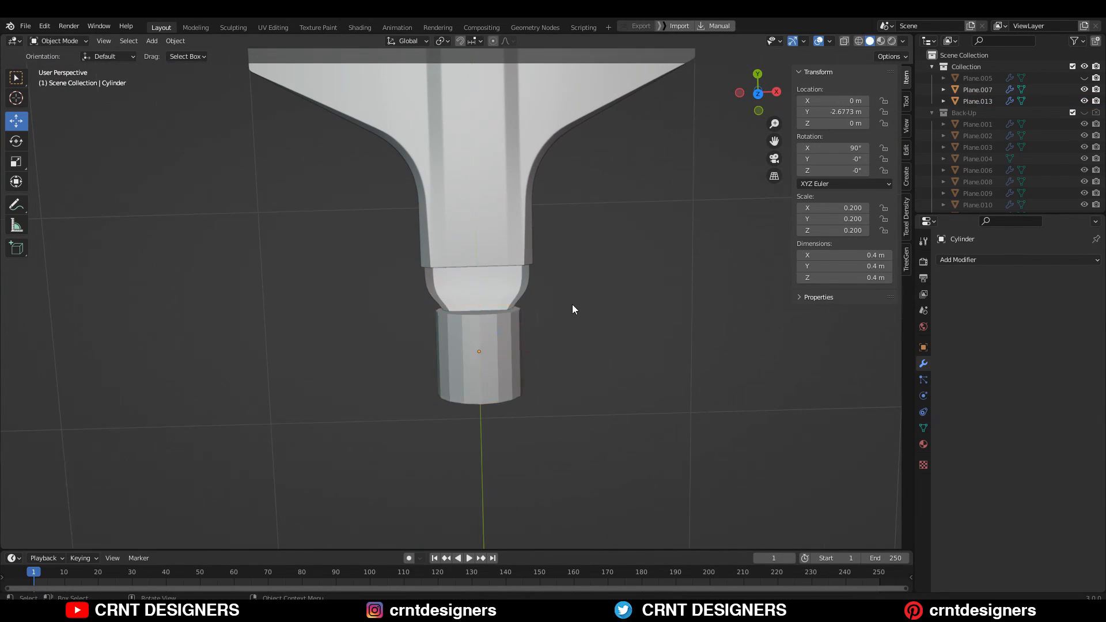
{"action": "middle_click_drag", "start_coordinate": [572, 305], "coordinate": [515, 189]}
Step: Isolate the insert and slide the upper side edge of its neck
{"action": "left_click", "coordinate": [757, 93]}
{"action": "left_click", "coordinate": [500, 281]}
{"action": "scroll", "coordinate": [500, 281], "scroll_direction": "up", "scroll_amount": 6}
{"action": "key", "text": "slash"}
{"action": "key", "text": "Tab"}
{"action": "scroll", "coordinate": [490, 288], "scroll_direction": "up", "scroll_amount": 4}
{"action": "left_click", "coordinate": [481, 322]}
{"action": "key", "text": "KP_7"}
{"action": "scroll", "coordinate": [493, 289], "scroll_direction": "up", "scroll_amount": 2}
{"action": "key", "text": "b"}
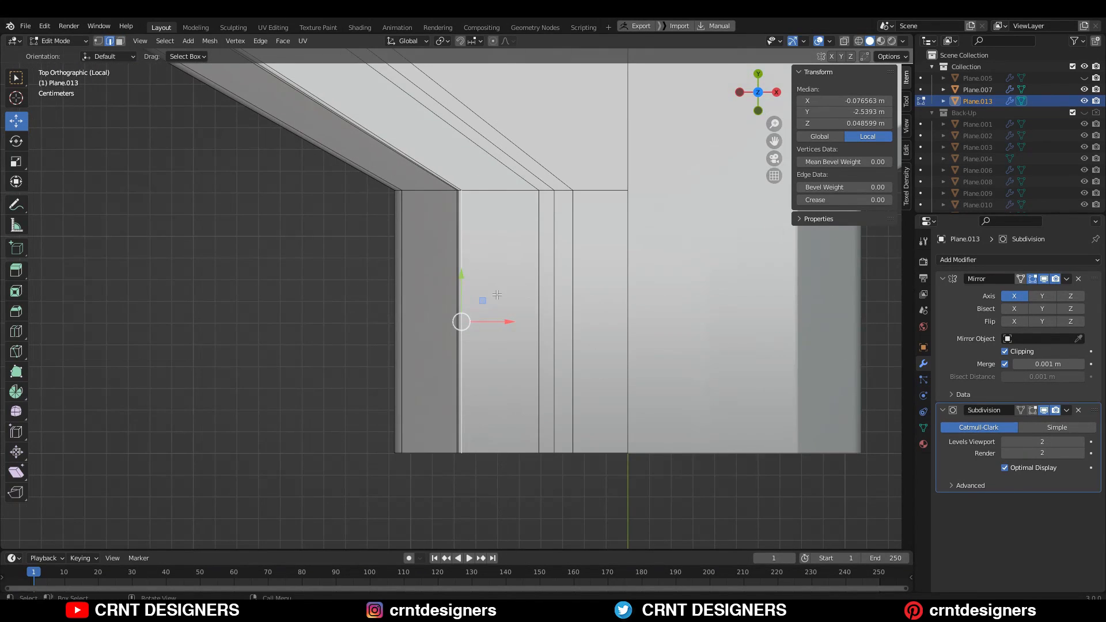
{"action": "middle_click_drag", "start_coordinate": [498, 285], "coordinate": [566, 442], "text": "shift"}
{"action": "middle_click_drag", "start_coordinate": [521, 375], "coordinate": [558, 155]}
{"action": "left_click", "coordinate": [485, 238]}
{"action": "left_click", "coordinate": [529, 203]}
Step: Slide the neck's lower side edge slightly along its side face, redoing the first attempt
{"action": "scroll", "coordinate": [529, 203], "scroll_direction": "down", "scroll_amount": 4}
{"action": "scroll", "coordinate": [547, 312], "scroll_direction": "up", "scroll_amount": 4}
{"action": "left_click", "coordinate": [557, 315]}
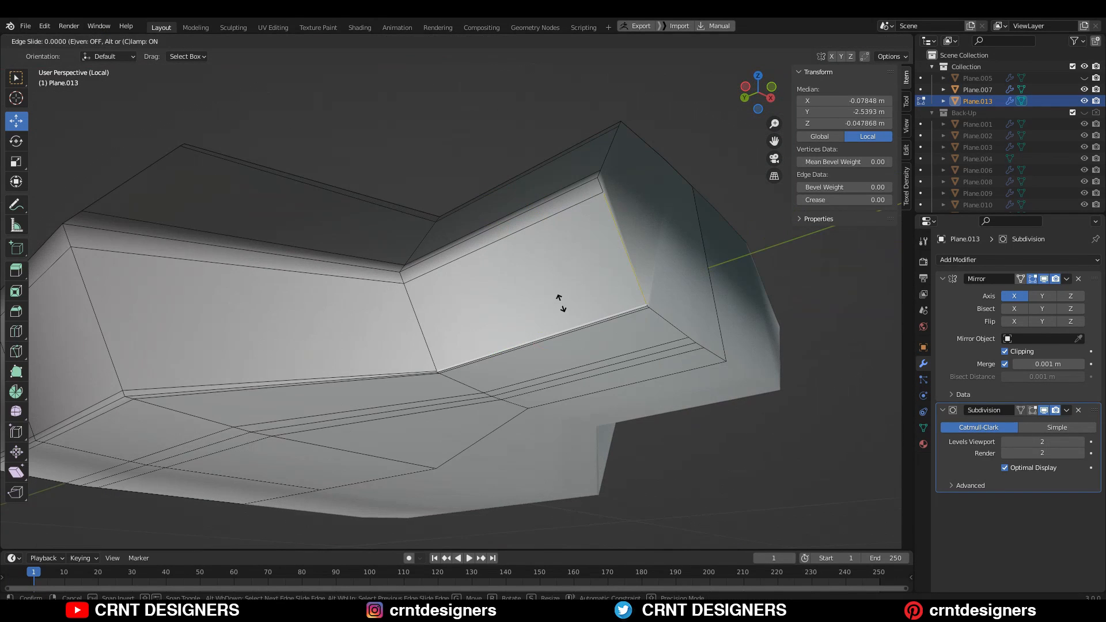
{"action": "left_click", "coordinate": [560, 300]}
{"action": "scroll", "coordinate": [560, 301], "scroll_direction": "down", "scroll_amount": 3}
{"action": "middle_click_drag", "start_coordinate": [553, 323], "coordinate": [526, 316]}
{"action": "key", "text": "ctrl+z"}
{"action": "scroll", "coordinate": [526, 316], "scroll_direction": "up", "scroll_amount": 4}
{"action": "key", "text": "g"}
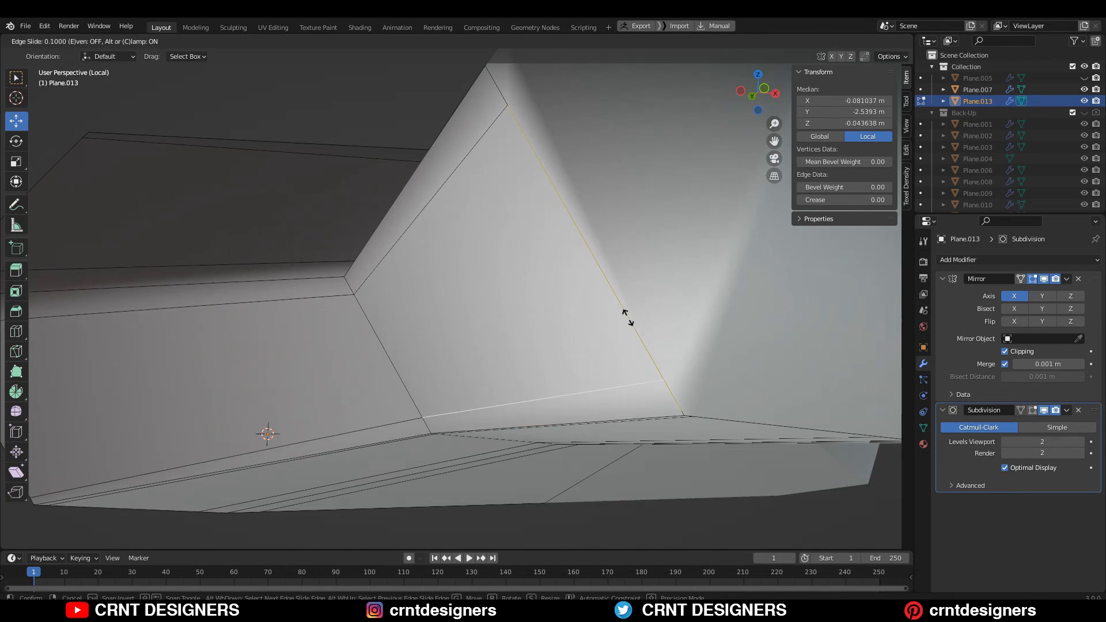
{"action": "left_click", "coordinate": [635, 330]}
Step: Select the whole insert mesh and symmetrize it along Z
{"action": "key", "text": "Tab"}
{"action": "scroll", "coordinate": [480, 375], "scroll_direction": "down", "scroll_amount": 5}
{"action": "key", "text": "Tab"}
{"action": "middle_click_drag", "start_coordinate": [478, 368], "coordinate": [369, 259]}
{"action": "key", "text": "a"}
{"action": "left_click", "coordinate": [210, 40]}
{"action": "left_click", "coordinate": [238, 208]}
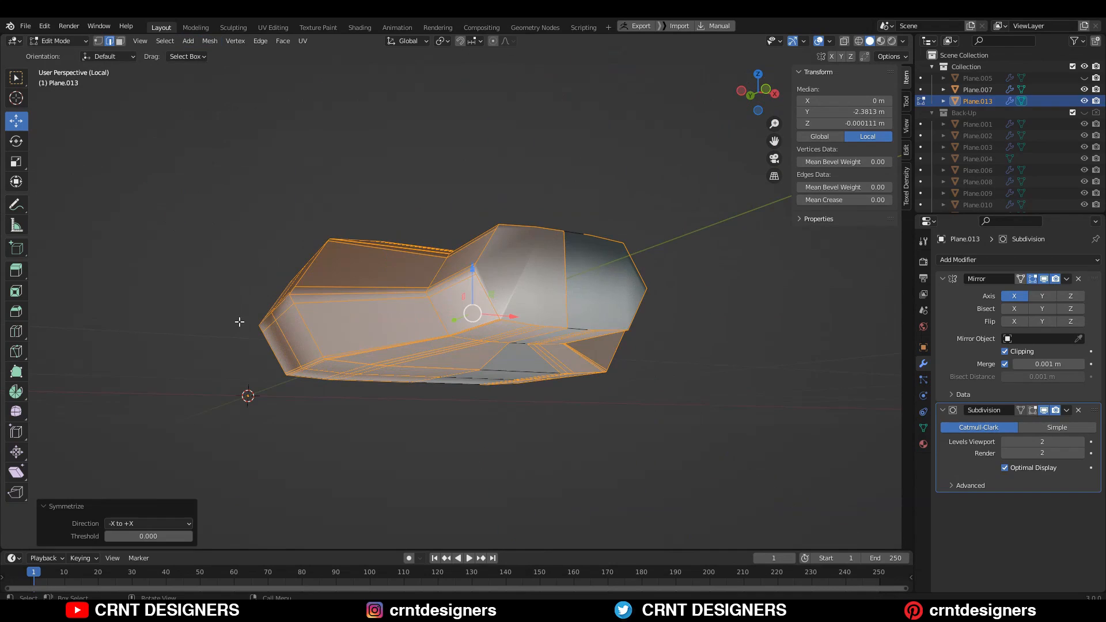
{"action": "left_click", "coordinate": [149, 524]}
{"action": "left_click", "coordinate": [149, 448]}
Step: Select both faces at the neck's end and shape them into a circle with LoopTools
{"action": "scroll", "coordinate": [461, 323], "scroll_direction": "up", "scroll_amount": 4}
{"action": "middle_click_drag", "start_coordinate": [404, 369], "coordinate": [469, 319]}
{"action": "key", "text": "3"}
{"action": "left_click", "coordinate": [568, 363]}
{"action": "left_click", "coordinate": [556, 441], "text": "shift"}
{"action": "right_click", "coordinate": [507, 290]}
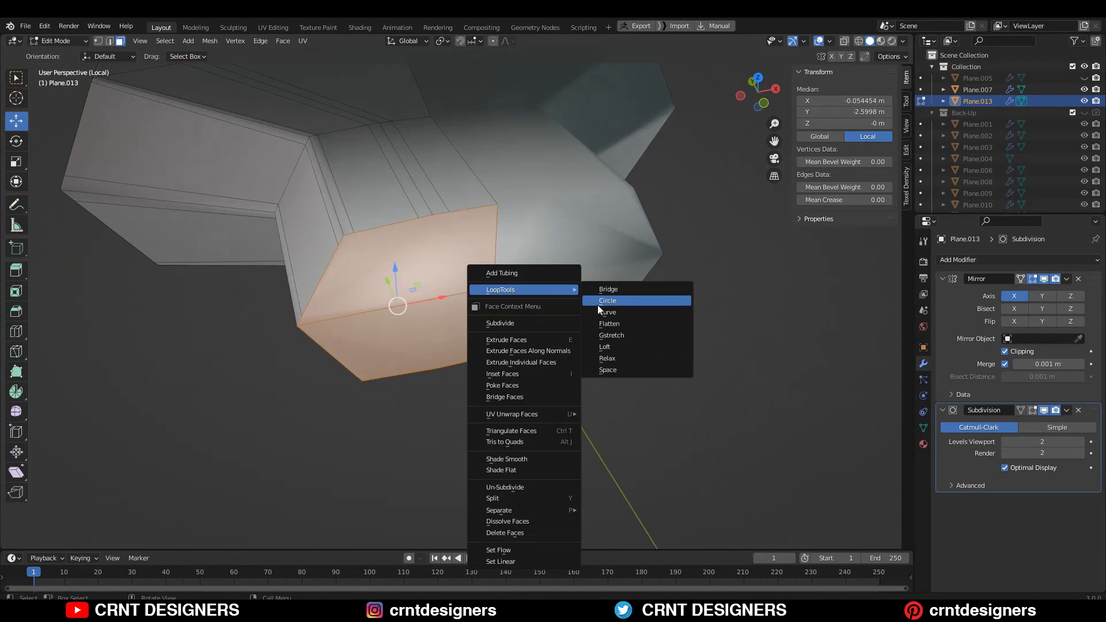
{"action": "left_click", "coordinate": [598, 305]}
{"action": "middle_click_drag", "start_coordinate": [576, 323], "coordinate": [691, 340]}
Step: Bevel the edge loop between the tapered section and the neck with 5 segments
{"action": "scroll", "coordinate": [576, 334], "scroll_direction": "down", "scroll_amount": 6}
{"action": "key", "text": "2"}
{"action": "left_click", "coordinate": [470, 283], "text": "alt"}
{"action": "scroll", "coordinate": [478, 288], "scroll_direction": "up", "scroll_amount": 2}
{"action": "middle_click_drag", "start_coordinate": [599, 323], "coordinate": [622, 380]}
{"action": "key", "text": "ctrl+b"}
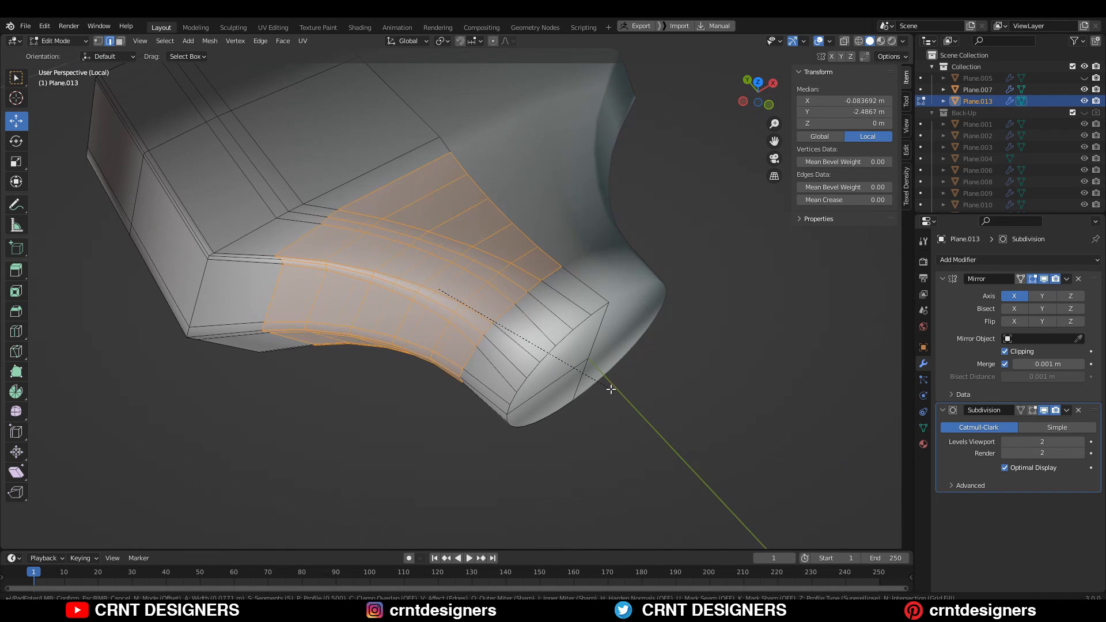
{"action": "left_click", "coordinate": [611, 390]}
Step: Extrude the neck's rounded end faces outward to about Y -2.71 m
{"action": "key", "text": "Tab"}
{"action": "middle_click_drag", "start_coordinate": [465, 419], "coordinate": [709, 300]}
{"action": "key", "text": "Tab"}
{"action": "key", "text": "3"}
{"action": "left_click", "coordinate": [564, 282]}
{"action": "key", "text": "e"}
{"action": "key", "text": "Tab"}
{"action": "left_click", "coordinate": [761, 97]}
{"action": "key", "text": "Tab"}
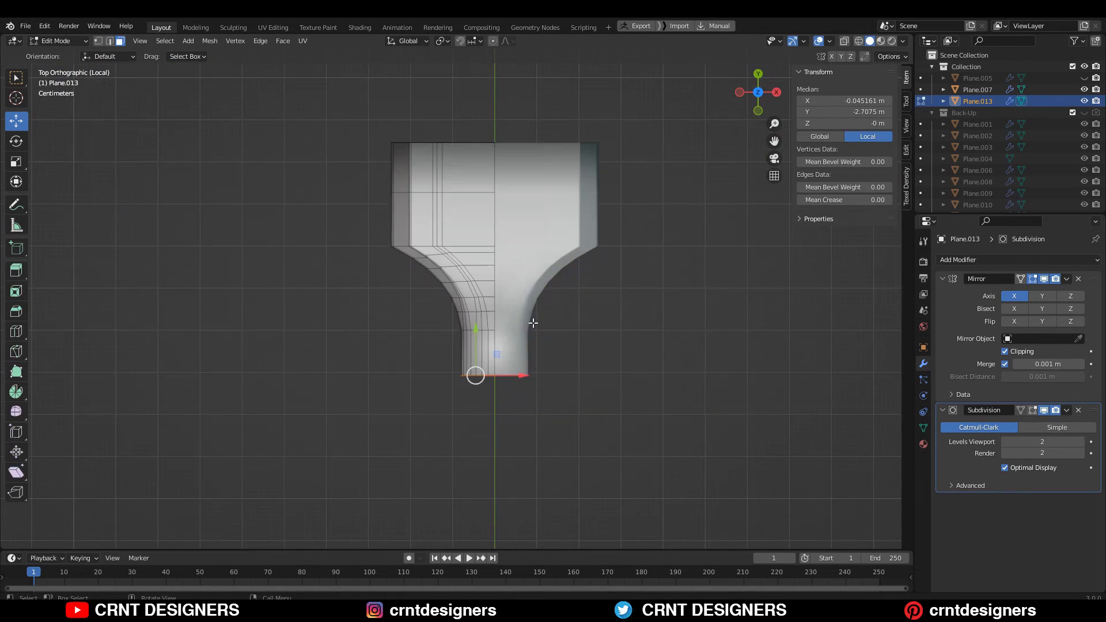
Step: Add an edge loop around the neck extension near its end and check the insert against the full model
{"action": "scroll", "coordinate": [507, 352], "scroll_direction": "up", "scroll_amount": 5}
{"action": "key", "text": "ctrl+r"}
{"action": "left_click", "coordinate": [481, 233]}
{"action": "left_click", "coordinate": [480, 285]}
{"action": "key", "text": "Tab"}
{"action": "left_click", "coordinate": [609, 241]}
{"action": "scroll", "coordinate": [605, 243], "scroll_direction": "down", "scroll_amount": 6}
{"action": "left_click", "coordinate": [566, 255]}
{"action": "key", "text": "slash"}
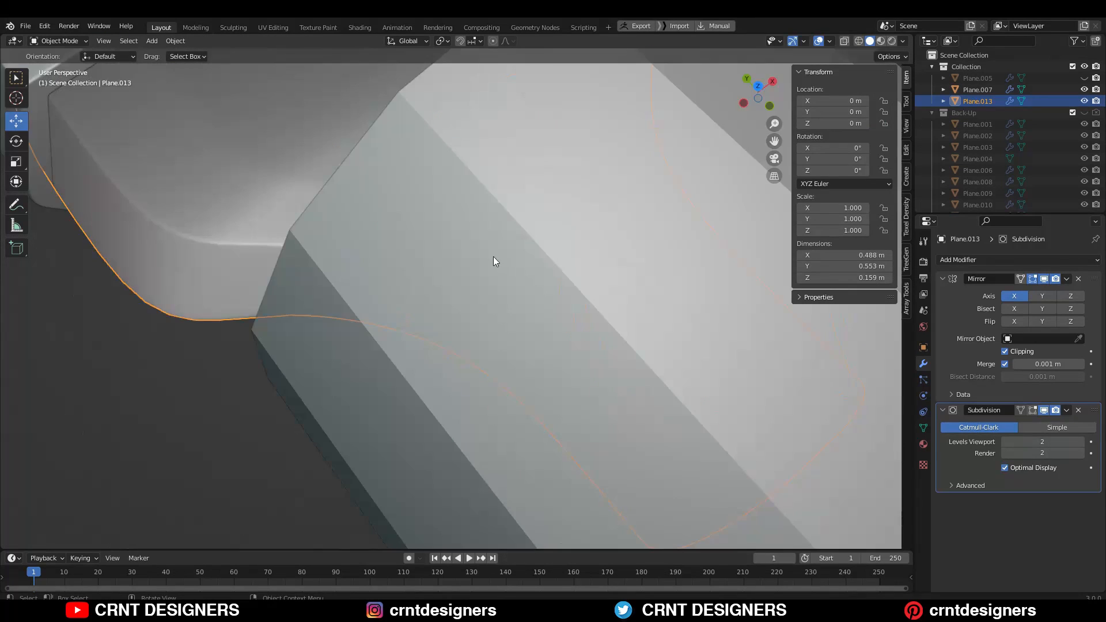
{"action": "key", "text": "slash"}
Step: Close the insert's open inner end with faces and inset them slightly
{"action": "key", "text": "Tab"}
{"action": "middle_click_drag", "start_coordinate": [542, 317], "coordinate": [540, 225]}
{"action": "scroll", "coordinate": [539, 221], "scroll_direction": "up", "scroll_amount": 2}
{"action": "key", "text": "3"}
{"action": "left_click", "coordinate": [538, 198], "text": "alt"}
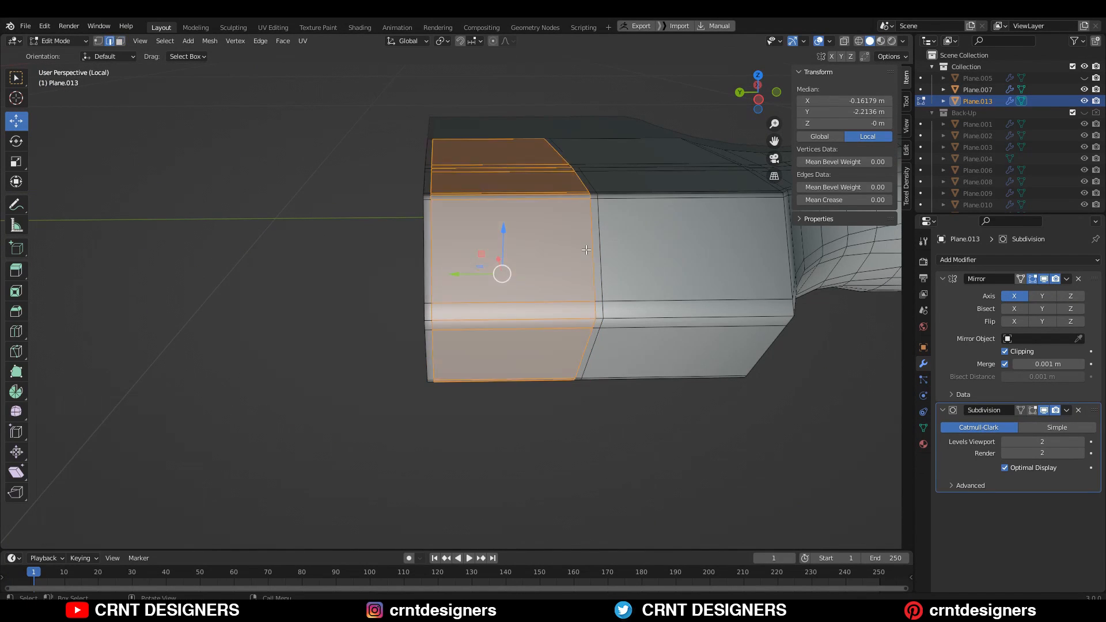
{"action": "key", "text": "alt+a"}
{"action": "middle_click_drag", "start_coordinate": [461, 251], "coordinate": [565, 249]}
{"action": "key", "text": "3"}
{"action": "key", "text": "i"}
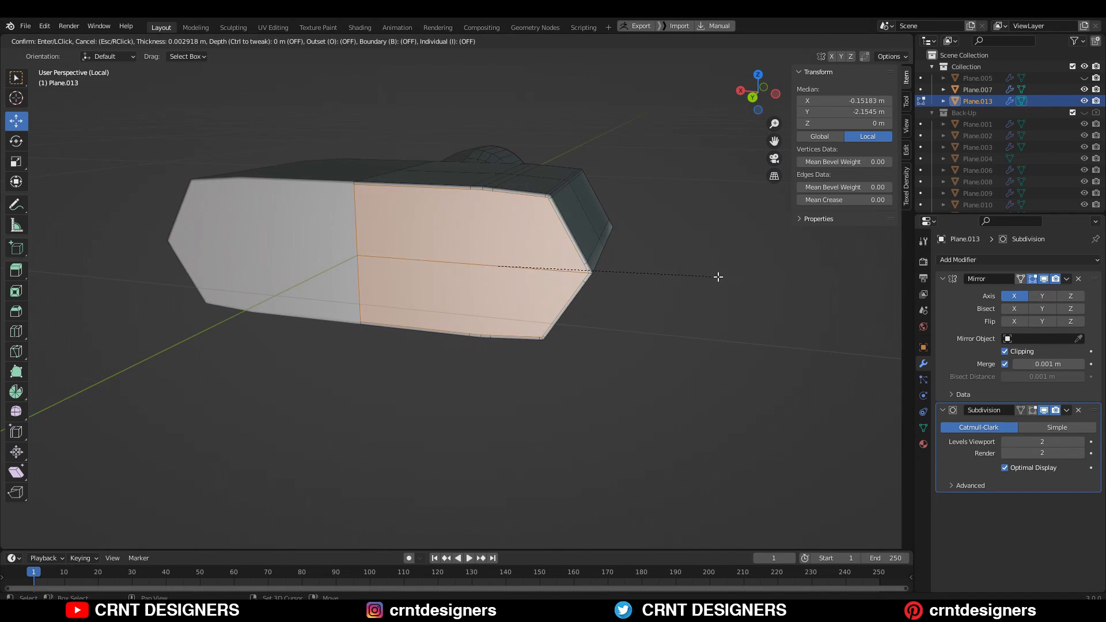
{"action": "left_click", "coordinate": [718, 277]}
Step: Inset the inner end's faces again by about 0.0047 m
{"action": "key", "text": "KP_Decimal"}
{"action": "key", "text": "i"}
{"action": "left_click", "coordinate": [722, 273]}
{"action": "scroll", "coordinate": [642, 124], "scroll_direction": "up", "scroll_amount": 4}
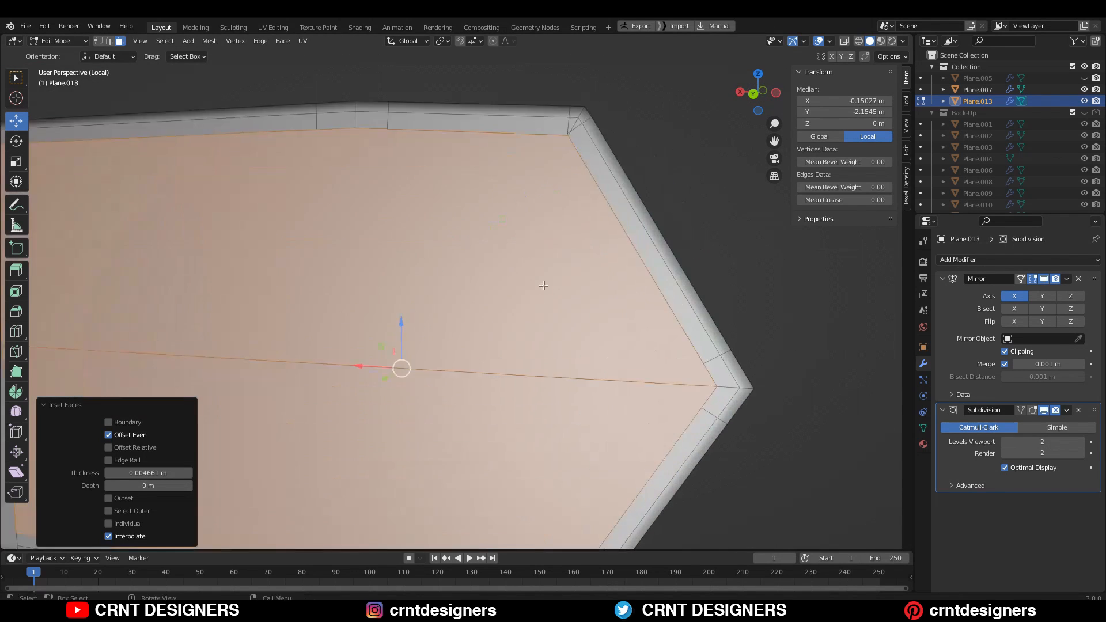
Step: Clean up the inset border's corners on the inner end by merging and dissolving the surplus vertices
{"action": "middle_click_drag", "start_coordinate": [543, 286], "coordinate": [536, 302]}
{"action": "key", "text": "1"}
{"action": "left_click", "coordinate": [545, 180]}
{"action": "left_click", "coordinate": [685, 444], "text": "shift"}
{"action": "key", "text": "m"}
{"action": "left_click", "coordinate": [617, 307]}
{"action": "middle_click_drag", "start_coordinate": [684, 444], "coordinate": [740, 214], "text": "shift"}
{"action": "left_click_drag", "start_coordinate": [590, 410], "coordinate": [572, 384]}
{"action": "left_click", "coordinate": [753, 205], "text": "shift"}
{"action": "middle_click_drag", "start_coordinate": [754, 205], "coordinate": [729, 403], "text": "shift"}
{"action": "key", "text": "ctrl+x"}
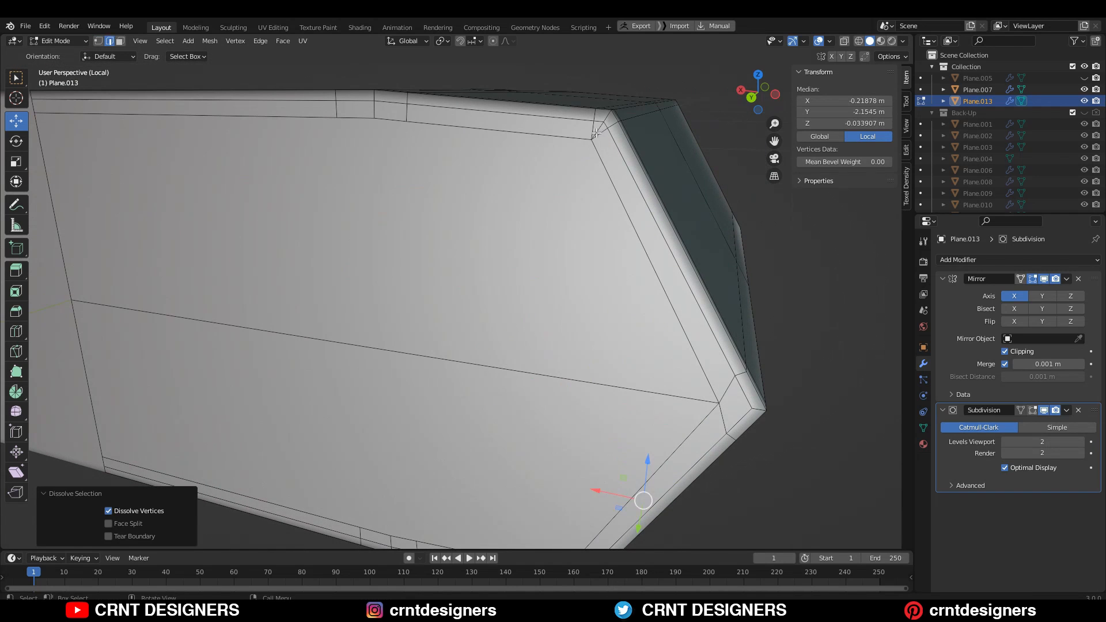
Step: Connect the matching upper and lower inset vertices with vertical edges across the inner end face
{"action": "key", "text": "3"}
{"action": "scroll", "coordinate": [420, 227], "scroll_direction": "down", "scroll_amount": 5}
{"action": "key", "text": "w"}
{"action": "right_click", "coordinate": [443, 352]}
{"action": "left_click", "coordinate": [444, 351]}
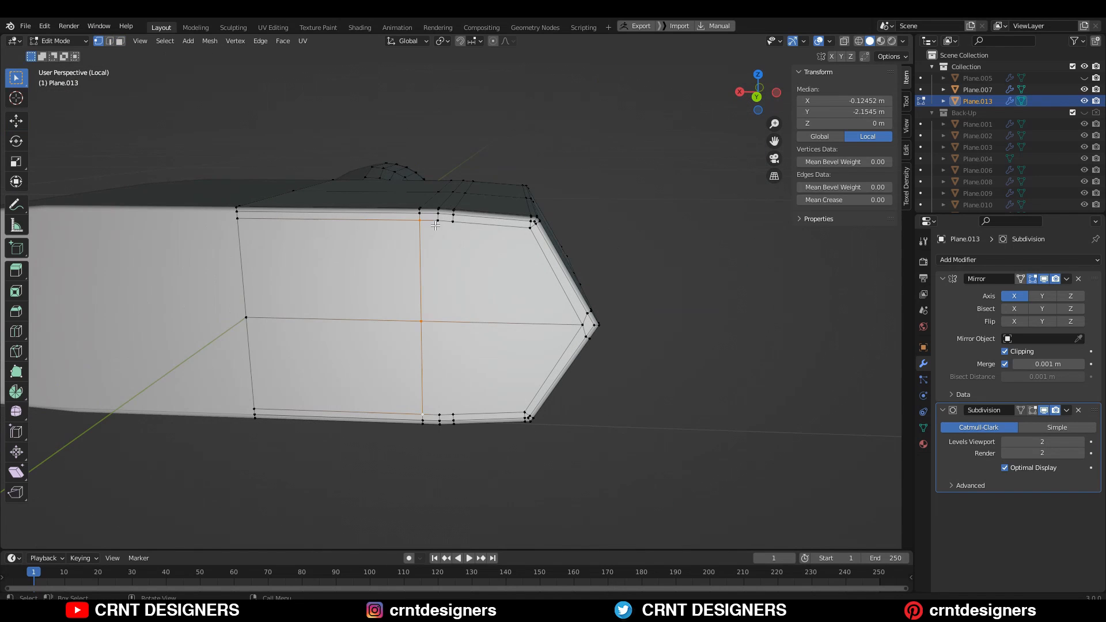
{"action": "left_click", "coordinate": [439, 221]}
{"action": "left_click", "coordinate": [440, 414], "text": "shift"}
{"action": "right_click", "coordinate": [463, 336]}
{"action": "left_click", "coordinate": [462, 336]}
{"action": "left_click", "coordinate": [453, 222]}
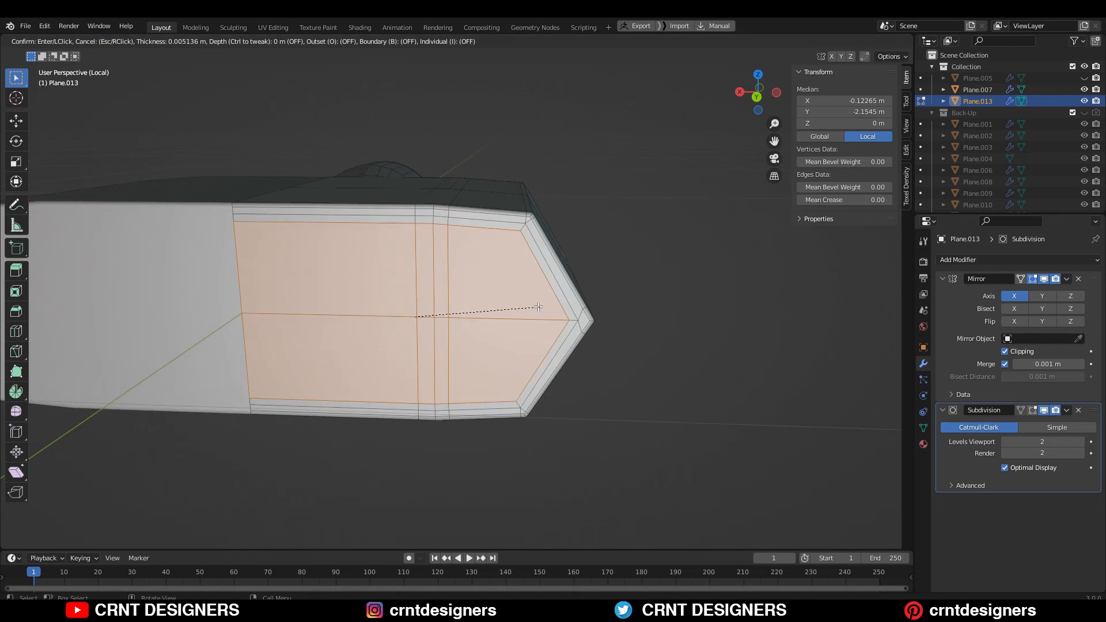
Step: Finish insetting the insert's inner end faces by about 0.005 m and save the file
{"action": "left_click", "coordinate": [543, 306]}
{"action": "key", "text": "Tab"}
{"action": "scroll", "coordinate": [545, 306], "scroll_direction": "down", "scroll_amount": 5}
{"action": "left_click", "coordinate": [544, 306]}
{"action": "middle_click_drag", "start_coordinate": [544, 306], "coordinate": [393, 351]}
{"action": "left_click", "coordinate": [758, 89]}
{"action": "key", "text": "ctrl+s"}
Step: Add a loop cut around the insert near its round end
{"action": "middle_click_drag", "start_coordinate": [496, 287], "coordinate": [450, 318]}
{"action": "key", "text": "Tab"}
{"action": "key", "text": "ctrl+r"}
{"action": "left_click", "coordinate": [440, 316]}
{"action": "left_click", "coordinate": [442, 317]}
{"action": "key", "text": "Tab"}
Step: Inset both faces of the insert's round end by about 0.003 m
{"action": "middle_click_drag", "start_coordinate": [346, 326], "coordinate": [500, 253]}
{"action": "key", "text": "Tab"}
{"action": "key", "text": "3"}
{"action": "left_click", "coordinate": [489, 257]}
{"action": "left_click", "coordinate": [488, 320], "text": "shift"}
{"action": "key", "text": "i"}
{"action": "left_click", "coordinate": [655, 326]}
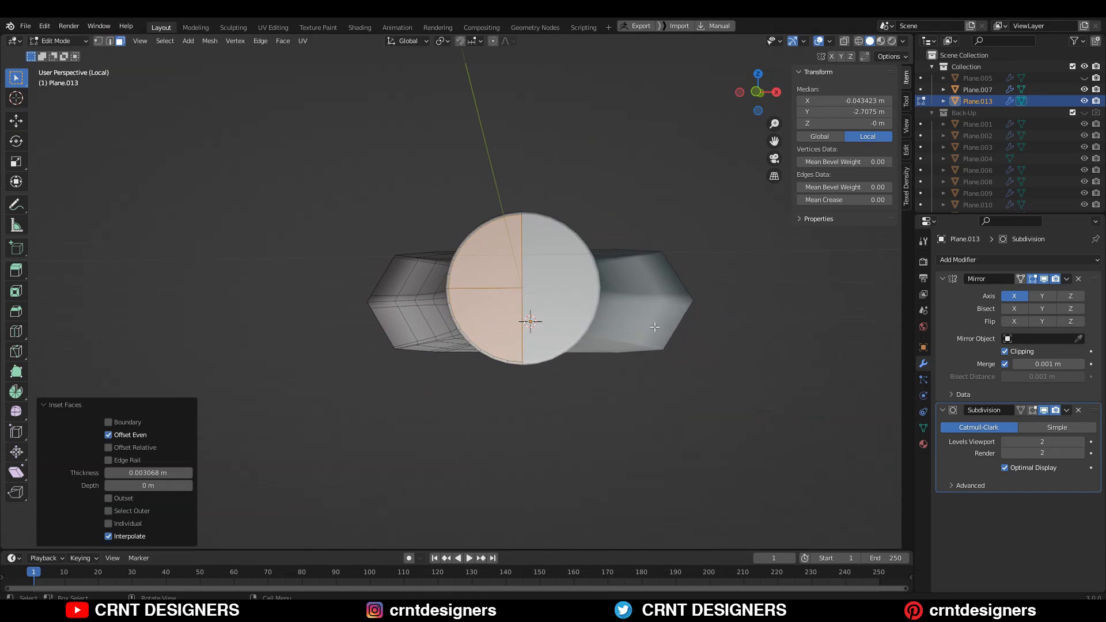
{"action": "middle_click_drag", "start_coordinate": [655, 327], "coordinate": [620, 265]}
{"action": "scroll", "coordinate": [620, 265], "scroll_direction": "up", "scroll_amount": 4}
{"action": "key", "text": "Tab"}
{"action": "left_click", "coordinate": [692, 331]}
{"action": "scroll", "coordinate": [692, 335], "scroll_direction": "down", "scroll_amount": 5}
{"action": "middle_click_drag", "start_coordinate": [651, 302], "coordinate": [509, 300]}
Step: Leave the isolated view and recalculate all of the insert's normals to the outside
{"action": "key", "text": "KP_Divide"}
{"action": "scroll", "coordinate": [567, 273], "scroll_direction": "down", "scroll_amount": 4}
{"action": "left_click", "coordinate": [527, 274]}
{"action": "left_click", "coordinate": [757, 84]}
{"action": "key", "text": "Tab"}
{"action": "key", "text": "a"}
{"action": "key", "text": "alt+n"}
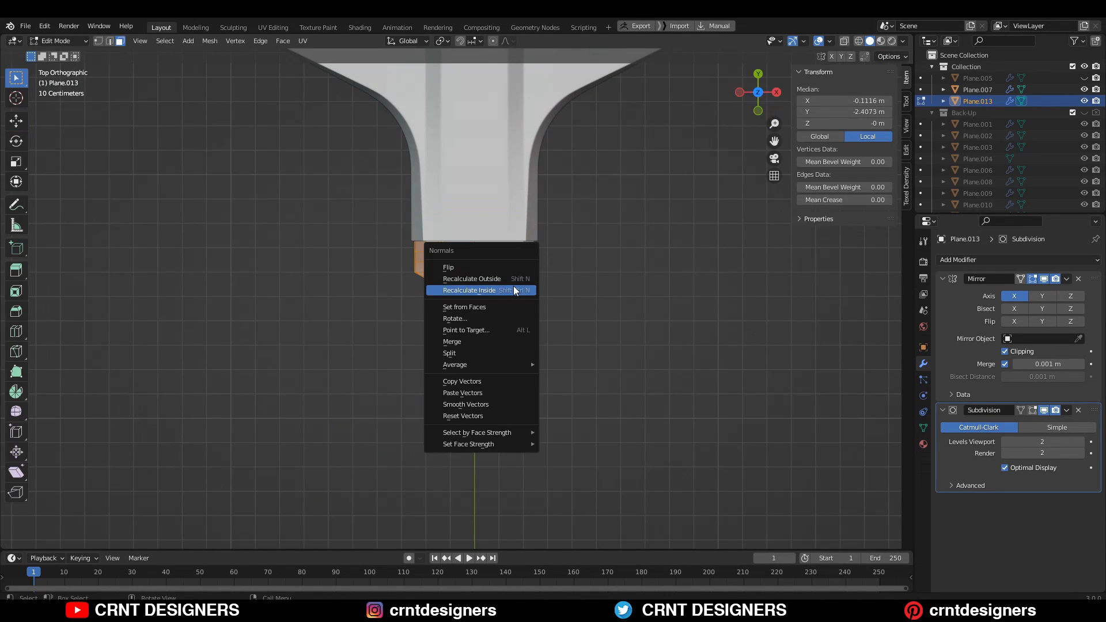
{"action": "left_click", "coordinate": [512, 280]}
{"action": "key", "text": "Tab"}
Step: Add a cylinder at the insert's round end, rotated 90° about X and scaled to 0.2
{"action": "left_click", "coordinate": [830, 41]}
{"action": "left_click", "coordinate": [651, 276]}
{"action": "left_click", "coordinate": [496, 276]}
{"action": "scroll", "coordinate": [519, 259], "scroll_direction": "up", "scroll_amount": 6}
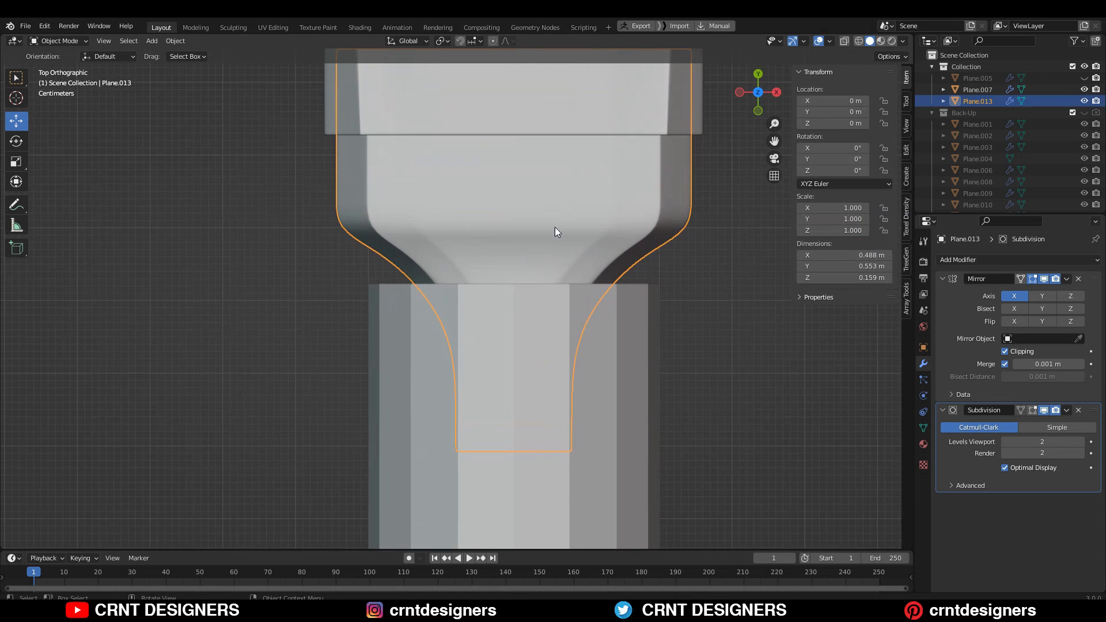
Step: Move the insert's geometry 0.1 m along Y toward the weapon head
{"action": "scroll", "coordinate": [554, 227], "scroll_direction": "down", "scroll_amount": 5}
{"action": "key", "text": "Tab"}
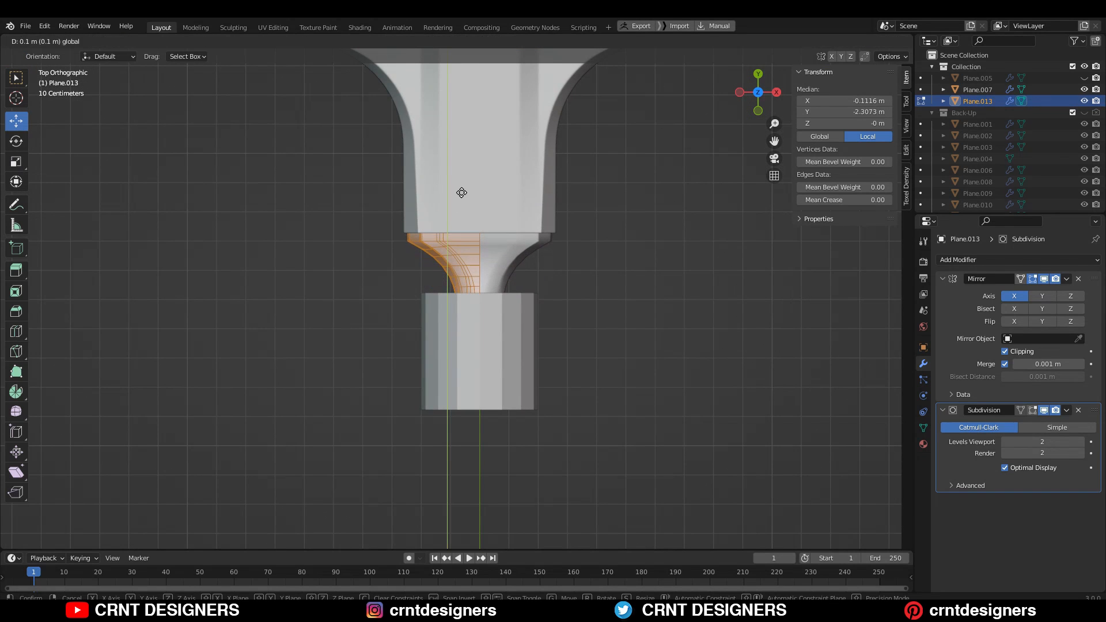
{"action": "left_click", "coordinate": [462, 194]}
{"action": "key", "text": "Tab"}
Step: Position the cylinder at Y -2.638 m, in line below the insert
{"action": "left_click", "coordinate": [696, 245]}
{"action": "scroll", "coordinate": [441, 343], "scroll_direction": "down", "scroll_amount": 5}
{"action": "left_click", "coordinate": [460, 342]}
{"action": "left_click_drag", "start_coordinate": [444, 328], "coordinate": [444, 325]}
{"action": "scroll", "coordinate": [565, 271], "scroll_direction": "down", "scroll_amount": 6}
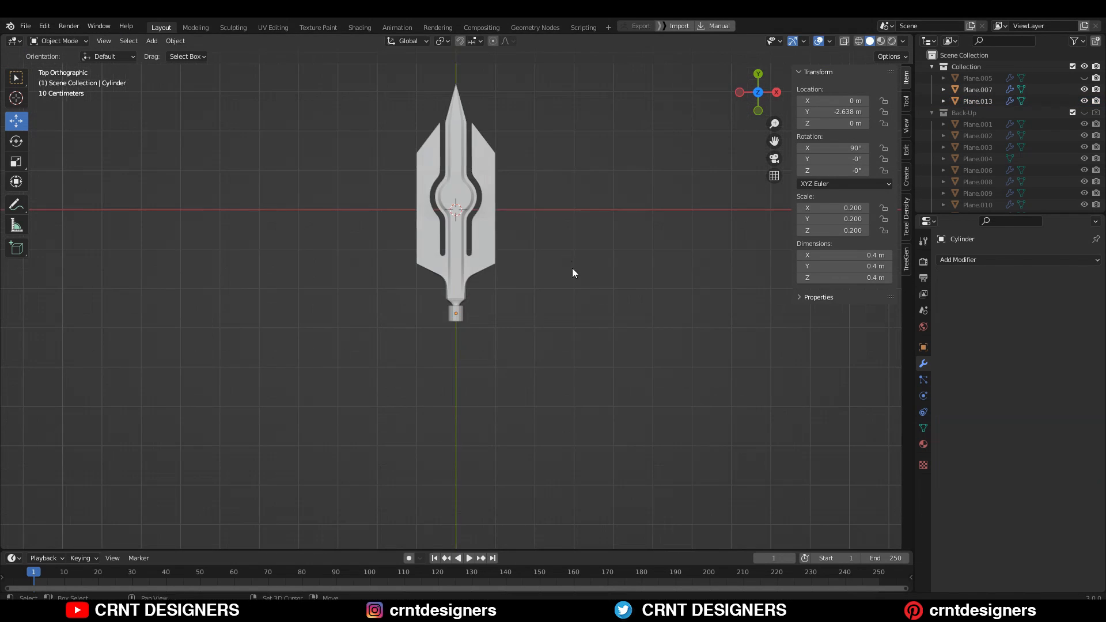
Step: Stretch the cylinder's far end along negative Y to make a shaft about 12.6 m long
{"action": "scroll", "coordinate": [553, 268], "scroll_direction": "up", "scroll_amount": 9}
{"action": "middle_click_drag", "start_coordinate": [513, 274], "coordinate": [386, 179]}
{"action": "scroll", "coordinate": [606, 405], "scroll_direction": "up", "scroll_amount": 4}
{"action": "middle_click_drag", "start_coordinate": [607, 406], "coordinate": [631, 231]}
{"action": "left_click", "coordinate": [756, 79]}
{"action": "scroll", "coordinate": [461, 303], "scroll_direction": "down", "scroll_amount": 6}
{"action": "key", "text": "Tab"}
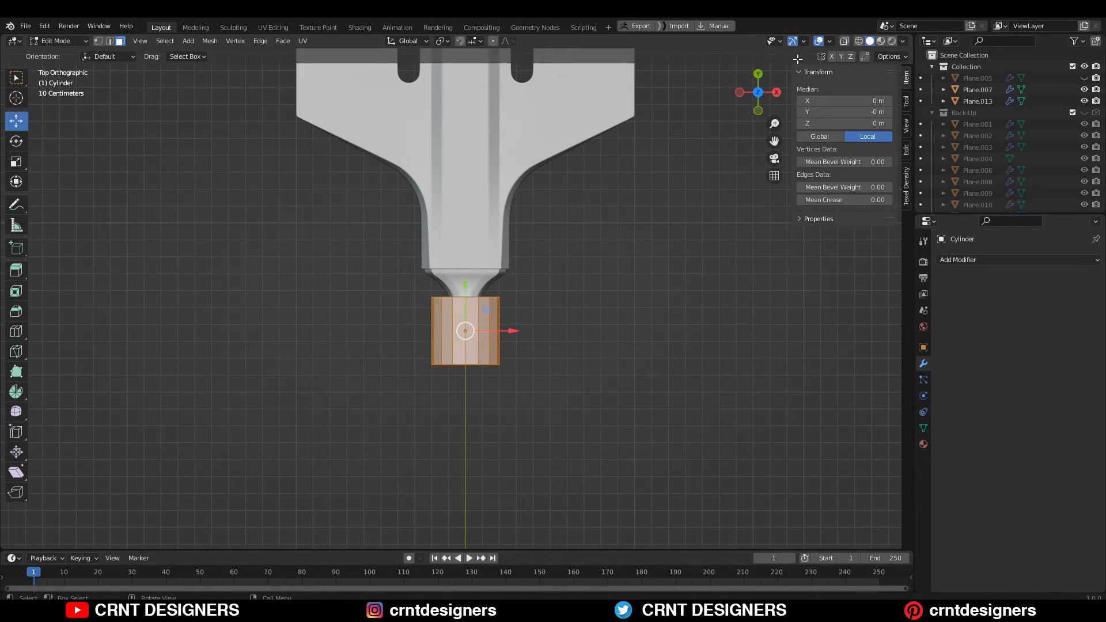
{"action": "scroll", "coordinate": [548, 316], "scroll_direction": "up", "scroll_amount": 1}
{"action": "middle_click_drag", "start_coordinate": [548, 316], "coordinate": [604, 233], "text": "shift"}
{"action": "left_click_drag", "start_coordinate": [487, 314], "coordinate": [455, 268]}
{"action": "scroll", "coordinate": [468, 179], "scroll_direction": "down", "scroll_amount": 12}
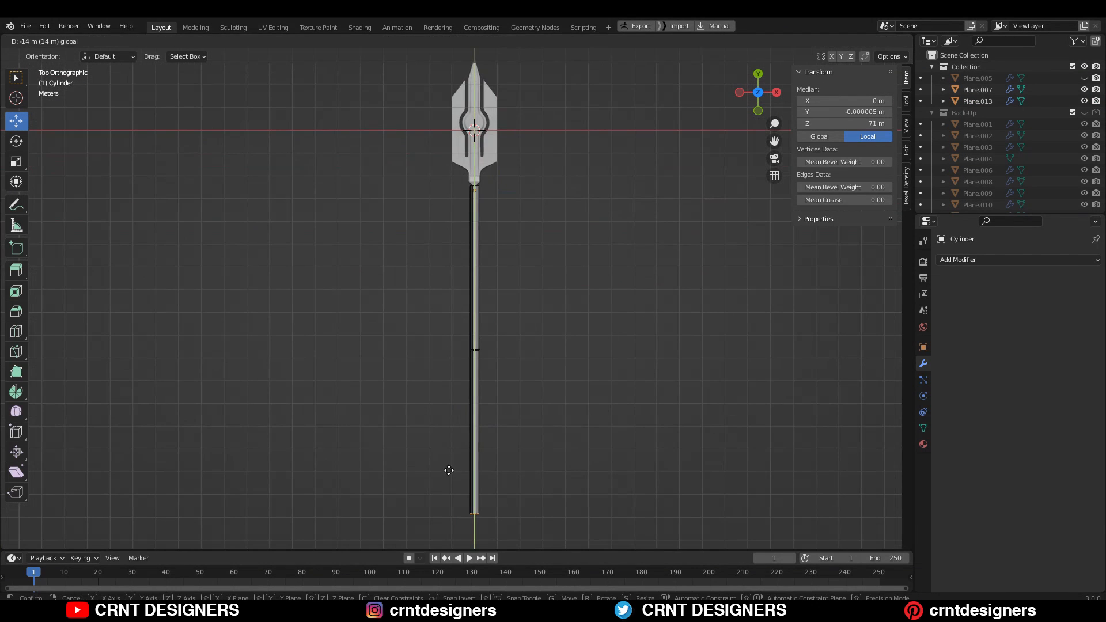
{"action": "left_click", "coordinate": [466, 424]}
{"action": "key", "text": "Tab"}
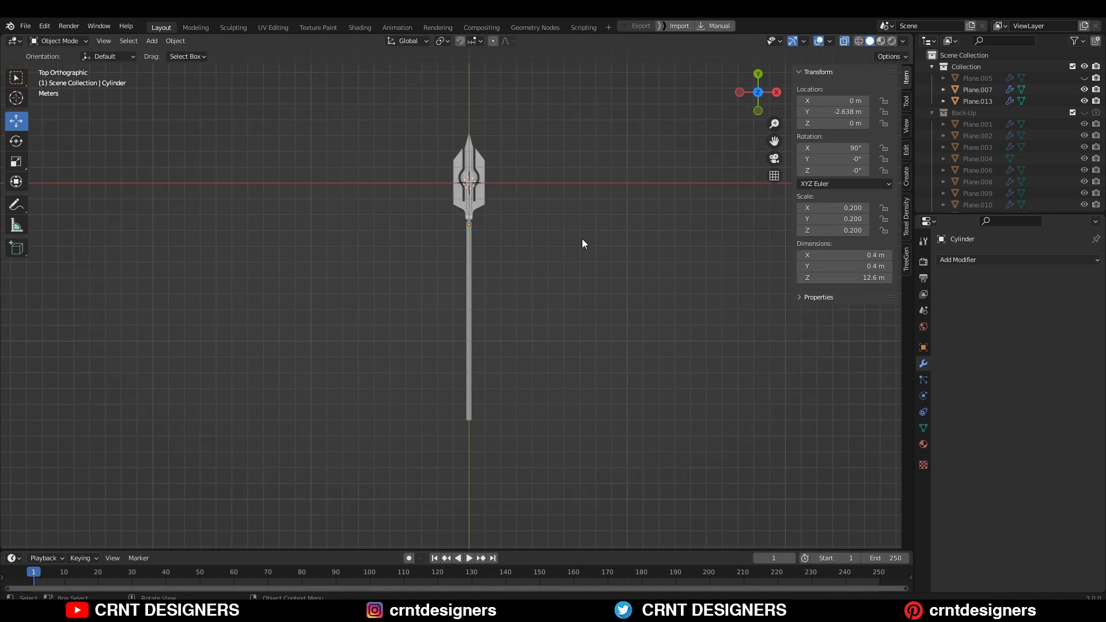
Step: Bevel the edge loop at the shaft's head end with a single segment
{"action": "scroll", "coordinate": [470, 197], "scroll_direction": "up", "scroll_amount": 10}
{"action": "key", "text": "Tab"}
{"action": "key", "text": "2"}
{"action": "left_click_drag", "start_coordinate": [557, 346], "coordinate": [315, 318]}
{"action": "scroll", "coordinate": [469, 335], "scroll_direction": "up", "scroll_amount": 5}
{"action": "key", "text": "ctrl+b"}
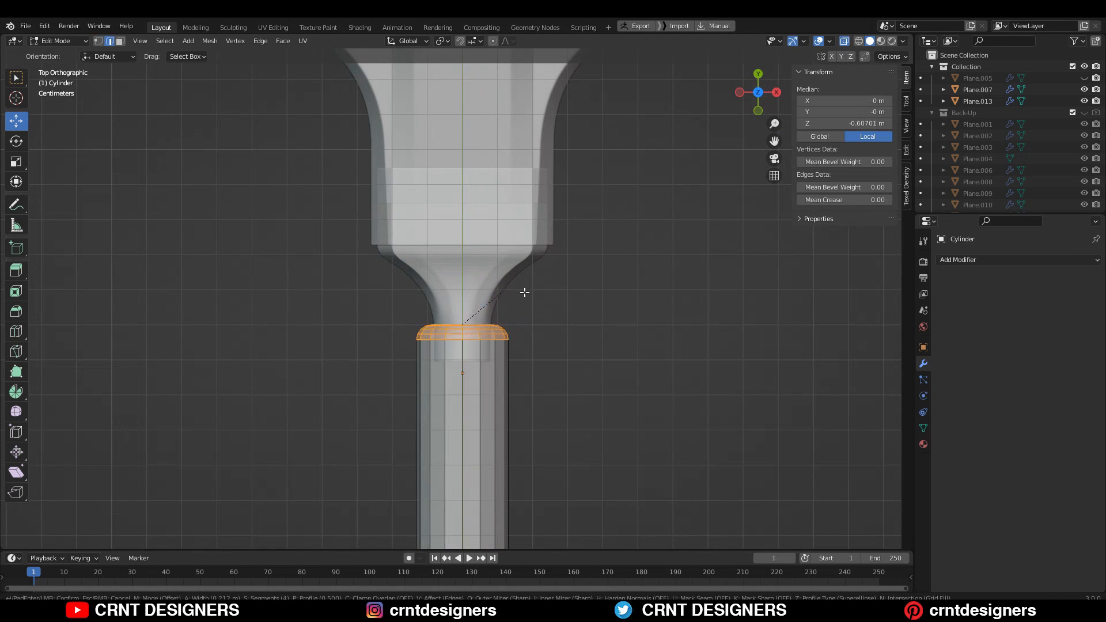
{"action": "left_click", "coordinate": [634, 341]}
Step: Scale the shaft's end ring by 2.8 to match the insert's neck and slim the shaft to about 0.26 m across
{"action": "key", "text": "s"}
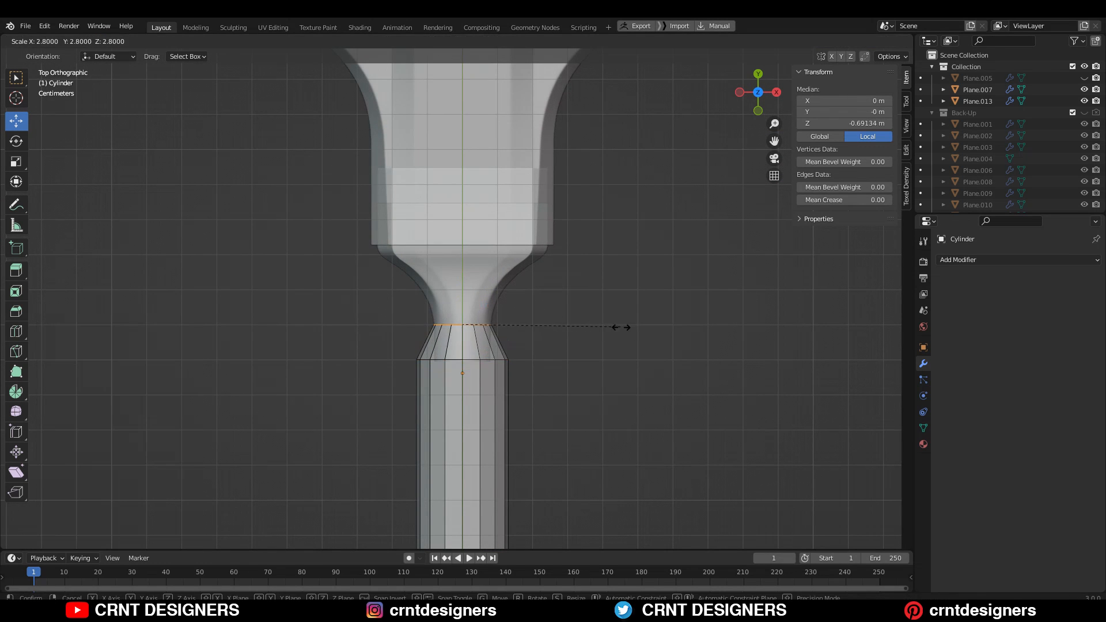
{"action": "scroll", "coordinate": [592, 346], "scroll_direction": "up", "scroll_amount": 5}
{"action": "key", "text": "s"}
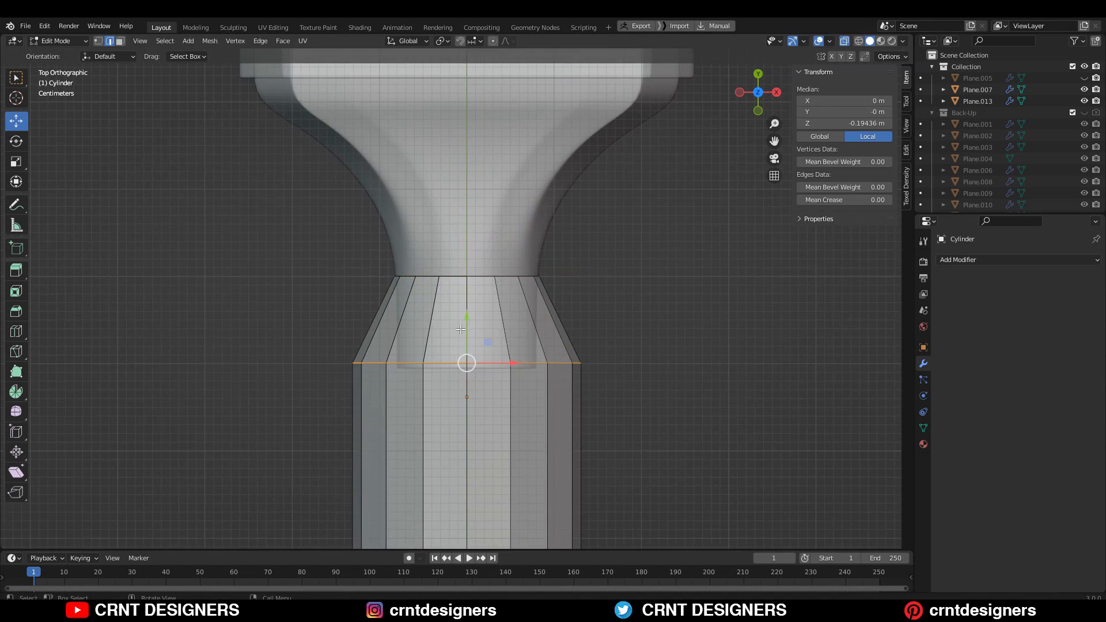
{"action": "left_click", "coordinate": [845, 41]}
{"action": "key", "text": "Tab"}
{"action": "scroll", "coordinate": [525, 299], "scroll_direction": "down", "scroll_amount": 12}
{"action": "left_click", "coordinate": [524, 299]}
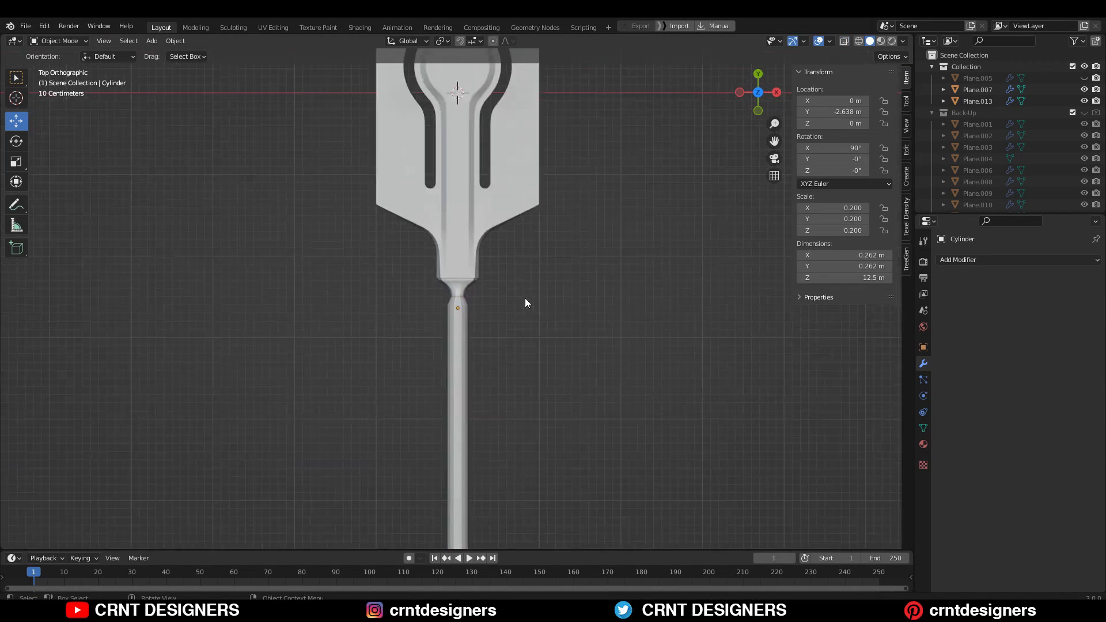
Step: Extrude the shaft's far end face and scale it down into a narrow cone tip
{"action": "middle_click_drag", "start_coordinate": [524, 300], "coordinate": [620, 246]}
{"action": "scroll", "coordinate": [620, 247], "scroll_direction": "down", "scroll_amount": 3}
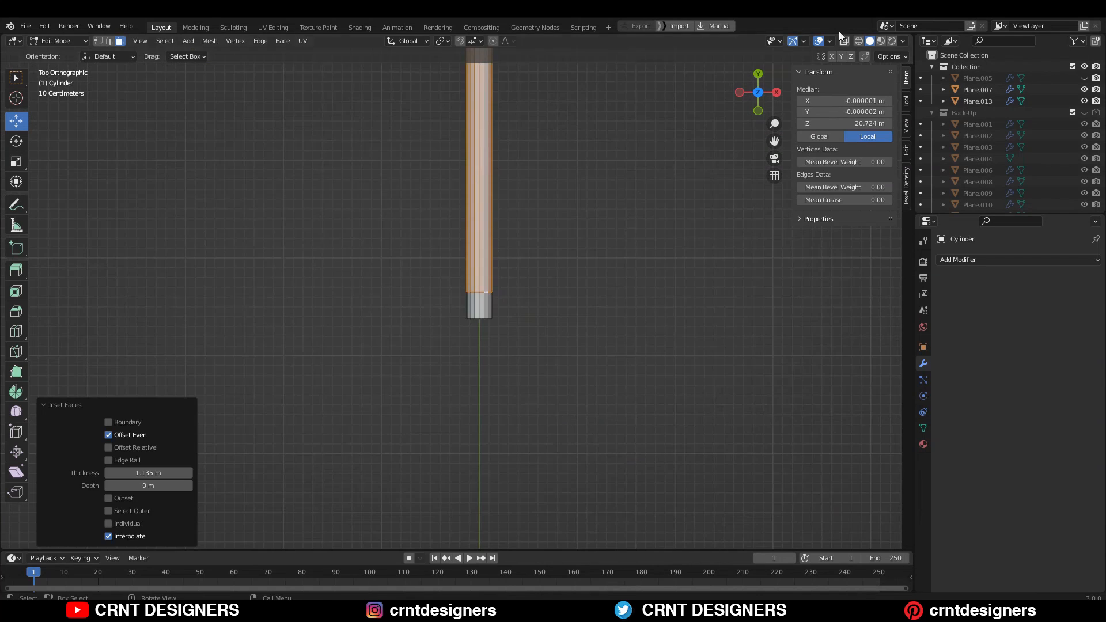
{"action": "left_click", "coordinate": [845, 41]}
{"action": "left_click", "coordinate": [495, 332]}
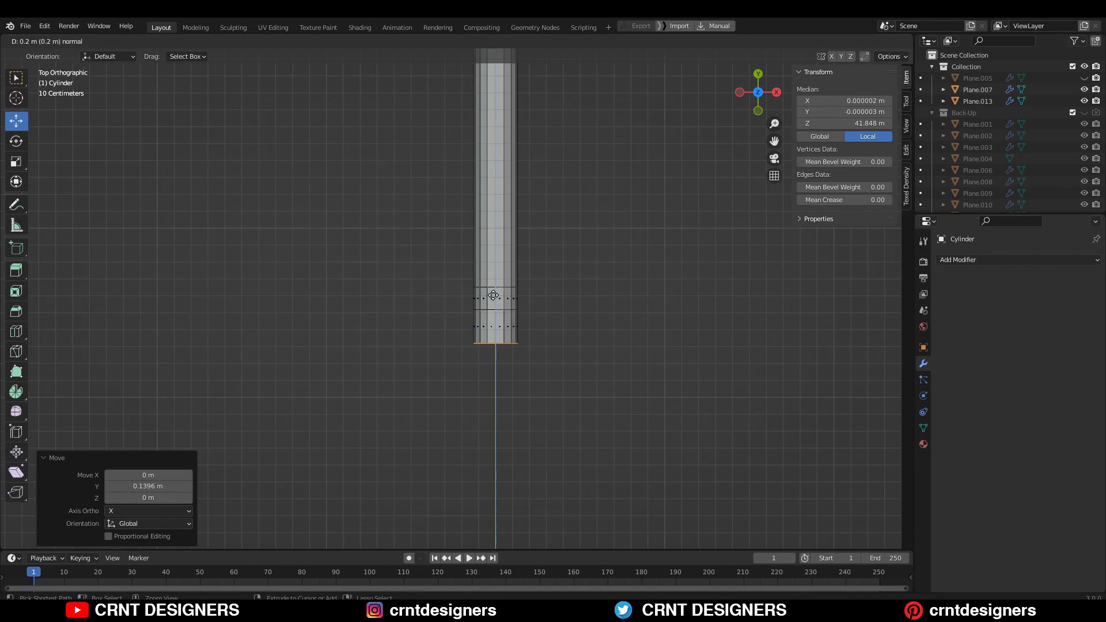
{"action": "left_click", "coordinate": [438, 92]}
{"action": "scroll", "coordinate": [660, 400], "scroll_direction": "up", "scroll_amount": 6}
{"action": "key", "text": "s"}
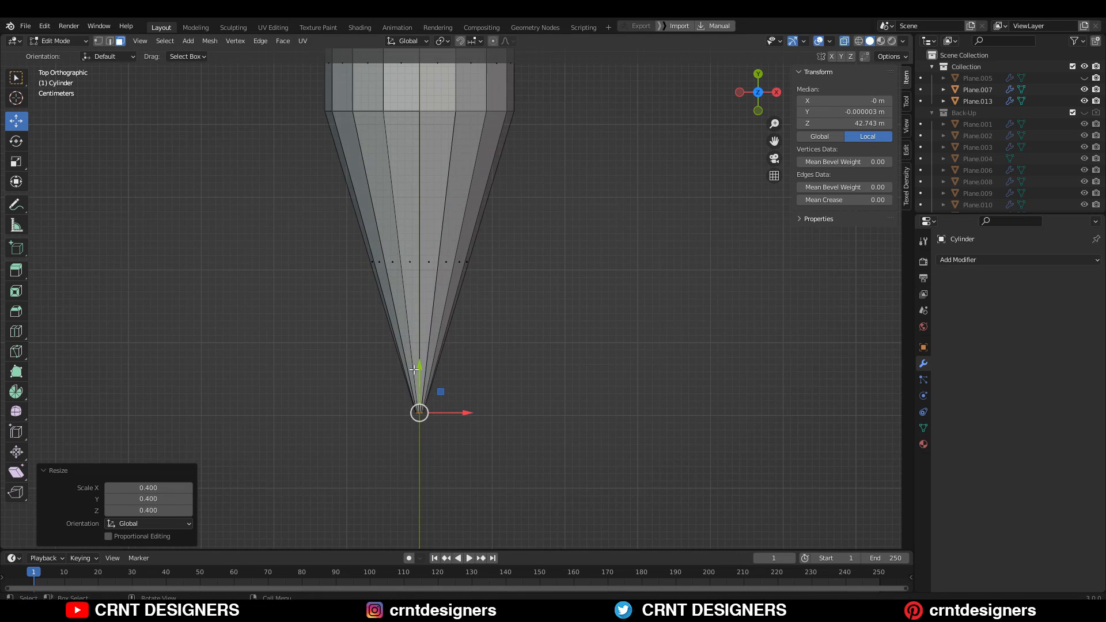
Step: Scale the edge loop above the cone tip by 1.5 and slide it about 0.06 m along Y
{"action": "key", "text": "2"}
{"action": "scroll", "coordinate": [472, 264], "scroll_direction": "down", "scroll_amount": 4}
{"action": "left_click", "coordinate": [556, 286]}
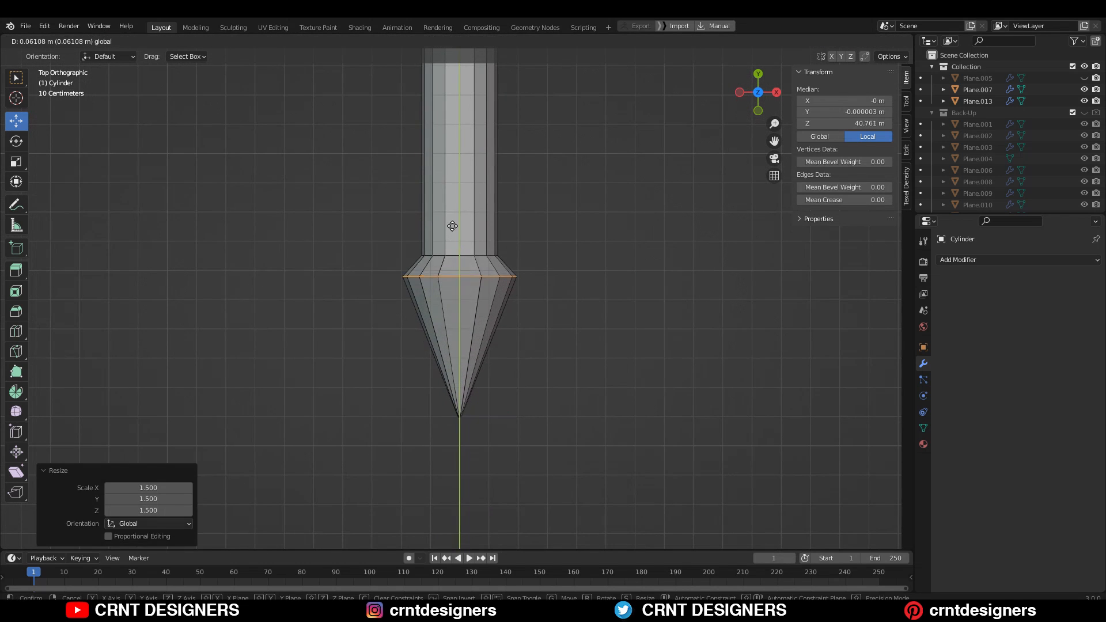
{"action": "left_click", "coordinate": [452, 226]}
Step: Shift the flared loop about 0.13 m toward the tip and resize the shaft to scale 0.24, about 10.4 m long
{"action": "left_click", "coordinate": [454, 255], "text": "alt+shift"}
{"action": "scroll", "coordinate": [470, 196], "scroll_direction": "down", "scroll_amount": 5}
{"action": "left_click", "coordinate": [578, 256]}
{"action": "scroll", "coordinate": [510, 340], "scroll_direction": "down", "scroll_amount": 6}
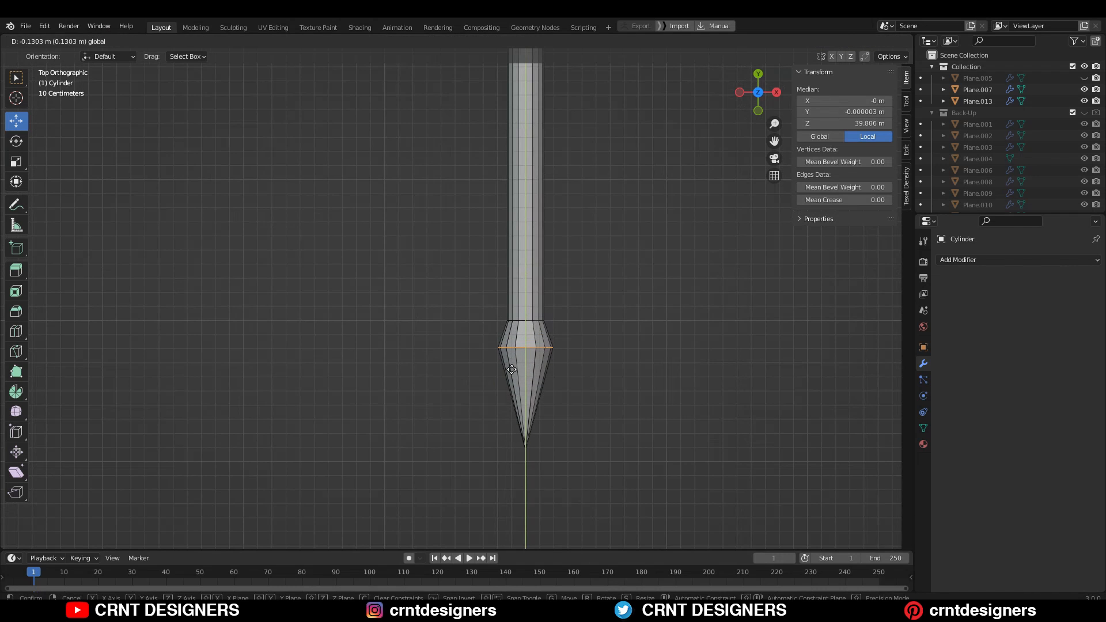
{"action": "left_click", "coordinate": [511, 370]}
{"action": "left_click", "coordinate": [542, 279]}
{"action": "scroll", "coordinate": [569, 200], "scroll_direction": "down", "scroll_amount": 7}
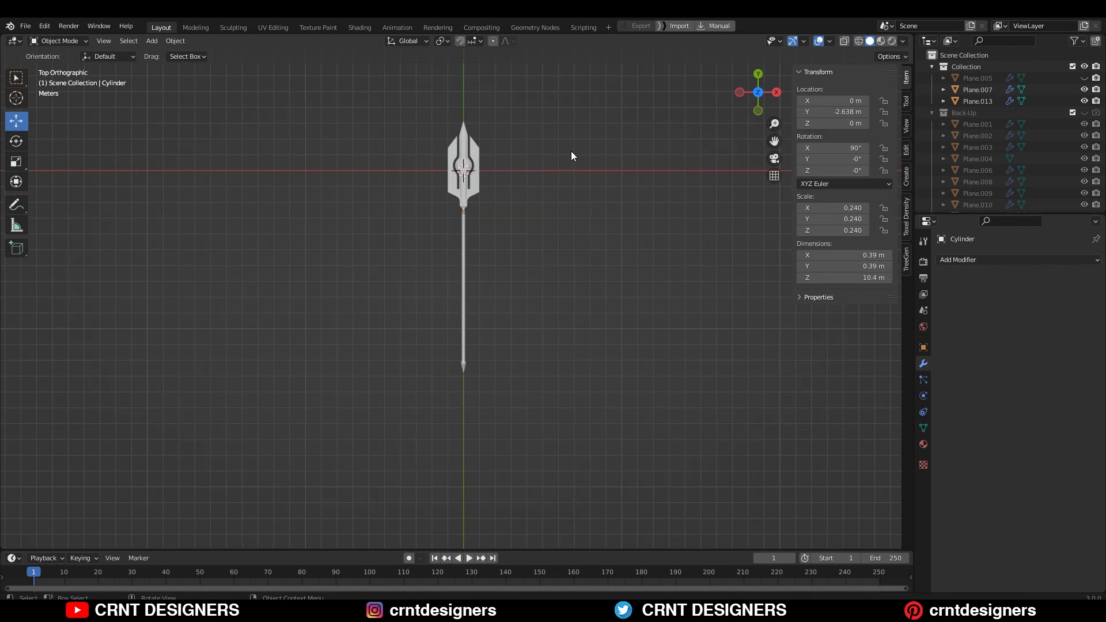
Step: Apply a level 2 Subdivision modifier to the shaft and inset the band of faces above the flare by about 0.028 m
{"action": "scroll", "coordinate": [572, 151], "scroll_direction": "up", "scroll_amount": 7}
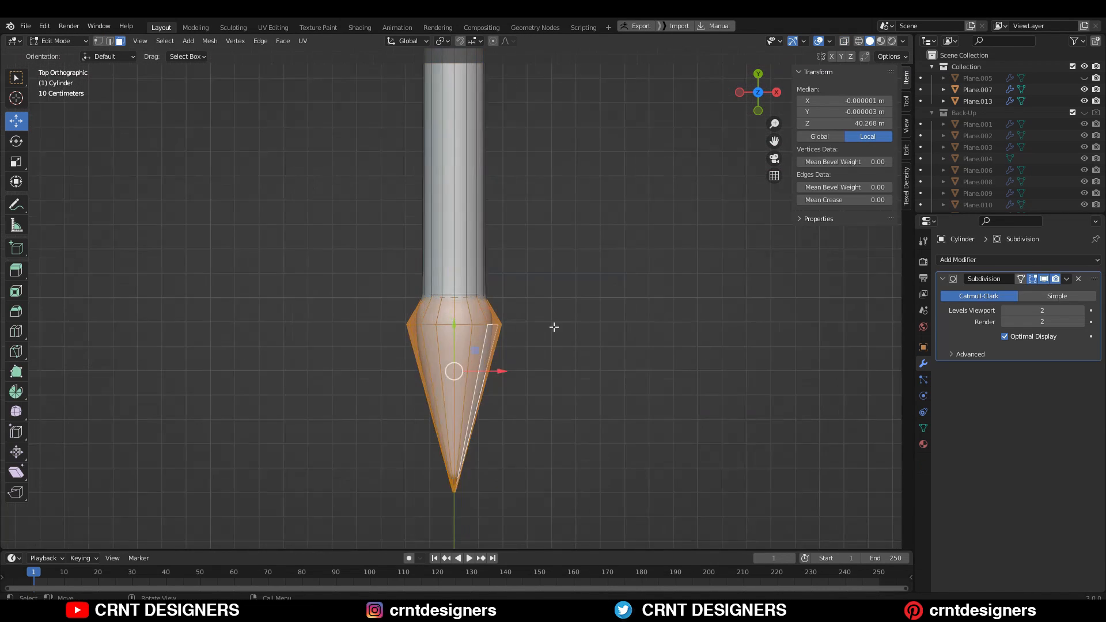
{"action": "scroll", "coordinate": [554, 169], "scroll_direction": "up", "scroll_amount": 4}
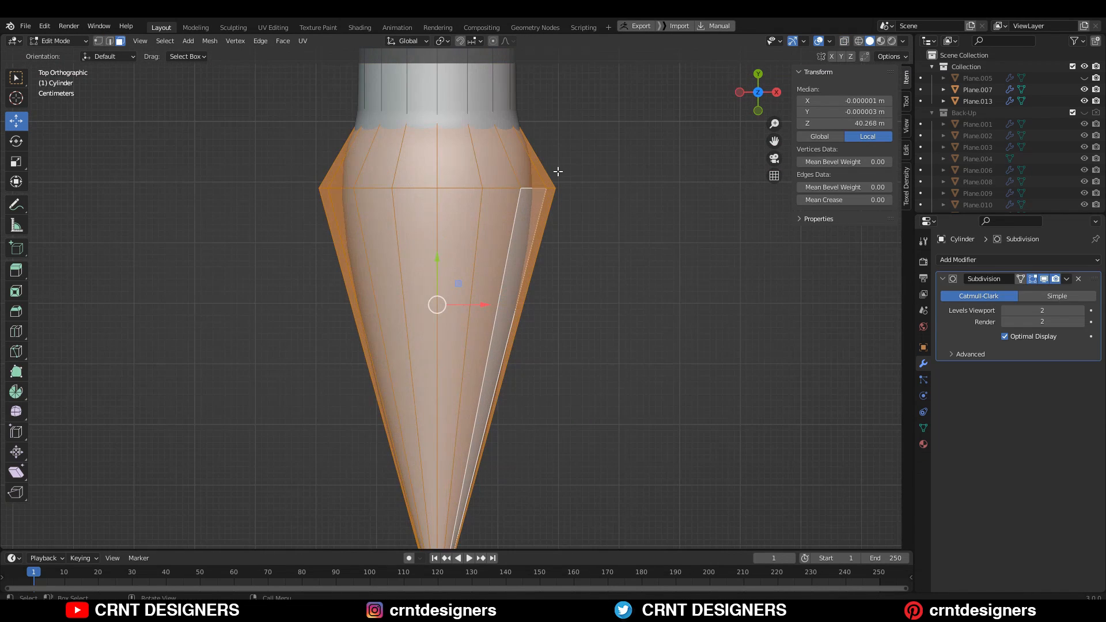
{"action": "key", "text": "space"}
{"action": "left_click", "coordinate": [554, 168]}
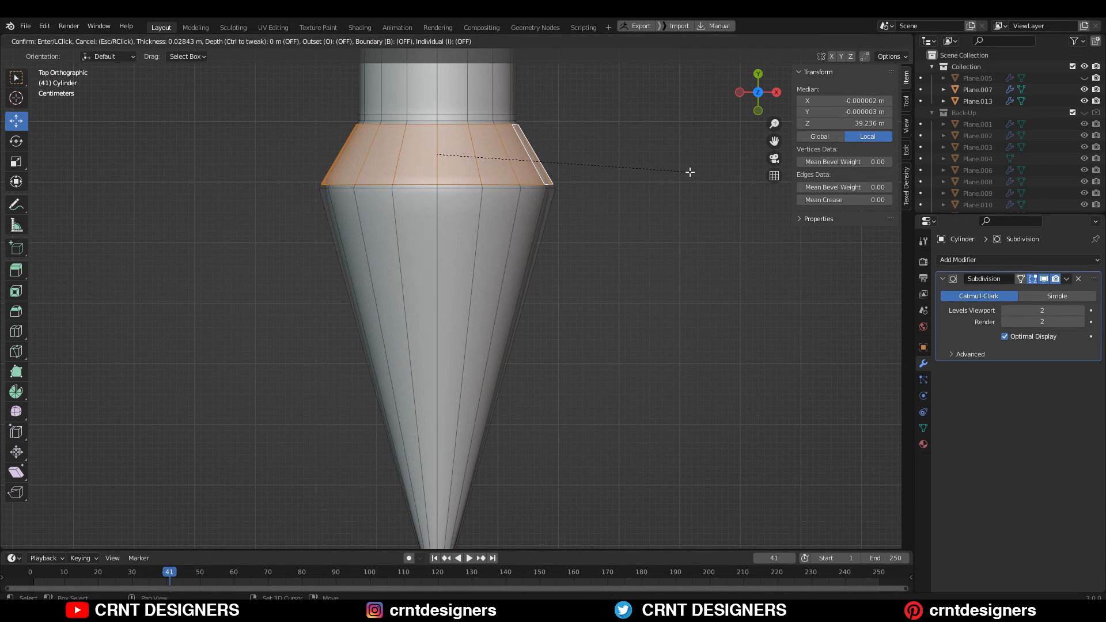
{"action": "left_click", "coordinate": [690, 172]}
Step: Inset the ring of long cone faces below the flare
{"action": "left_click", "coordinate": [541, 212], "text": "alt"}
{"action": "key", "text": "i"}
{"action": "left_click", "coordinate": [617, 213]}
{"action": "key", "text": "Tab"}
Step: Add a supporting loop cut on the shaft just above the flare with a slide factor of -0.996
{"action": "scroll", "coordinate": [571, 214], "scroll_direction": "down", "scroll_amount": 5}
{"action": "scroll", "coordinate": [470, 169], "scroll_direction": "up", "scroll_amount": 4}
{"action": "key", "text": "Tab"}
{"action": "key", "text": "ctrl+r"}
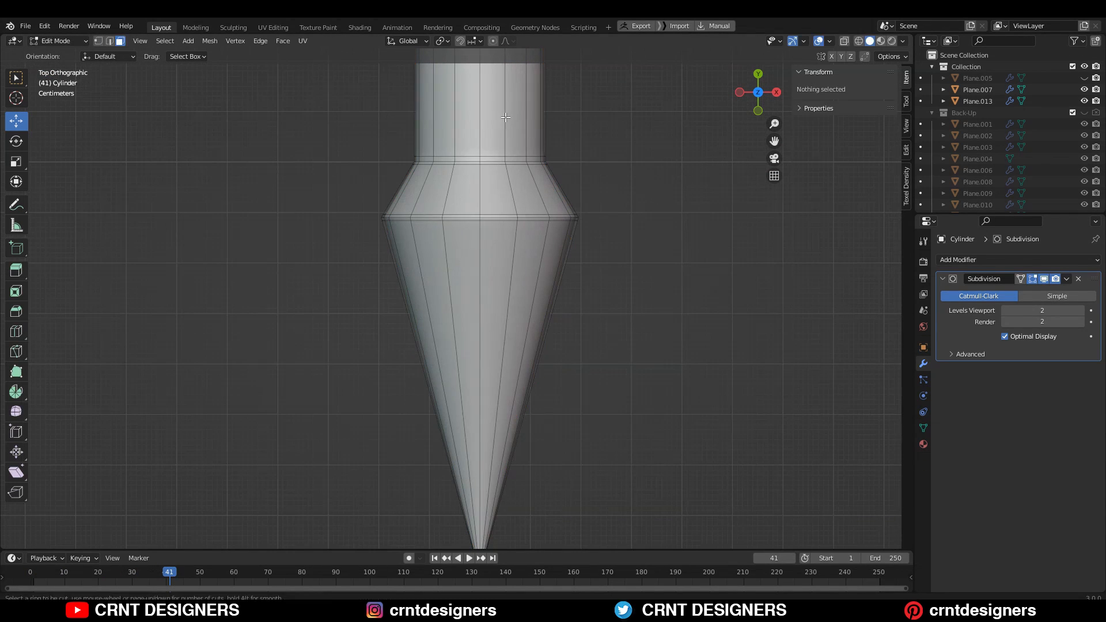
{"action": "left_click", "coordinate": [300, 387]}
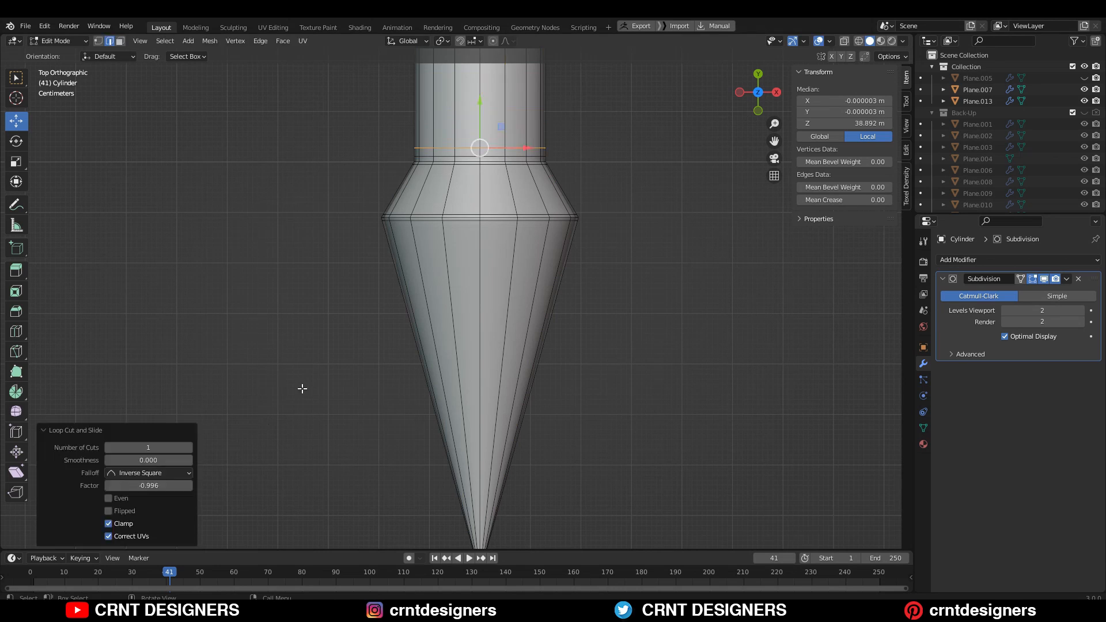
{"action": "key", "text": "Tab"}
Step: Inset the cap face at the cone tip and add a supporting edge loop close to the tip's rim
{"action": "scroll", "coordinate": [485, 219], "scroll_direction": "down", "scroll_amount": 4}
{"action": "middle_click_drag", "start_coordinate": [486, 222], "coordinate": [490, 159]}
{"action": "scroll", "coordinate": [587, 299], "scroll_direction": "up", "scroll_amount": 6}
{"action": "key", "text": "Tab"}
{"action": "key", "text": "3"}
{"action": "left_click", "coordinate": [584, 305]}
{"action": "mouse_move", "coordinate": [599, 302]}
{"action": "middle_mouse_down", "text": "shift"}
{"action": "mouse_move", "coordinate": [586, 278]}
{"action": "mouse_move", "coordinate": [600, 306]}
{"action": "middle_mouse_up", "text": "shift"}
{"action": "scroll", "coordinate": [586, 306], "scroll_direction": "up", "scroll_amount": 2}
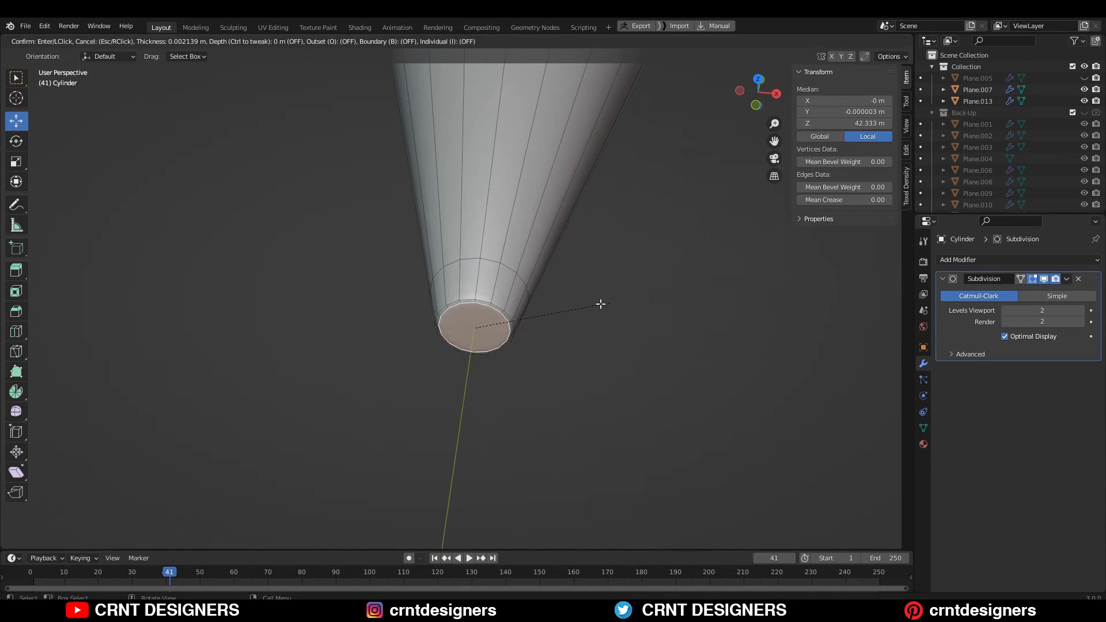
{"action": "key", "text": "i"}
{"action": "left_click", "coordinate": [665, 315]}
{"action": "right_click", "coordinate": [503, 281]}
{"action": "left_click", "coordinate": [577, 323]}
{"action": "scroll", "coordinate": [494, 346], "scroll_direction": "up", "scroll_amount": 2}
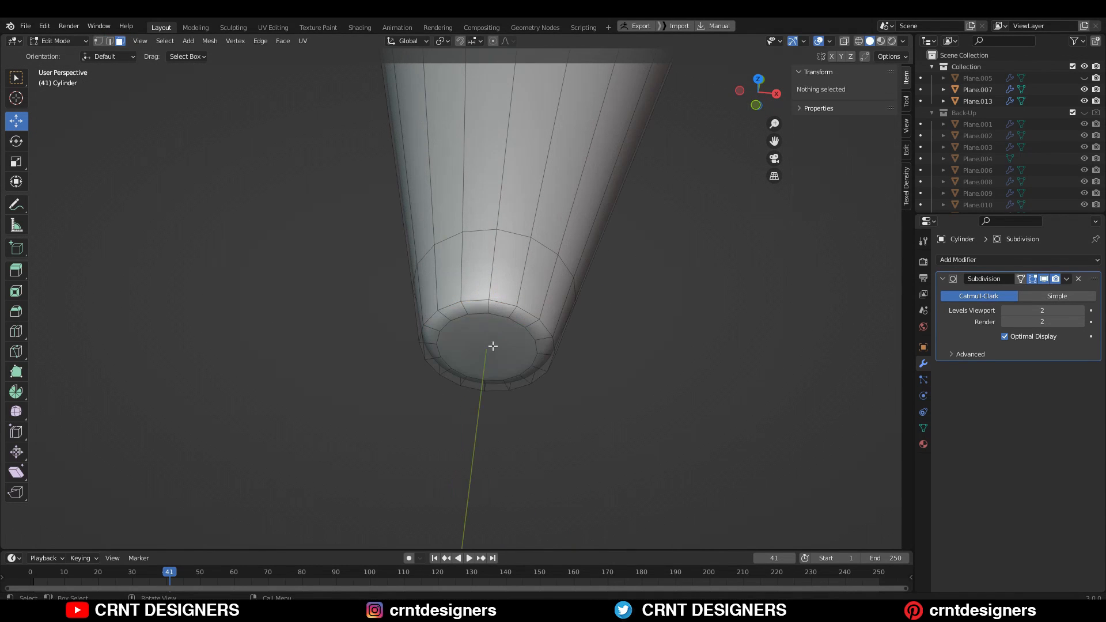
Step: Delete the tip's inner cap face and close the hole with Grid Fill
{"action": "left_click", "coordinate": [526, 344]}
{"action": "key", "text": "2"}
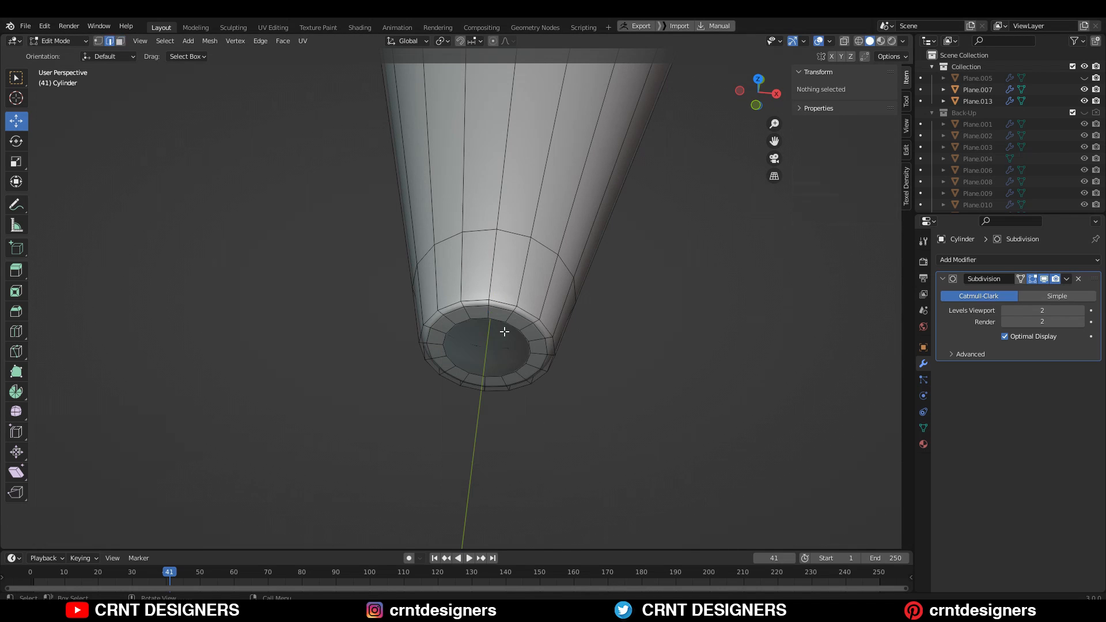
{"action": "left_click", "coordinate": [278, 42]}
{"action": "left_click", "coordinate": [306, 178]}
{"action": "key", "text": "Tab"}
{"action": "left_click", "coordinate": [673, 298]}
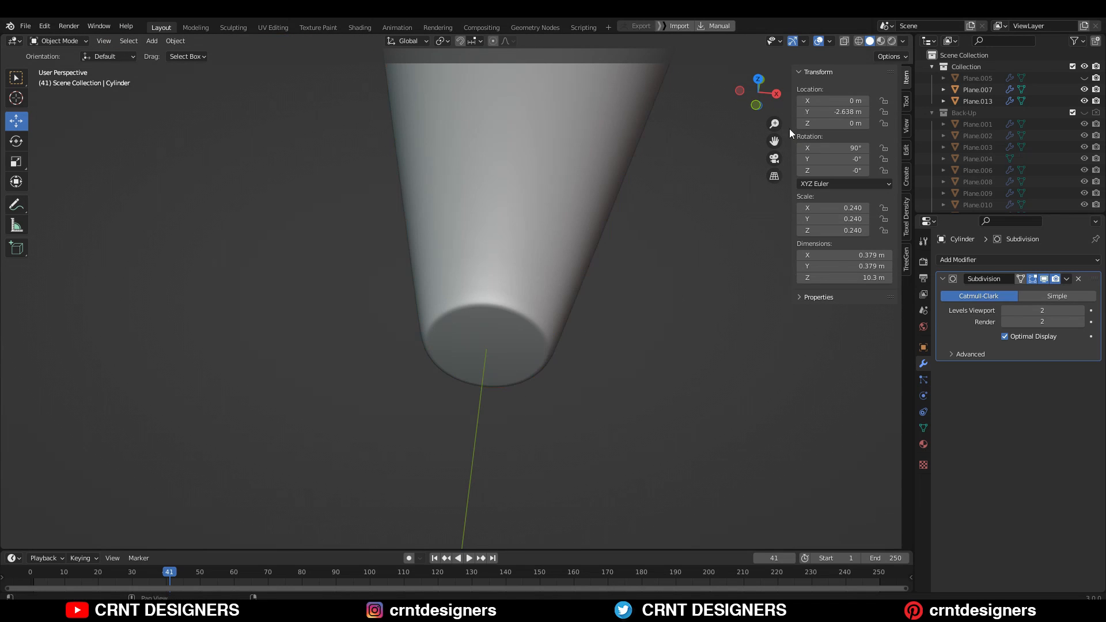
Step: Save the file and review the complete weapon and shaft from the top view
{"action": "left_click", "coordinate": [758, 80]}
{"action": "scroll", "coordinate": [626, 254], "scroll_direction": "down", "scroll_amount": 10}
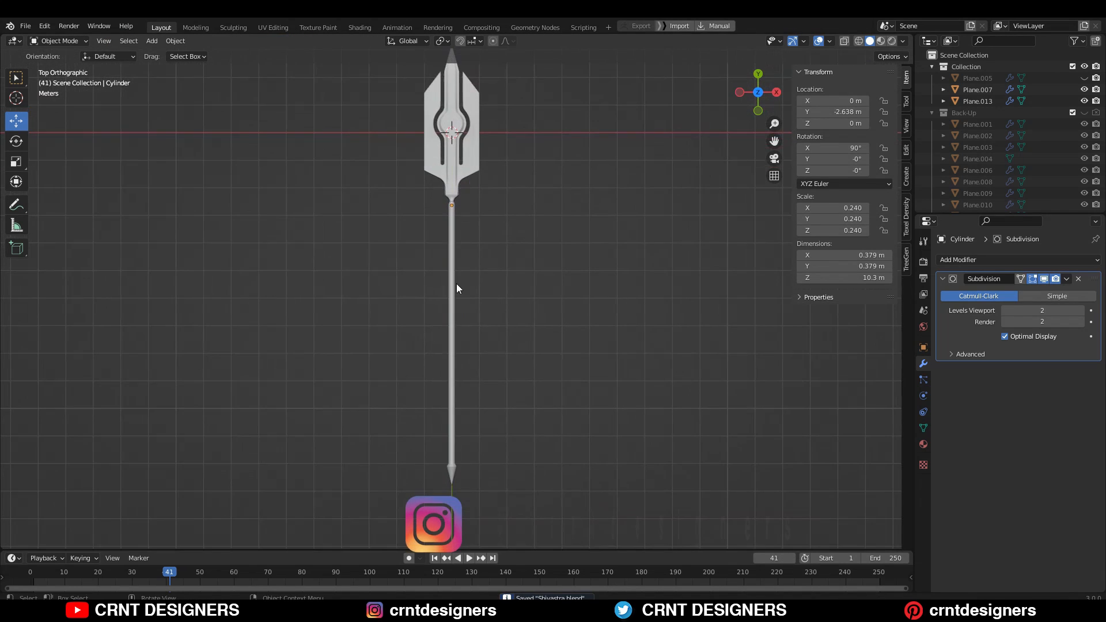
{"action": "left_click", "coordinate": [453, 283]}
{"action": "scroll", "coordinate": [446, 230], "scroll_direction": "up", "scroll_amount": 10}
{"action": "key", "text": "Tab"}
{"action": "key", "text": "Tab"}
{"action": "left_click", "coordinate": [567, 271]}
{"action": "scroll", "coordinate": [567, 276], "scroll_direction": "down", "scroll_amount": 10}
{"action": "middle_click_drag", "start_coordinate": [605, 291], "coordinate": [548, 320], "text": "shift"}
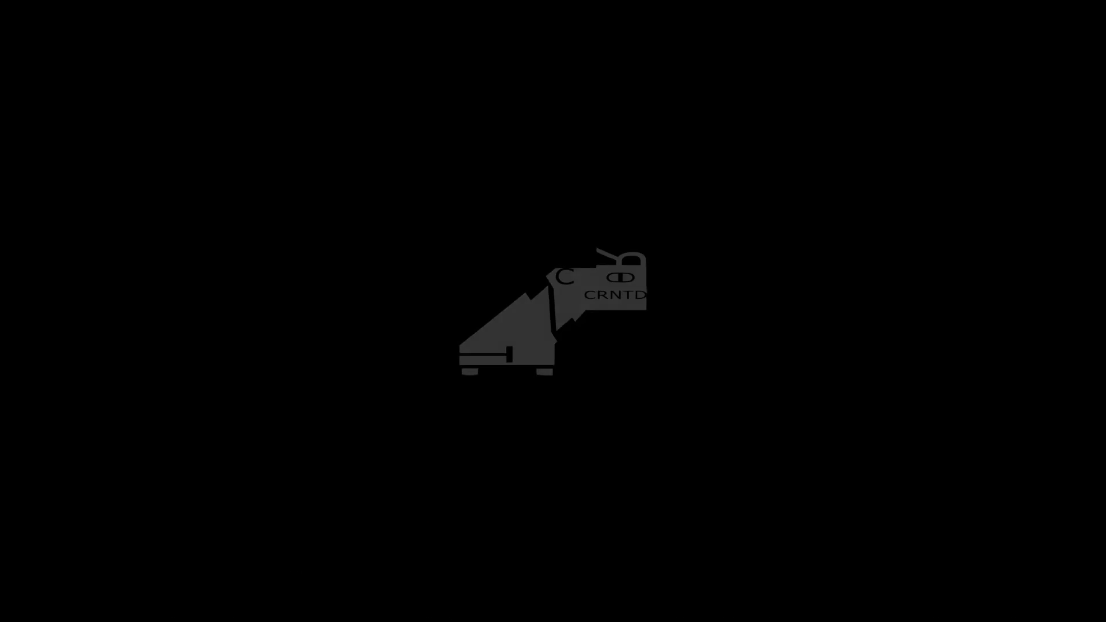